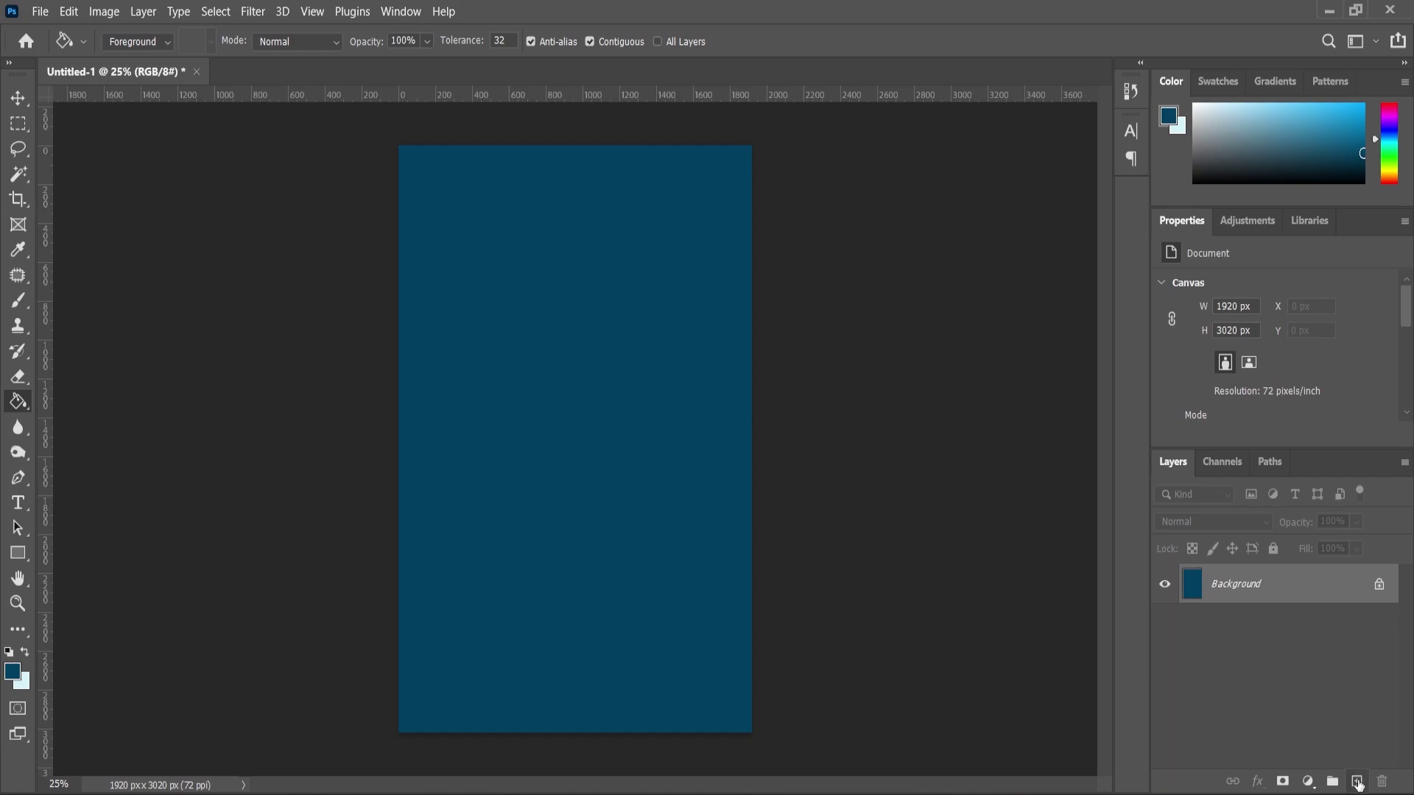
Paint a soft pale-blue glow in the centre of the canvas on a new layer, using a soft brush about 3900 px wide.
{"action": "left_click", "coordinate": [18, 301]}
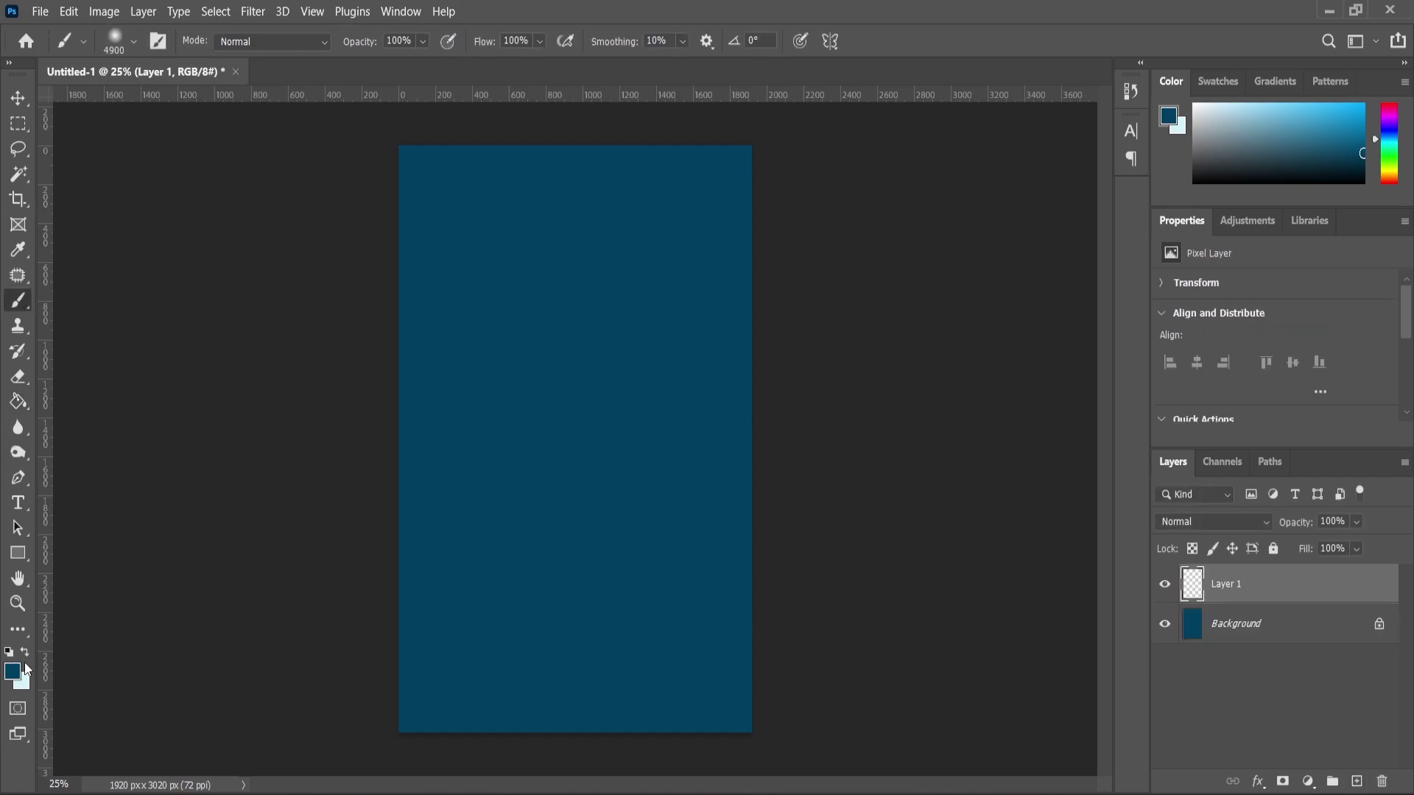
{"action": "left_click", "coordinate": [24, 652]}
{"action": "key", "text": "bracketleft"}
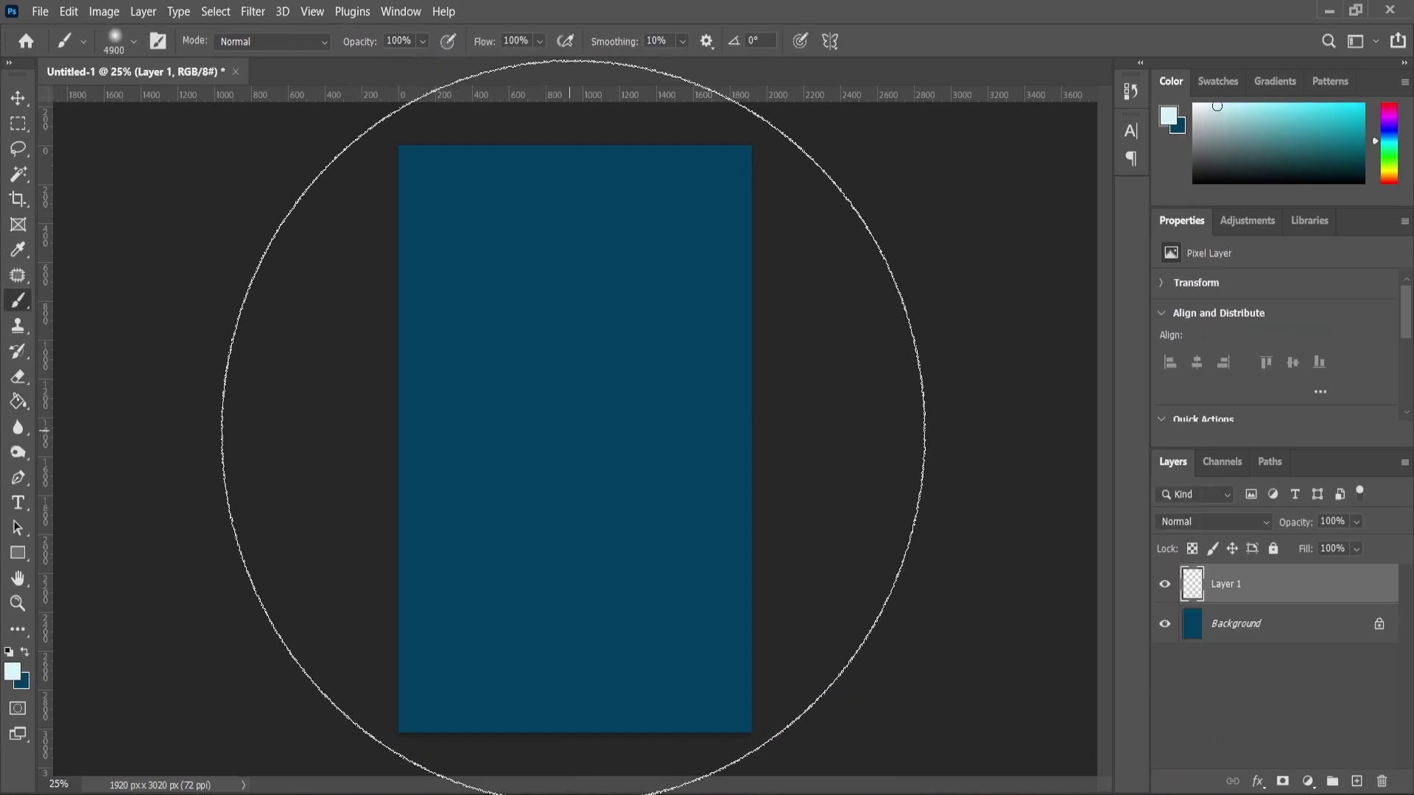
{"action": "key", "text": "bracketleft"}
{"action": "key", "text": "bracketleft"}
{"action": "key", "text": "bracketleft"}
{"action": "key", "text": "bracketleft"}
{"action": "key", "text": "bracketleft"}
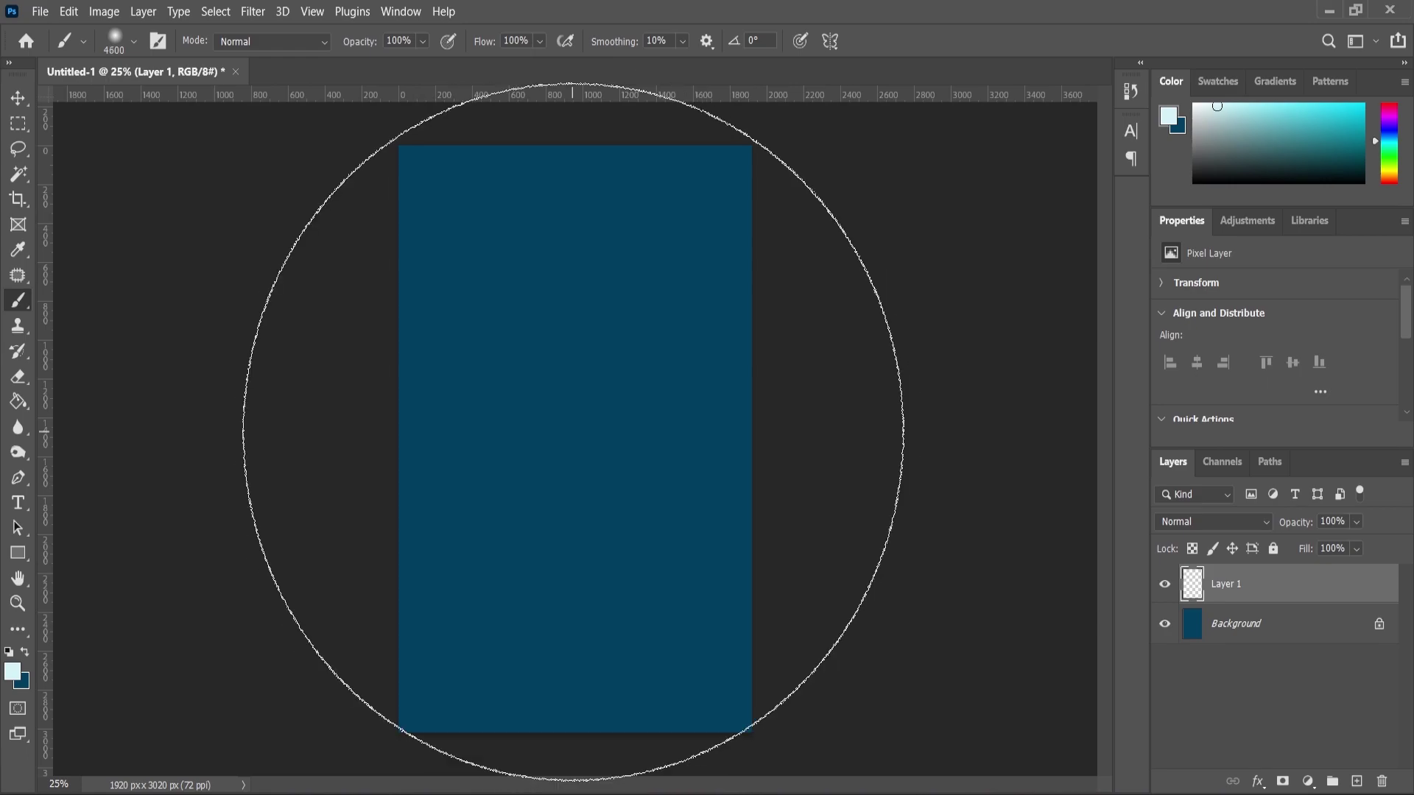
{"action": "key", "text": "bracketleft"}
{"action": "key", "text": "bracketleft"}
{"action": "key", "text": "bracketleft"}
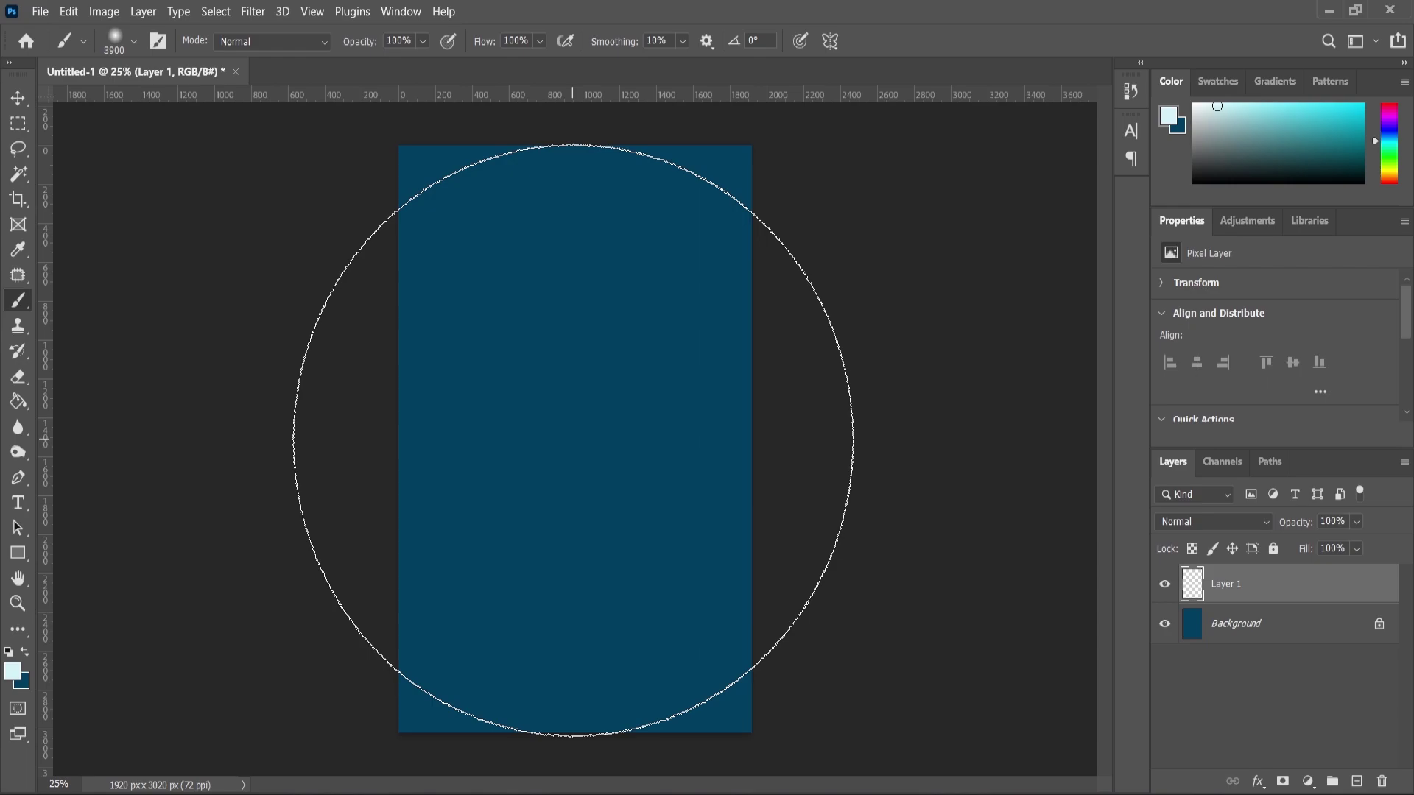
{"action": "left_click", "coordinate": [573, 440]}
{"action": "key", "text": "bracketleft"}
{"action": "key", "text": "bracketleft"}
{"action": "key", "text": "bracketleft"}
{"action": "key", "text": "bracketleft"}
{"action": "key", "text": "bracketleft"}
{"action": "key", "text": "bracketleft"}
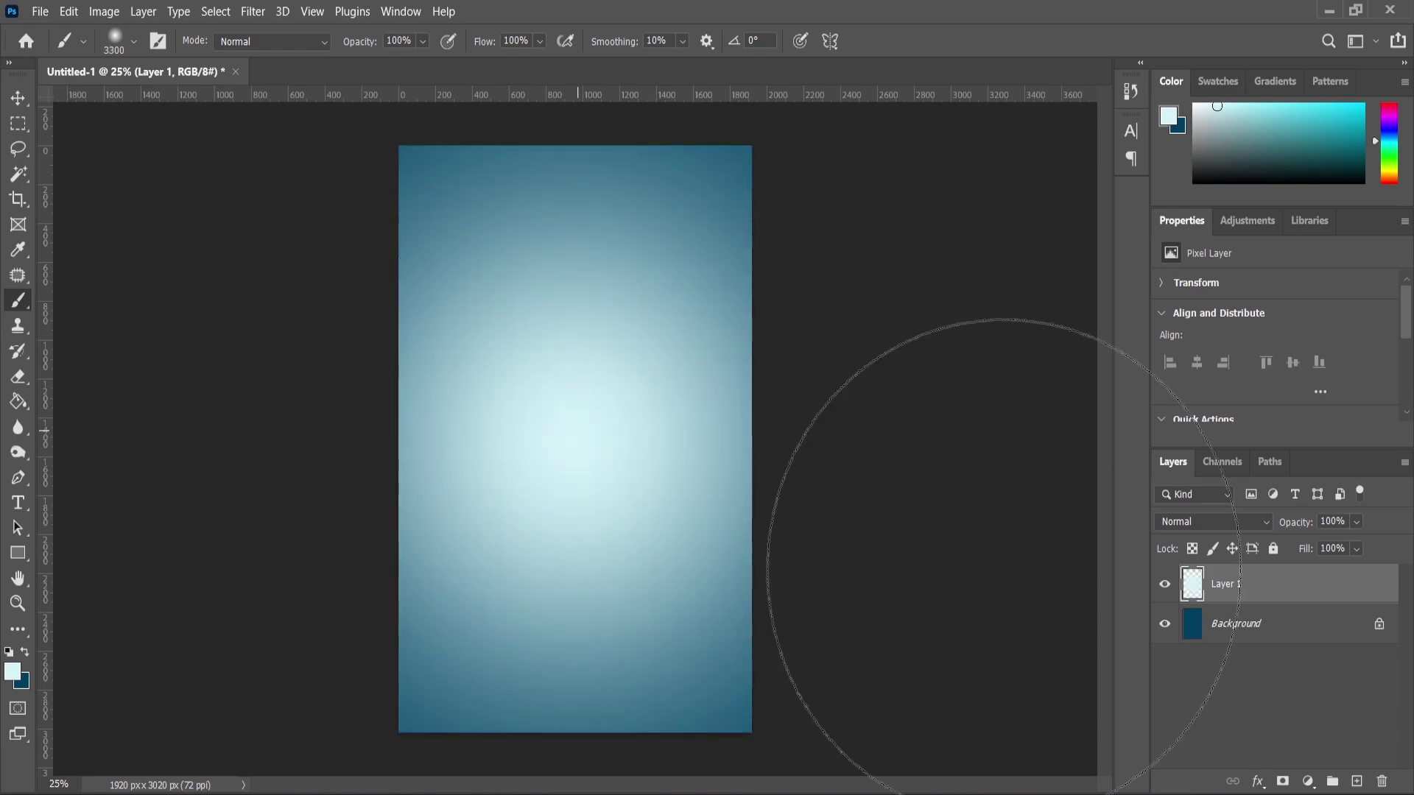
Open Model.psd and copy its masked model-and-scooter layer into the Summer Sale.psd document.
{"action": "mouse_move", "coordinate": [788, 785]}
{"action": "left_click", "coordinate": [723, 697]}
{"action": "double_click", "coordinate": [416, 190]}
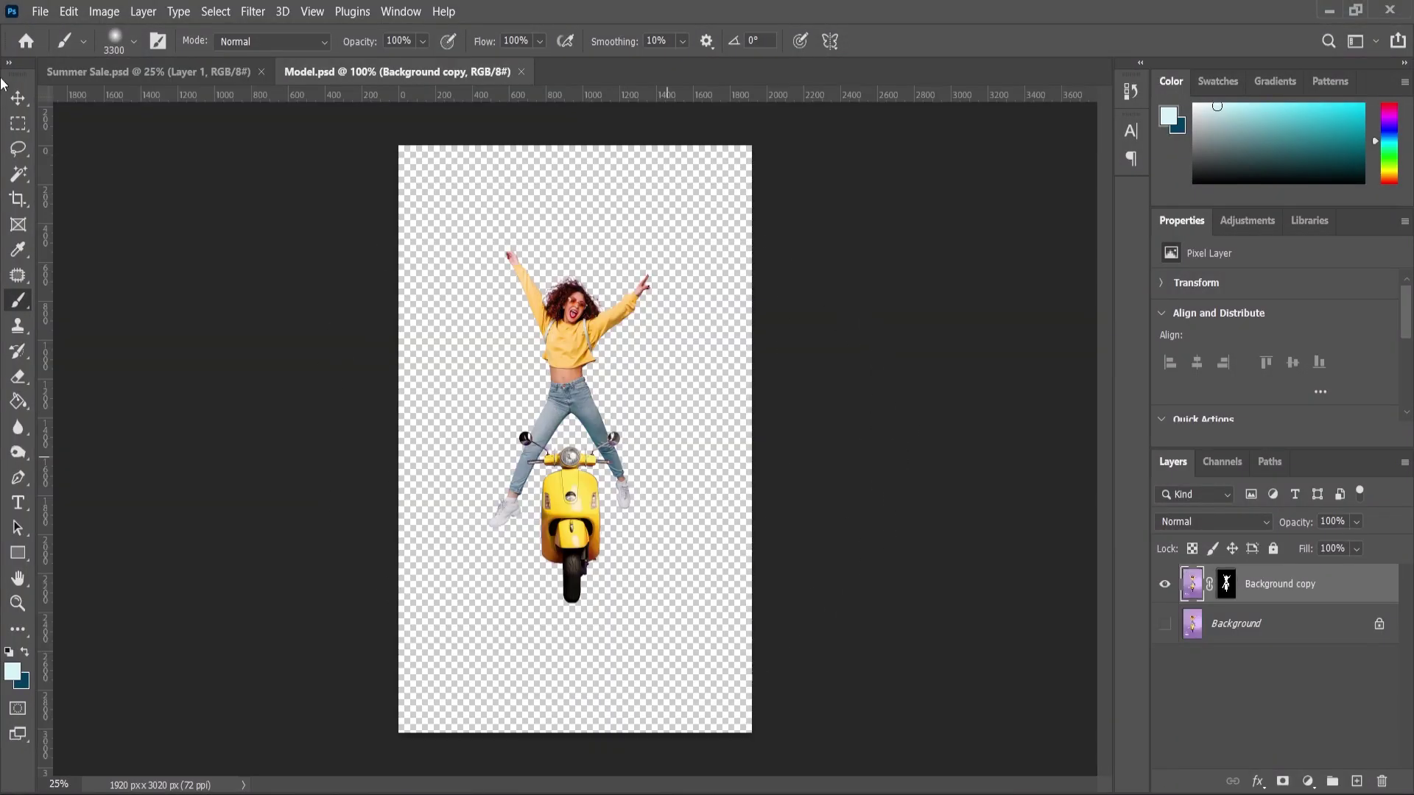
{"action": "key", "text": "v"}
{"action": "left_click_drag", "start_coordinate": [575, 334], "coordinate": [180, 74]}
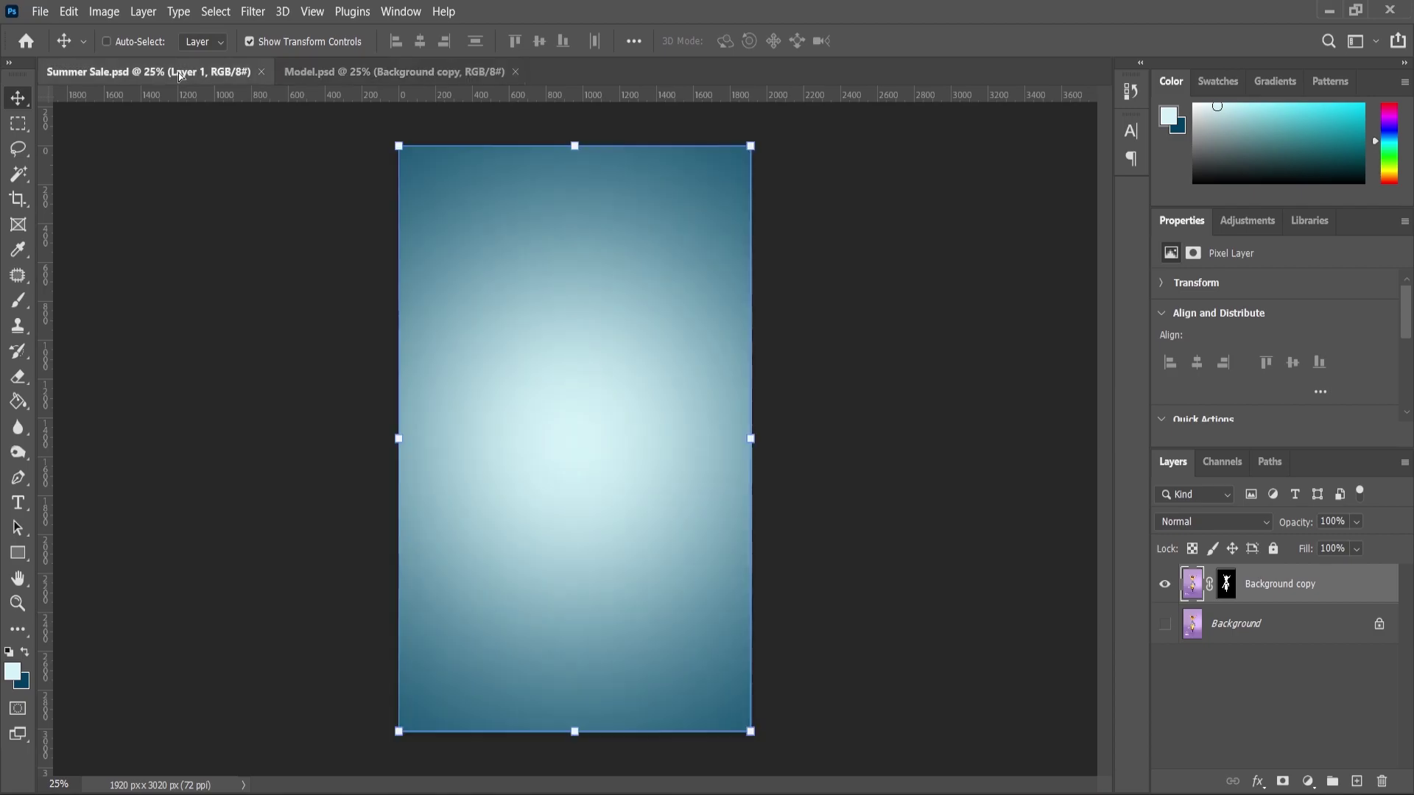
{"action": "left_click_drag", "start_coordinate": [535, 421], "coordinate": [589, 387]}
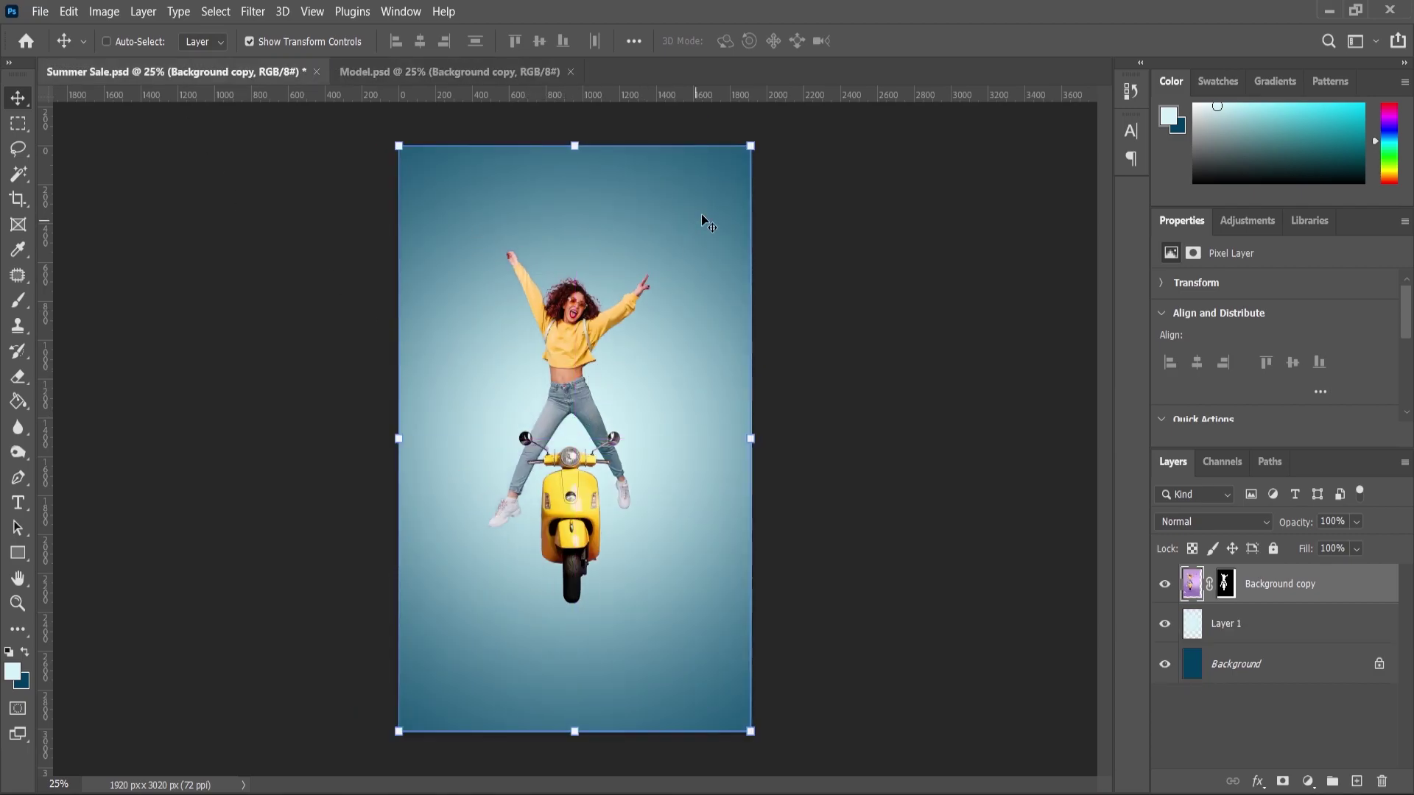
Enlarge the model layer proportionally until it extends slightly past the canvas edges, and reposition it on the canvas centre.
{"action": "left_click_drag", "start_coordinate": [751, 148], "coordinate": [773, 108]}
{"action": "left_click_drag", "start_coordinate": [568, 504], "coordinate": [609, 476]}
{"action": "left_click", "coordinate": [22, 612]}
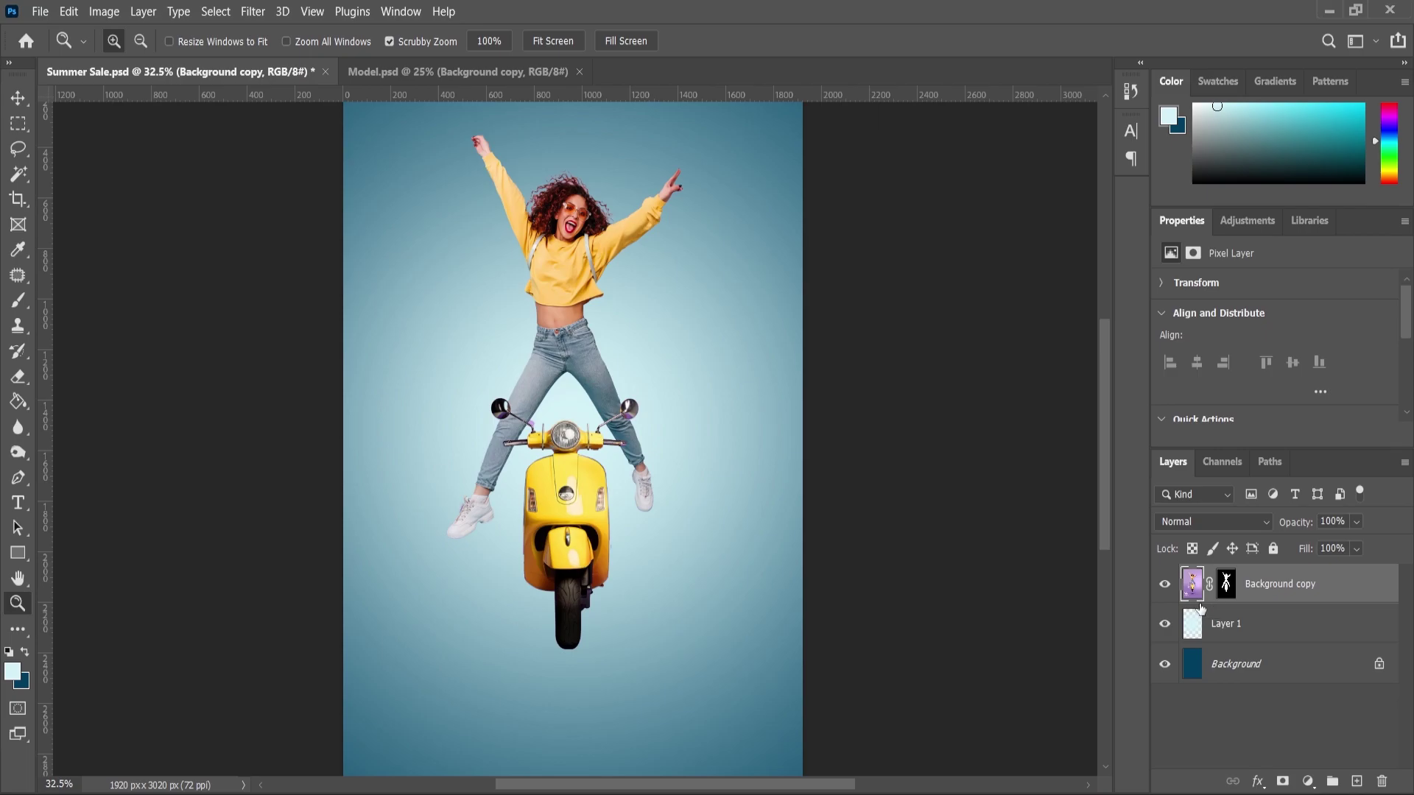
Apply Levels to the model layer with input values of 8, 0.87 and 248.
{"action": "key", "text": "ctrl+l"}
{"action": "left_click_drag", "start_coordinate": [1105, 533], "coordinate": [1108, 537]}
{"action": "left_click_drag", "start_coordinate": [988, 537], "coordinate": [994, 539]}
{"action": "left_click_drag", "start_coordinate": [1220, 537], "coordinate": [1214, 537]}
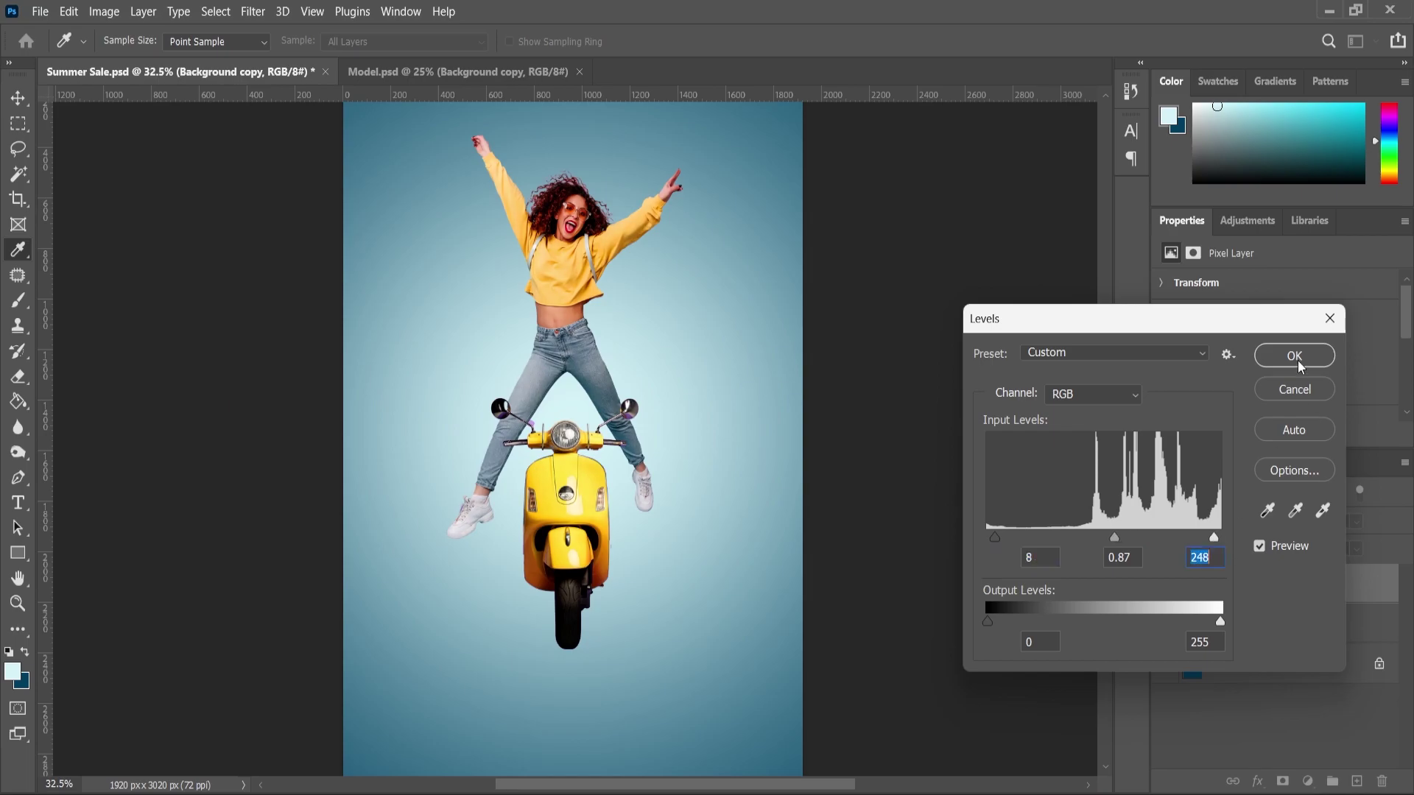
{"action": "left_click", "coordinate": [1297, 360]}
On a new layer above the model, paint one soft black (000000) dab below the scooter's wheel with a 700 px brush.
{"action": "scroll", "coordinate": [681, 353], "scroll_direction": "down", "scroll_amount": 3}
{"action": "scroll", "coordinate": [648, 536], "scroll_direction": "up", "scroll_amount": 3}
{"action": "scroll", "coordinate": [615, 522], "scroll_direction": "down", "scroll_amount": 1}
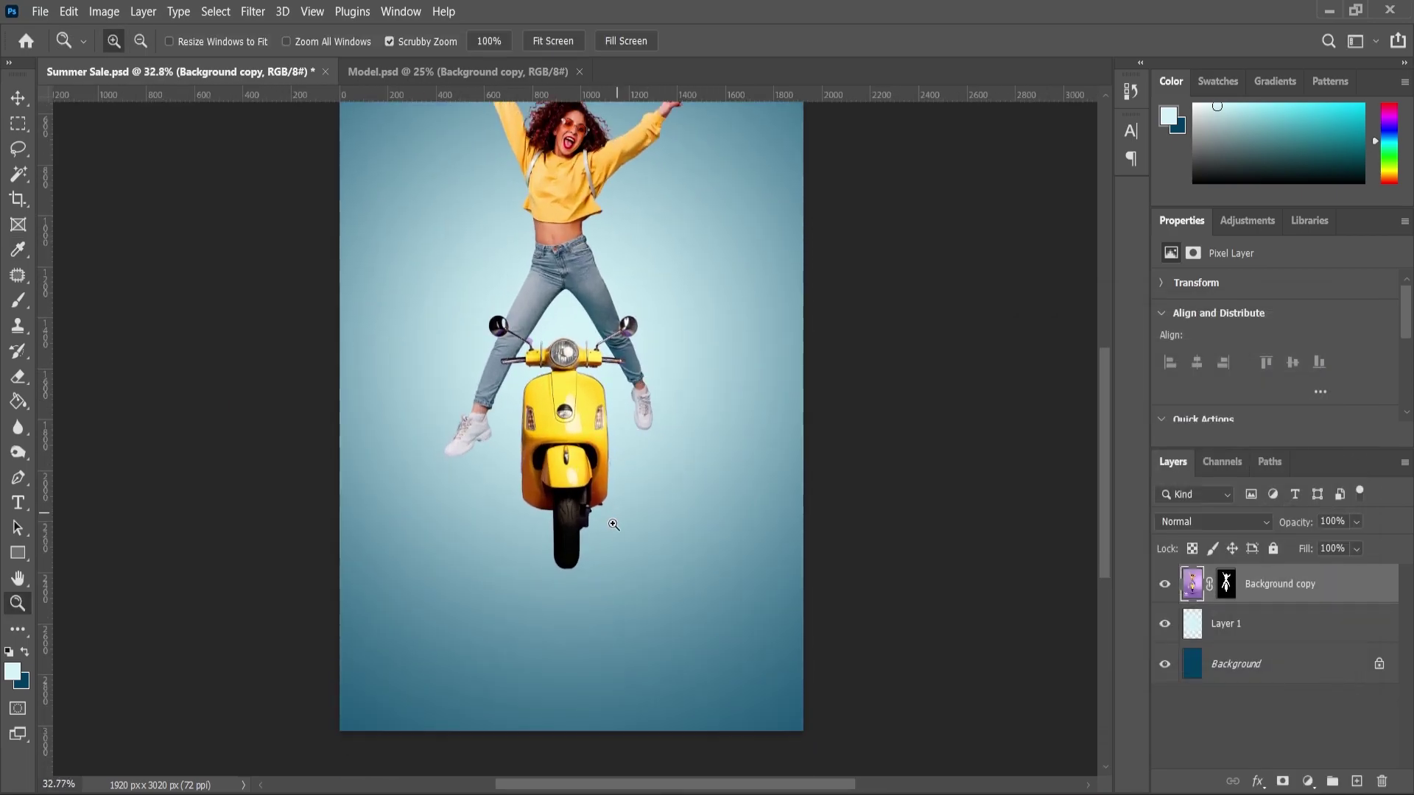
{"action": "scroll", "coordinate": [615, 523], "scroll_direction": "down", "scroll_amount": 1}
{"action": "left_click", "coordinate": [1355, 782]}
{"action": "left_click", "coordinate": [18, 299]}
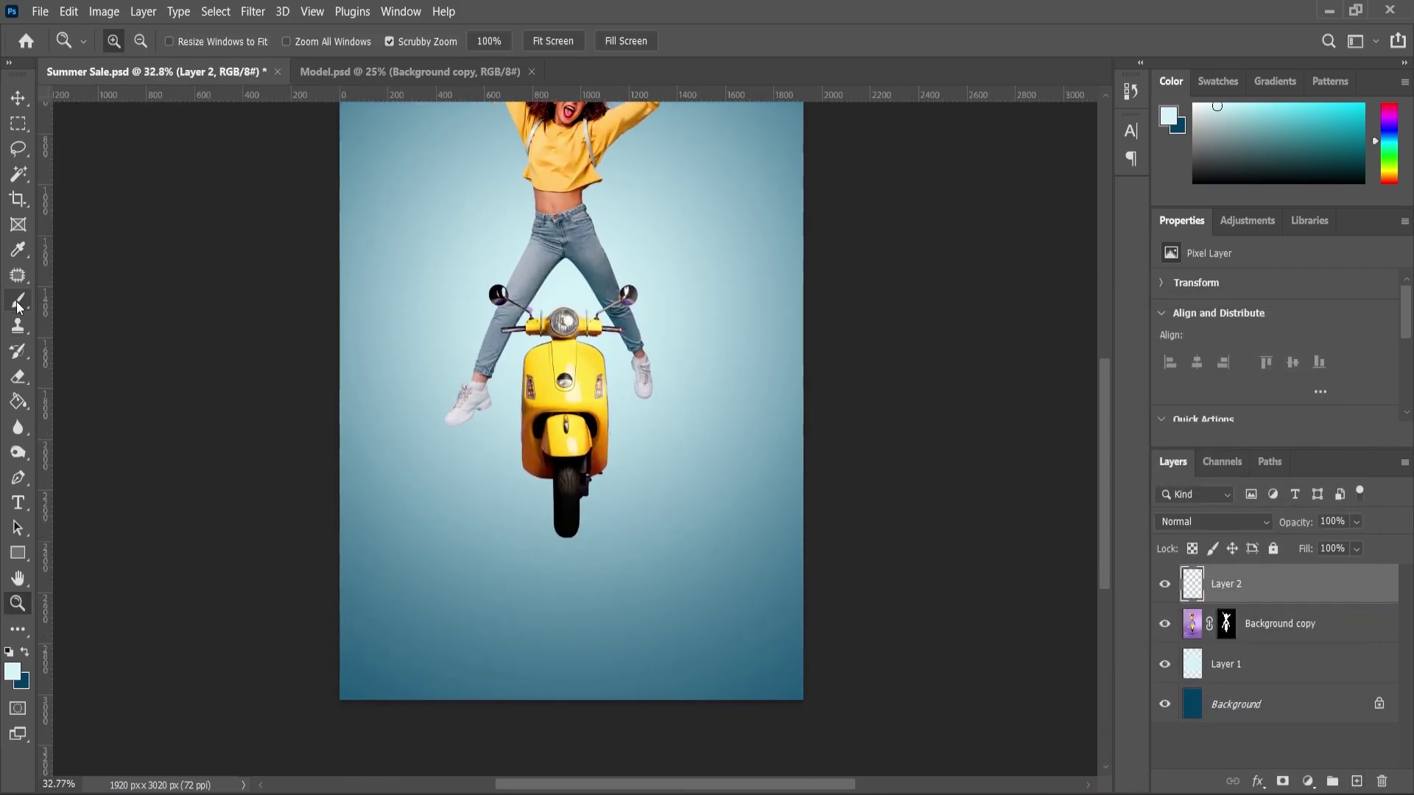
{"action": "left_click", "coordinate": [13, 671]}
{"action": "type", "text": "000000"}
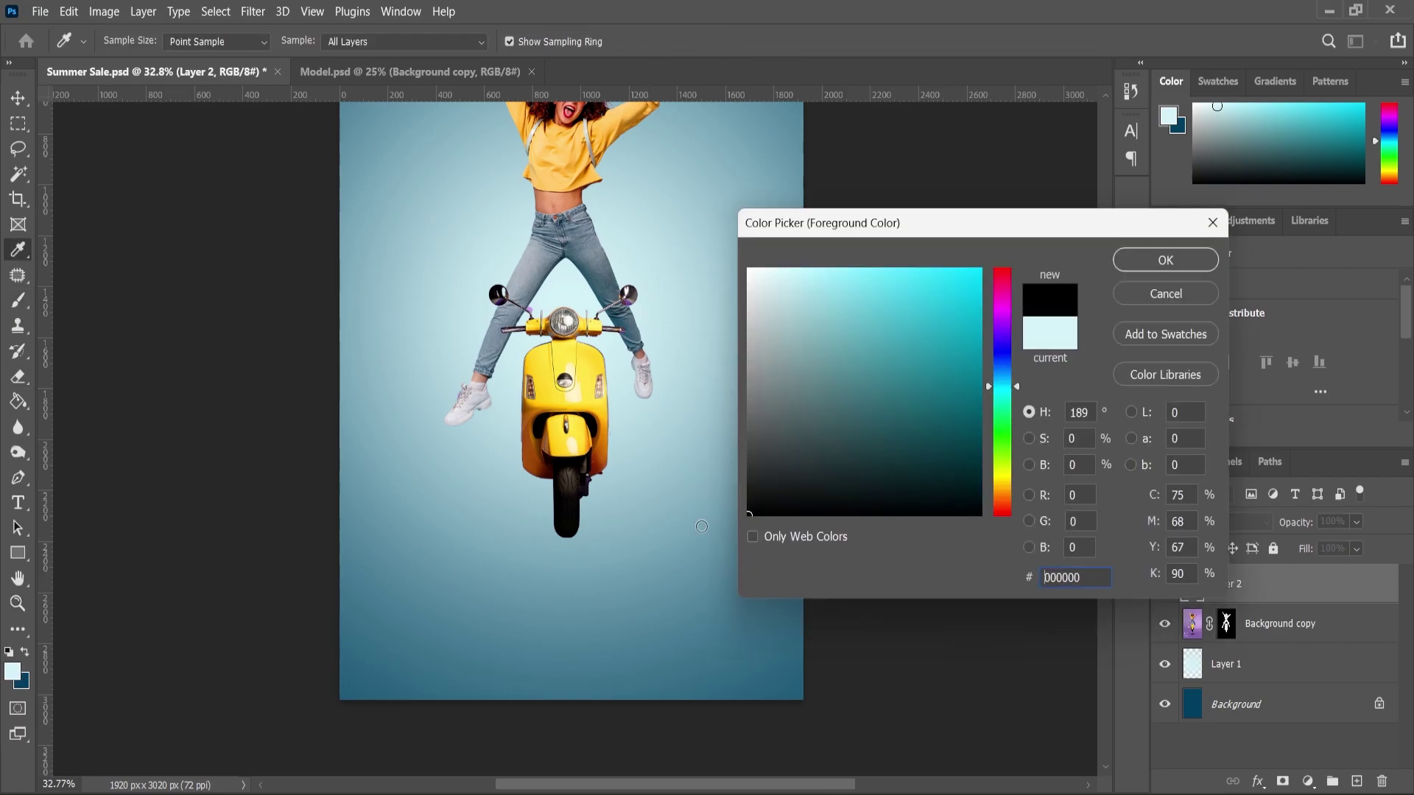
{"action": "left_click", "coordinate": [1165, 260]}
{"action": "key", "text": "bracketleft"}
{"action": "key", "text": "bracketleft"}
{"action": "key", "text": "bracketleft"}
{"action": "key", "text": "bracketleft"}
{"action": "key", "text": "bracketleft"}
{"action": "key", "text": "bracketleft"}
{"action": "key", "text": "bracketleft"}
{"action": "key", "text": "bracketleft"}
{"action": "key", "text": "bracketleft"}
{"action": "key", "text": "bracketleft"}
{"action": "key", "text": "bracketleft"}
{"action": "key", "text": "bracketleft"}
{"action": "key", "text": "bracketleft"}
{"action": "key", "text": "bracketleft"}
{"action": "key", "text": "bracketleft"}
{"action": "key", "text": "bracketleft"}
{"action": "key", "text": "bracketleft"}
{"action": "key", "text": "bracketleft"}
{"action": "key", "text": "bracketleft"}
{"action": "key", "text": "bracketleft"}
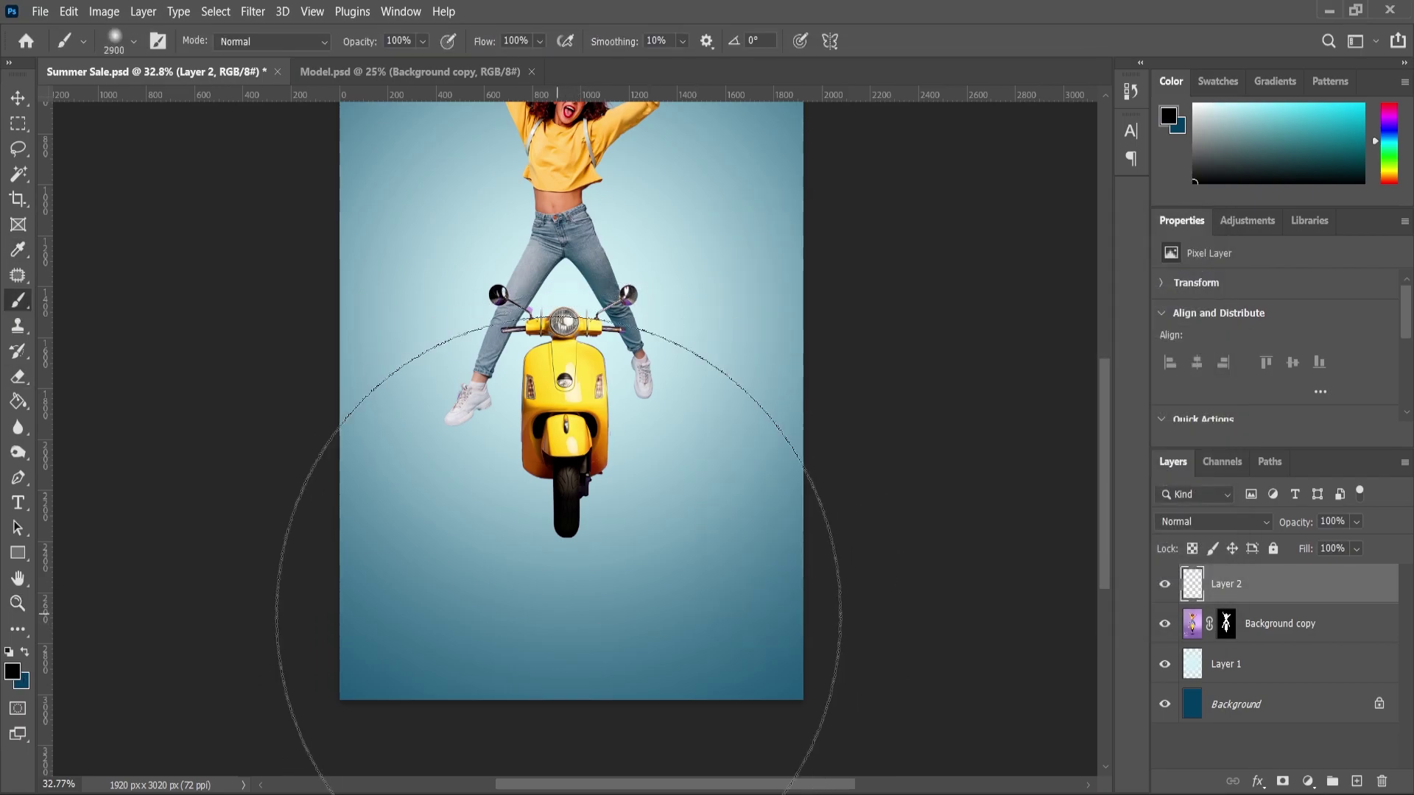
{"action": "key", "text": "bracketleft"}
{"action": "key", "text": "bracketleft"}
{"action": "key", "text": "bracketleft"}
{"action": "key", "text": "bracketleft"}
{"action": "key", "text": "bracketleft"}
{"action": "key", "text": "bracketleft"}
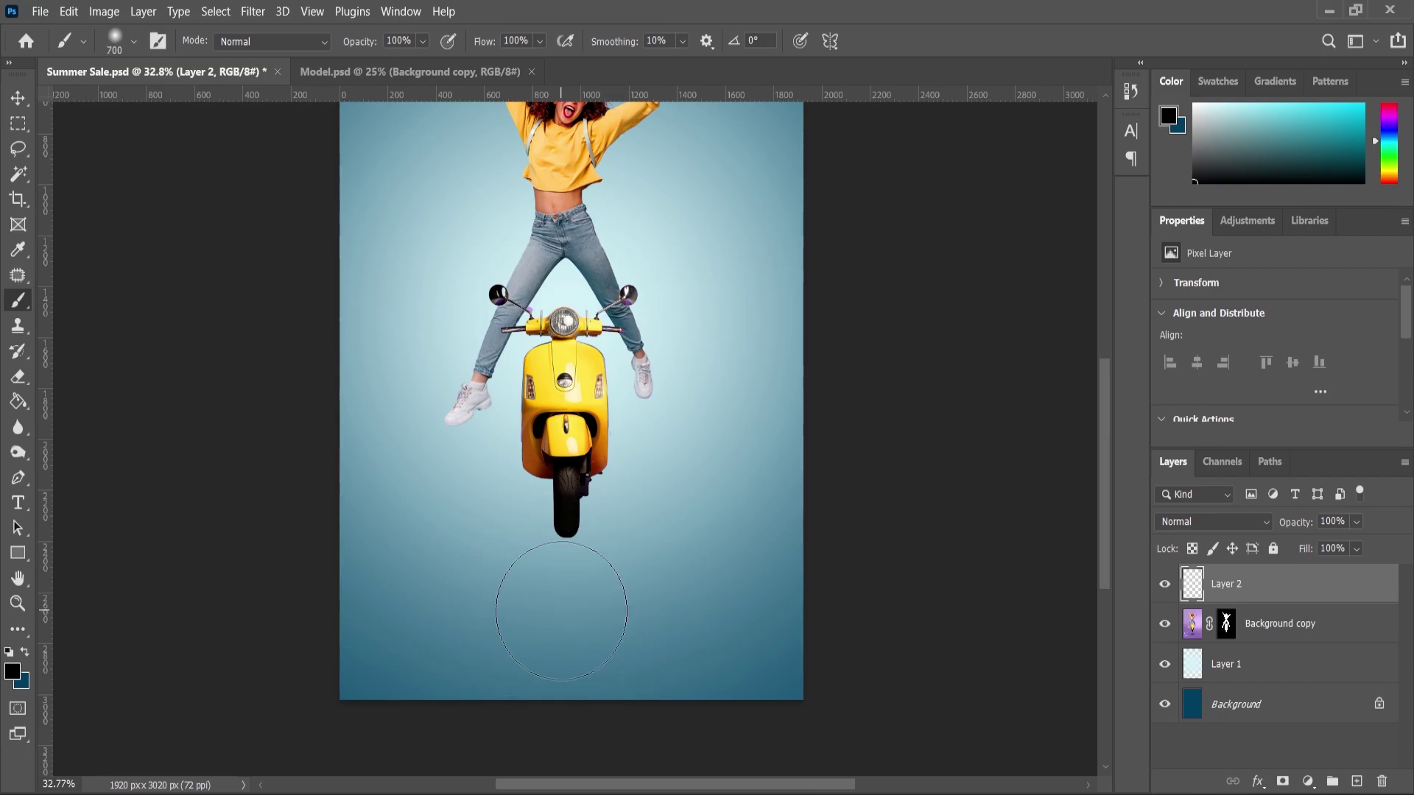
{"action": "left_click", "coordinate": [564, 611]}
Flatten the black dab into a thin ground shadow at 7.40% height, placed under the scooter.
{"action": "left_click", "coordinate": [19, 99]}
{"action": "left_click_drag", "start_coordinate": [561, 467], "coordinate": [577, 592]}
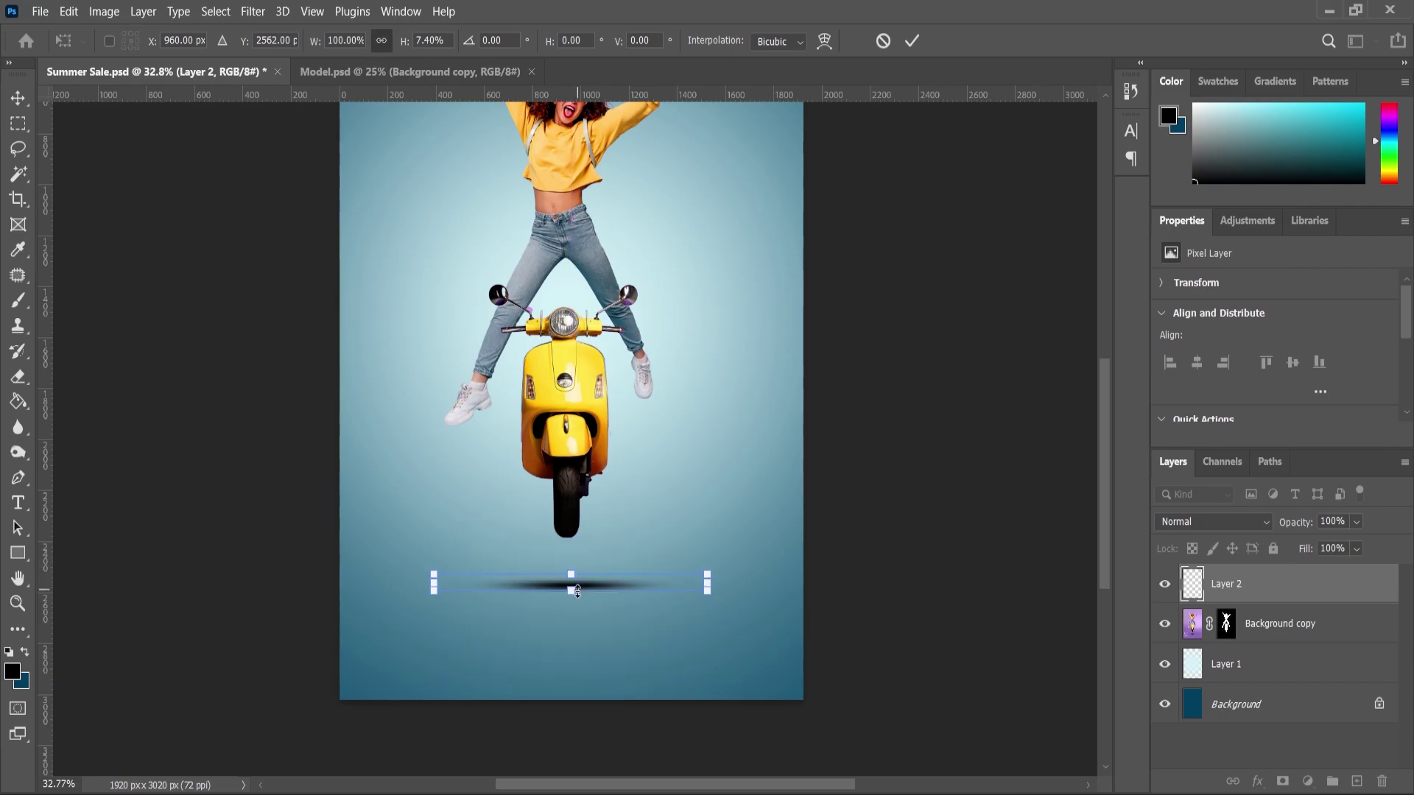
{"action": "left_click", "coordinate": [23, 608]}
Lower the shadow layer's opacity to 84% and move the shadow slightly up towards the scooter's wheel.
{"action": "scroll", "coordinate": [571, 442], "scroll_direction": "down", "scroll_amount": 2}
{"action": "left_click", "coordinate": [1357, 522]}
{"action": "scroll", "coordinate": [582, 709], "scroll_direction": "up", "scroll_amount": 7}
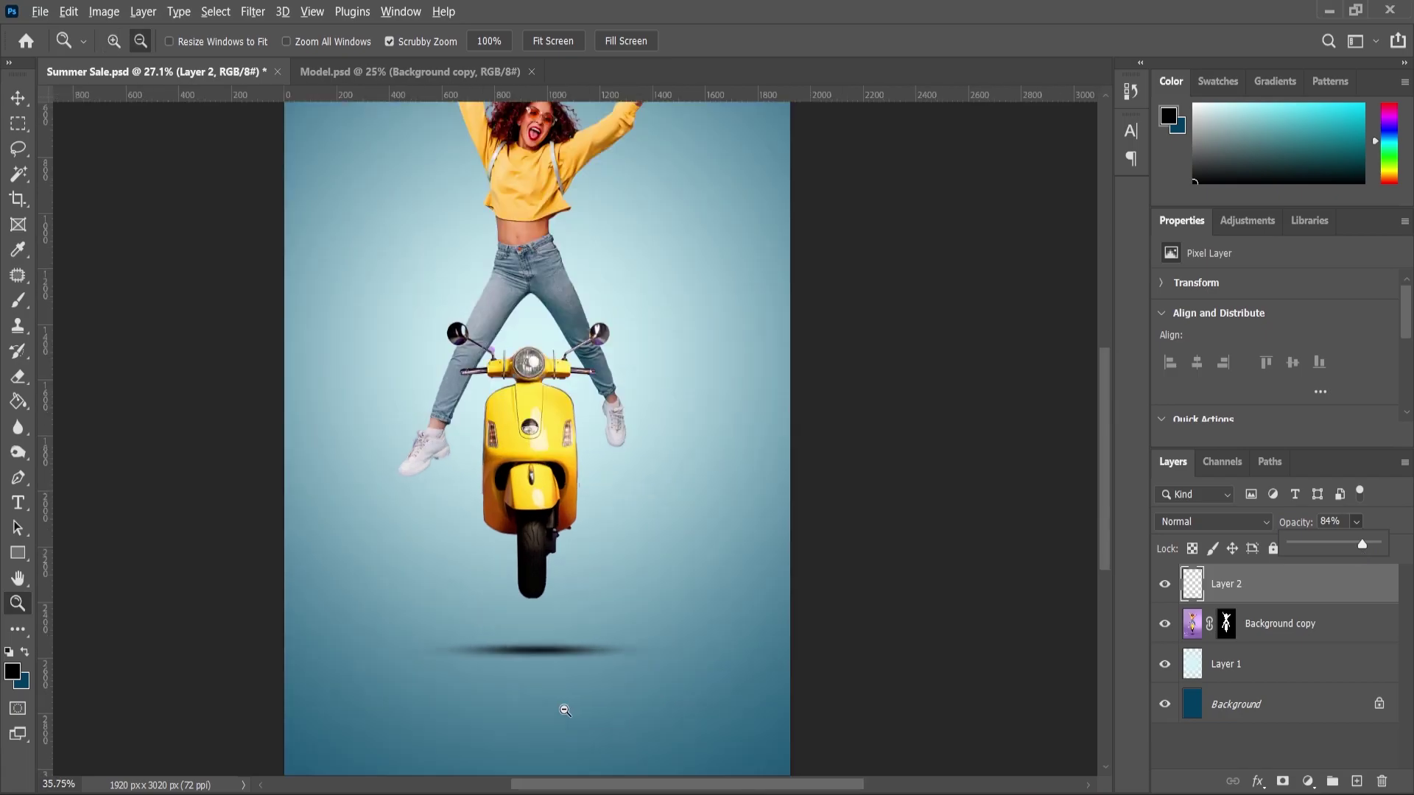
{"action": "left_click", "coordinate": [19, 100]}
{"action": "left_click_drag", "start_coordinate": [527, 640], "coordinate": [534, 615]}
Lock the glow layer, Layer 1.
{"action": "left_click", "coordinate": [17, 606]}
{"action": "left_click_drag", "start_coordinate": [659, 454], "coordinate": [629, 439]}
{"action": "left_click", "coordinate": [1233, 671]}
{"action": "left_click", "coordinate": [1274, 550]}
Turn on layer Auto-Select for the Move tool and select the model on the canvas.
{"action": "left_click", "coordinate": [18, 99]}
{"action": "left_click_drag", "start_coordinate": [301, 265], "coordinate": [670, 525]}
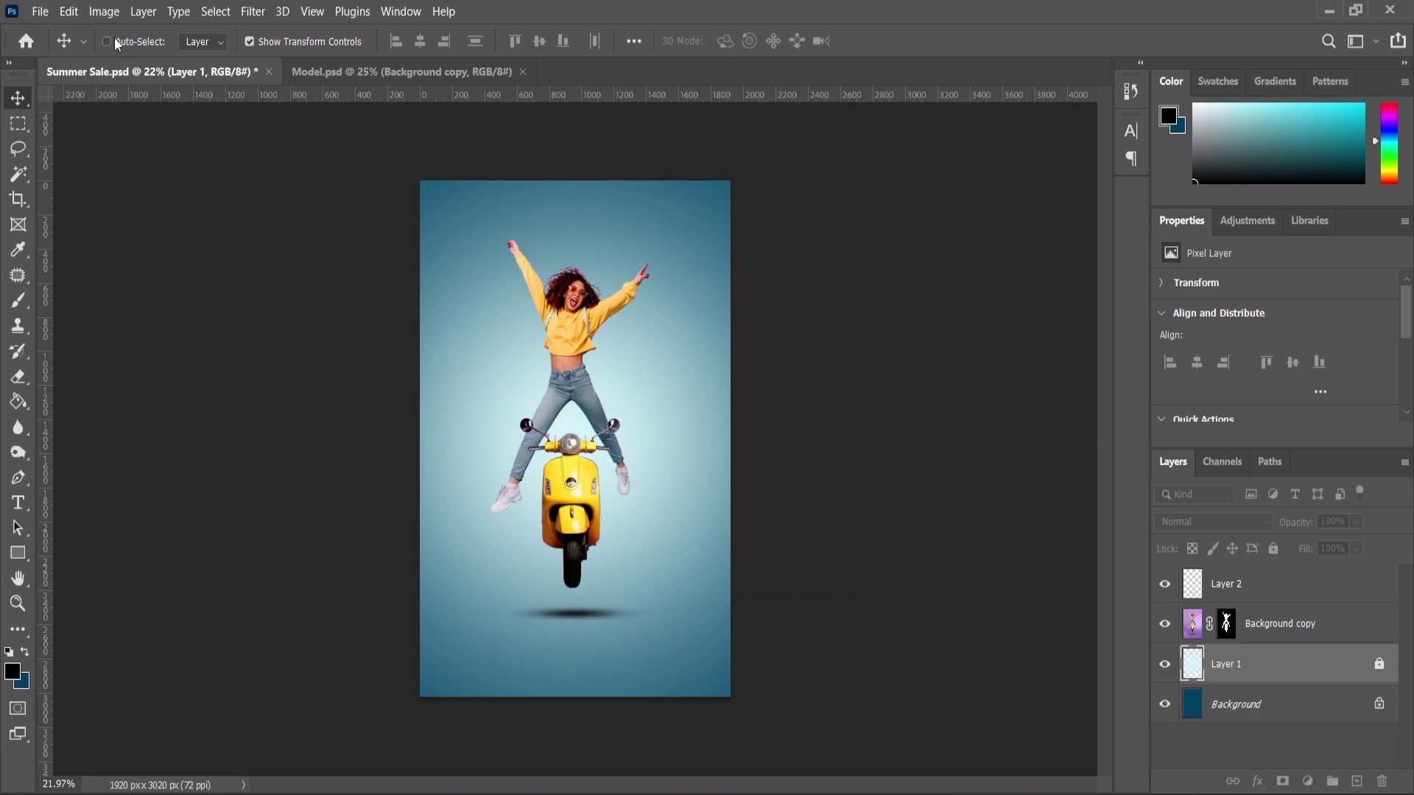
{"action": "left_click_drag", "start_coordinate": [337, 264], "coordinate": [707, 492]}
Scale the model and shadow layers together to 93.65% and move them about 153 px straight down.
{"action": "scroll", "coordinate": [639, 486], "scroll_direction": "up", "scroll_amount": 1}
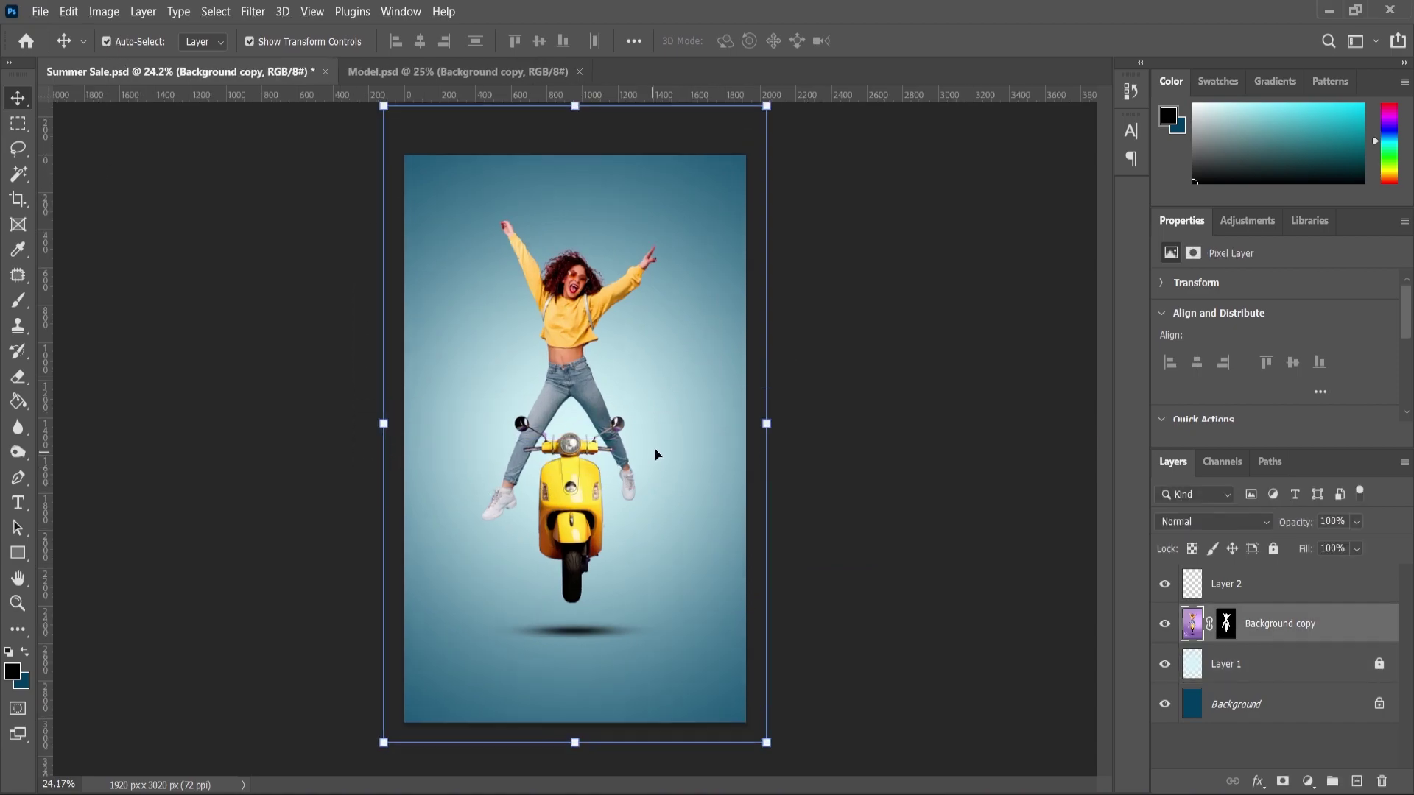
{"action": "left_click", "coordinate": [1231, 587]}
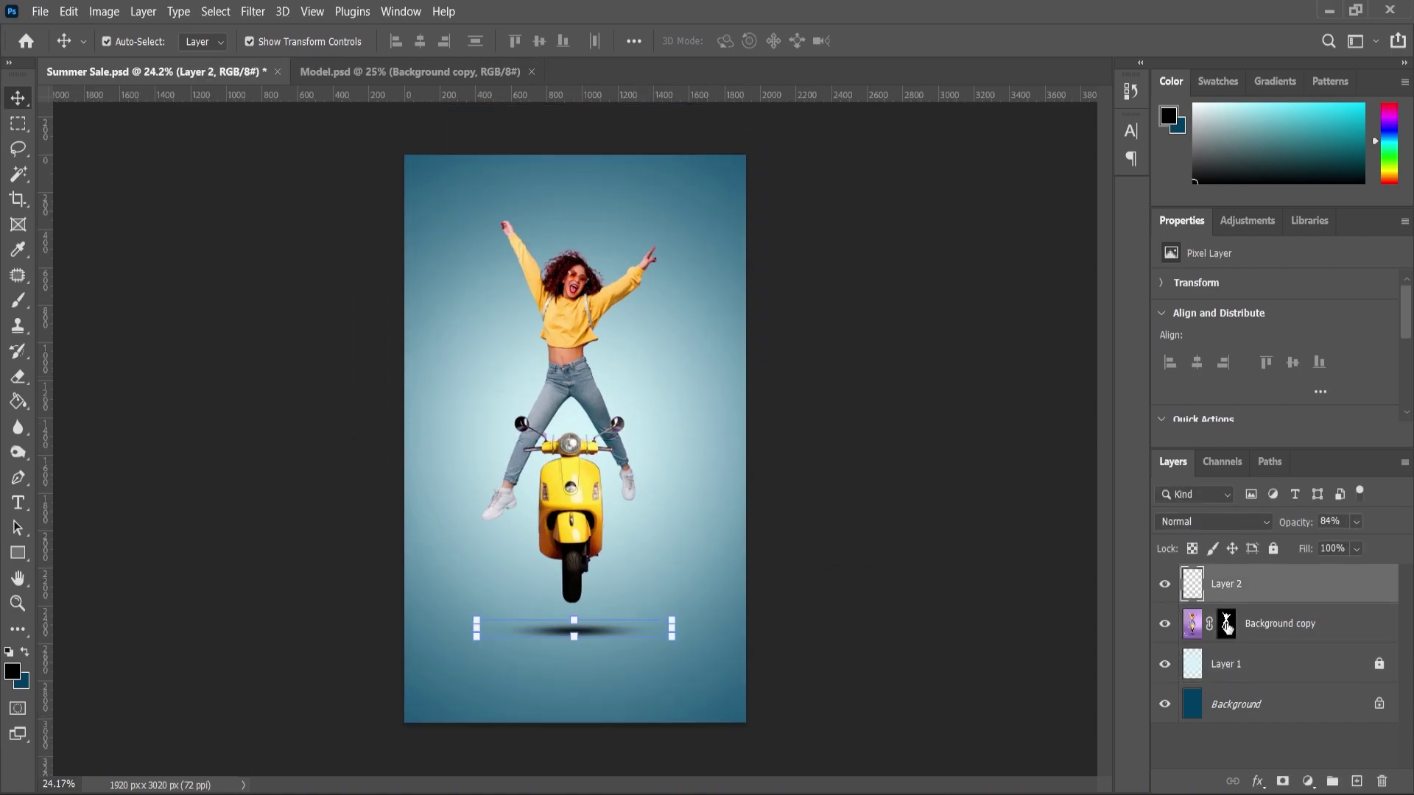
{"action": "left_click", "coordinate": [1226, 625], "text": "shift"}
{"action": "mouse_move", "coordinate": [767, 109]}
{"action": "left_mouse_down"}
{"action": "mouse_move", "coordinate": [752, 107]}
{"action": "mouse_move", "coordinate": [759, 126]}
{"action": "left_mouse_up"}
{"action": "left_click_drag", "start_coordinate": [578, 521], "coordinate": [578, 564]}
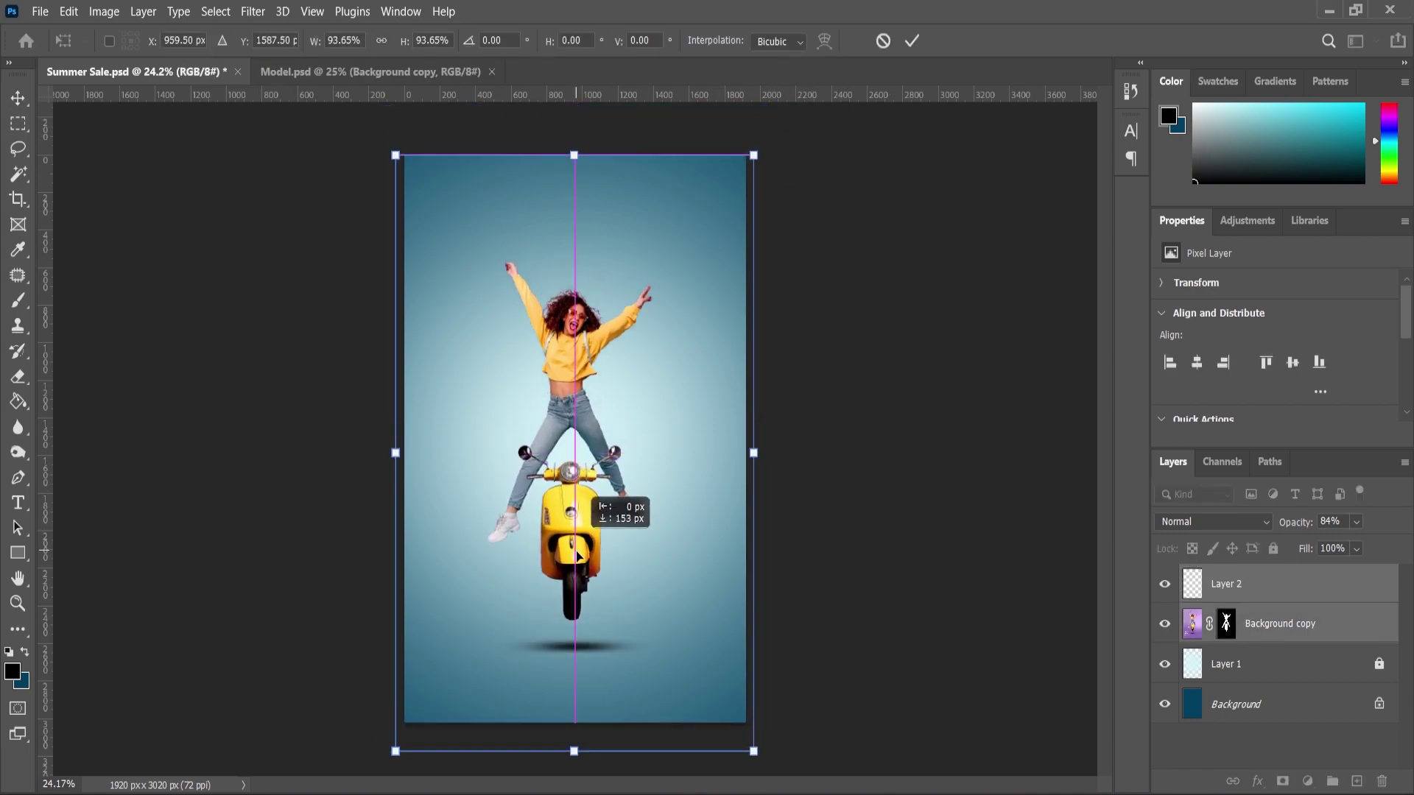
{"action": "left_click", "coordinate": [18, 604]}
Add a text line reading SPECIAL OFFER above the model and colour it white (ffffff).
{"action": "left_click", "coordinate": [19, 503]}
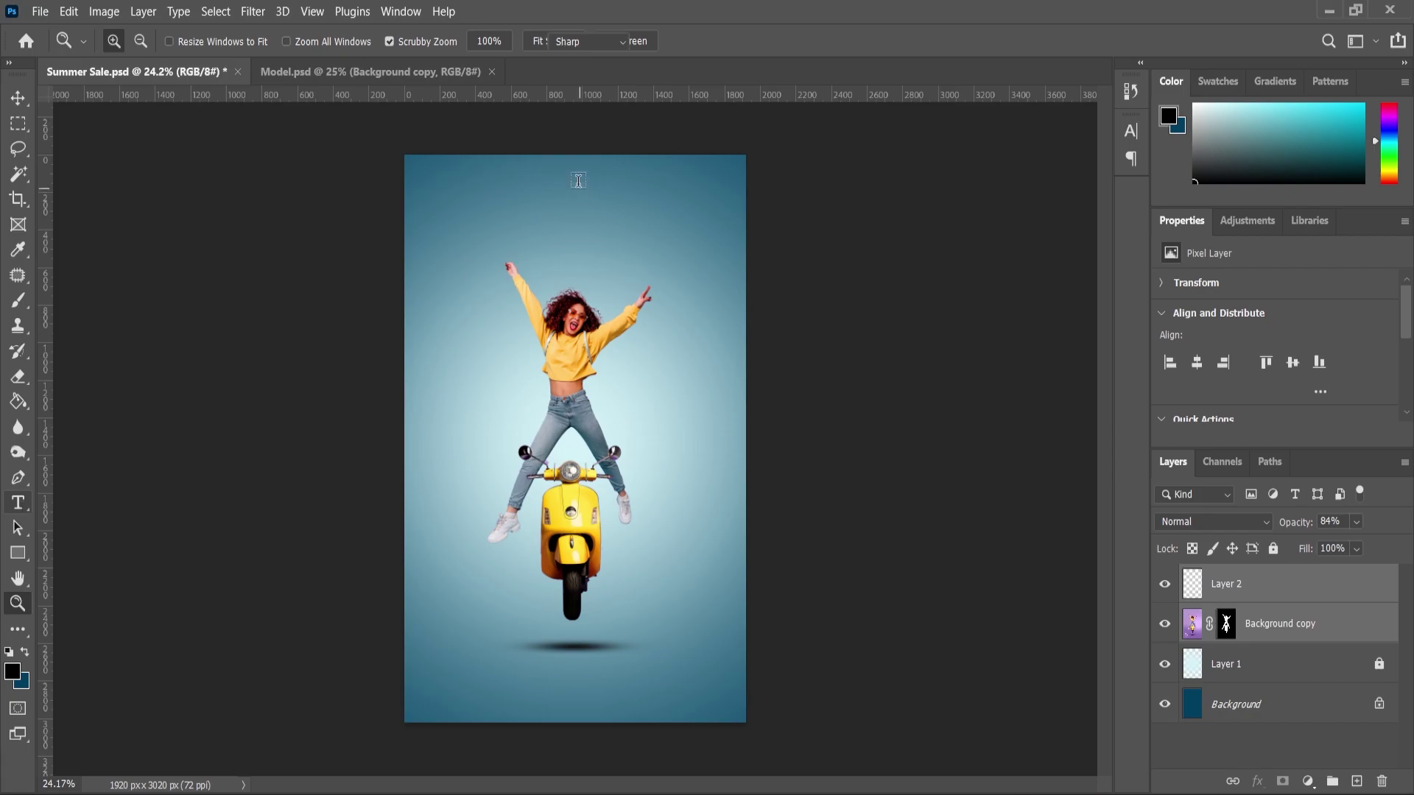
{"action": "scroll", "coordinate": [567, 185], "scroll_direction": "up", "scroll_amount": 2}
{"action": "left_click", "coordinate": [625, 214]}
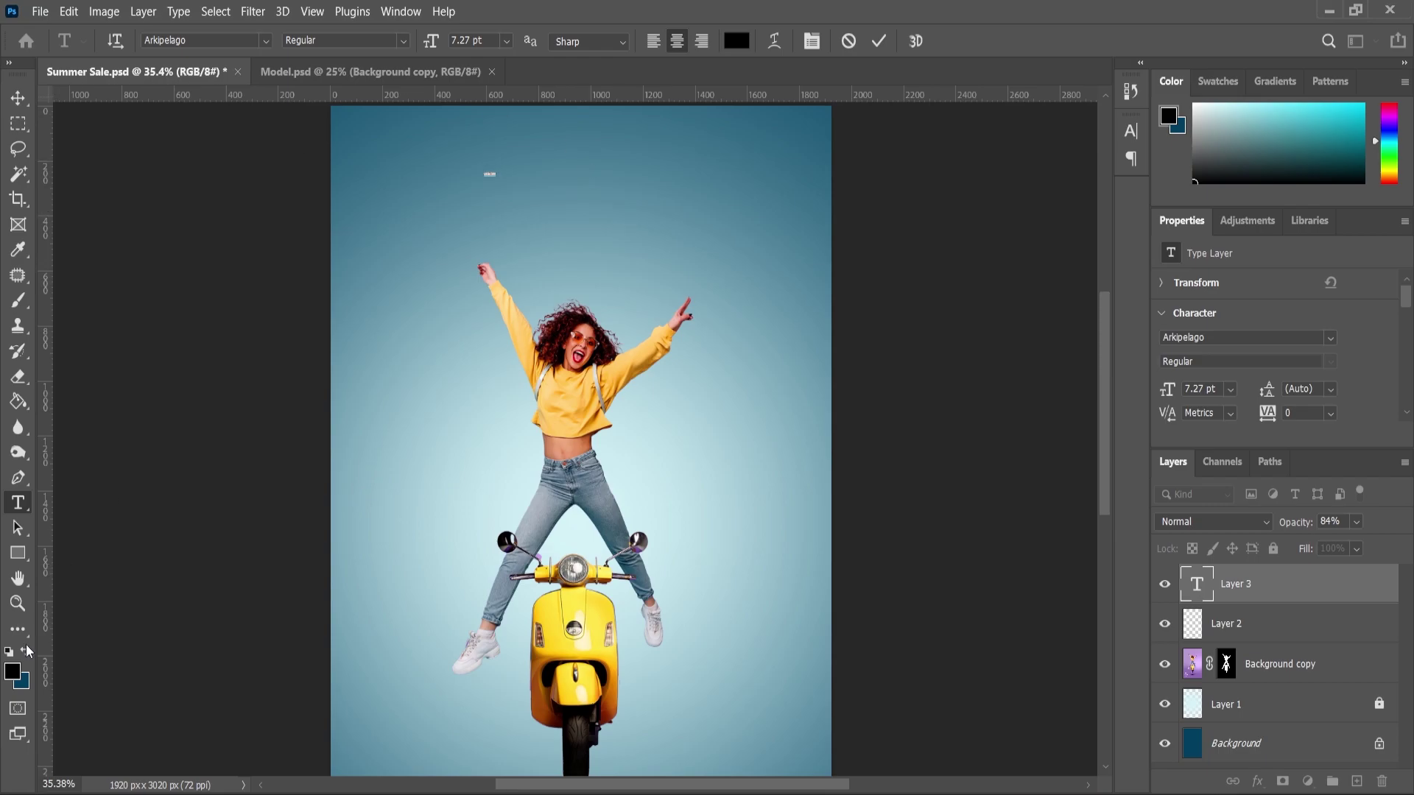
{"action": "left_click", "coordinate": [14, 671]}
{"action": "type", "text": "ffffff"}
{"action": "left_click", "coordinate": [1164, 258]}
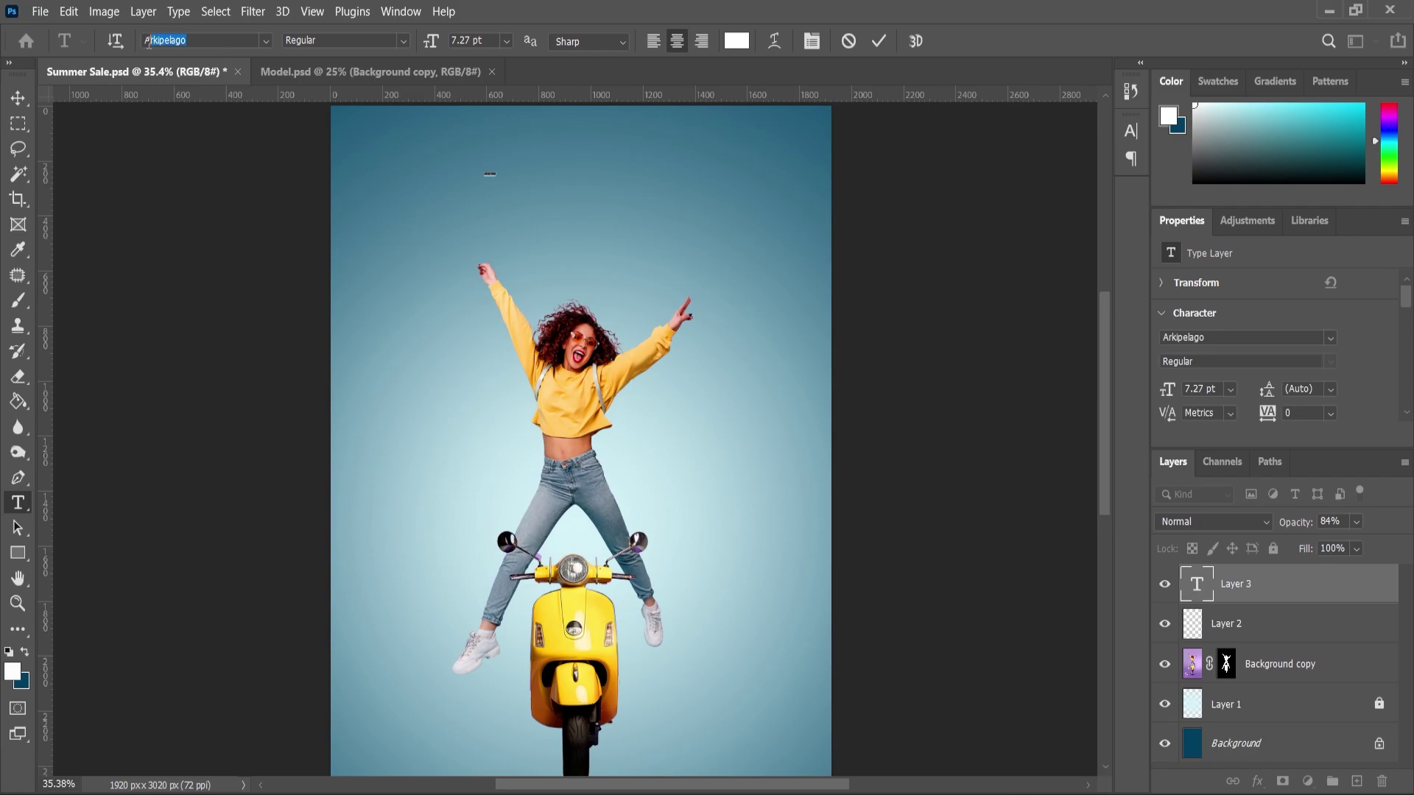
Set the SPECIAL OFFER text to Poppins Regular at 74 pt.
{"action": "type", "text": "Poppins"}
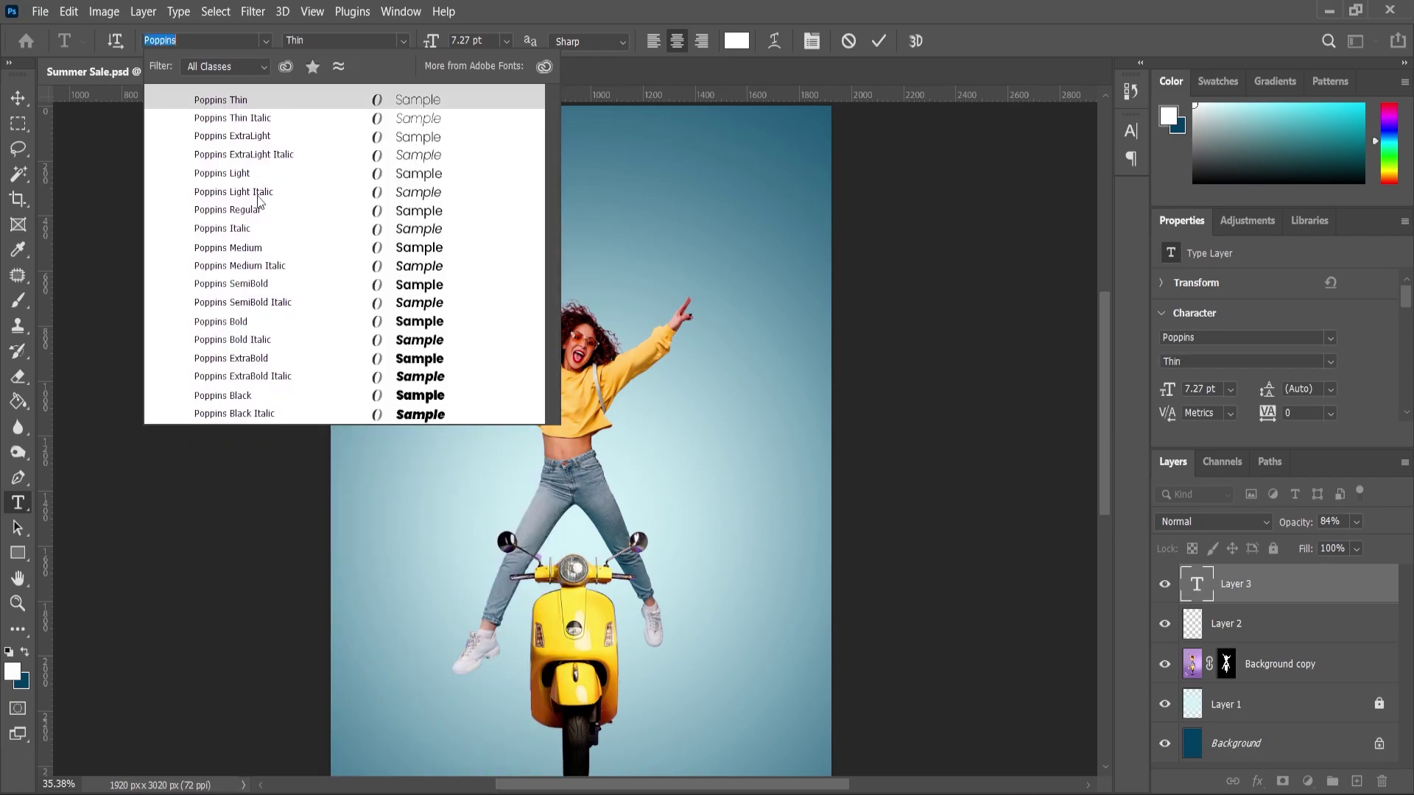
{"action": "left_click", "coordinate": [253, 213]}
{"action": "left_click_drag", "start_coordinate": [438, 48], "coordinate": [495, 50]}
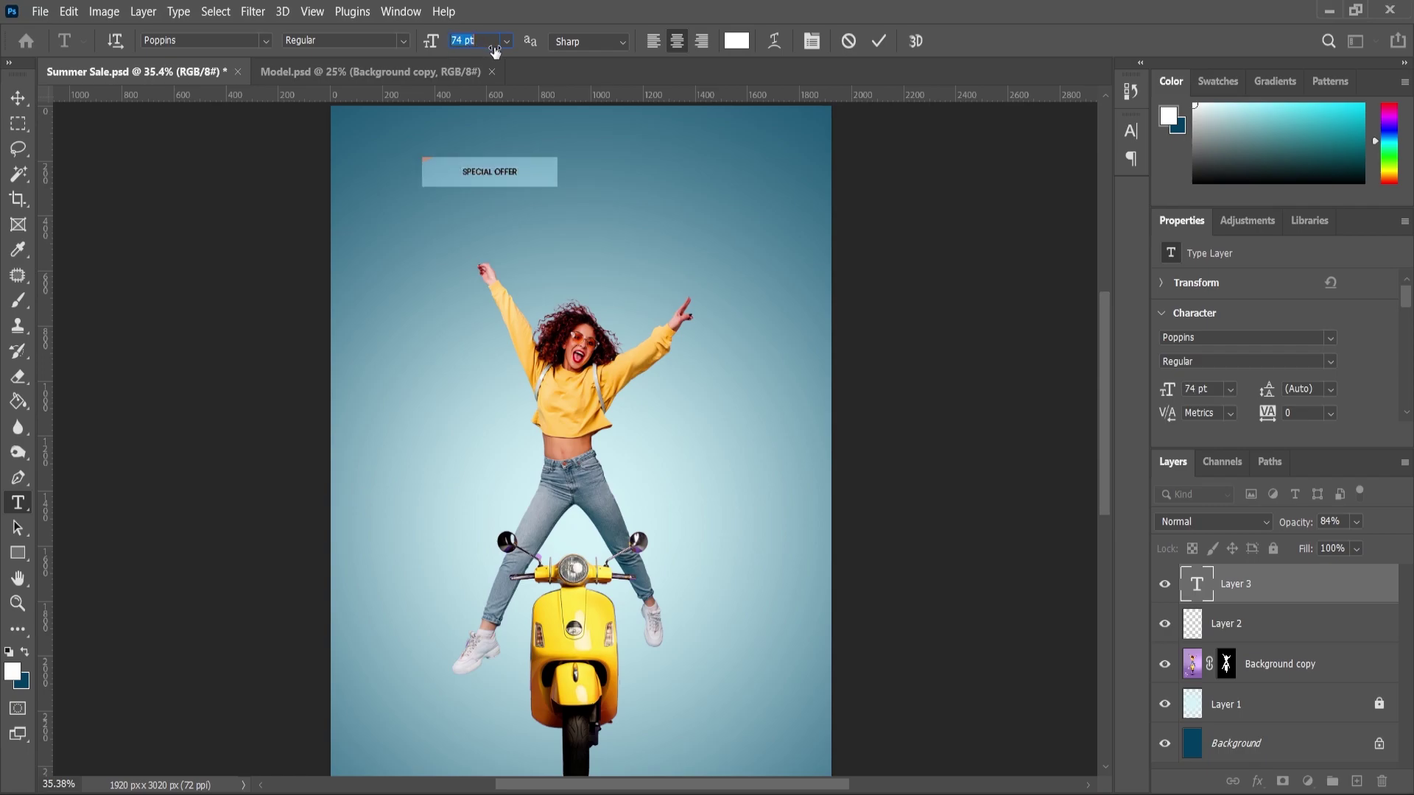
{"action": "key", "text": "ctrl+Return"}
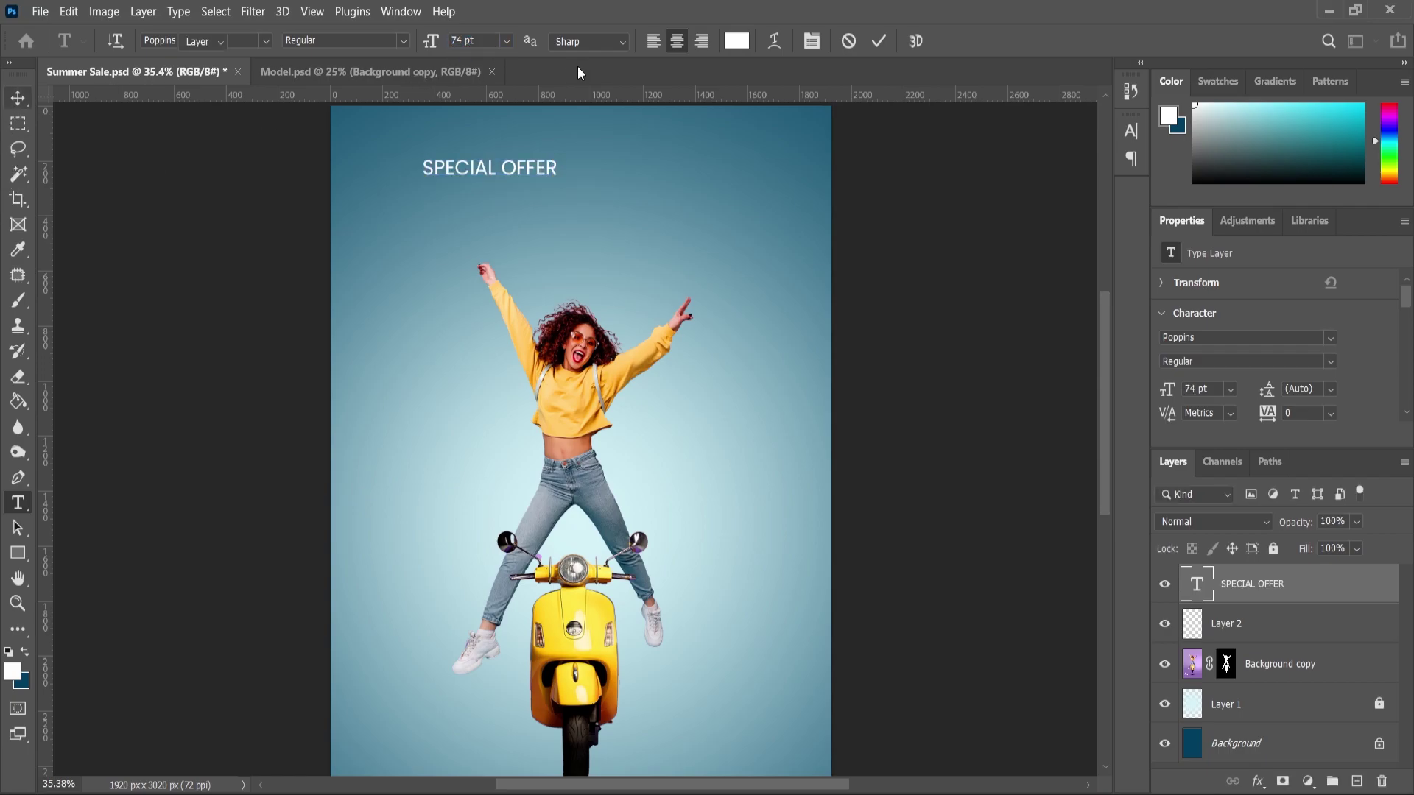
Centre the SPECIAL OFFER text horizontally on the canvas, leaving nothing selected.
{"action": "key", "text": "v"}
{"action": "key", "text": "ctrl+a"}
{"action": "left_click", "coordinate": [417, 42]}
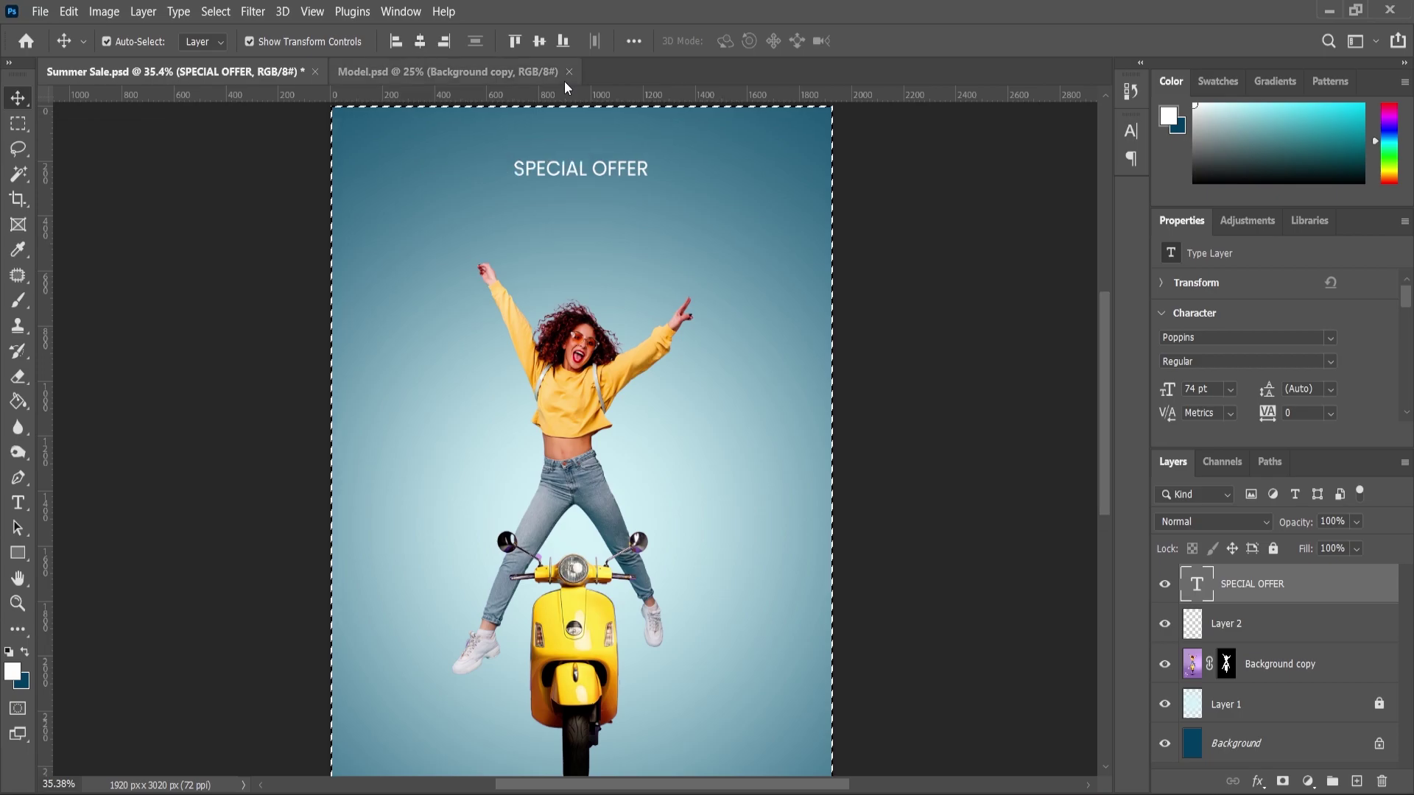
{"action": "key", "text": "ctrl+d"}
{"action": "left_click", "coordinate": [957, 396]}
{"action": "scroll", "coordinate": [656, 215], "scroll_direction": "down", "scroll_amount": 3}
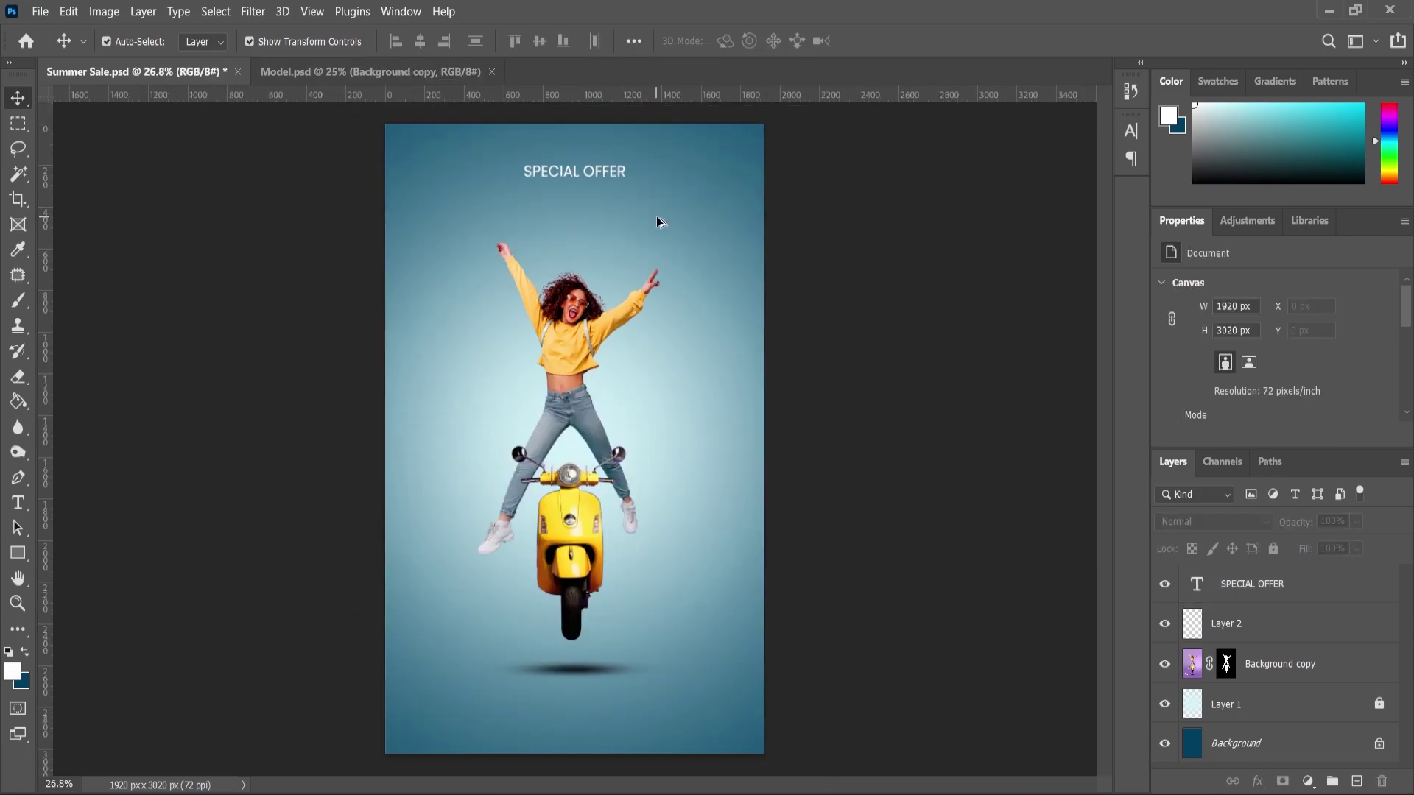
Change the font weight of the SPECIAL OFFER text to Medium.
{"action": "scroll", "coordinate": [629, 170], "scroll_direction": "up", "scroll_amount": 6}
{"action": "left_click", "coordinate": [17, 503]}
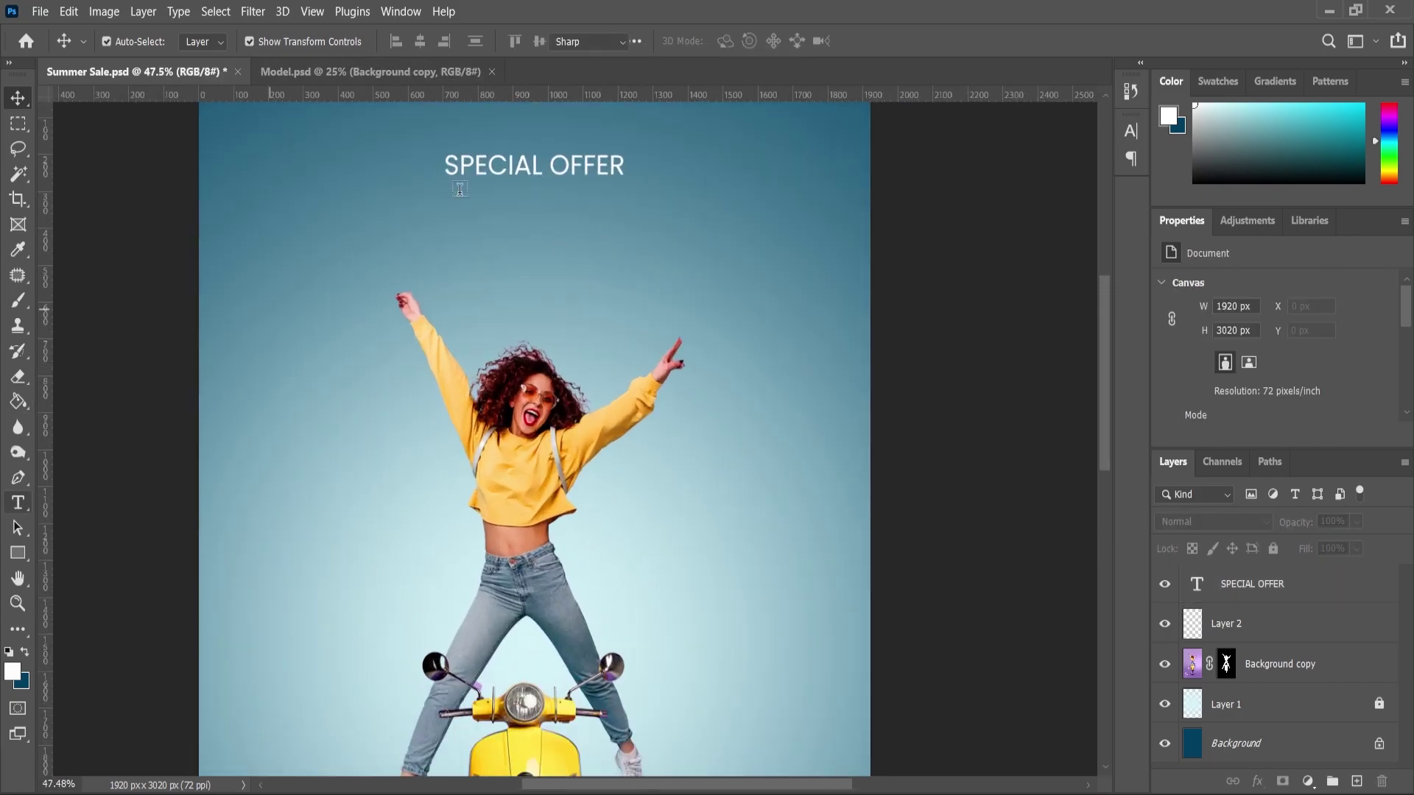
{"action": "left_click", "coordinate": [458, 169]}
{"action": "key", "text": "ctrl+a"}
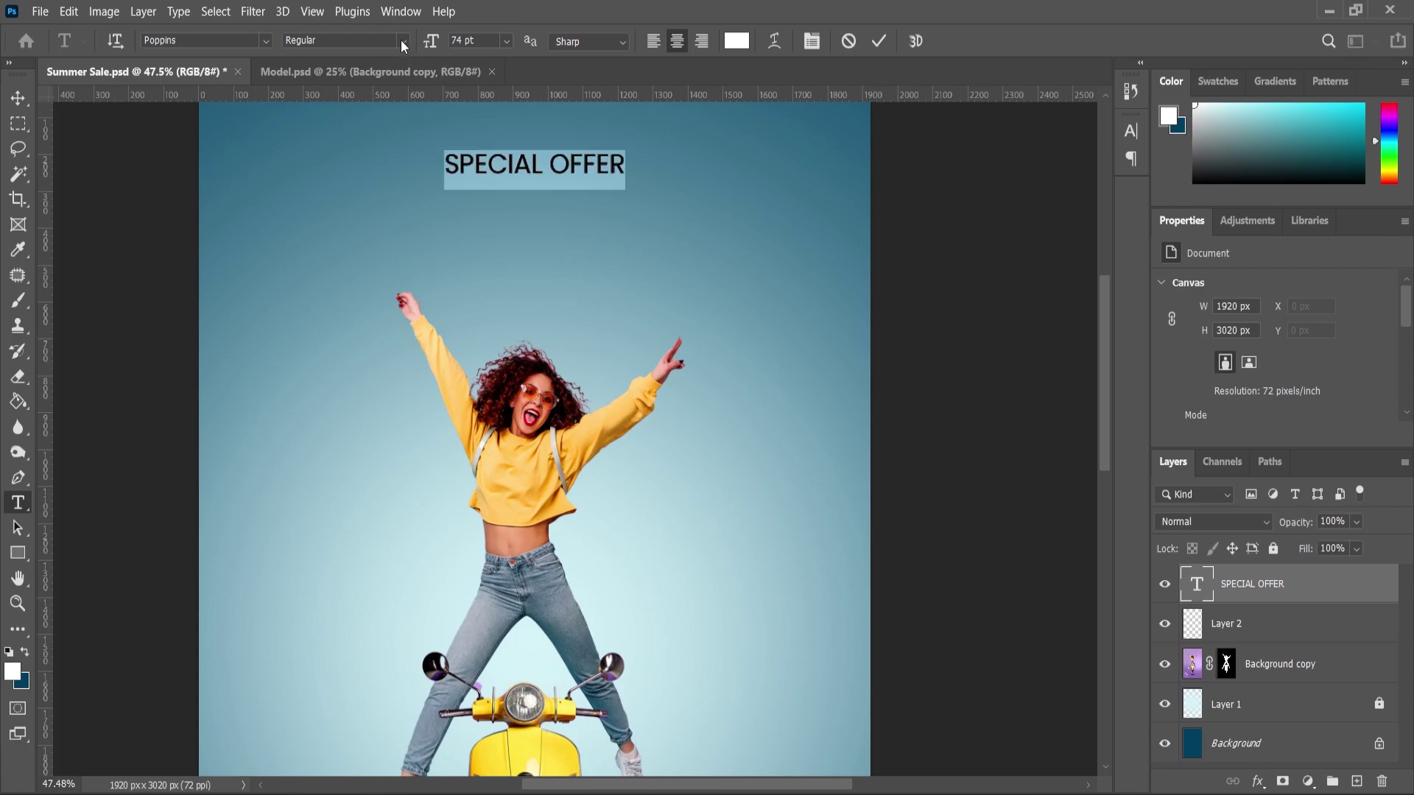
{"action": "left_click", "coordinate": [400, 40]}
{"action": "left_click", "coordinate": [318, 183]}
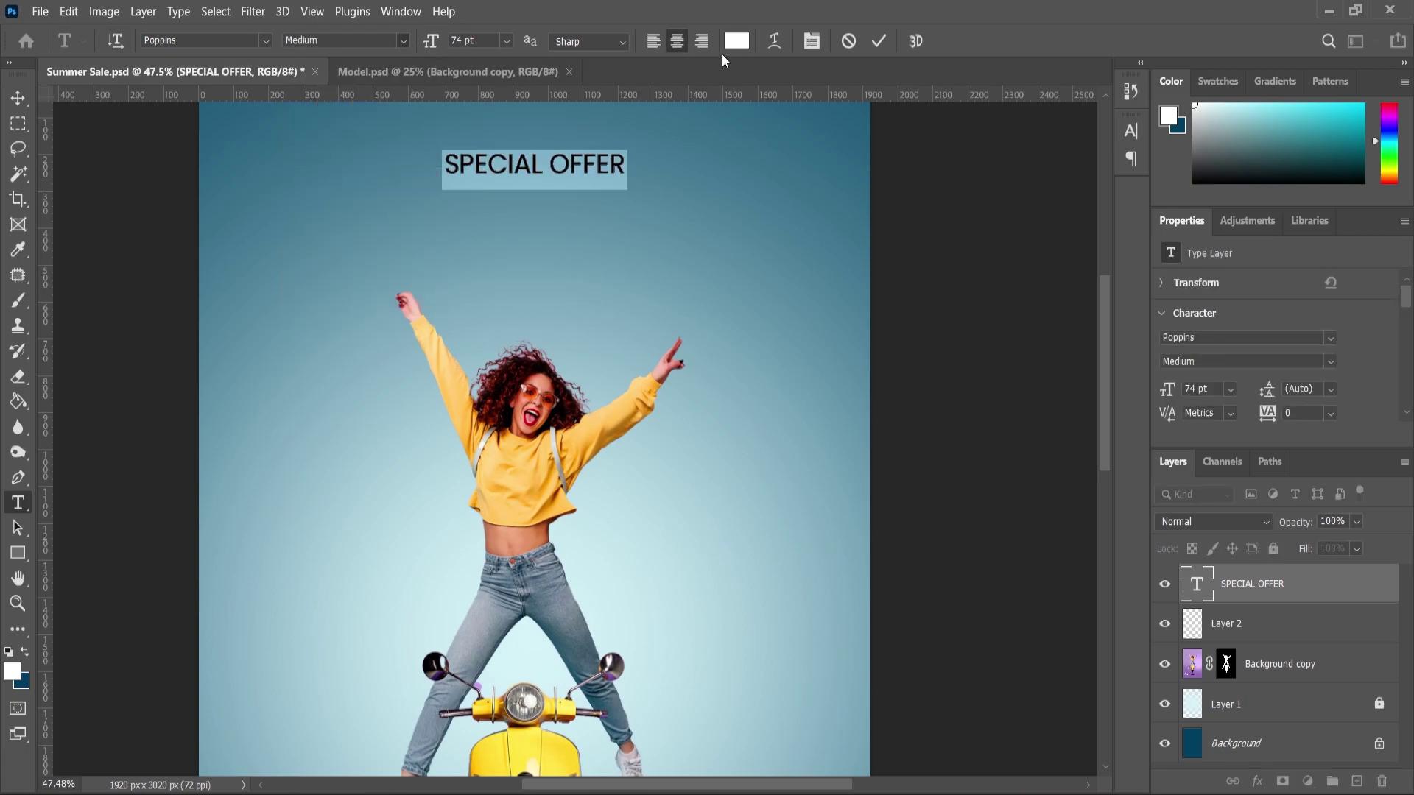
Set the tracking of the SPECIAL OFFER text to 100.
{"action": "left_click", "coordinate": [813, 41]}
{"action": "left_click_drag", "start_coordinate": [1036, 210], "coordinate": [1040, 212]}
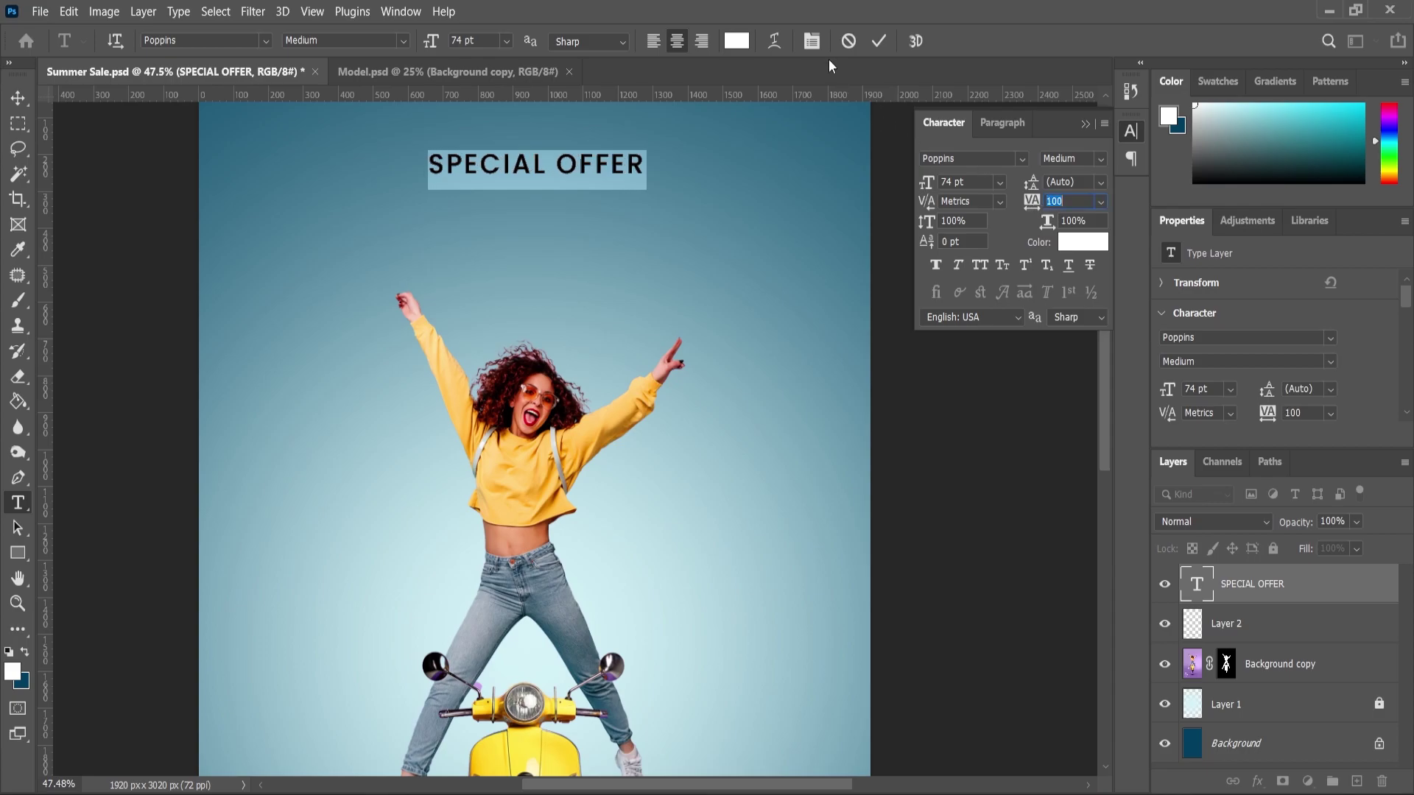
{"action": "left_click", "coordinate": [811, 42]}
{"action": "scroll", "coordinate": [564, 305], "scroll_direction": "down", "scroll_amount": 3}
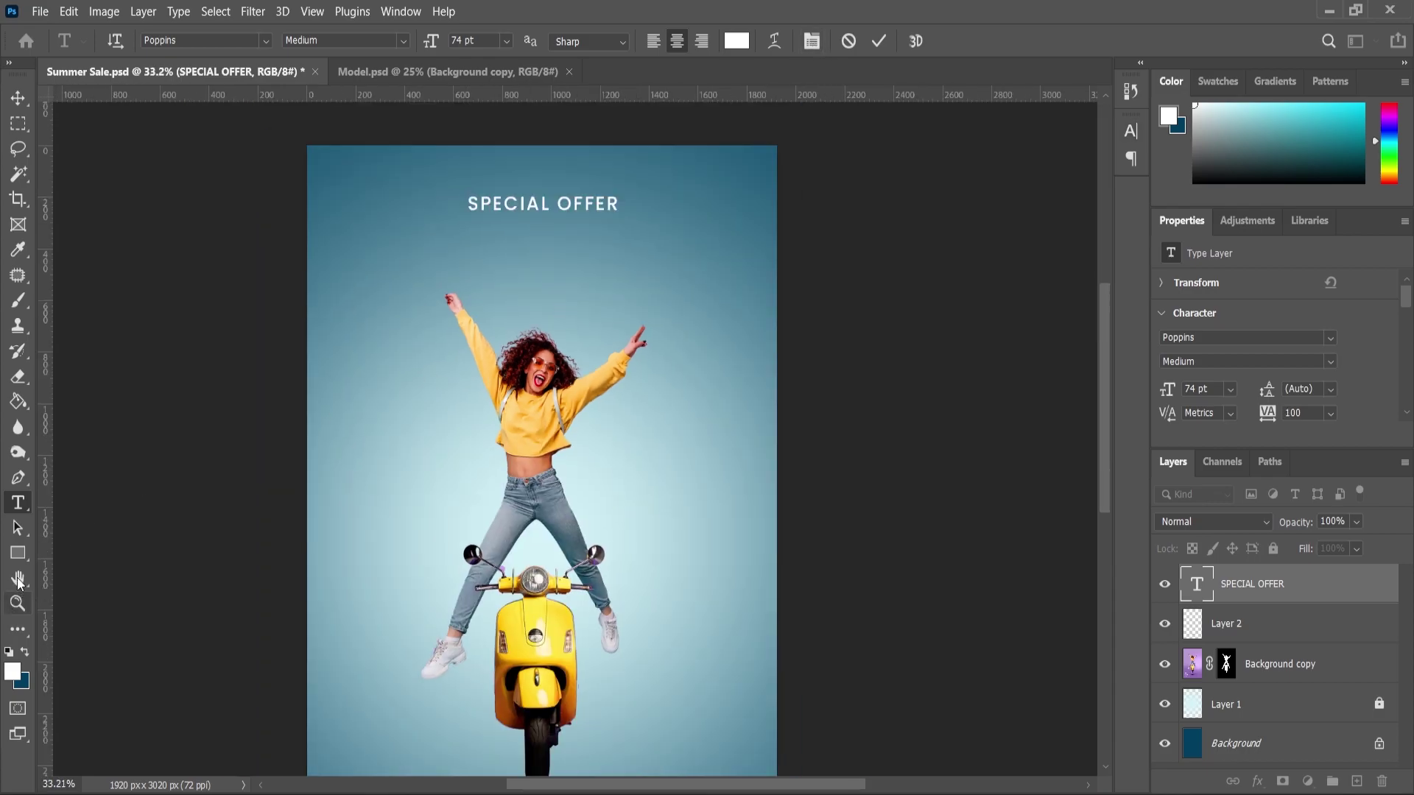
{"action": "left_click", "coordinate": [19, 96]}
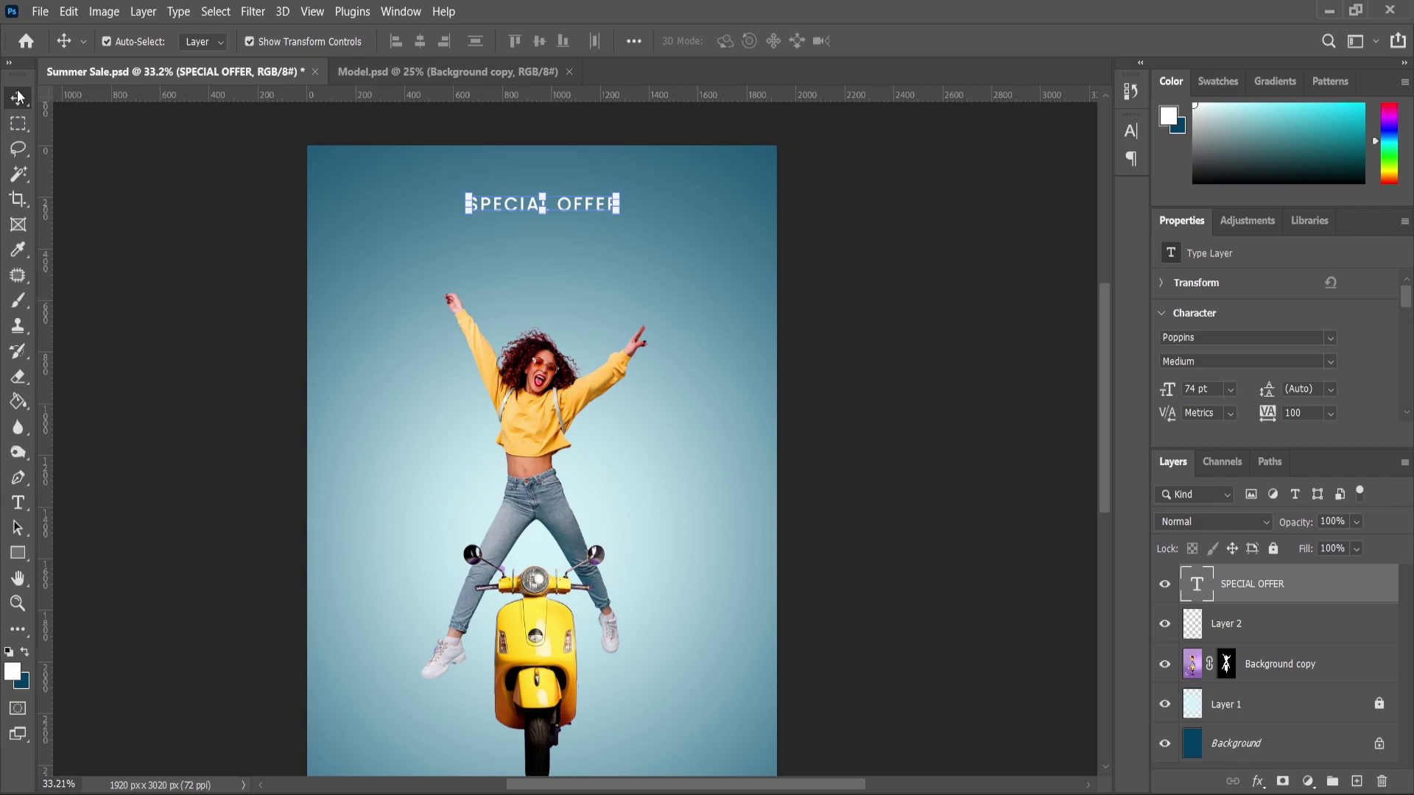
Re-centre the SPECIAL OFFER text horizontally on the canvas and clear the selection.
{"action": "key", "text": "ctrl+a"}
{"action": "left_click", "coordinate": [422, 45]}
{"action": "key", "text": "ctrl+d"}
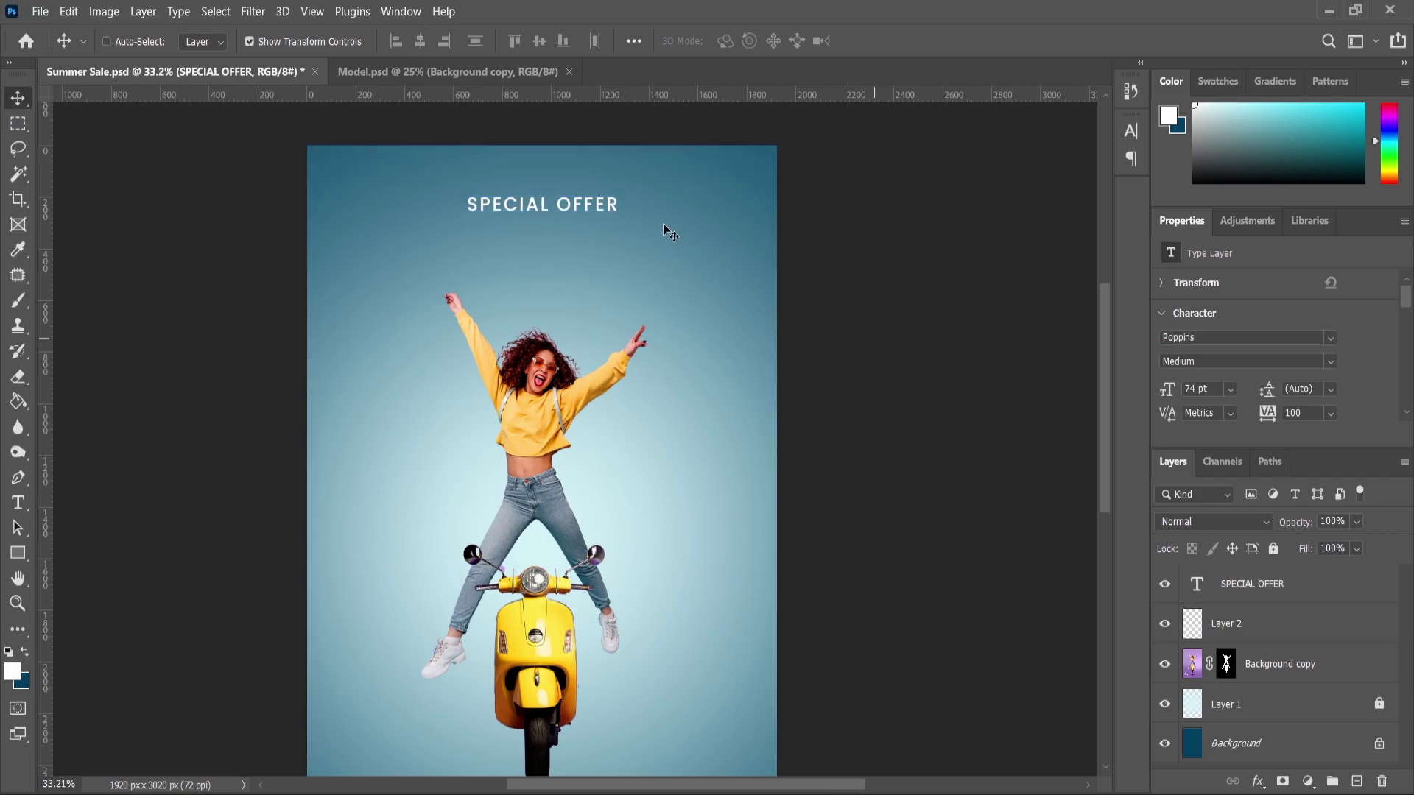
Move the model-on-scooter layer and its ground shadow up together, closer to the SPECIAL OFFER text.
{"action": "scroll", "coordinate": [662, 225], "scroll_direction": "down", "scroll_amount": 2}
{"action": "scroll", "coordinate": [600, 303], "scroll_direction": "up", "scroll_amount": 1}
{"action": "left_click", "coordinate": [564, 360]}
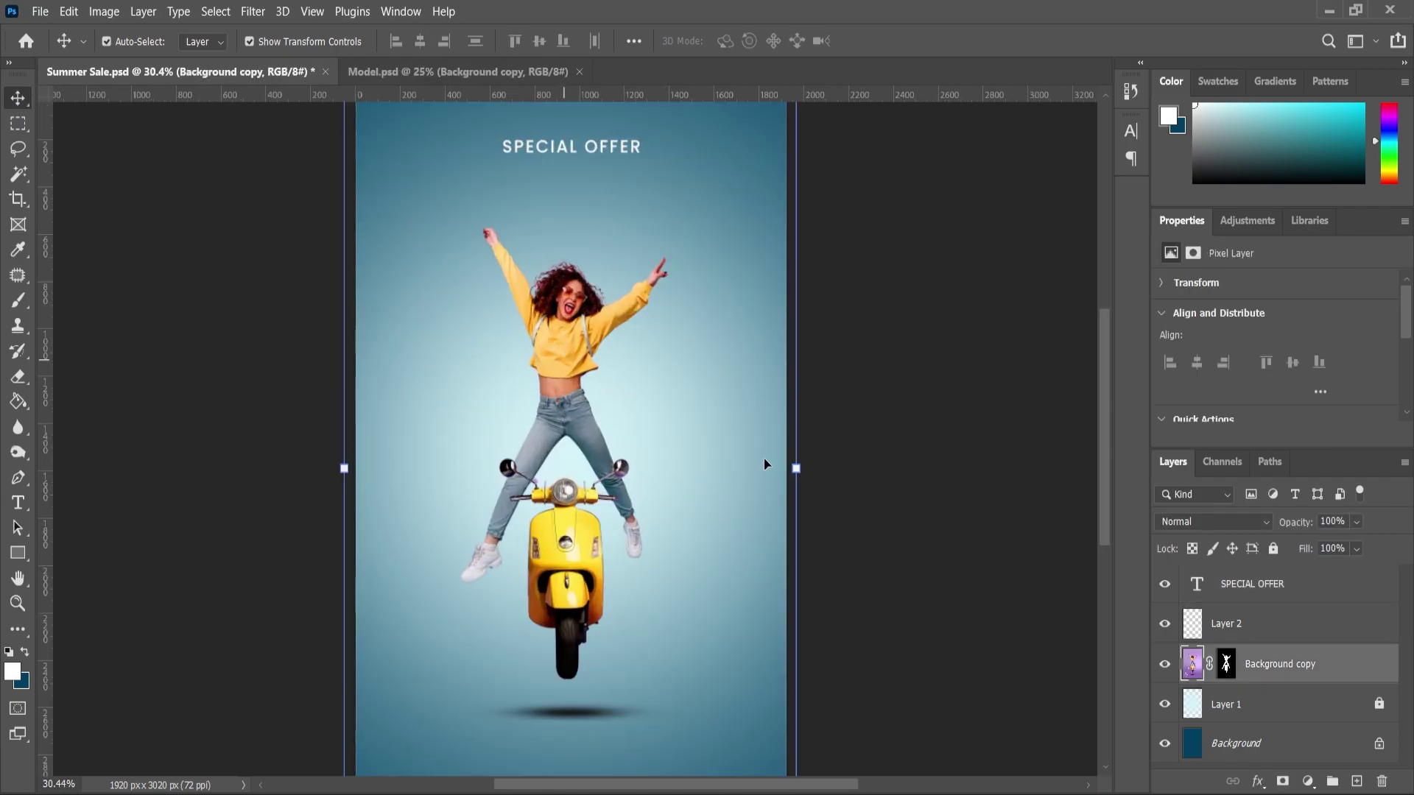
{"action": "left_click", "coordinate": [1219, 639], "text": "ctrl"}
{"action": "left_click_drag", "start_coordinate": [564, 570], "coordinate": [564, 531]}
{"action": "scroll", "coordinate": [565, 530], "scroll_direction": "down", "scroll_amount": 3}
{"action": "left_click", "coordinate": [883, 541]}
{"action": "key", "text": "ctrl+0"}
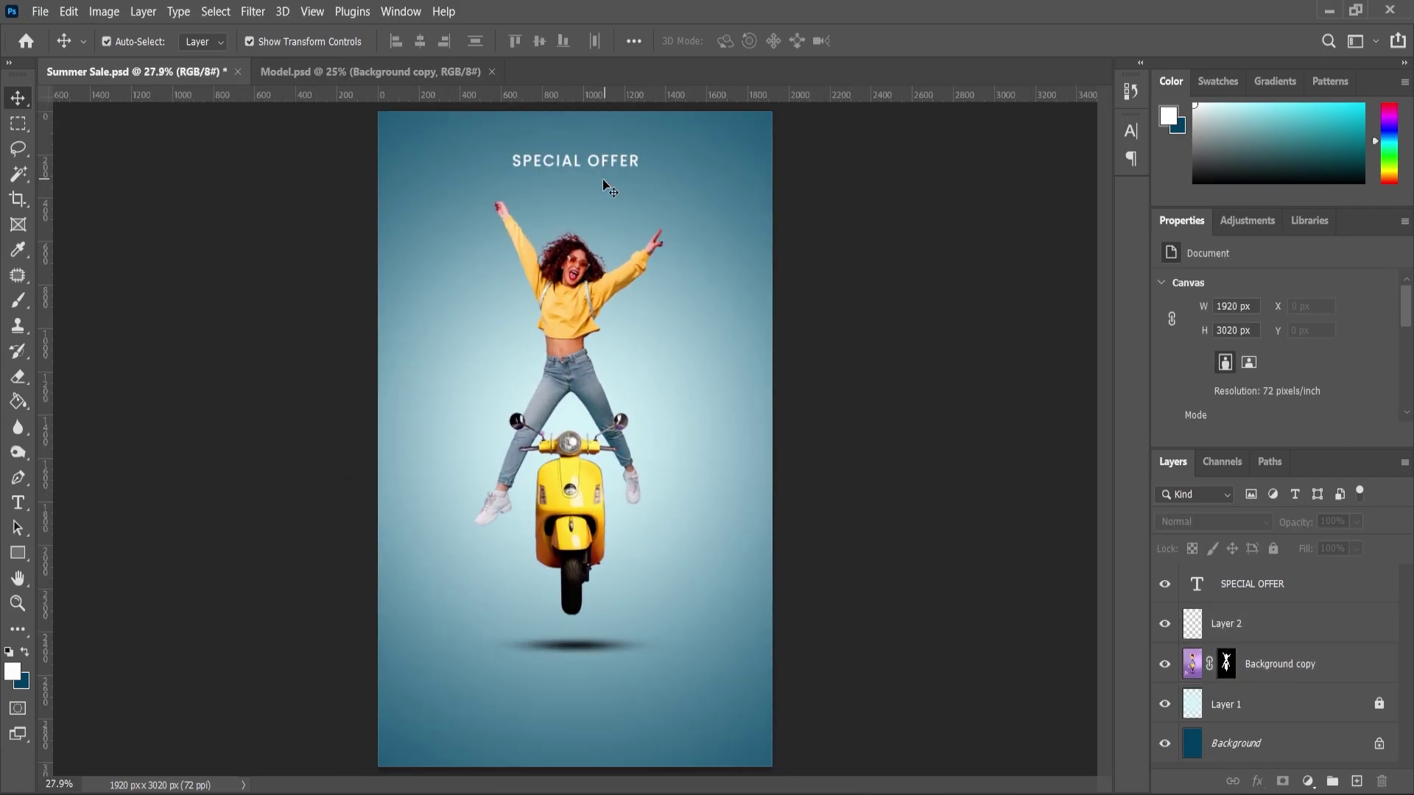
Scale the SPECIAL OFFER text up to about 119%, giving a font size of 88.24 pt.
{"action": "left_click", "coordinate": [598, 162]}
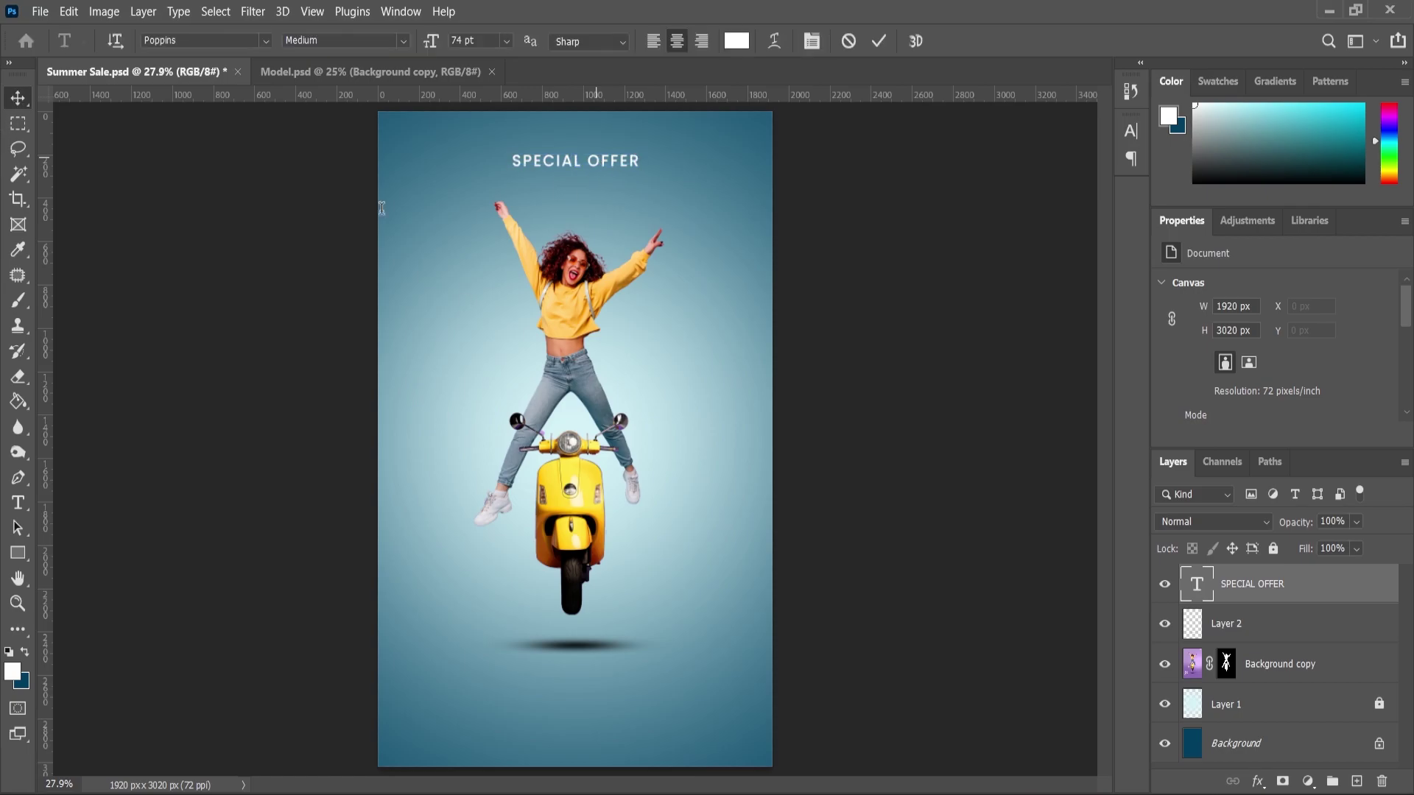
{"action": "key", "text": "shift+v"}
{"action": "scroll", "coordinate": [582, 157], "scroll_direction": "up", "scroll_amount": 1}
{"action": "key", "text": "shift+v"}
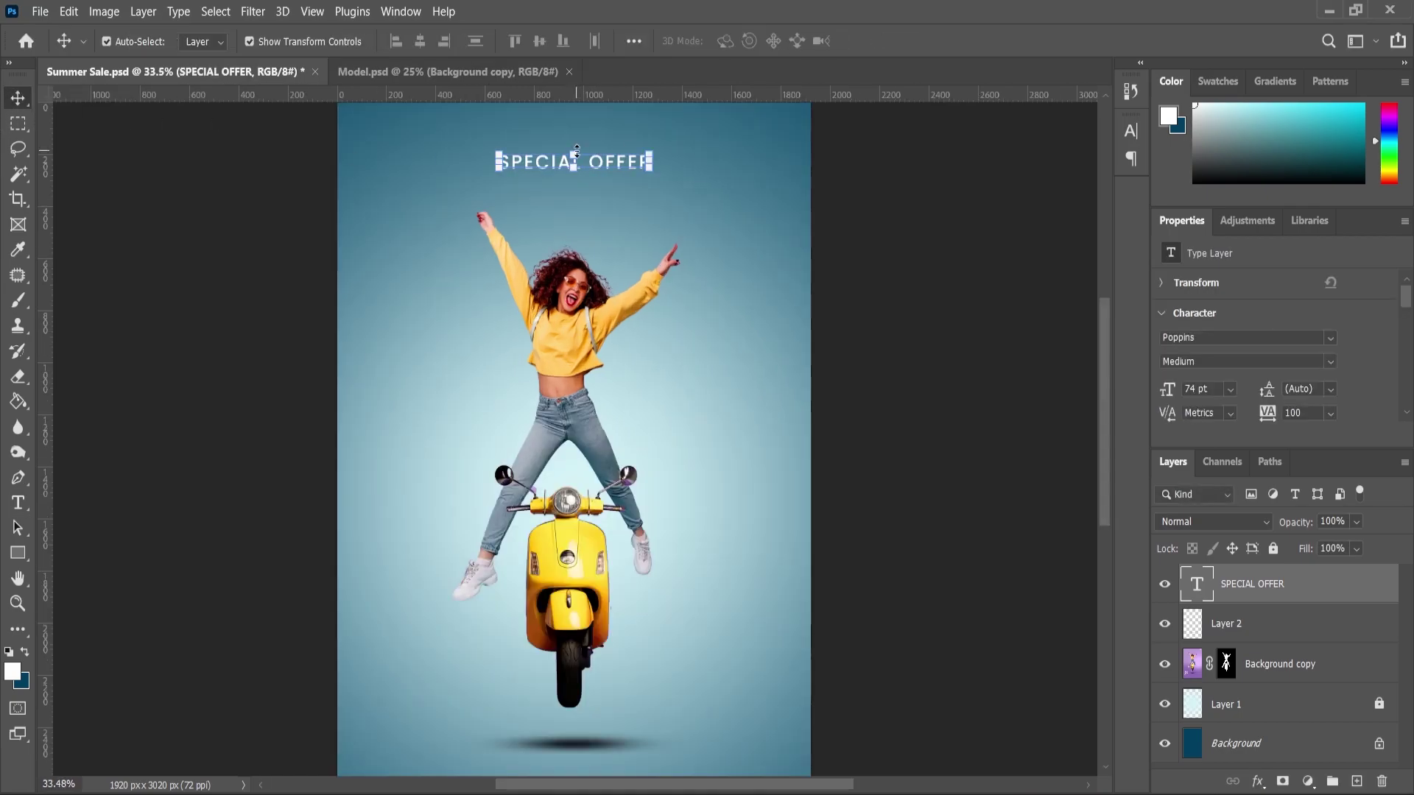
{"action": "left_click_drag", "start_coordinate": [652, 159], "coordinate": [667, 160]}
{"action": "key", "text": "Return"}
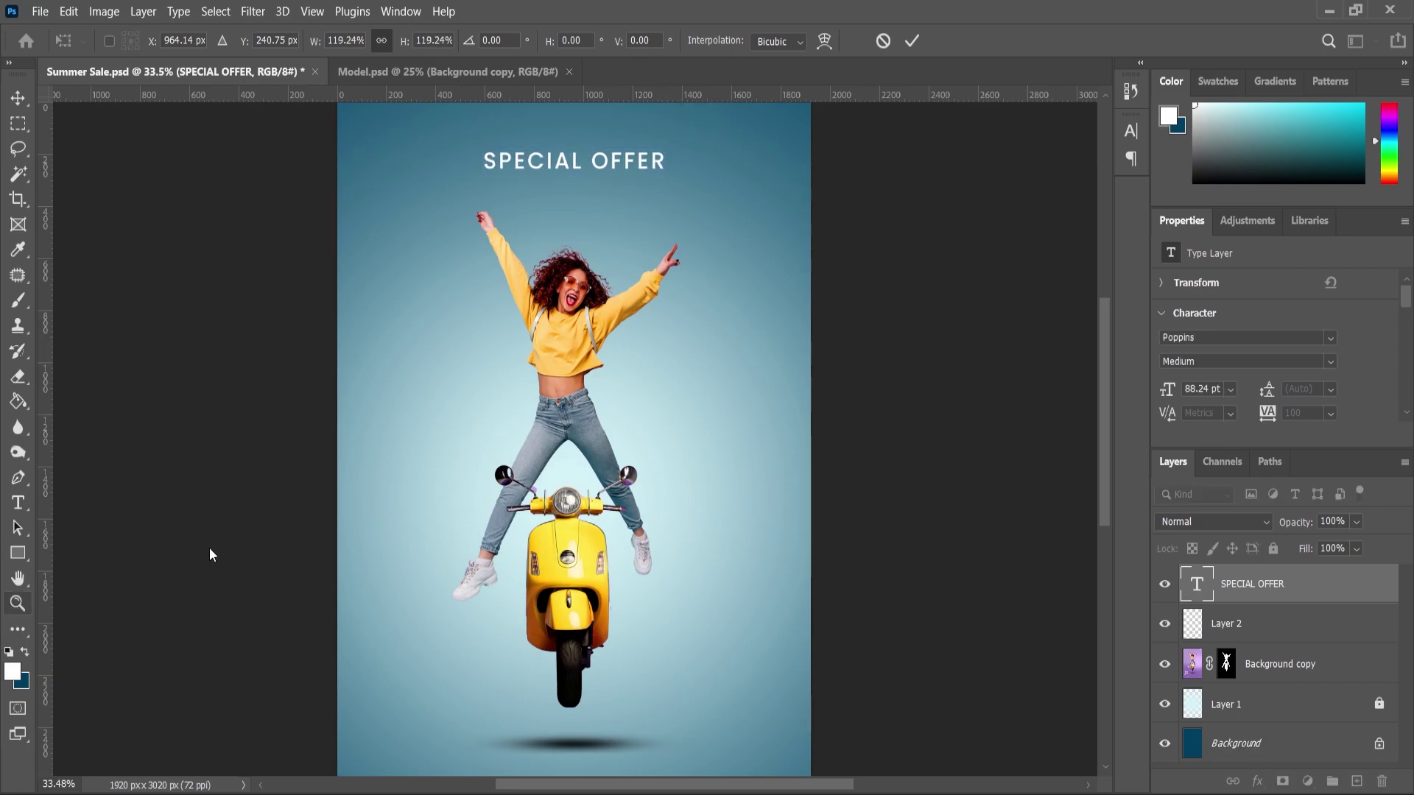
Add a new text layer reading SUMMER in capitals near the bottom of the poster, below the ground shadow.
{"action": "scroll", "coordinate": [731, 329], "scroll_direction": "down", "scroll_amount": 3}
{"action": "scroll", "coordinate": [619, 583], "scroll_direction": "up", "scroll_amount": 1}
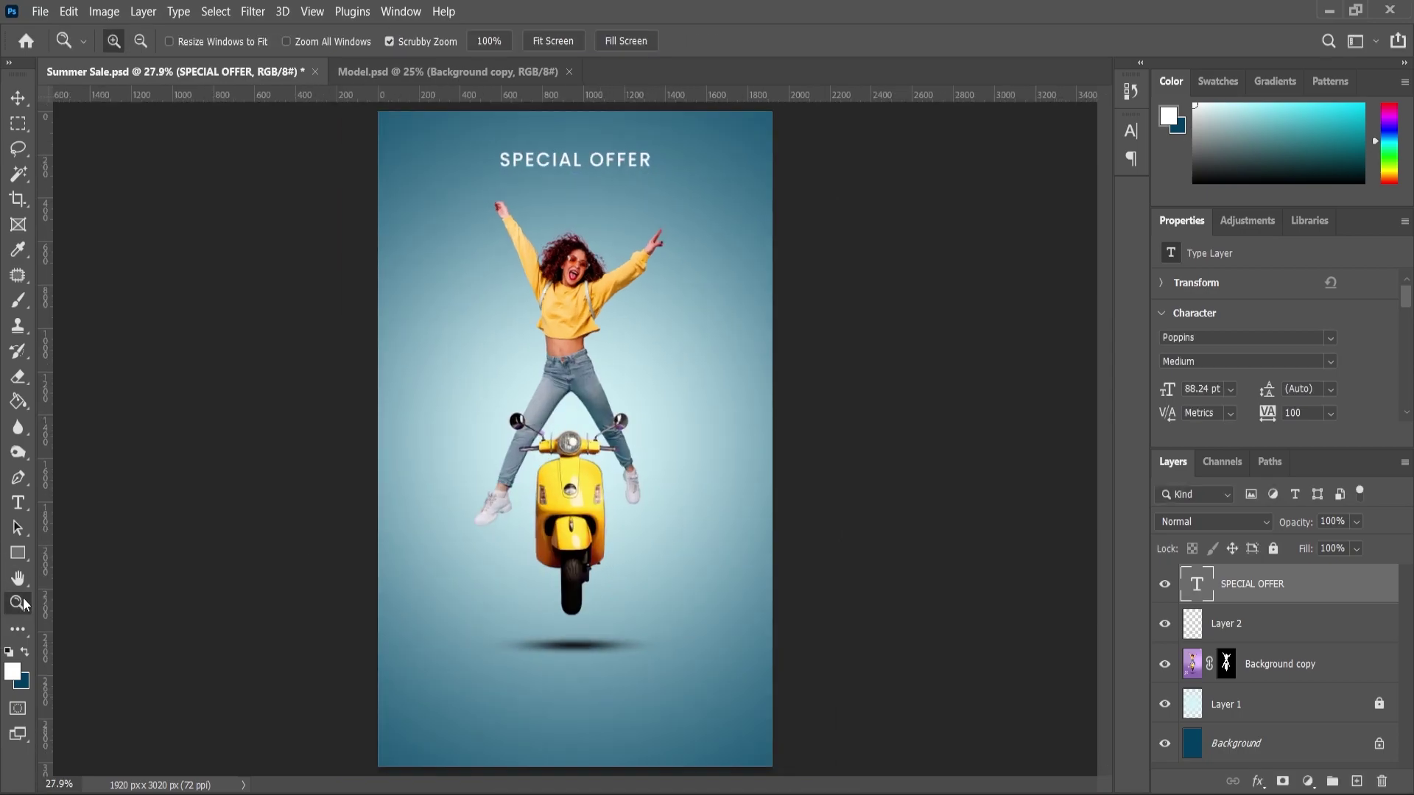
{"action": "left_click", "coordinate": [18, 503]}
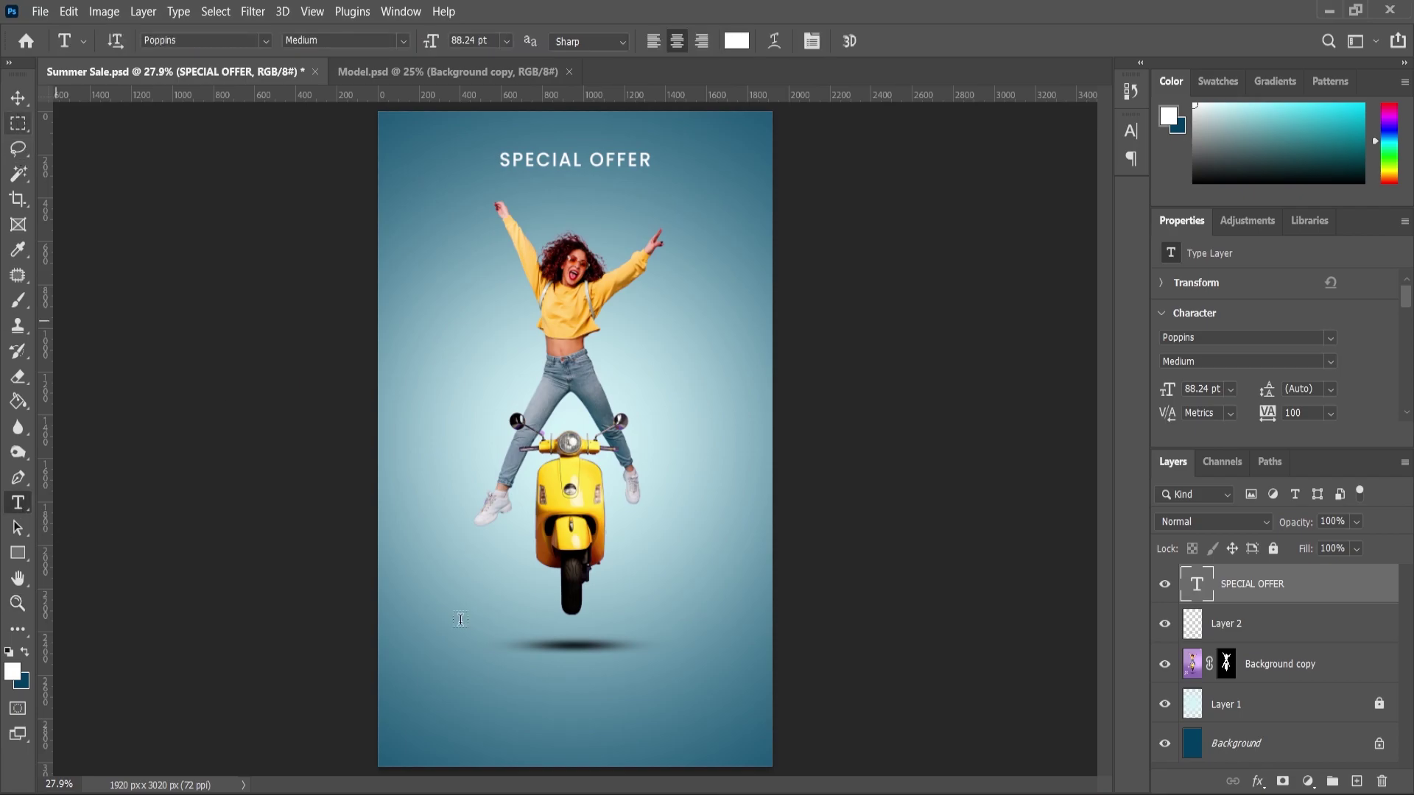
{"action": "left_click", "coordinate": [488, 679]}
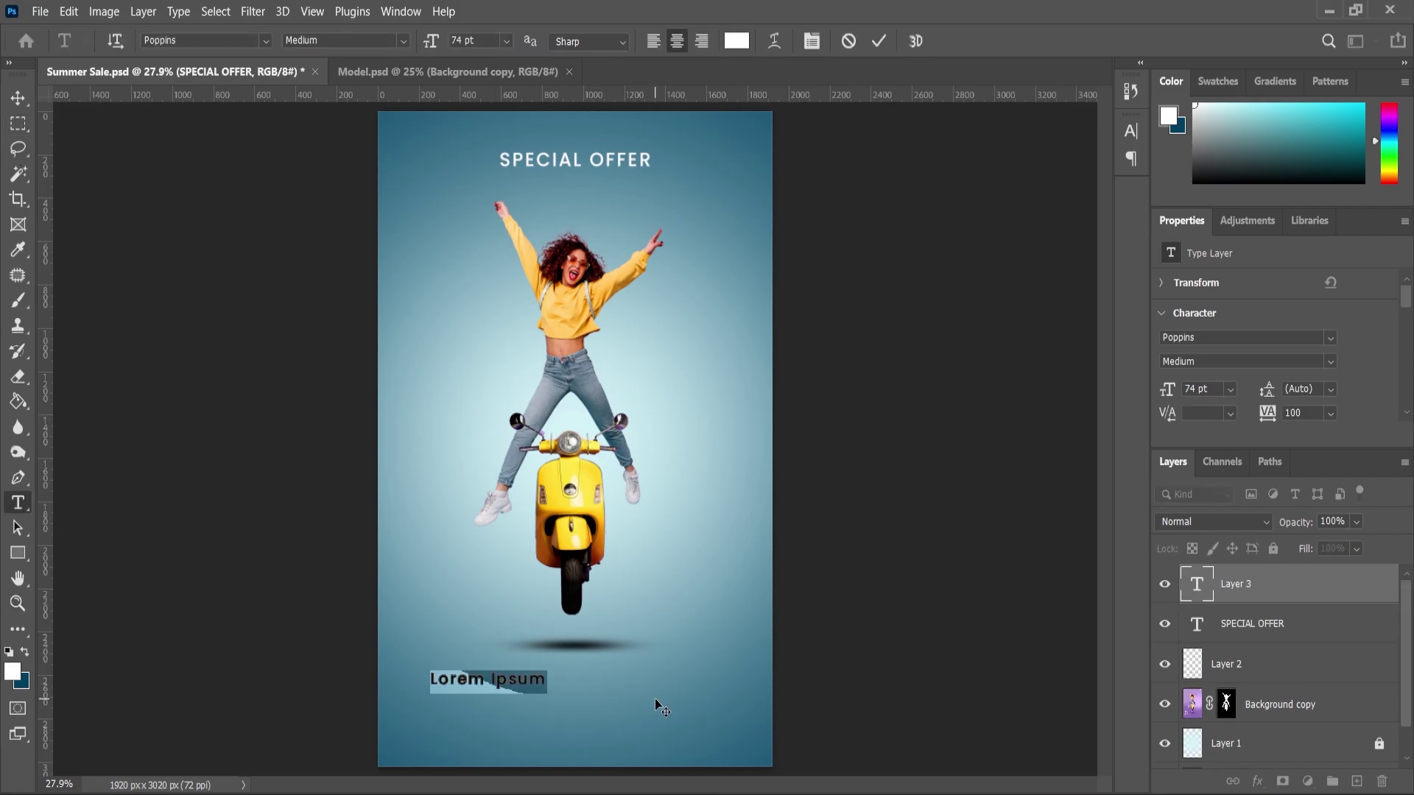
{"action": "type", "text": "summer"}
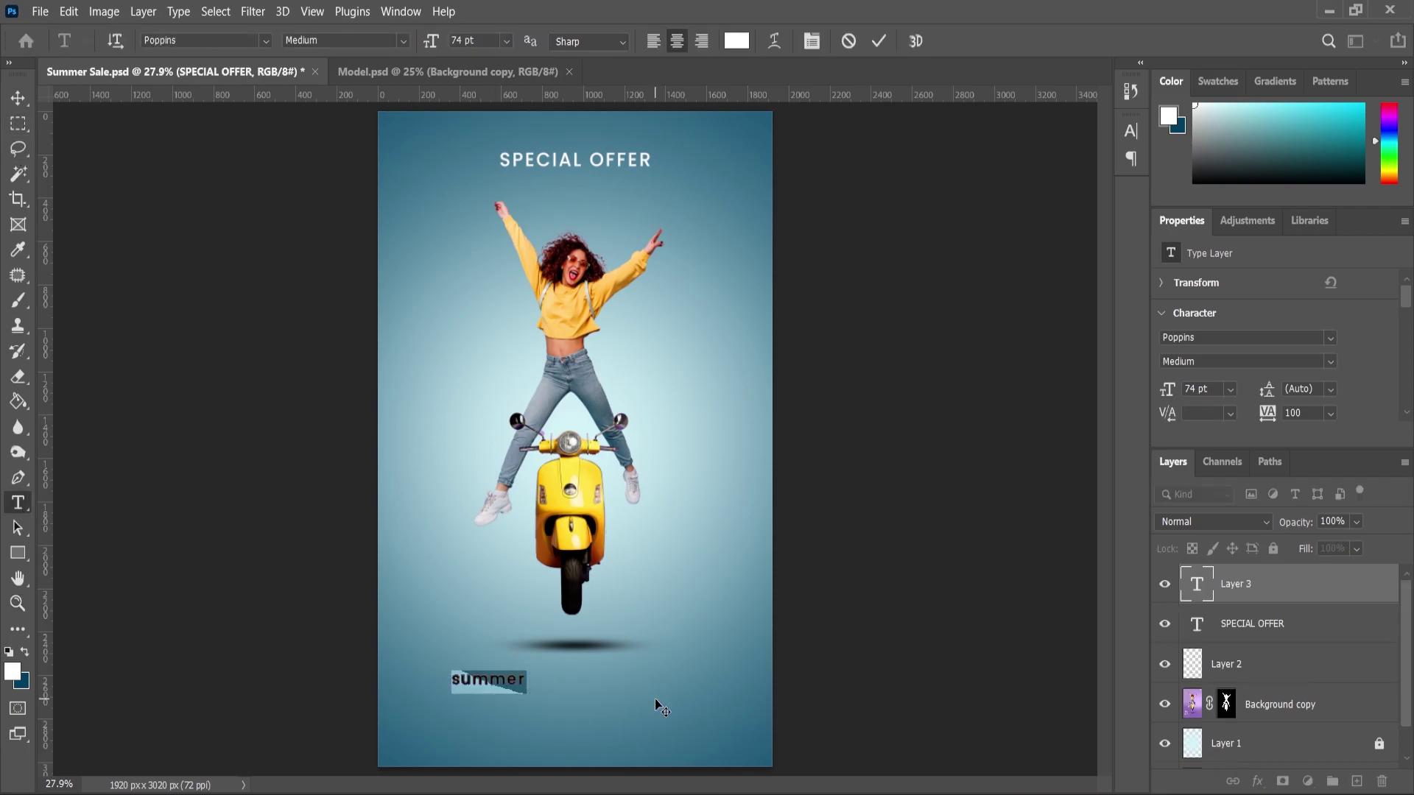
{"action": "key", "text": "ctrl+a"}
{"action": "type", "text": "SUMMER"}
Set the SUMMER text's tracking to 0 and its font to Impact Regular.
{"action": "left_click", "coordinate": [1331, 414]}
{"action": "left_click", "coordinate": [1303, 531]}
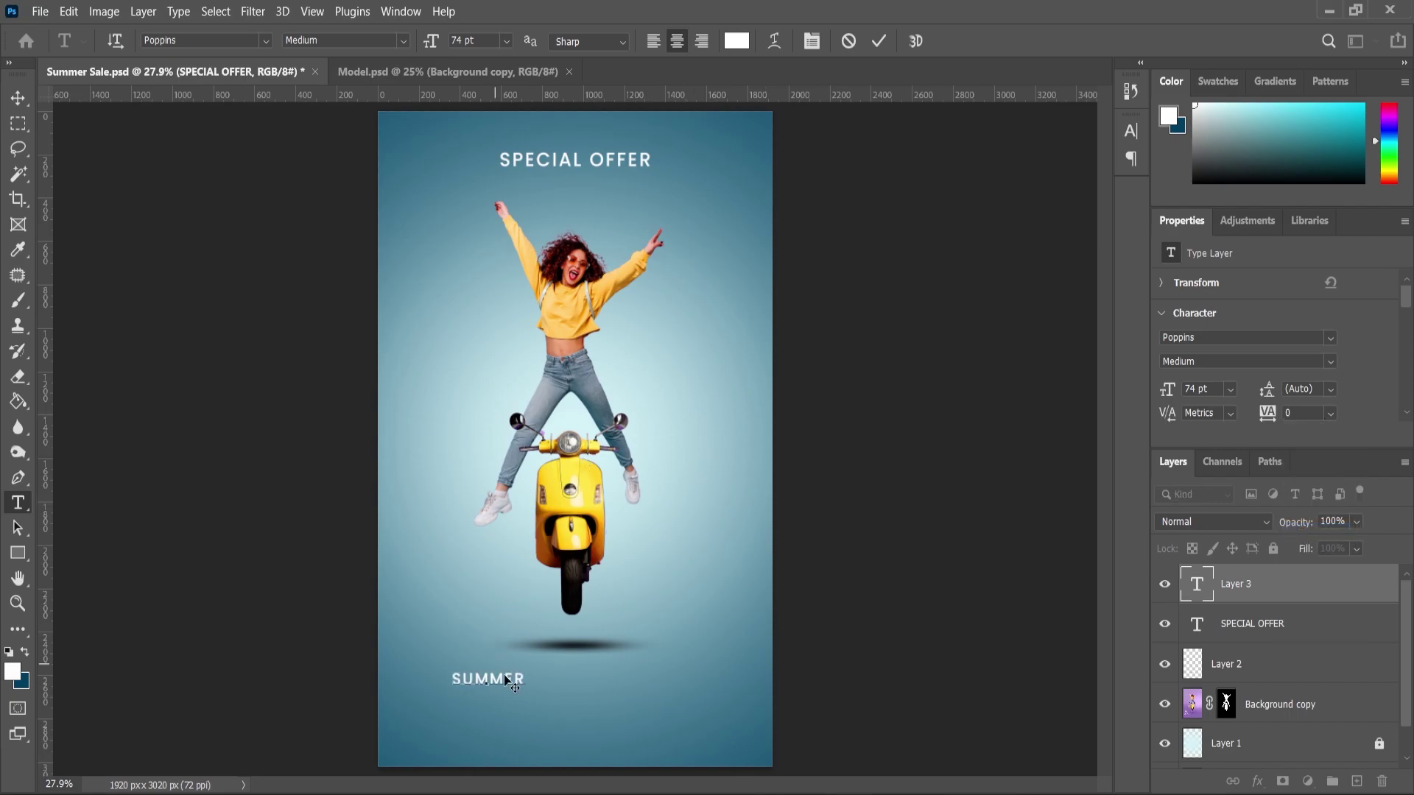
{"action": "key", "text": "ctrl+a"}
{"action": "left_click", "coordinate": [1331, 413]}
{"action": "left_click", "coordinate": [1308, 530]}
{"action": "type", "text": "IMP"}
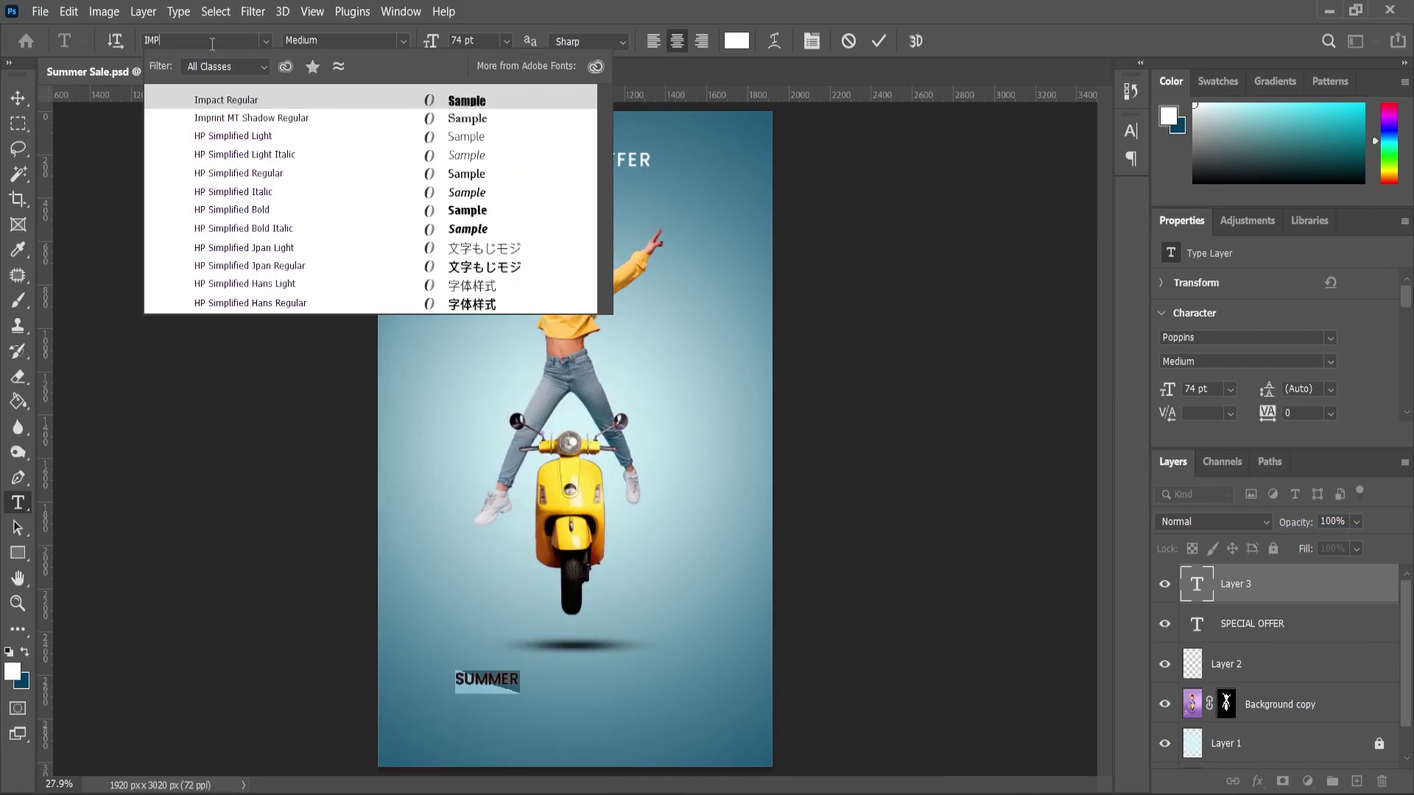
{"action": "left_click", "coordinate": [217, 100]}
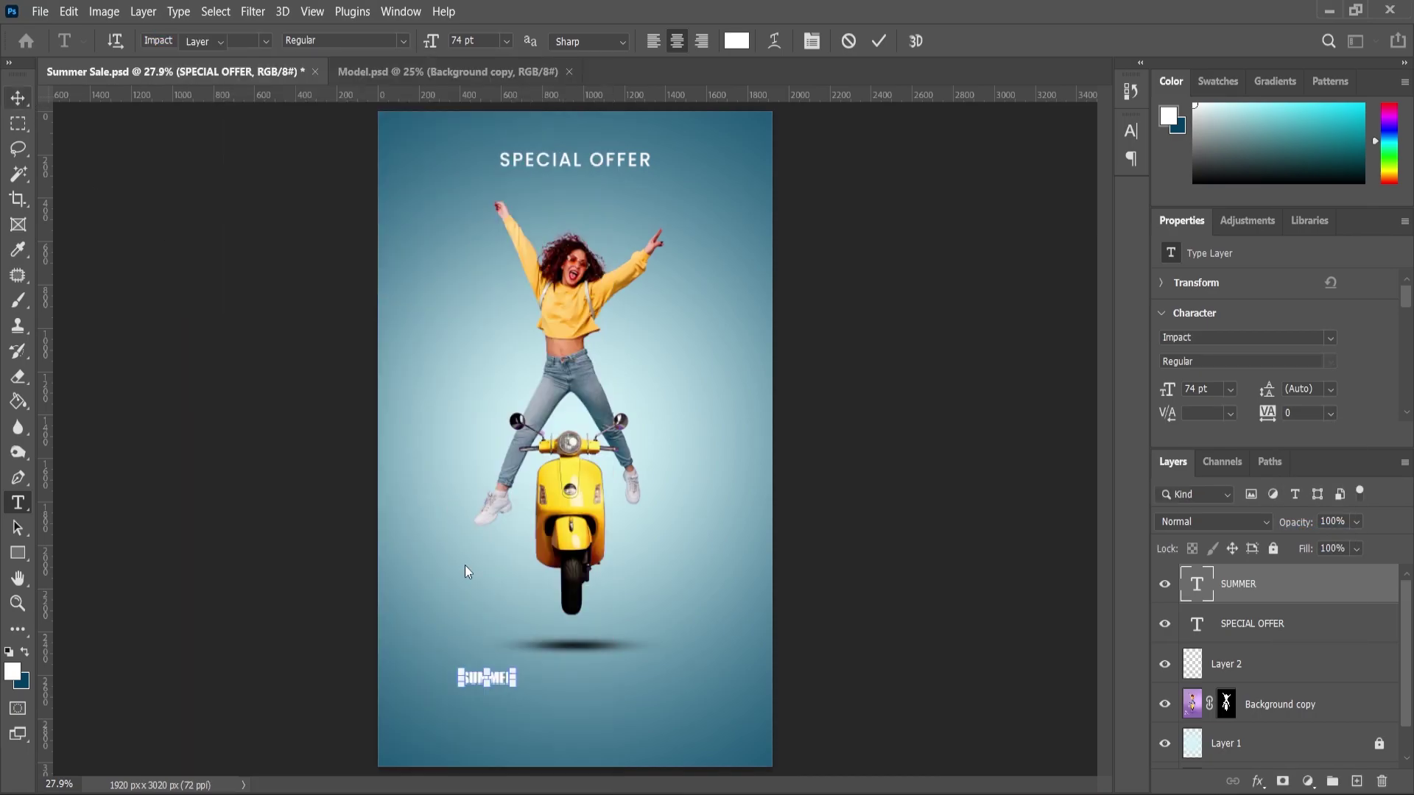
Enlarge the SUMMER text to about 434.63 pt and centre it across the poster at the scooter's wheel.
{"action": "key", "text": "ctrl+t"}
{"action": "left_click_drag", "start_coordinate": [532, 661], "coordinate": [623, 656]}
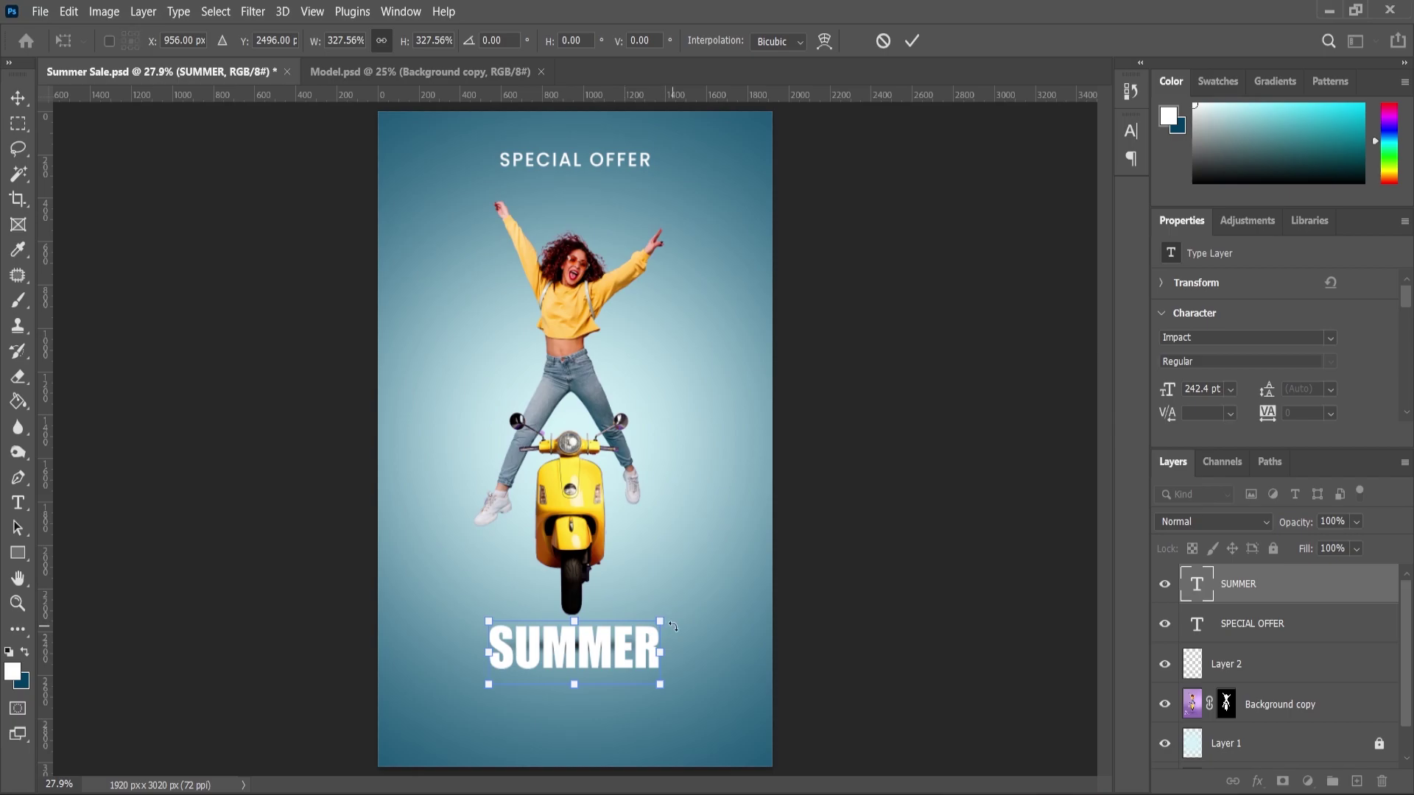
{"action": "left_click_drag", "start_coordinate": [695, 610], "coordinate": [754, 565]}
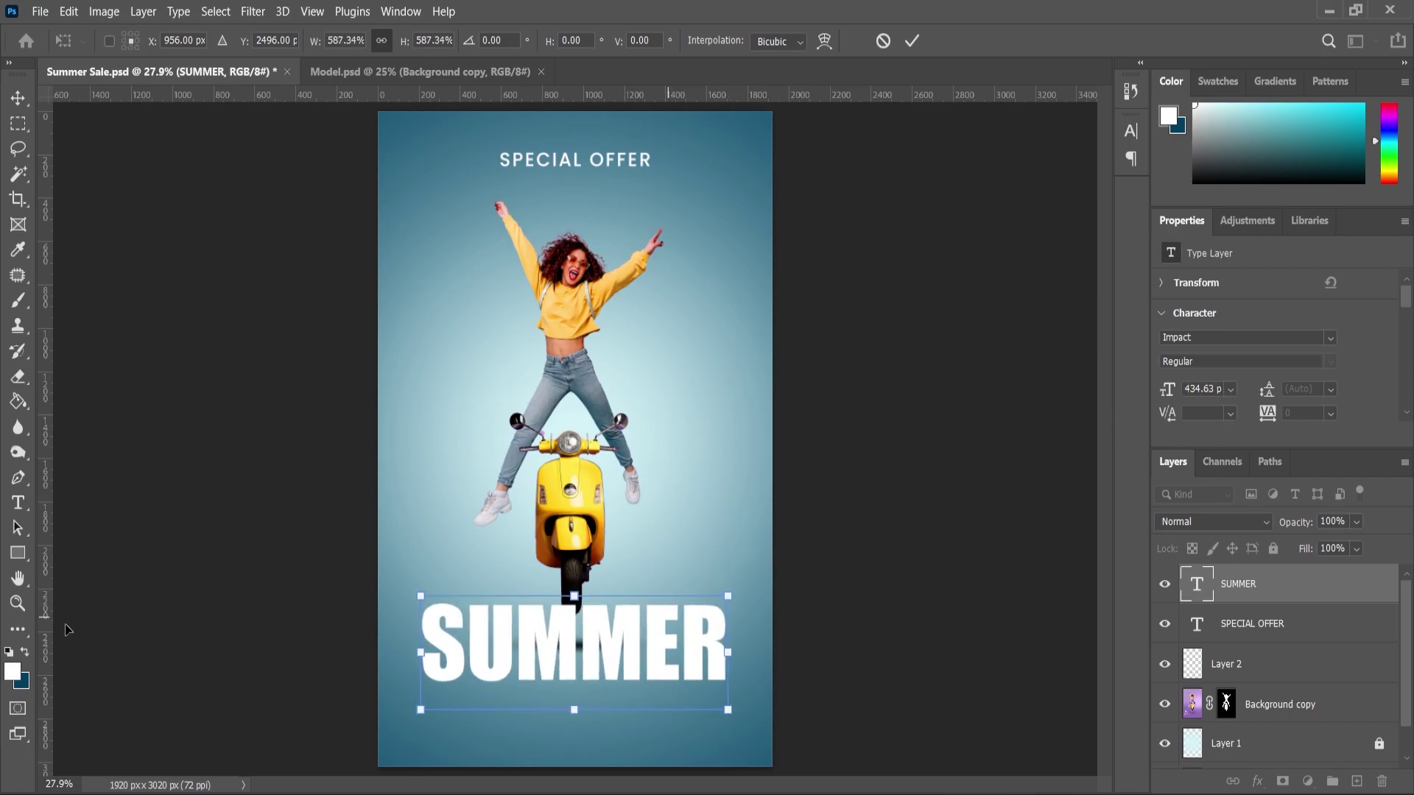
{"action": "key", "text": "Return"}
Add a black Multiply drop shadow to the SUMMER text with 8 px distance, 3% spread and 4 px size.
{"action": "key", "text": "z"}
{"action": "left_click_drag", "start_coordinate": [601, 591], "coordinate": [615, 479]}
{"action": "scroll", "coordinate": [617, 516], "scroll_direction": "down", "scroll_amount": 2}
{"action": "scroll", "coordinate": [621, 582], "scroll_direction": "up", "scroll_amount": 1}
{"action": "left_click", "coordinate": [18, 301]}
{"action": "scroll", "coordinate": [630, 665], "scroll_direction": "down", "scroll_amount": 2}
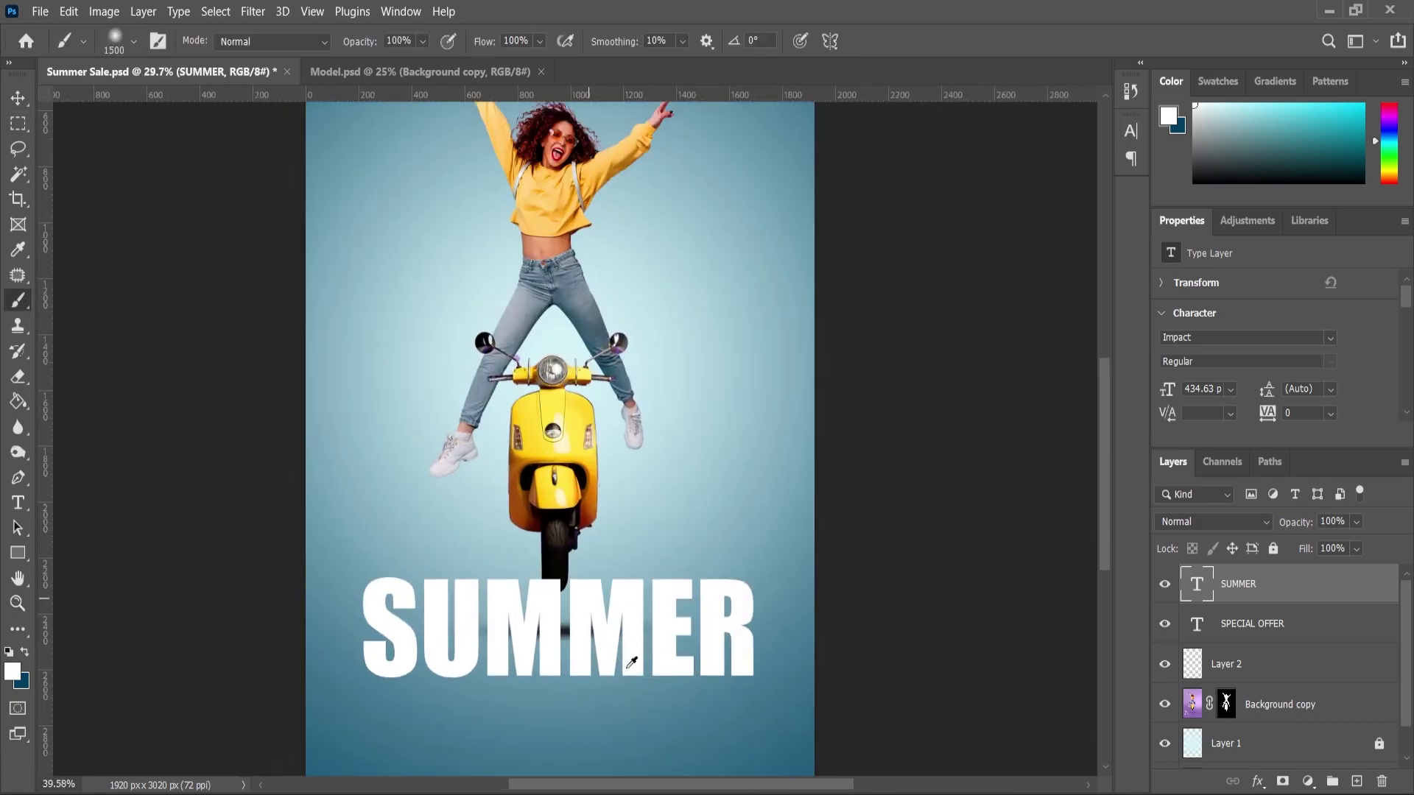
{"action": "scroll", "coordinate": [658, 665], "scroll_direction": "up", "scroll_amount": 1}
{"action": "left_click", "coordinate": [13, 101]}
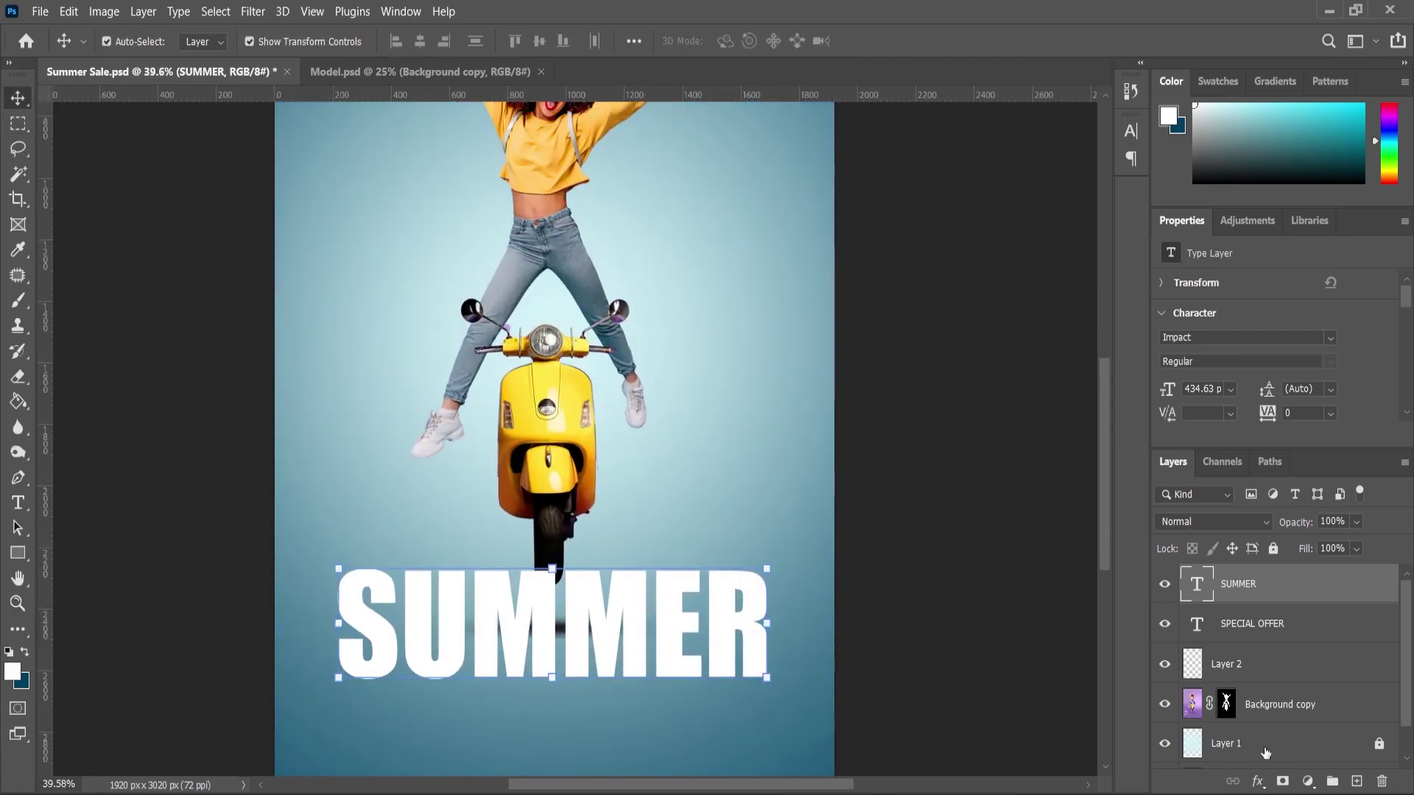
{"action": "left_click", "coordinate": [1264, 782]}
{"action": "left_click", "coordinate": [1268, 773]}
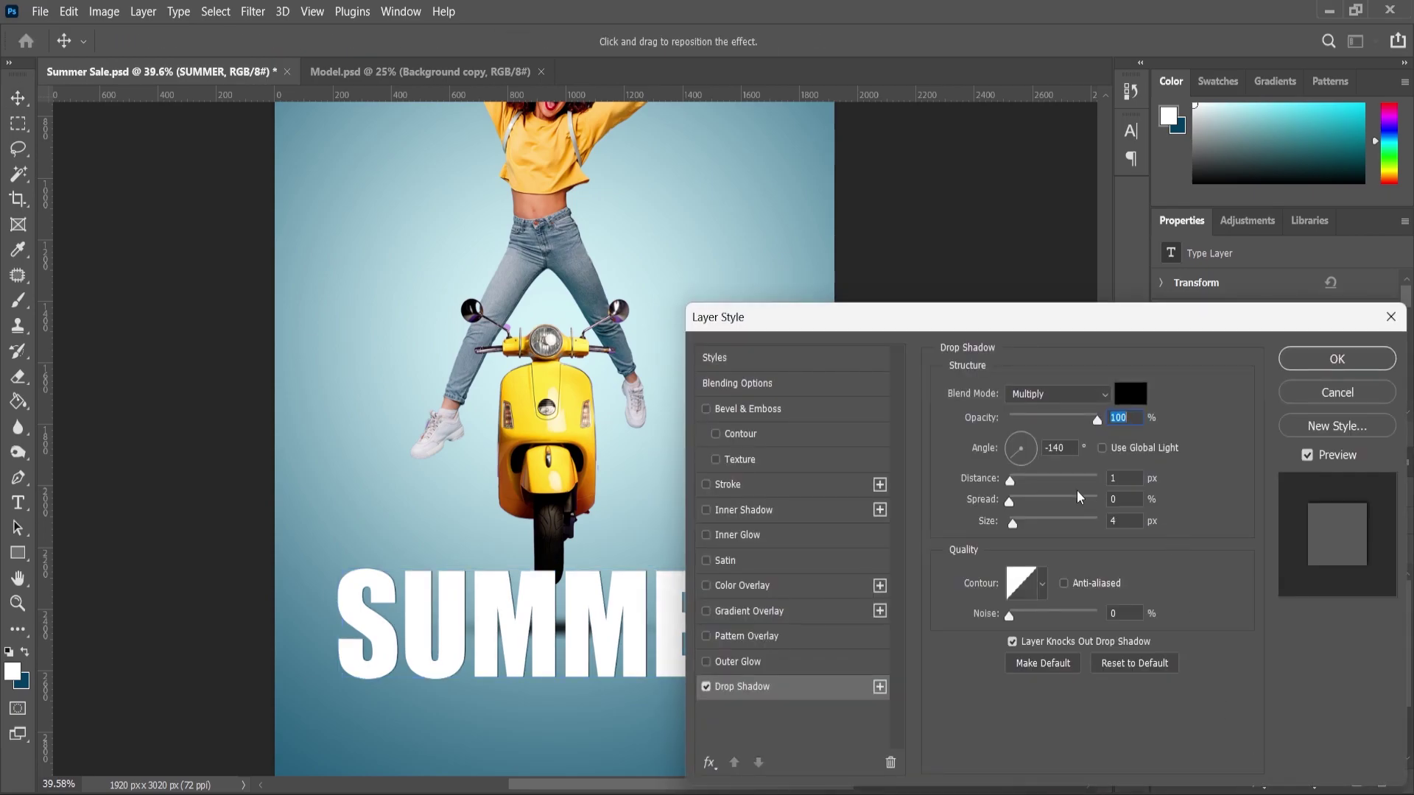
{"action": "left_click_drag", "start_coordinate": [1012, 484], "coordinate": [1018, 487]}
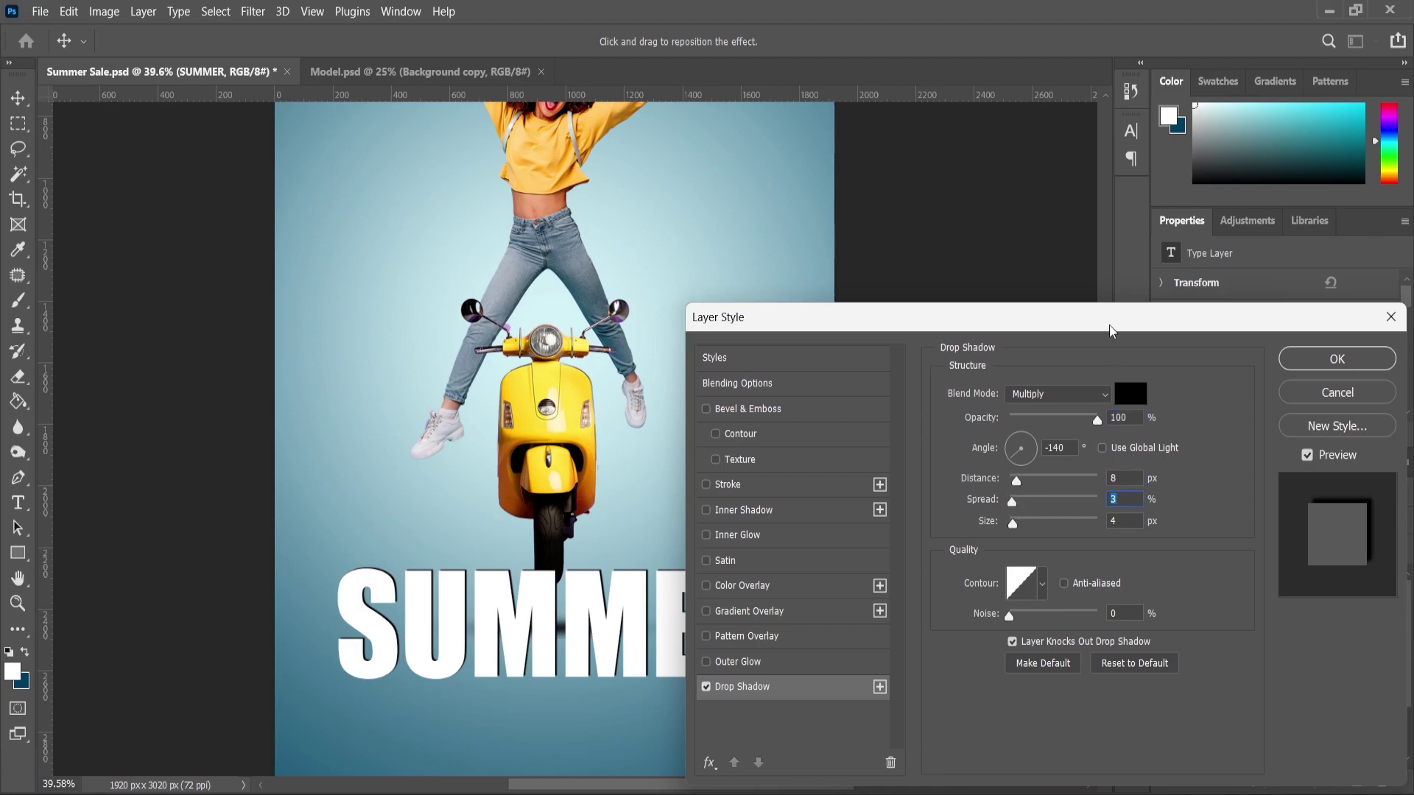
{"action": "left_click_drag", "start_coordinate": [1112, 331], "coordinate": [1116, 347]}
{"action": "left_click", "coordinate": [1341, 374]}
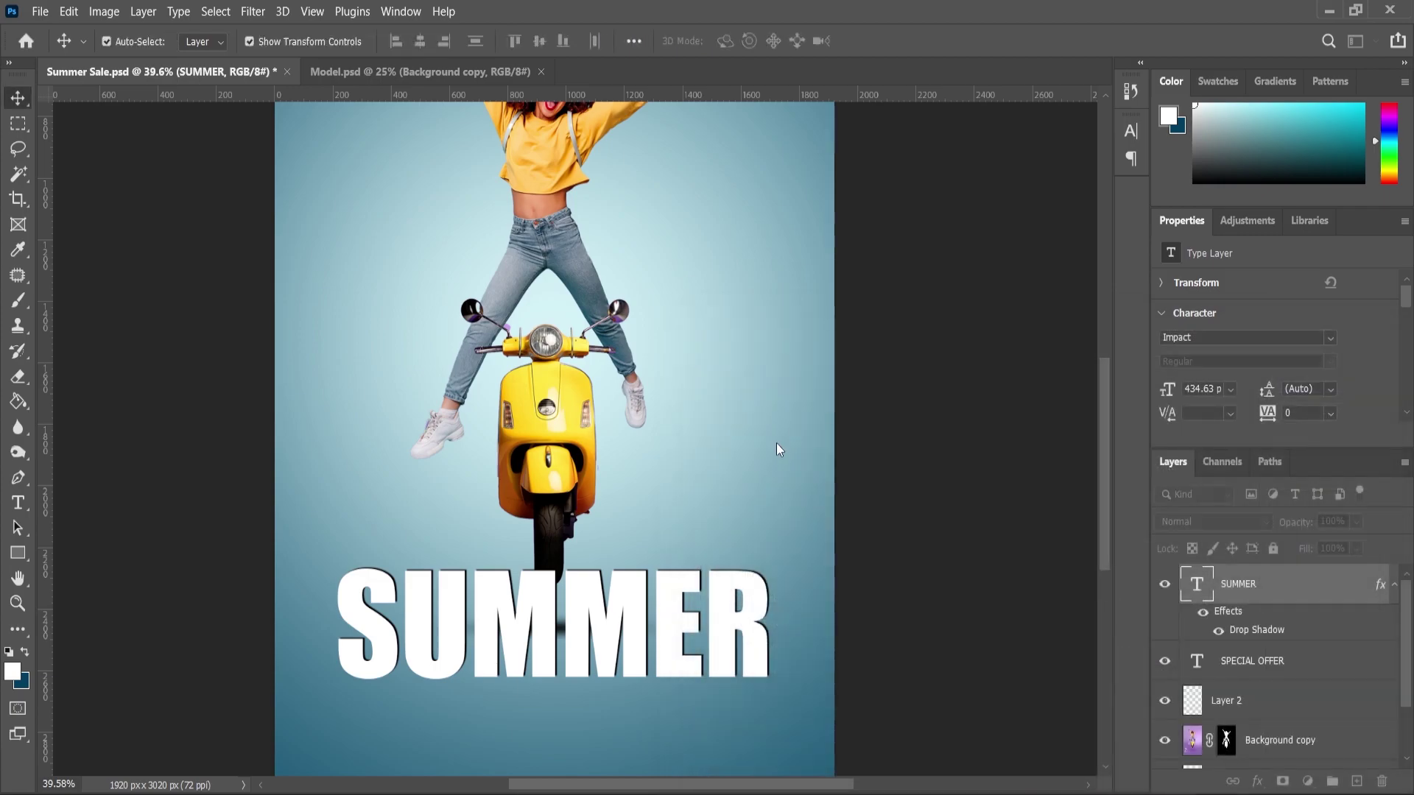
Sample the yellow of the scooter's body as the foreground colour.
{"action": "key", "text": "ctrl+0"}
{"action": "left_click", "coordinate": [18, 502]}
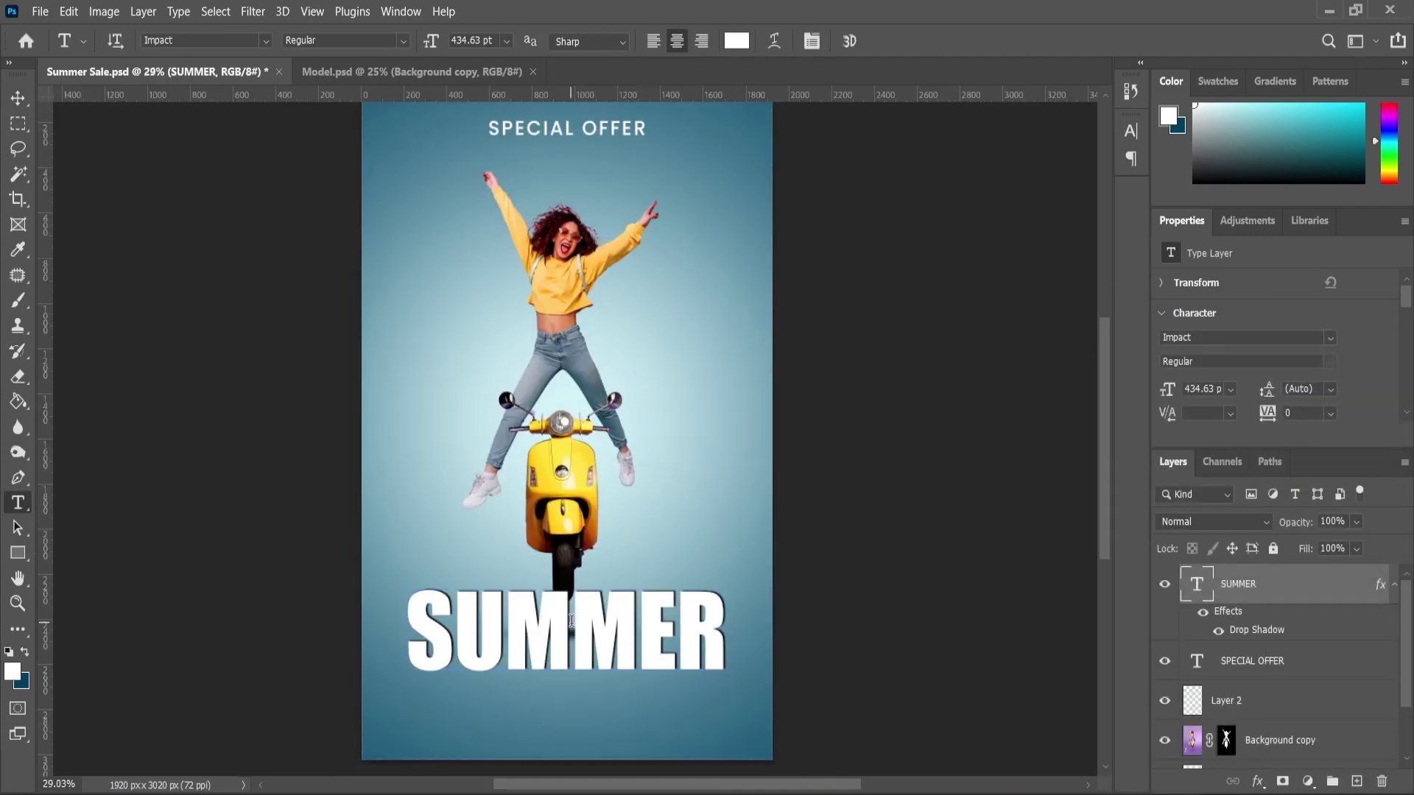
{"action": "left_click_drag", "start_coordinate": [571, 621], "coordinate": [709, 627]}
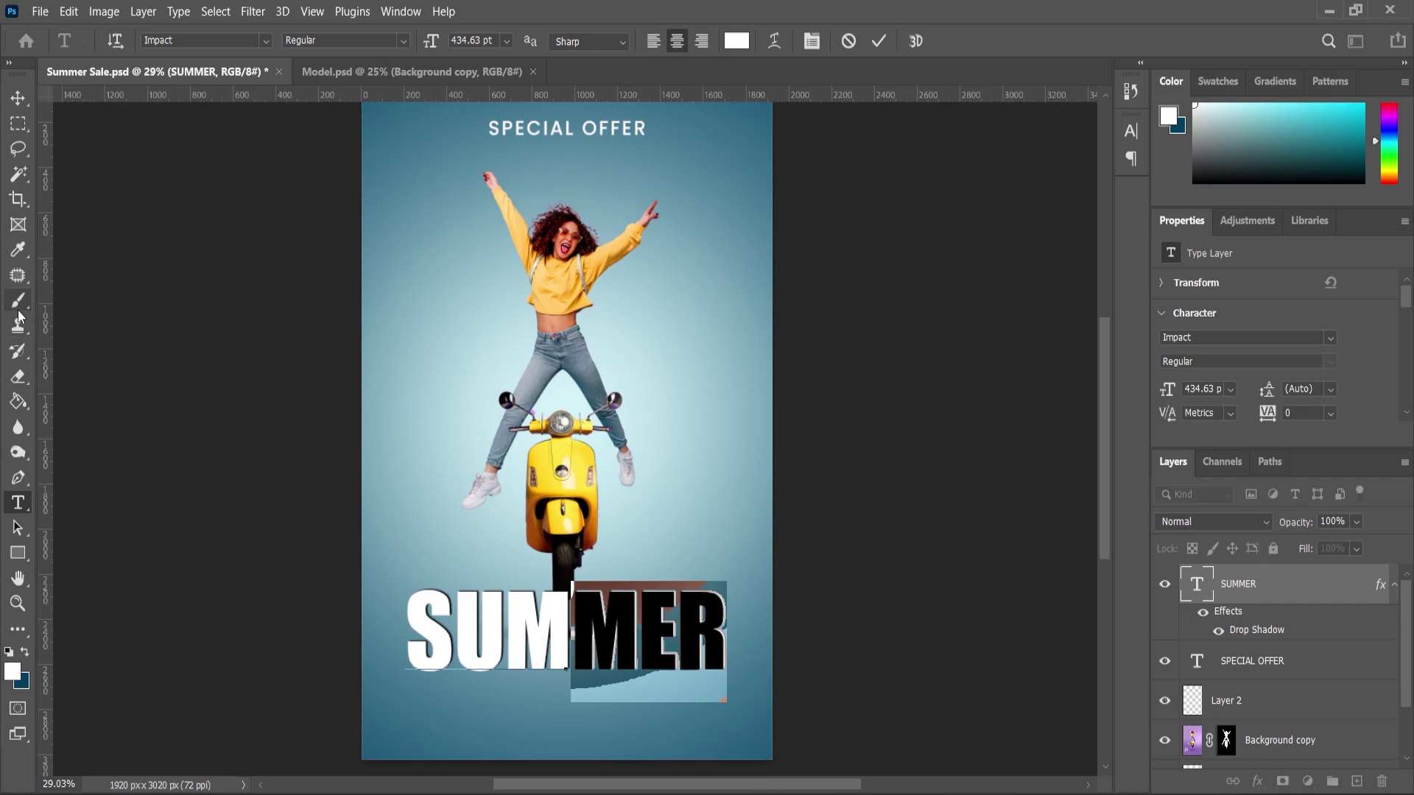
{"action": "left_click", "coordinate": [16, 252]}
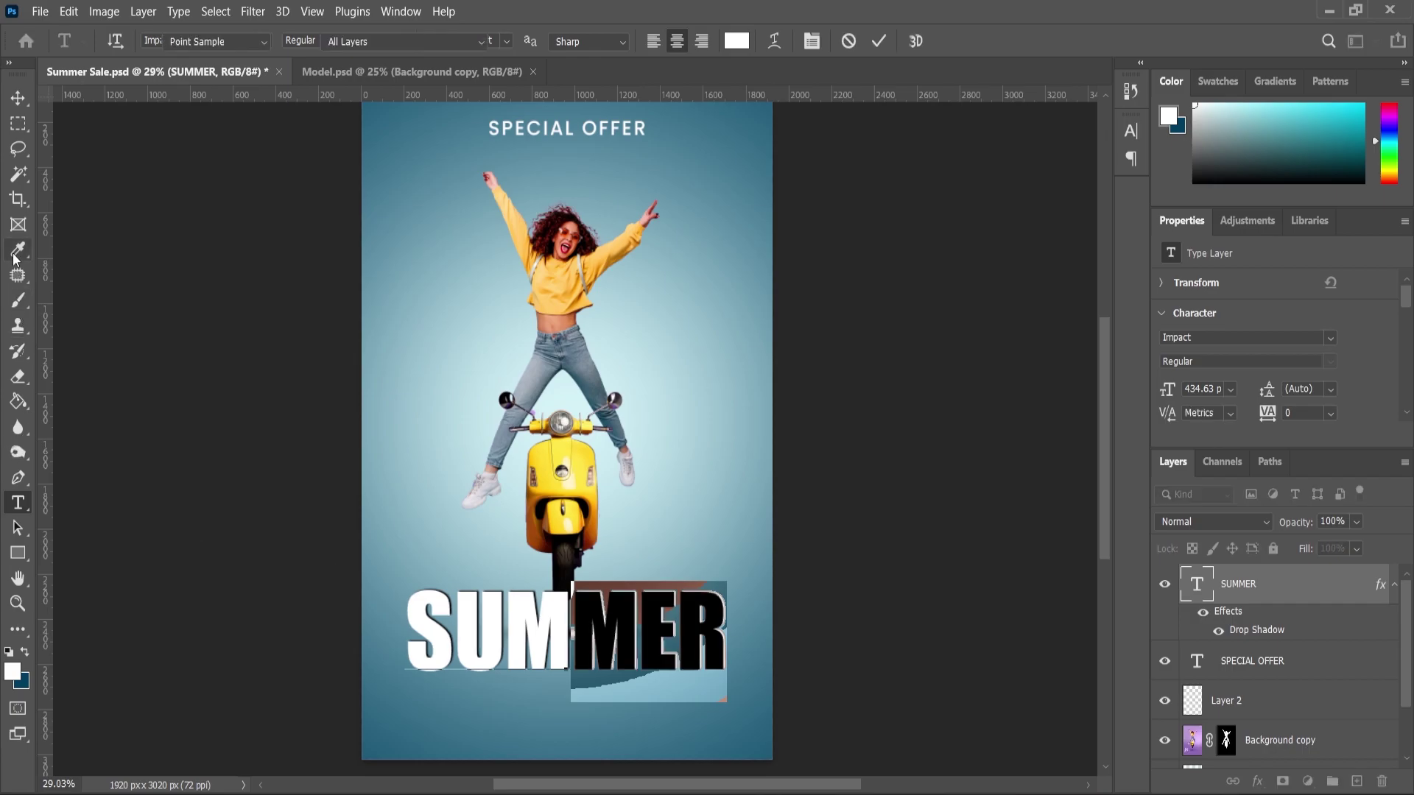
{"action": "left_click", "coordinate": [564, 445]}
Fill the letters MER in the SUMMER text with the sampled yellow.
{"action": "left_click", "coordinate": [18, 503]}
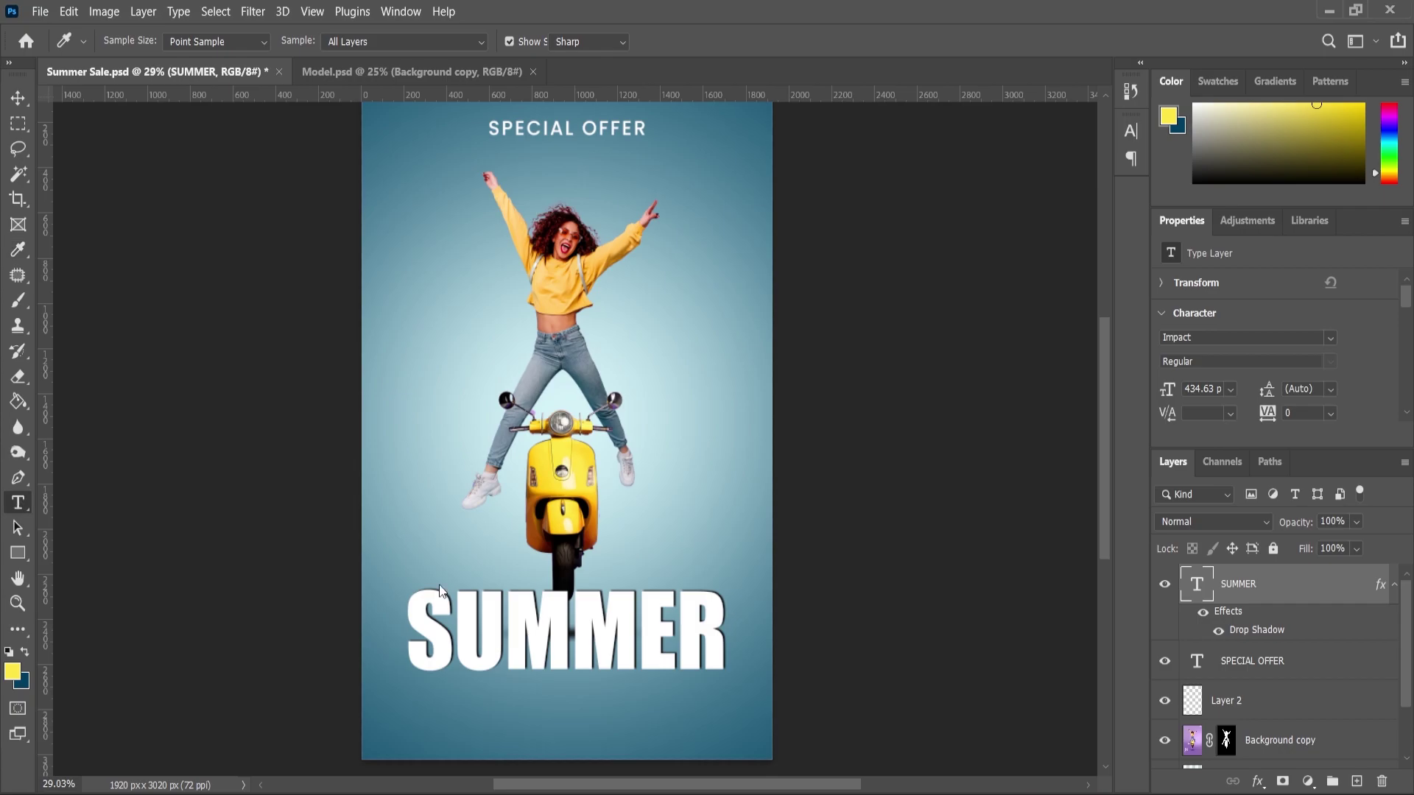
{"action": "left_click_drag", "start_coordinate": [573, 632], "coordinate": [736, 637]}
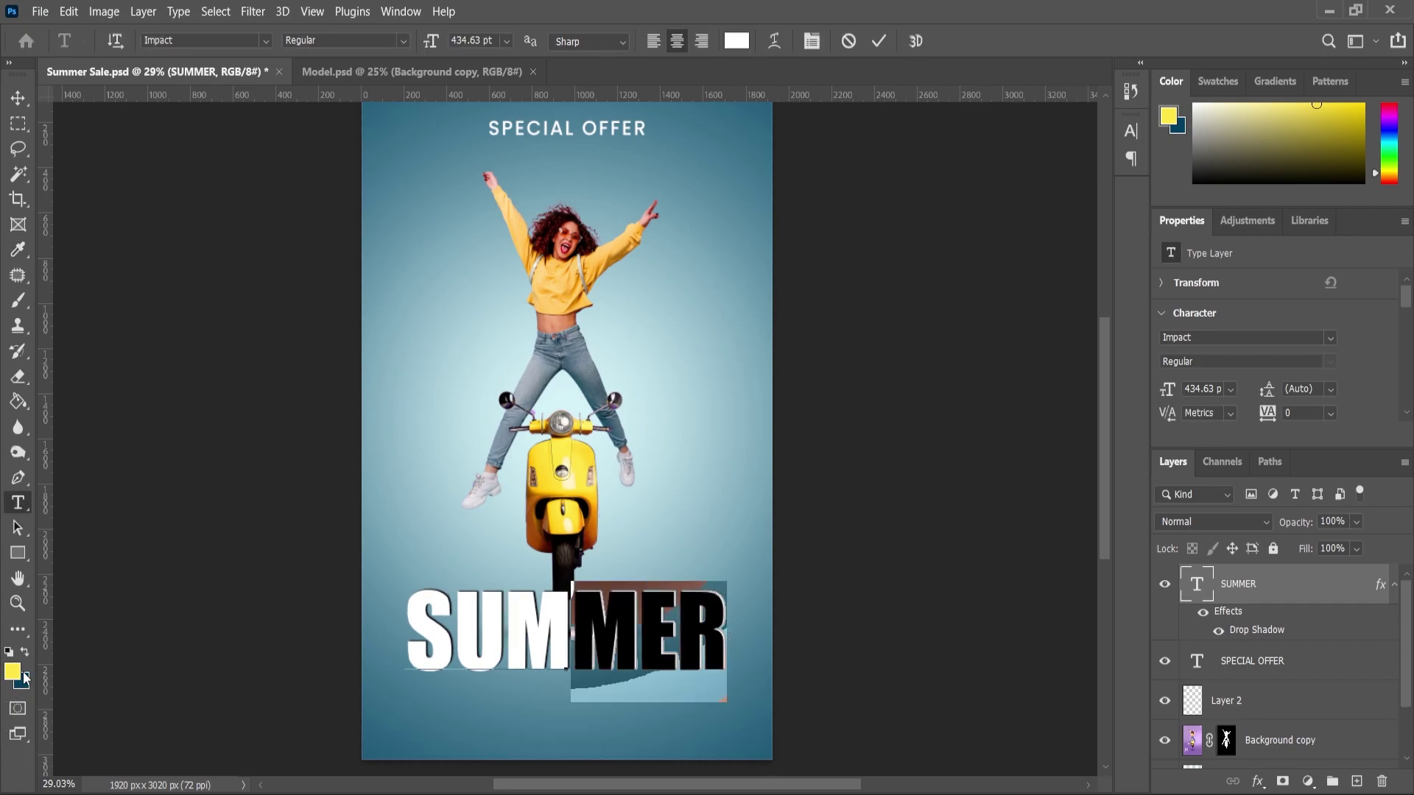
{"action": "left_click", "coordinate": [24, 652]}
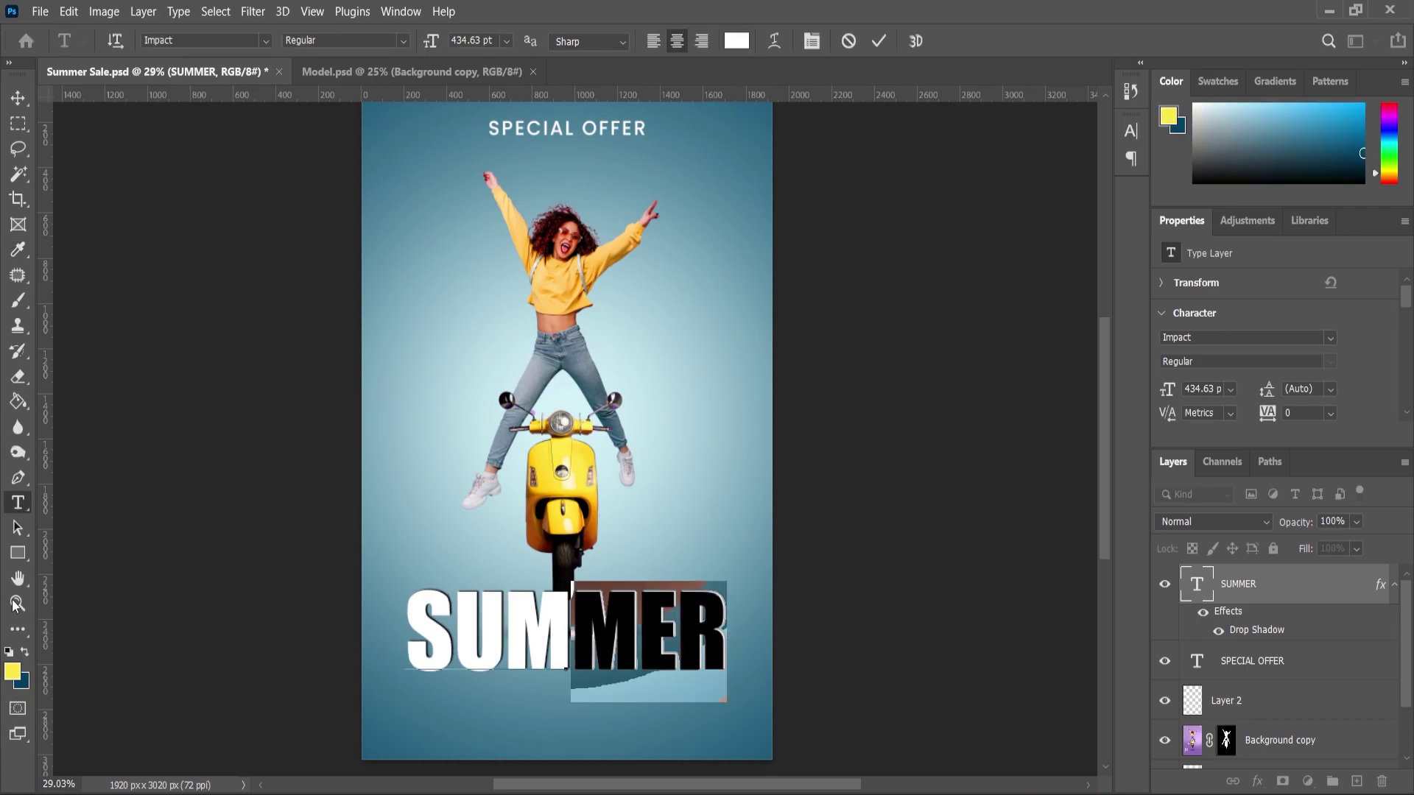
{"action": "key", "text": "alt+BackSpace"}
{"action": "left_click", "coordinate": [669, 521], "text": "ctrl+alt"}
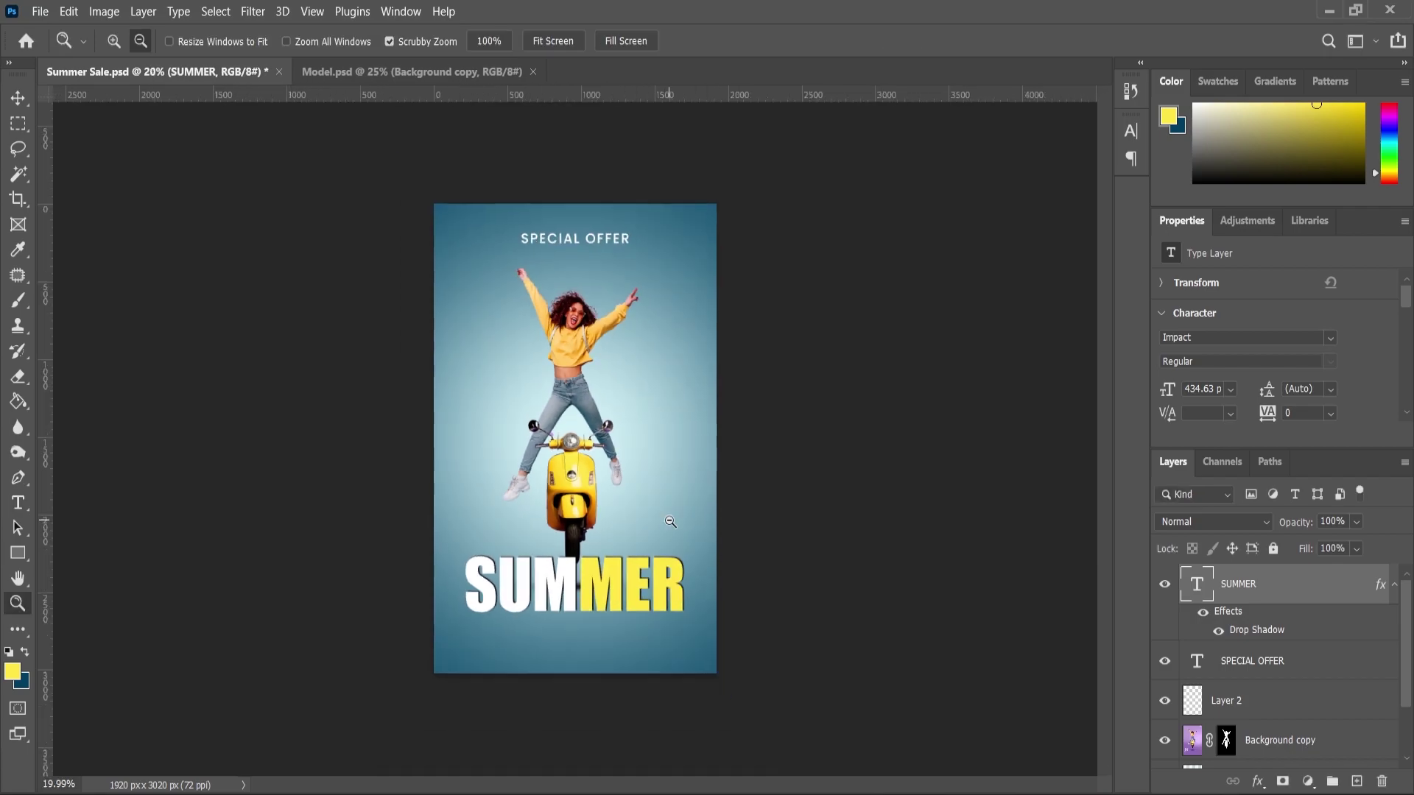
Move the SUMMER text down until it sits just below the scooter's front wheel.
{"action": "scroll", "coordinate": [612, 663], "scroll_direction": "up", "scroll_amount": 3}
{"action": "scroll", "coordinate": [595, 691], "scroll_direction": "down", "scroll_amount": 1}
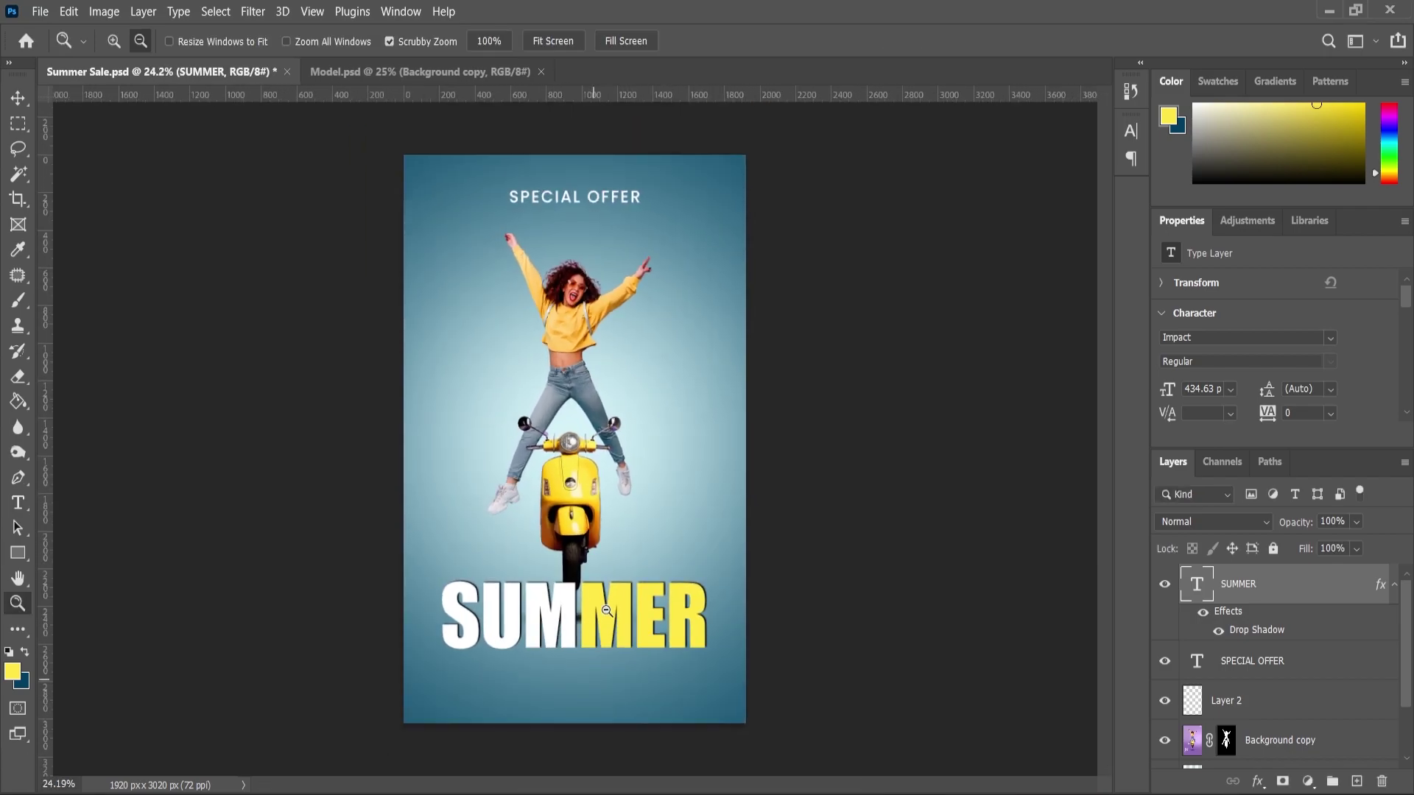
{"action": "scroll", "coordinate": [599, 669], "scroll_direction": "up", "scroll_amount": 1}
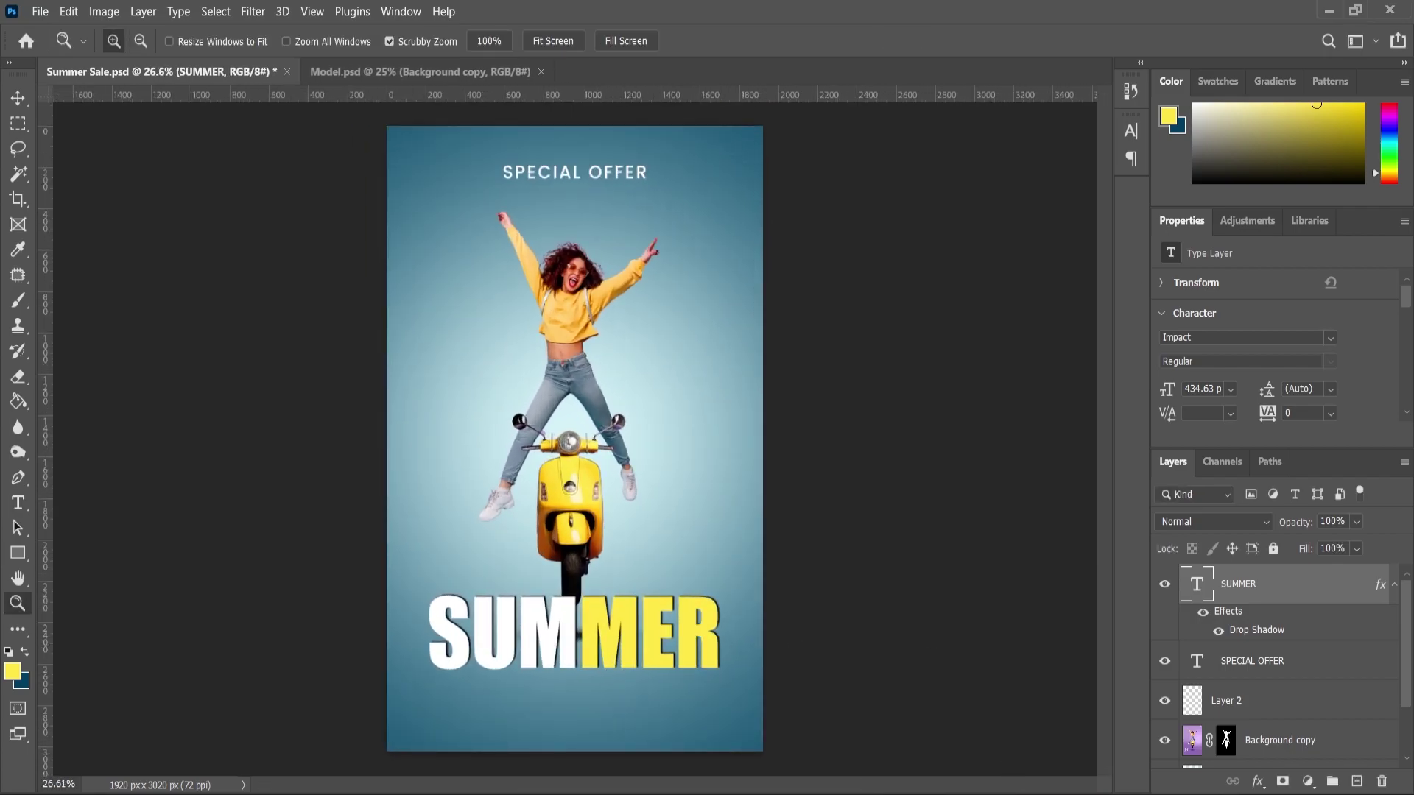
{"action": "scroll", "coordinate": [587, 626], "scroll_direction": "up", "scroll_amount": 5}
{"action": "key", "text": "v"}
{"action": "left_click_drag", "start_coordinate": [580, 568], "coordinate": [569, 615]}
{"action": "left_click", "coordinate": [17, 502]}
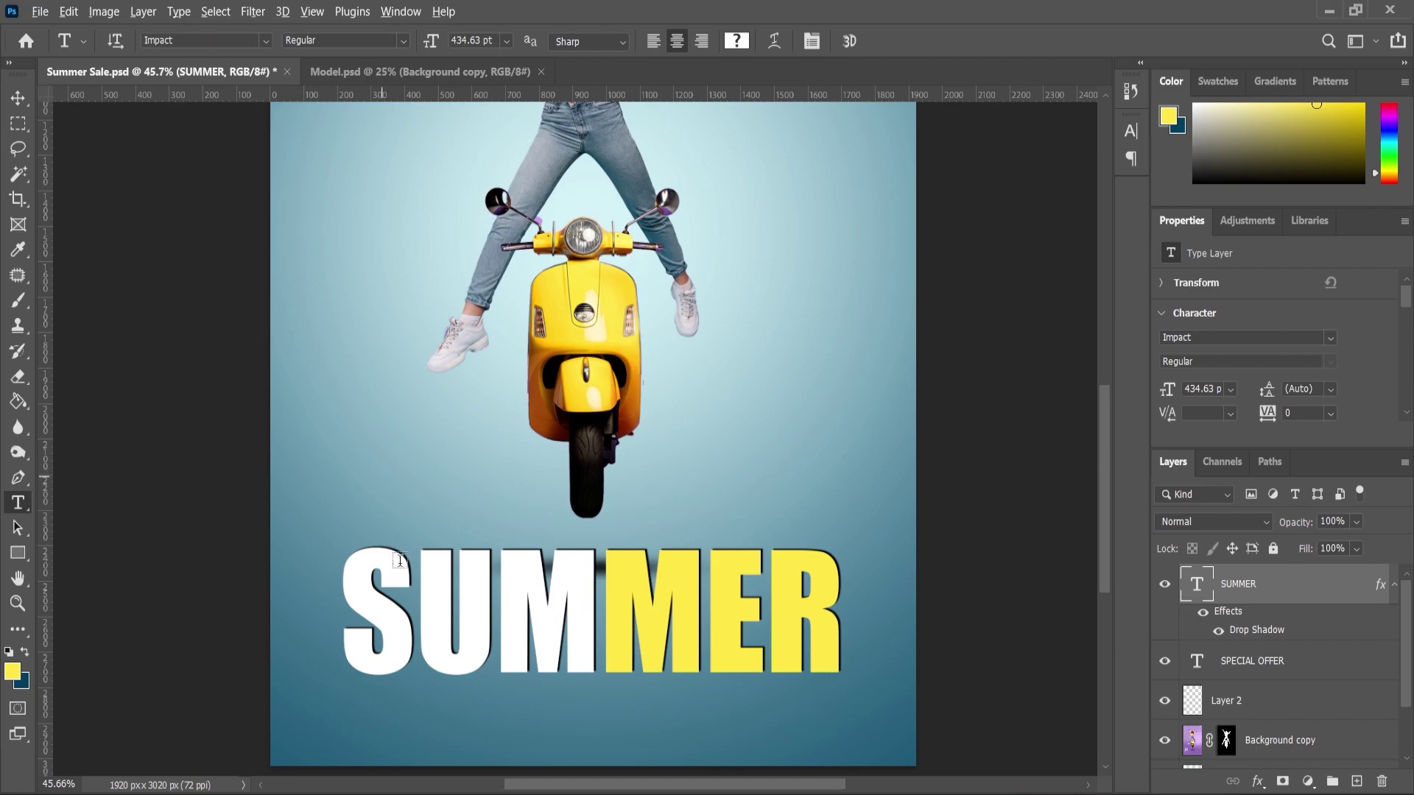
Duplicate the SPECIAL OFFER text layer and move the copy straight down to just above the SUMMER text.
{"action": "scroll", "coordinate": [398, 548], "scroll_direction": "down", "scroll_amount": 3}
{"action": "key", "text": "v"}
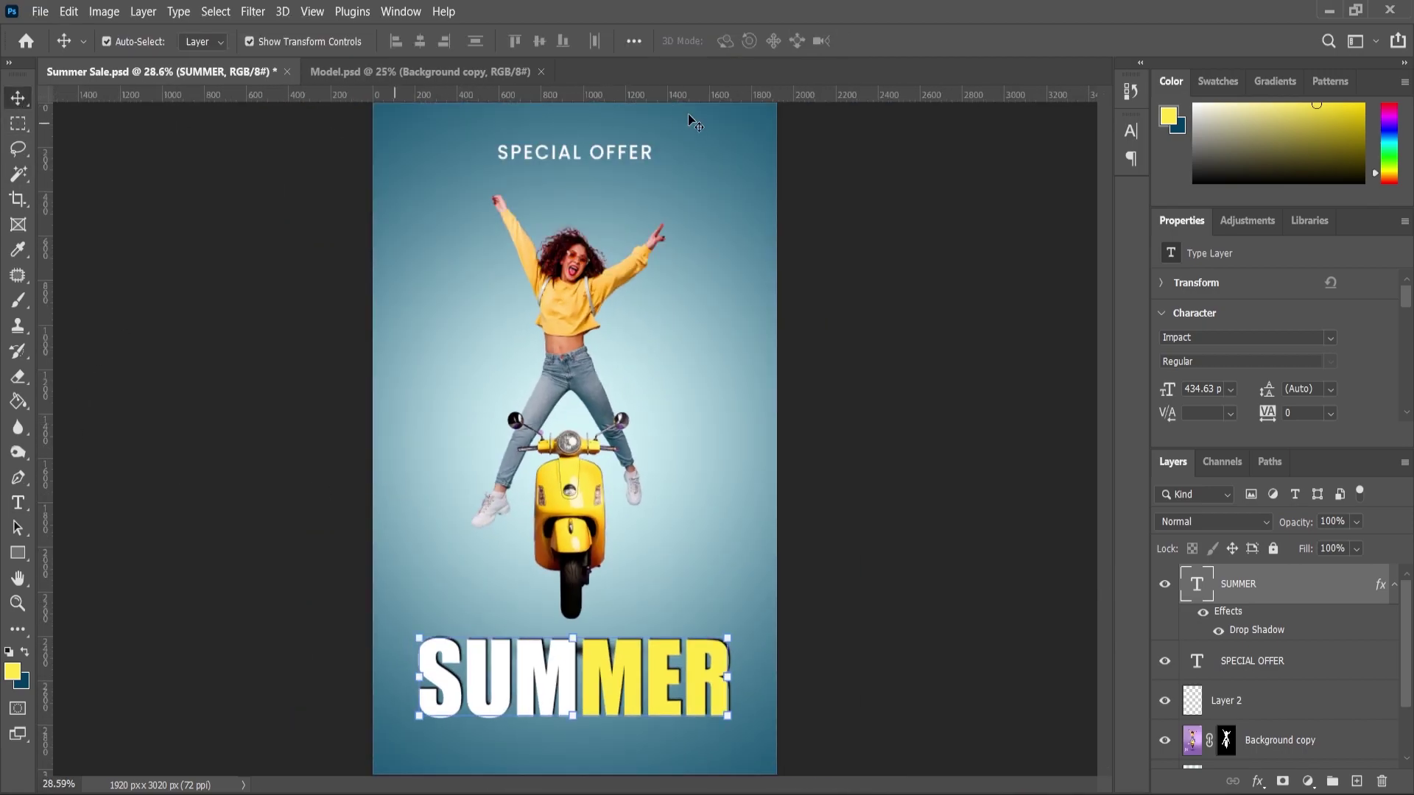
{"action": "left_click", "coordinate": [615, 151]}
{"action": "left_click_drag", "start_coordinate": [1310, 664], "coordinate": [1356, 781]}
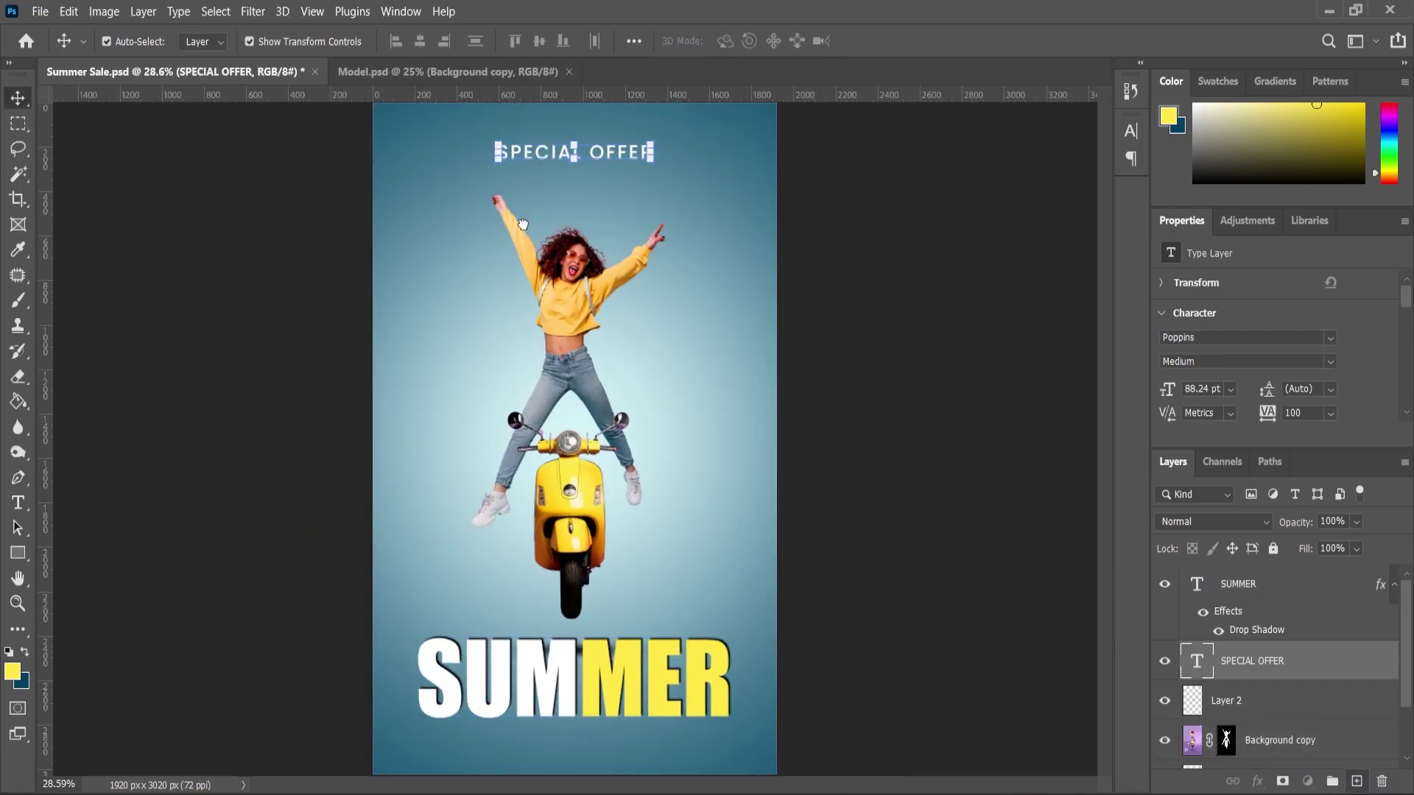
{"action": "left_click_drag", "start_coordinate": [602, 150], "coordinate": [601, 599]}
{"action": "left_click", "coordinate": [1401, 621]}
Replace the wording of the copied SPECIAL OFFER text with UPTO 50% OFF.
{"action": "scroll", "coordinate": [597, 661], "scroll_direction": "up", "scroll_amount": 3}
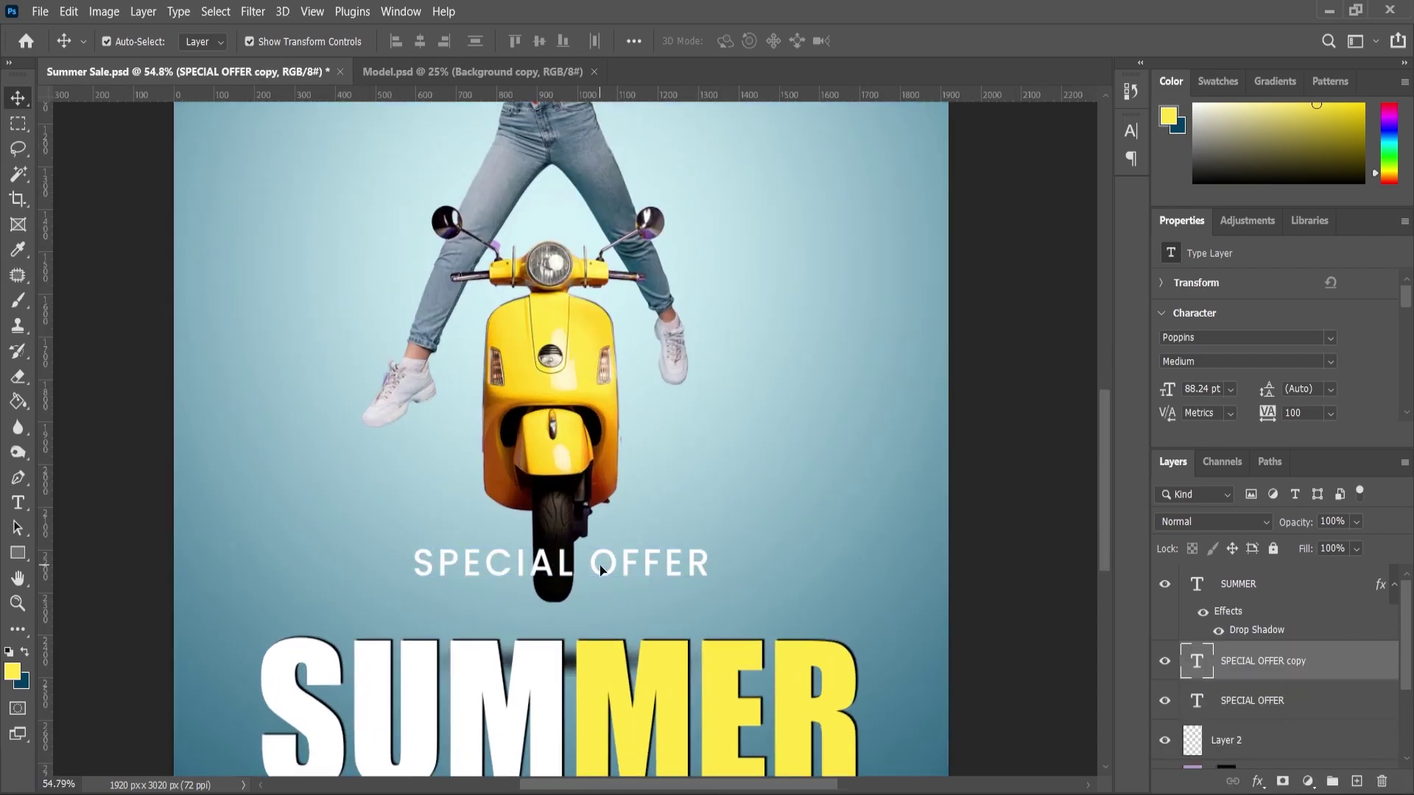
{"action": "double_click", "coordinate": [601, 563]}
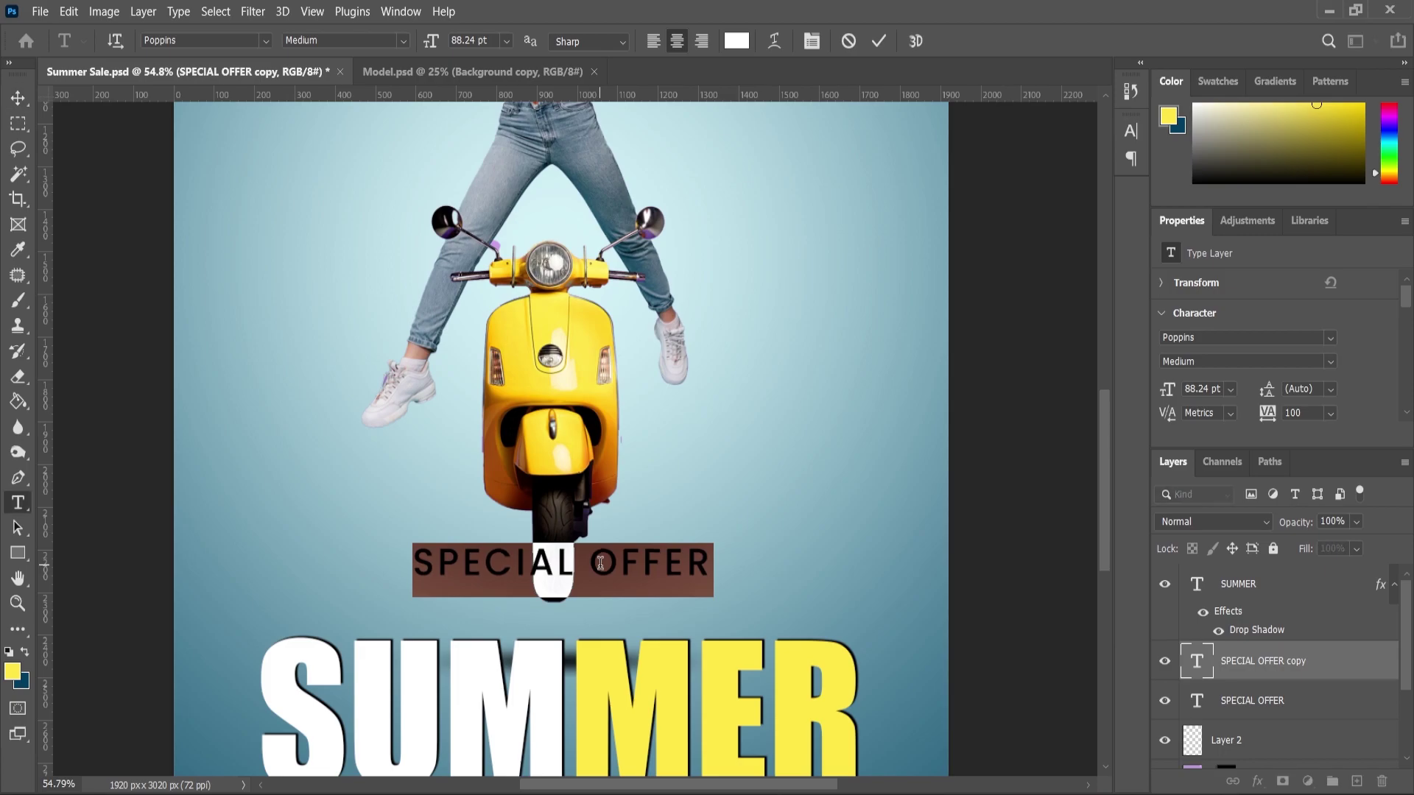
{"action": "type", "text": "UPTO 50% OFF"}
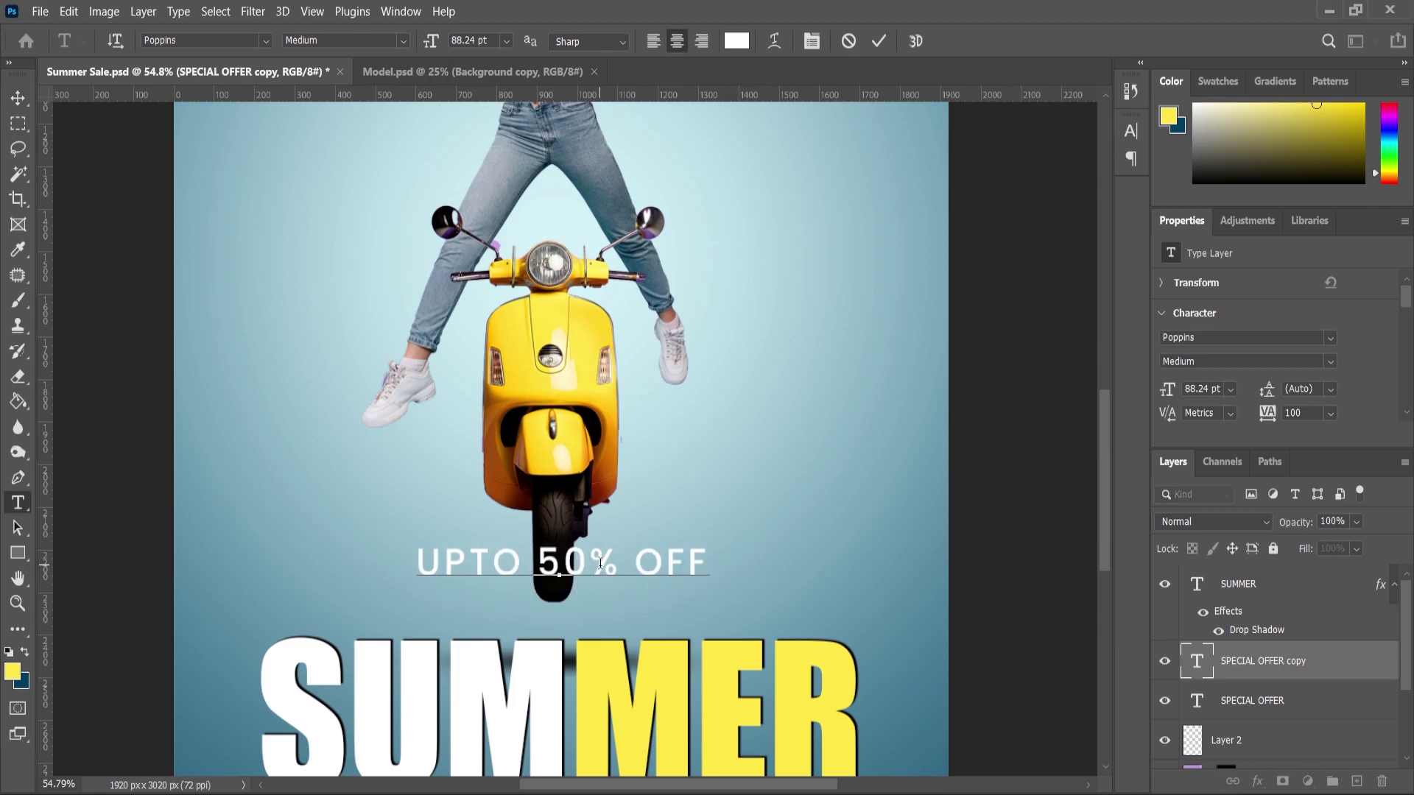
Fill the UPTO 50% OFF text with the dark blue background colour and nudge the text slightly upwards.
{"action": "key", "text": "ctrl+a"}
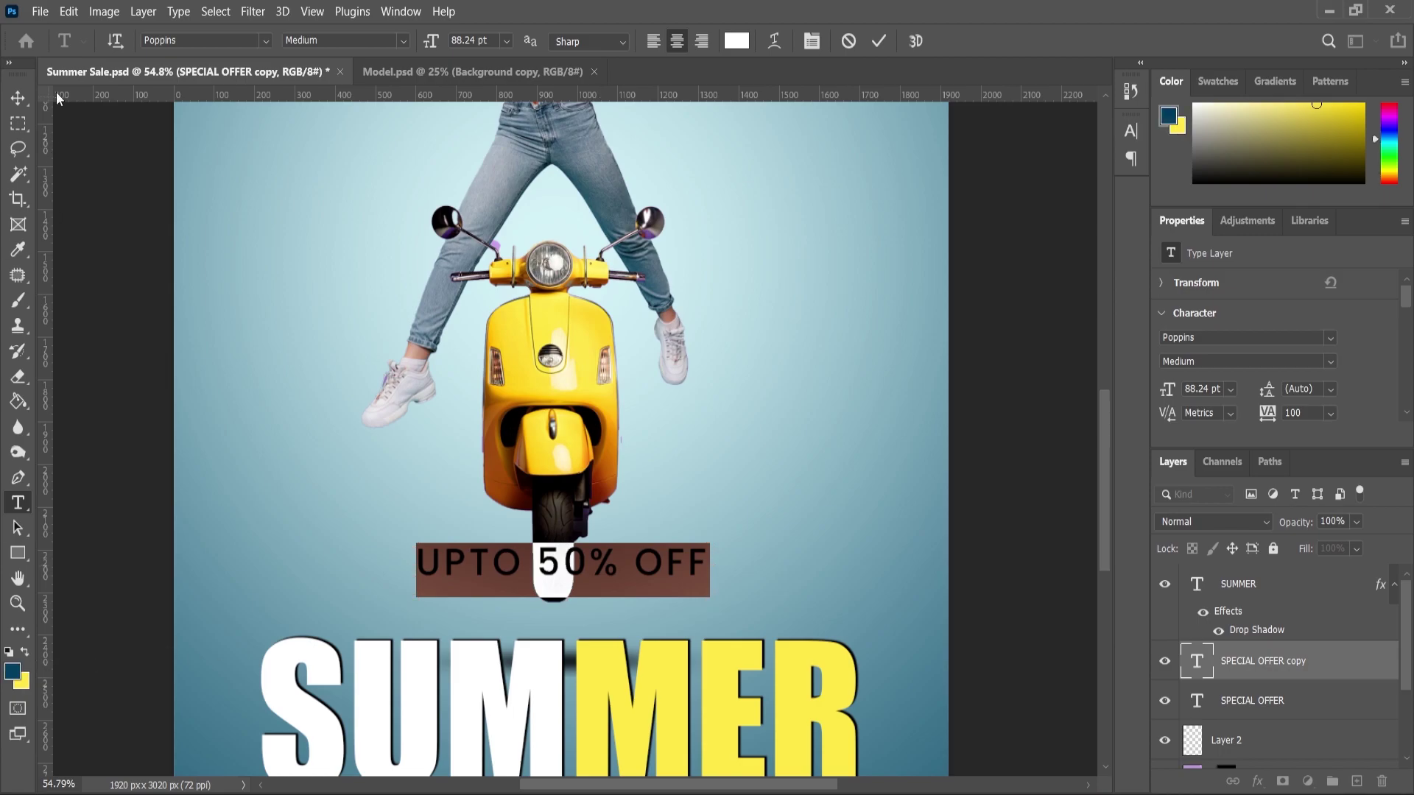
{"action": "left_click", "coordinate": [22, 94]}
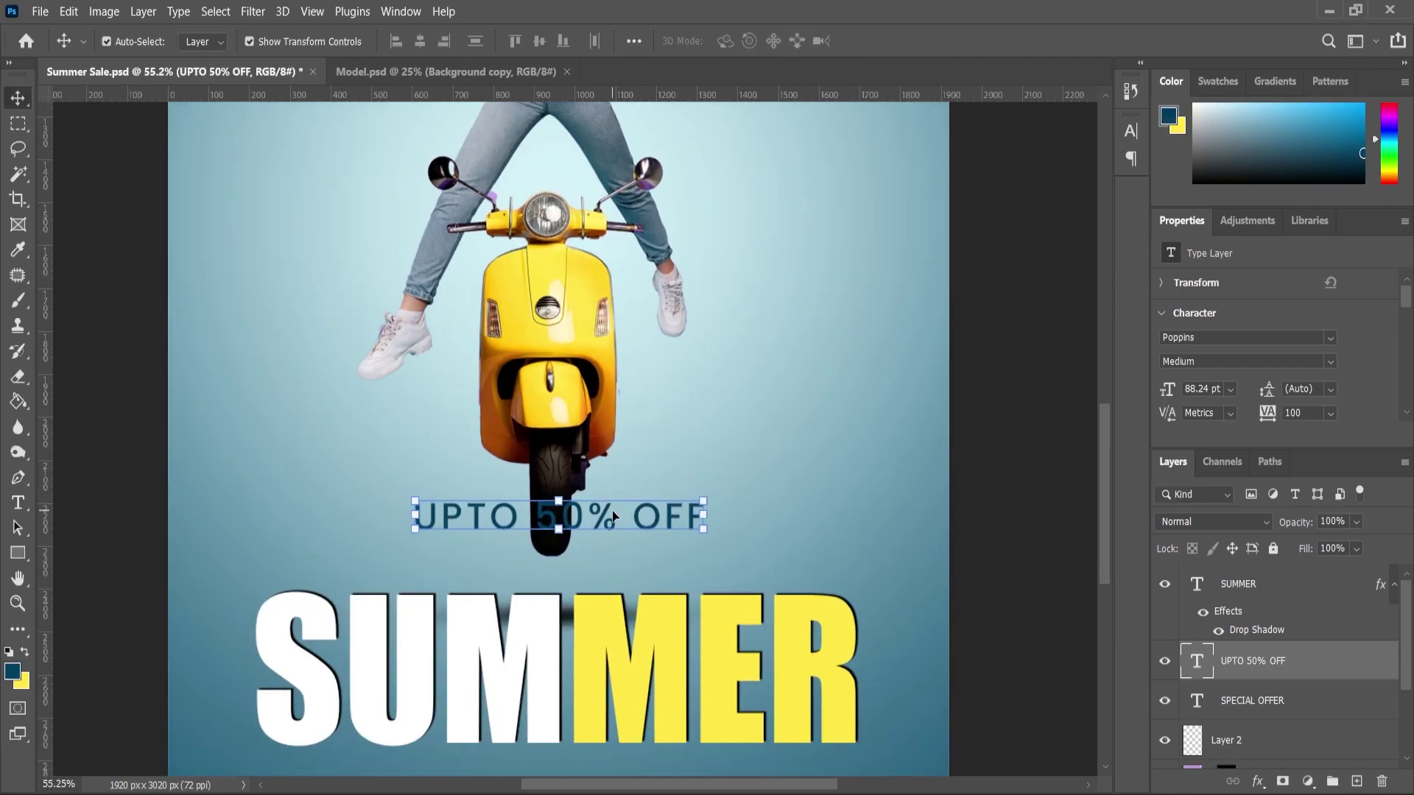
{"action": "mouse_move", "coordinate": [612, 510]}
{"action": "left_mouse_down"}
{"action": "mouse_move", "coordinate": [610, 576]}
{"action": "mouse_move", "coordinate": [612, 506]}
{"action": "left_mouse_up"}
Draw a dark blue rectangle about 914 × 104 px between the UPTO 50% OFF and SUMMER texts.
{"action": "left_click", "coordinate": [18, 505]}
{"action": "left_click", "coordinate": [18, 552]}
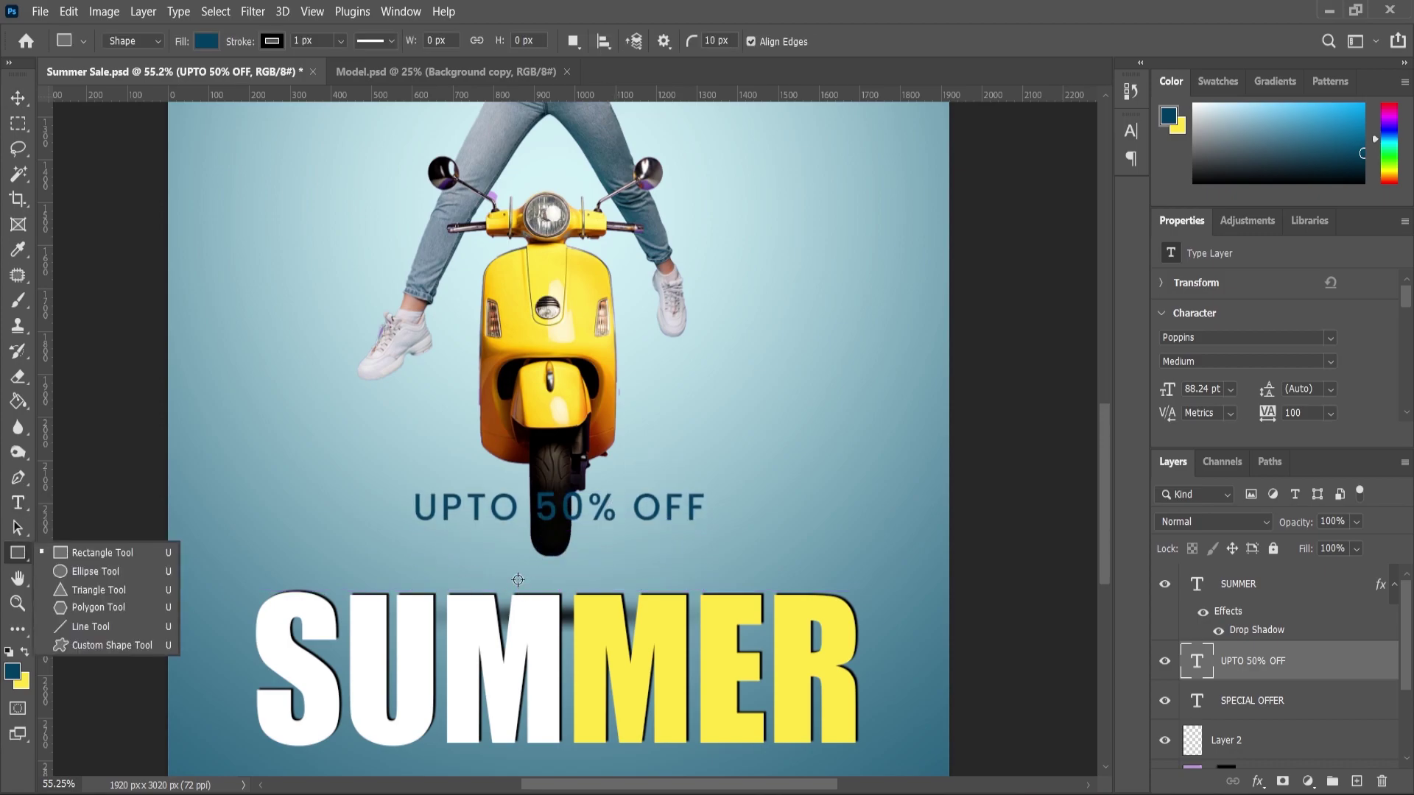
{"action": "scroll", "coordinate": [515, 582], "scroll_direction": "up", "scroll_amount": 2}
{"action": "left_click", "coordinate": [394, 536]}
{"action": "key", "text": "Escape"}
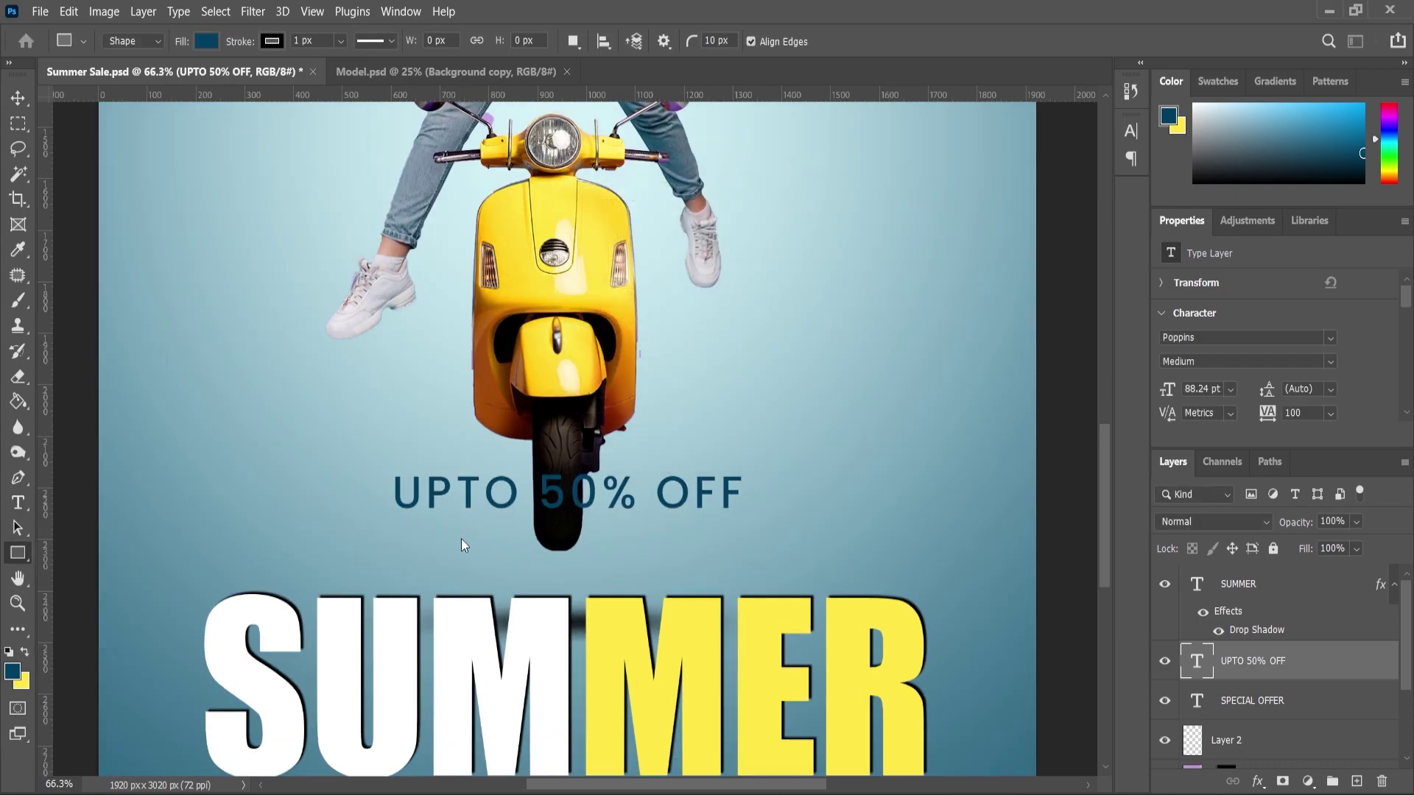
{"action": "left_click_drag", "start_coordinate": [585, 587], "coordinate": [803, 590]}
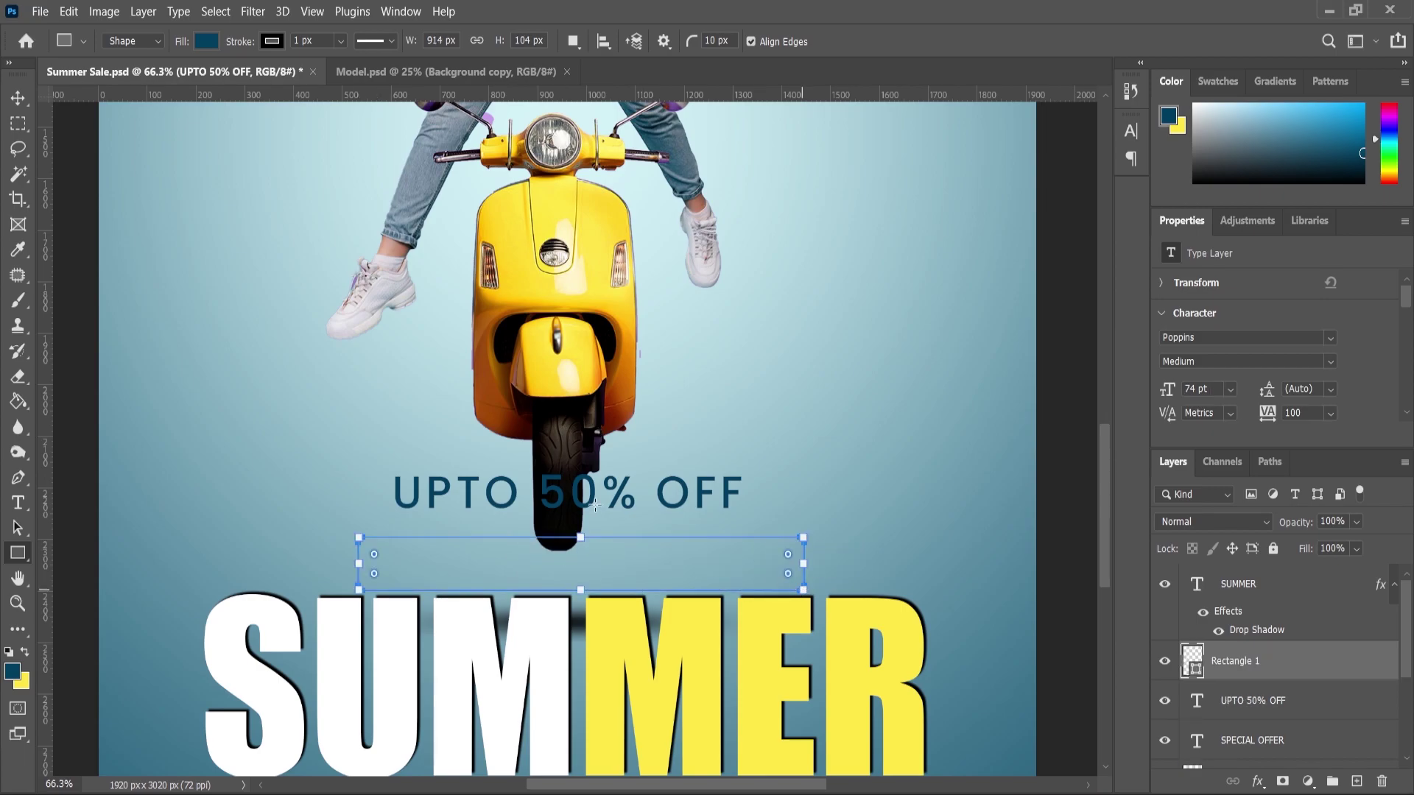
Remove the blue rectangle's stroke and set its corner radii to 0 px.
{"action": "scroll", "coordinate": [589, 519], "scroll_direction": "down", "scroll_amount": 3}
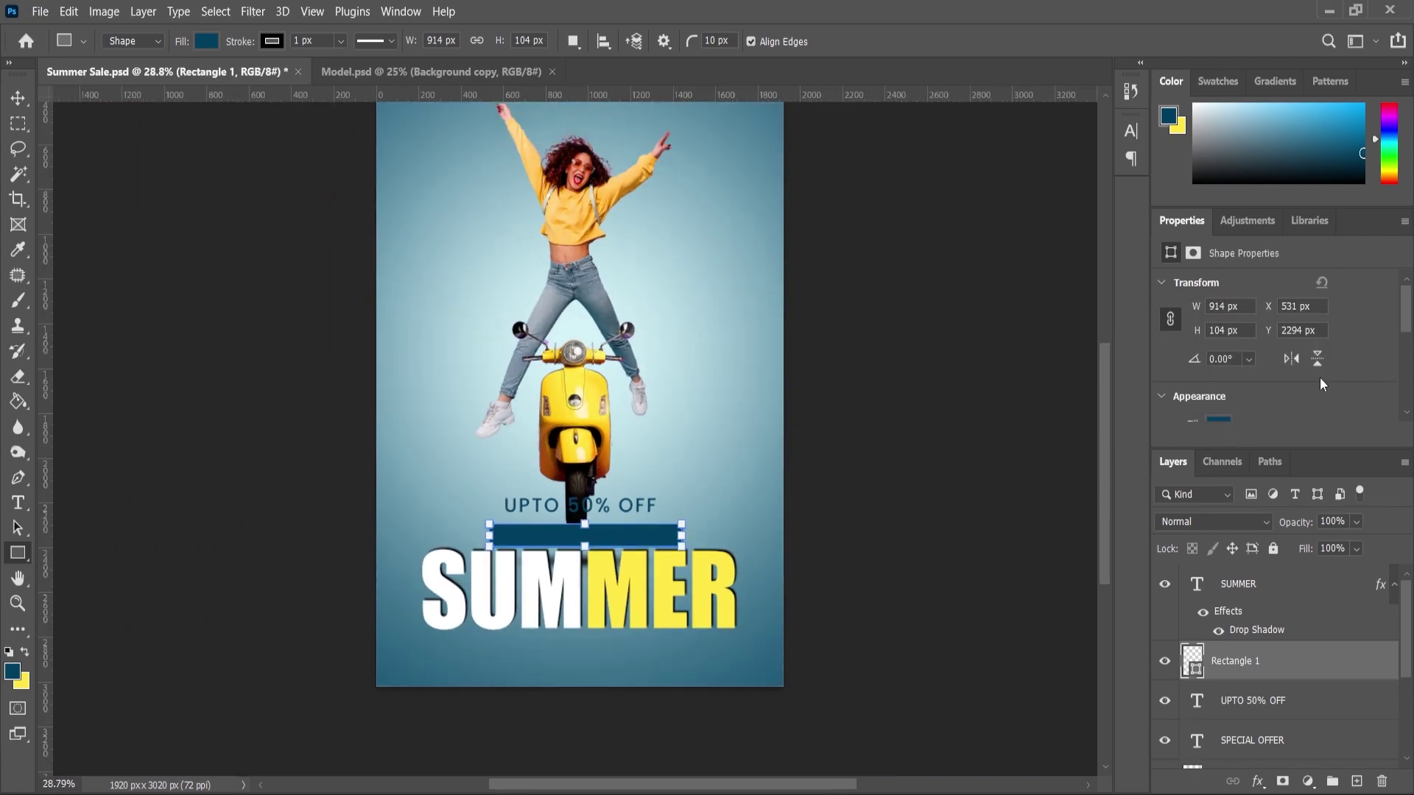
{"action": "scroll", "coordinate": [1245, 382], "scroll_direction": "down", "scroll_amount": 3}
{"action": "left_click", "coordinate": [1223, 343]}
{"action": "left_click", "coordinate": [1172, 386]}
{"action": "scroll", "coordinate": [1266, 338], "scroll_direction": "down", "scroll_amount": 2}
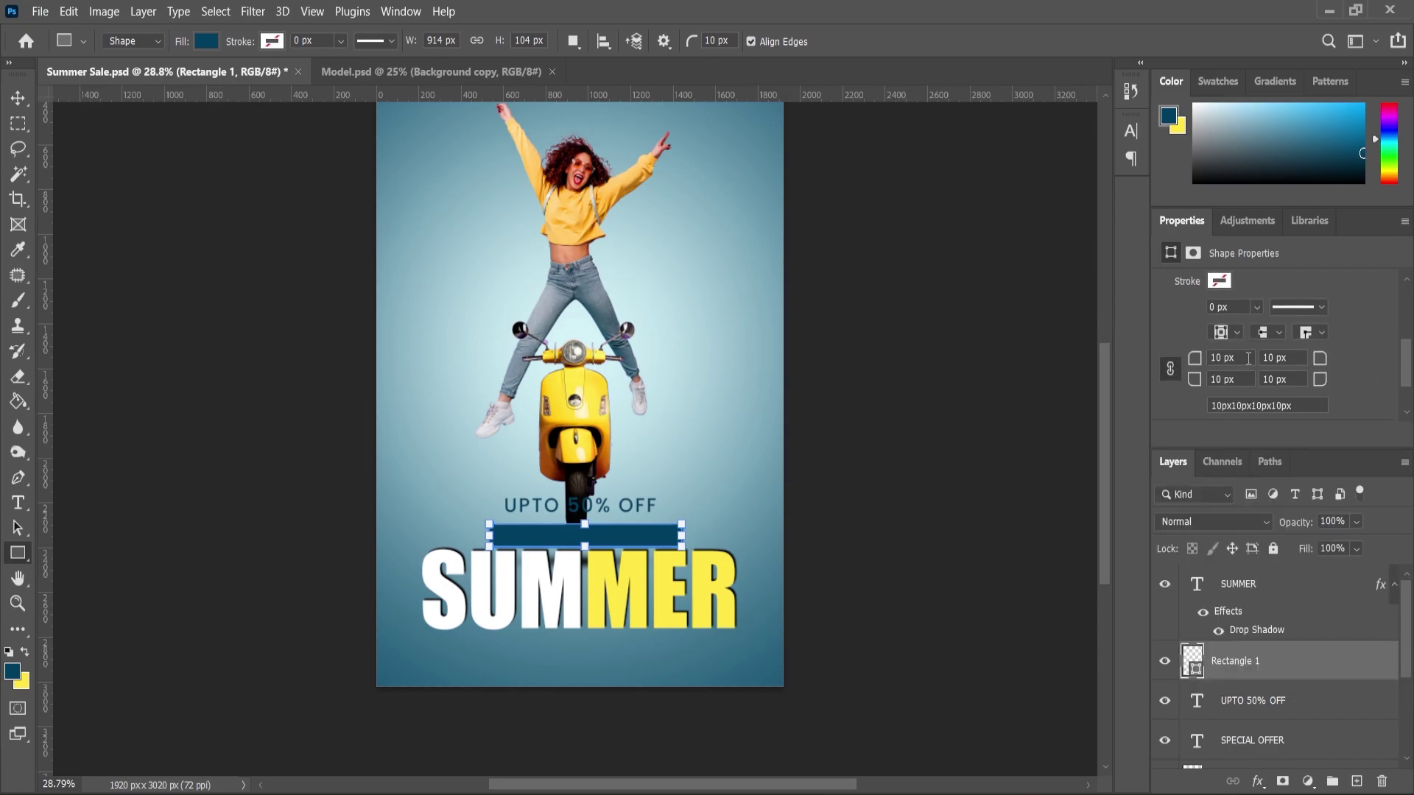
Centre the blue rectangle horizontally on the canvas and move it down so its lower part sits behind the SUMMER text.
{"action": "left_click", "coordinate": [17, 99]}
{"action": "key", "text": "ctrl+a"}
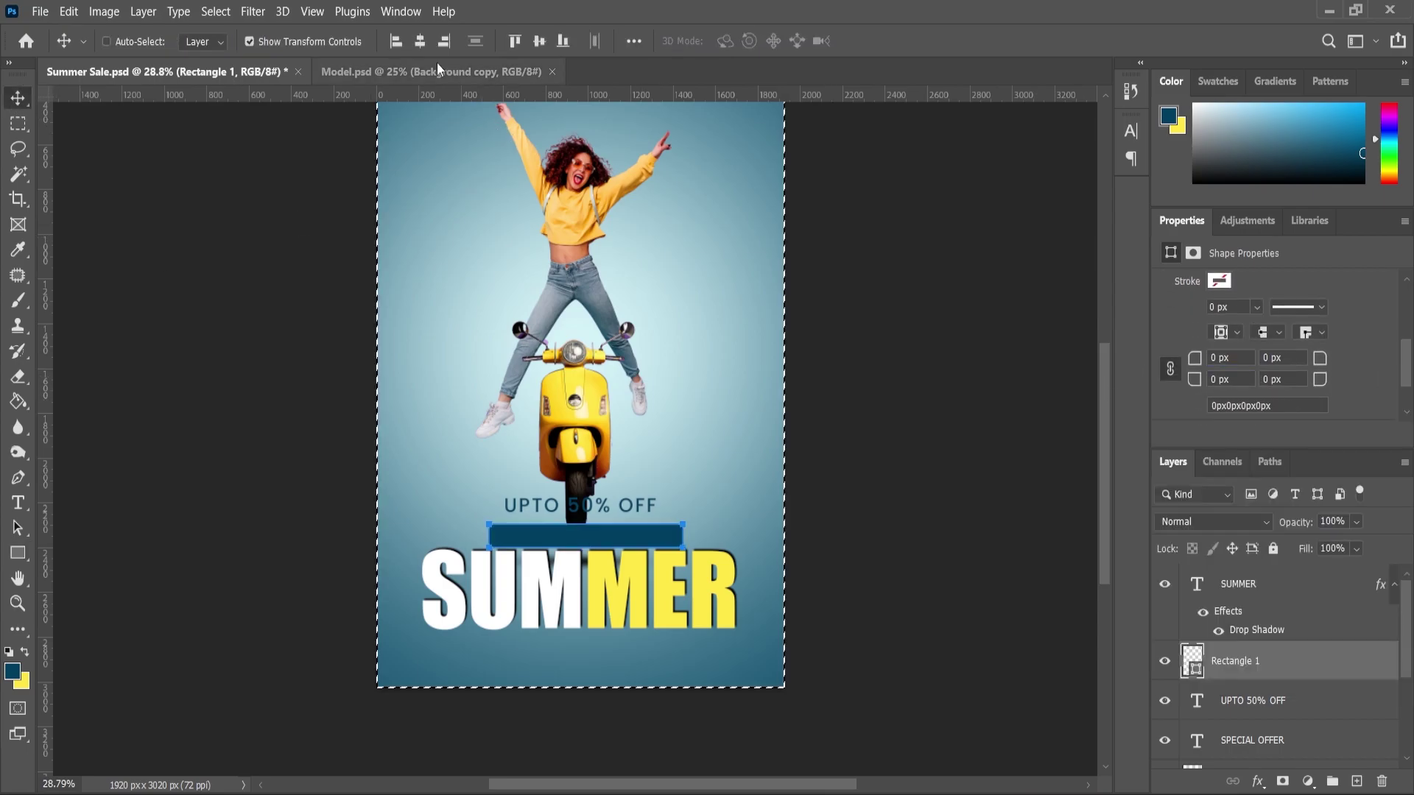
{"action": "left_click", "coordinate": [420, 41]}
{"action": "key", "text": "ctrl+d"}
{"action": "left_click", "coordinate": [838, 401]}
{"action": "scroll", "coordinate": [593, 600], "scroll_direction": "up", "scroll_amount": 6}
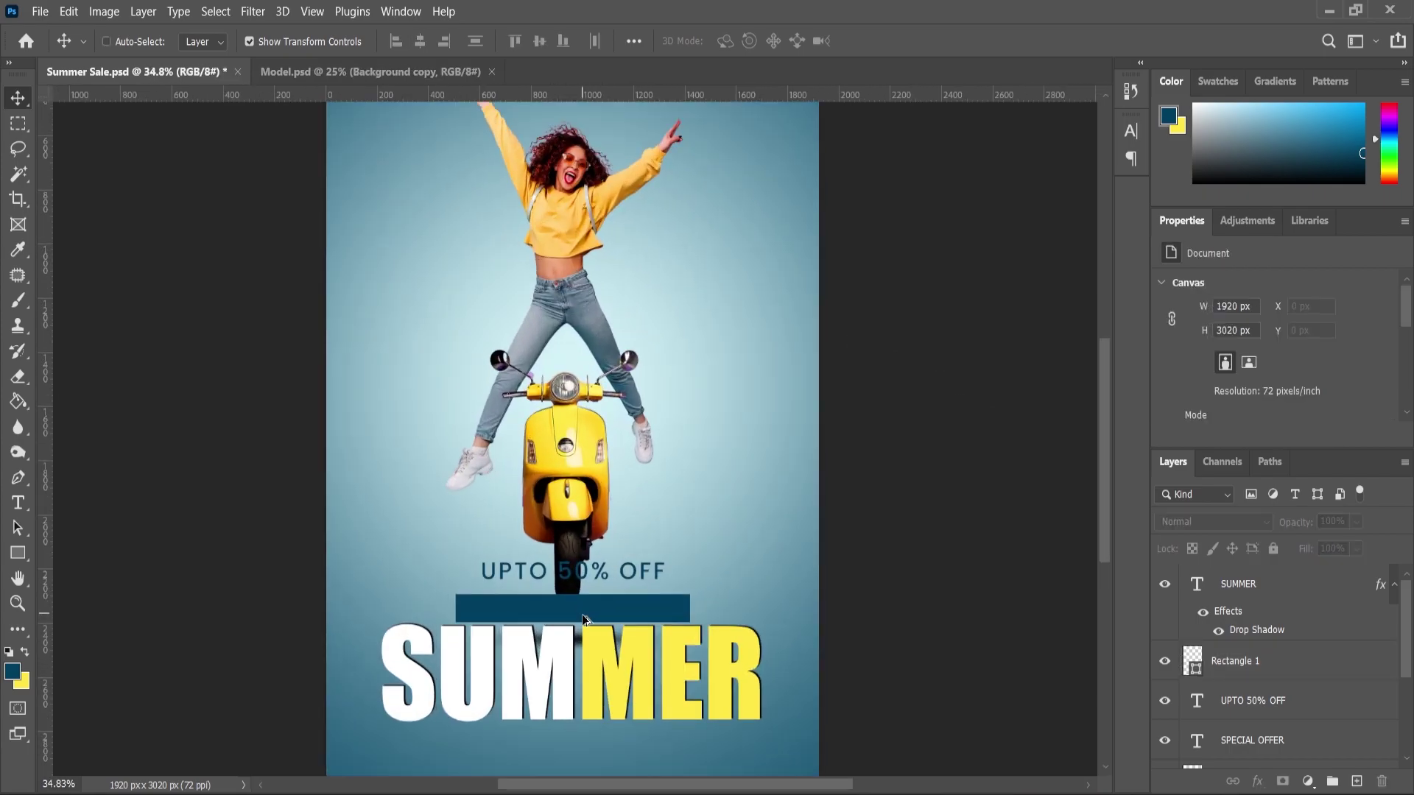
{"action": "scroll", "coordinate": [600, 601], "scroll_direction": "up", "scroll_amount": 2}
{"action": "mouse_move", "coordinate": [585, 511]}
{"action": "left_mouse_down"}
{"action": "mouse_move", "coordinate": [593, 532]}
{"action": "mouse_move", "coordinate": [591, 514]}
{"action": "left_mouse_up"}
Recolour the whole UPTO 50% OFF text white.
{"action": "left_click", "coordinate": [580, 421]}
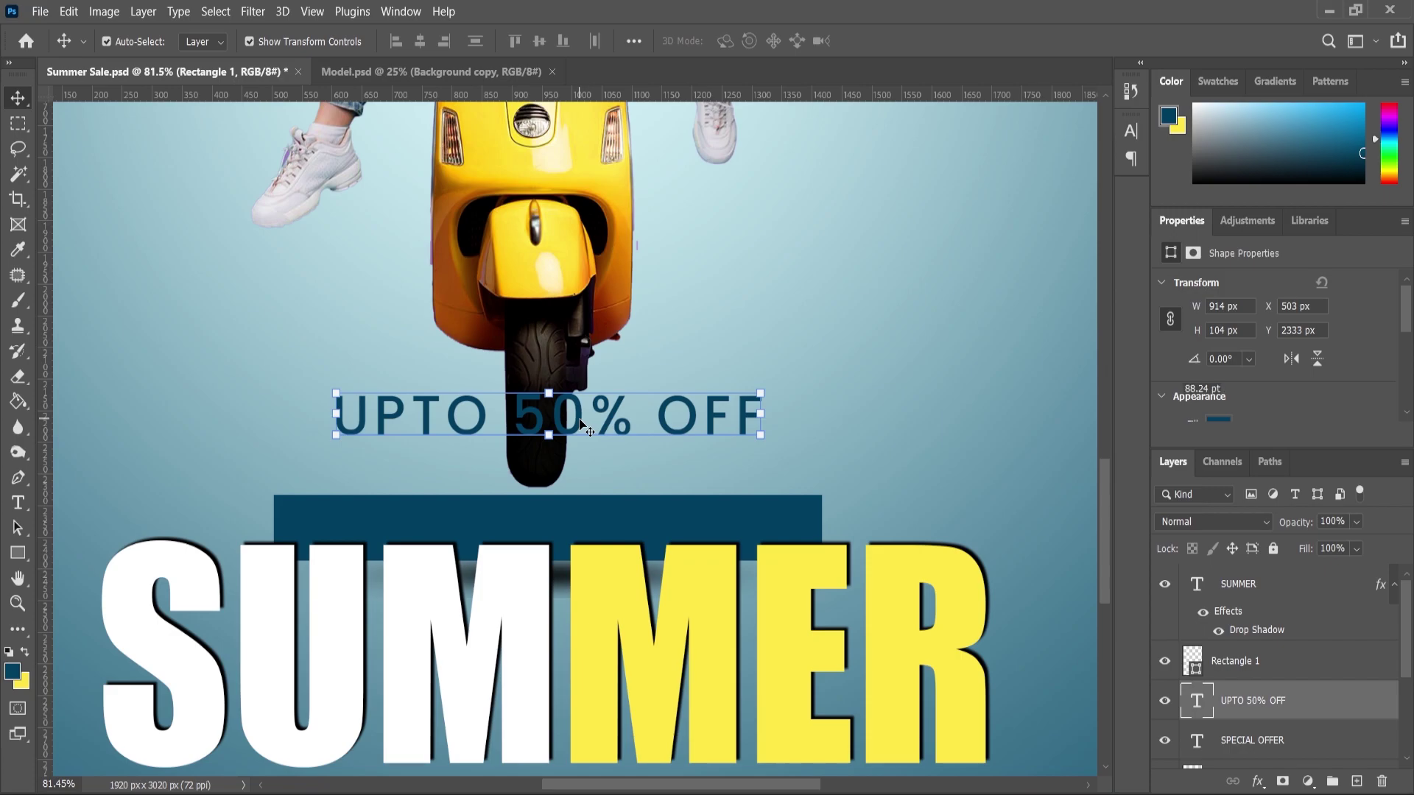
{"action": "double_click", "coordinate": [580, 423]}
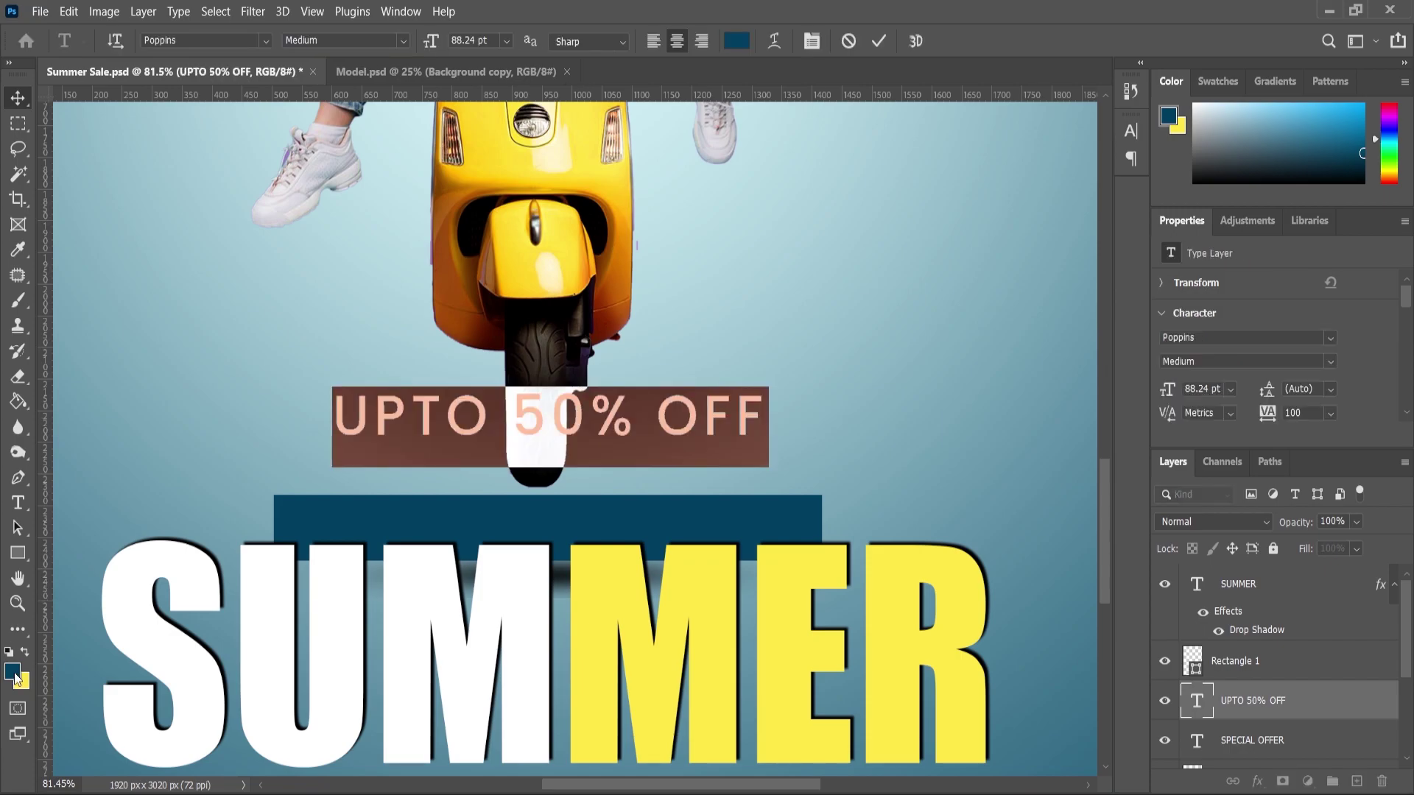
{"action": "left_click", "coordinate": [14, 672]}
{"action": "left_click", "coordinate": [750, 270]}
{"action": "left_click", "coordinate": [1128, 270]}
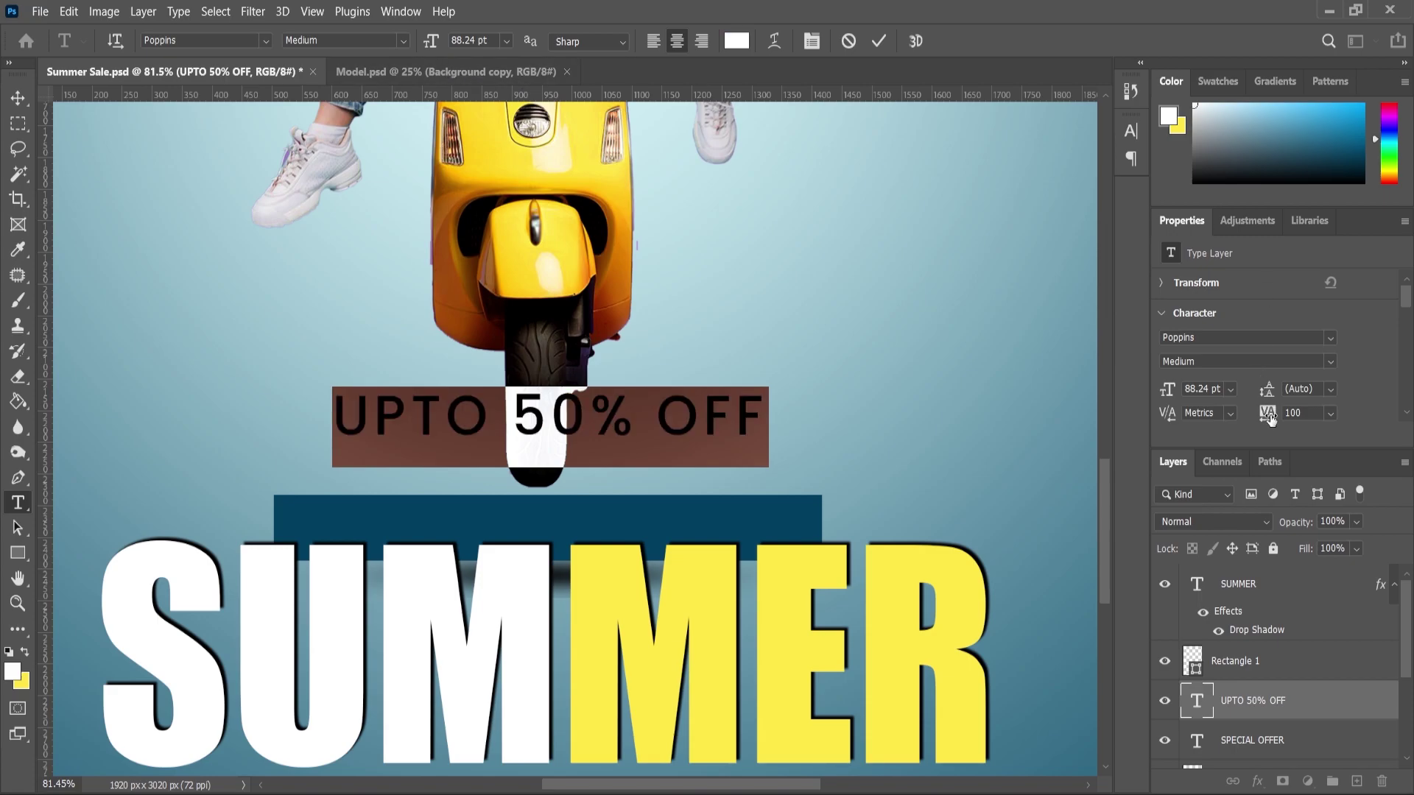
Set the UPTO 50% OFF text's tracking to 60 and its Poppins font style to Bold.
{"action": "left_click_drag", "start_coordinate": [1269, 426], "coordinate": [1265, 430]}
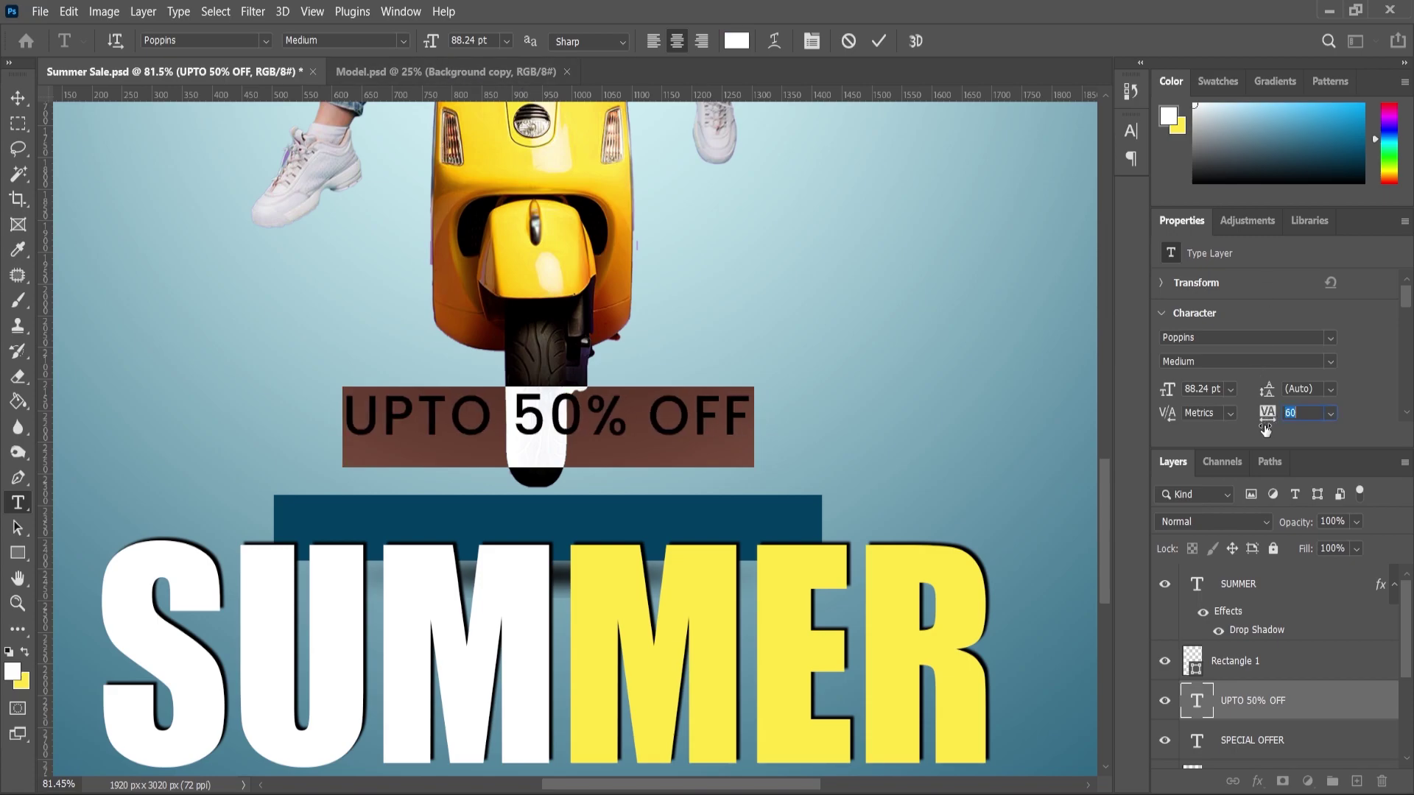
{"action": "left_click", "coordinate": [380, 48]}
{"action": "left_click", "coordinate": [324, 245]}
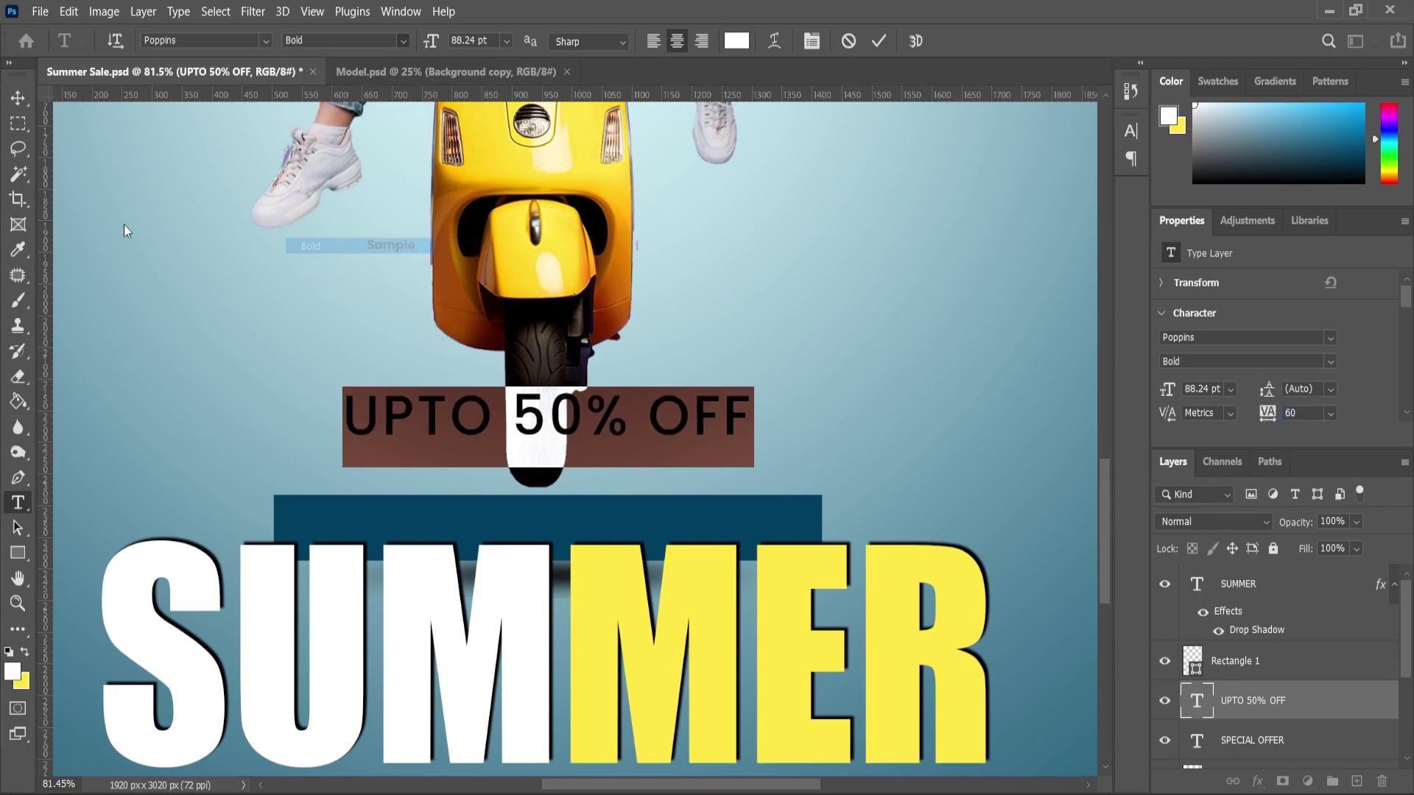
{"action": "left_click", "coordinate": [18, 103]}
Move the UPTO 50% OFF text down onto the blue rectangle and place its layer above the Rectangle 1 layer.
{"action": "scroll", "coordinate": [611, 452], "scroll_direction": "up", "scroll_amount": 2}
{"action": "left_click_drag", "start_coordinate": [575, 439], "coordinate": [575, 537]}
{"action": "left_click_drag", "start_coordinate": [1263, 708], "coordinate": [1255, 649]}
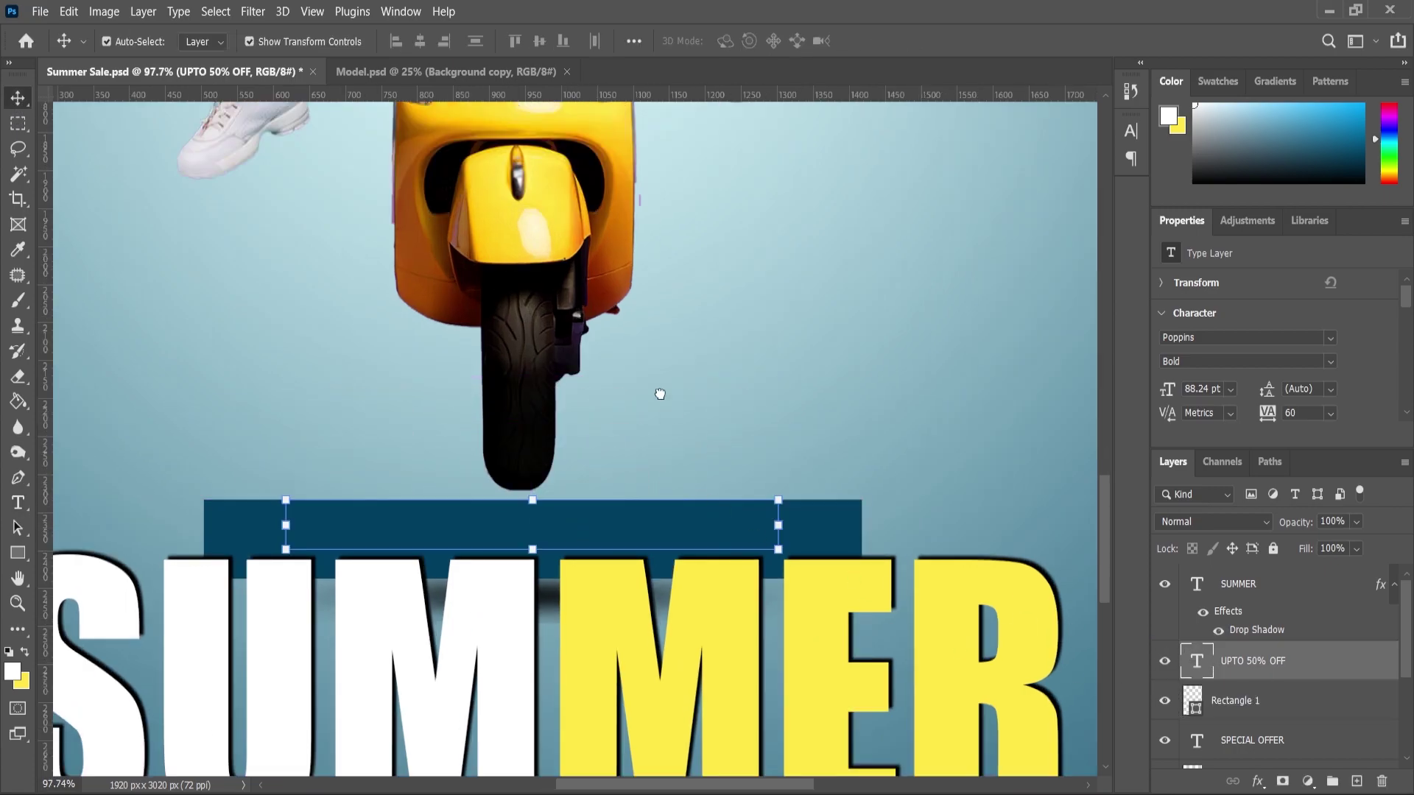
{"action": "scroll", "coordinate": [659, 412], "scroll_direction": "down", "scroll_amount": 8}
{"action": "left_click", "coordinate": [946, 538]}
Extend the blue rectangle upwards to a height of 124 px so it frames the UPTO 50% OFF text.
{"action": "scroll", "coordinate": [713, 463], "scroll_direction": "up", "scroll_amount": 8}
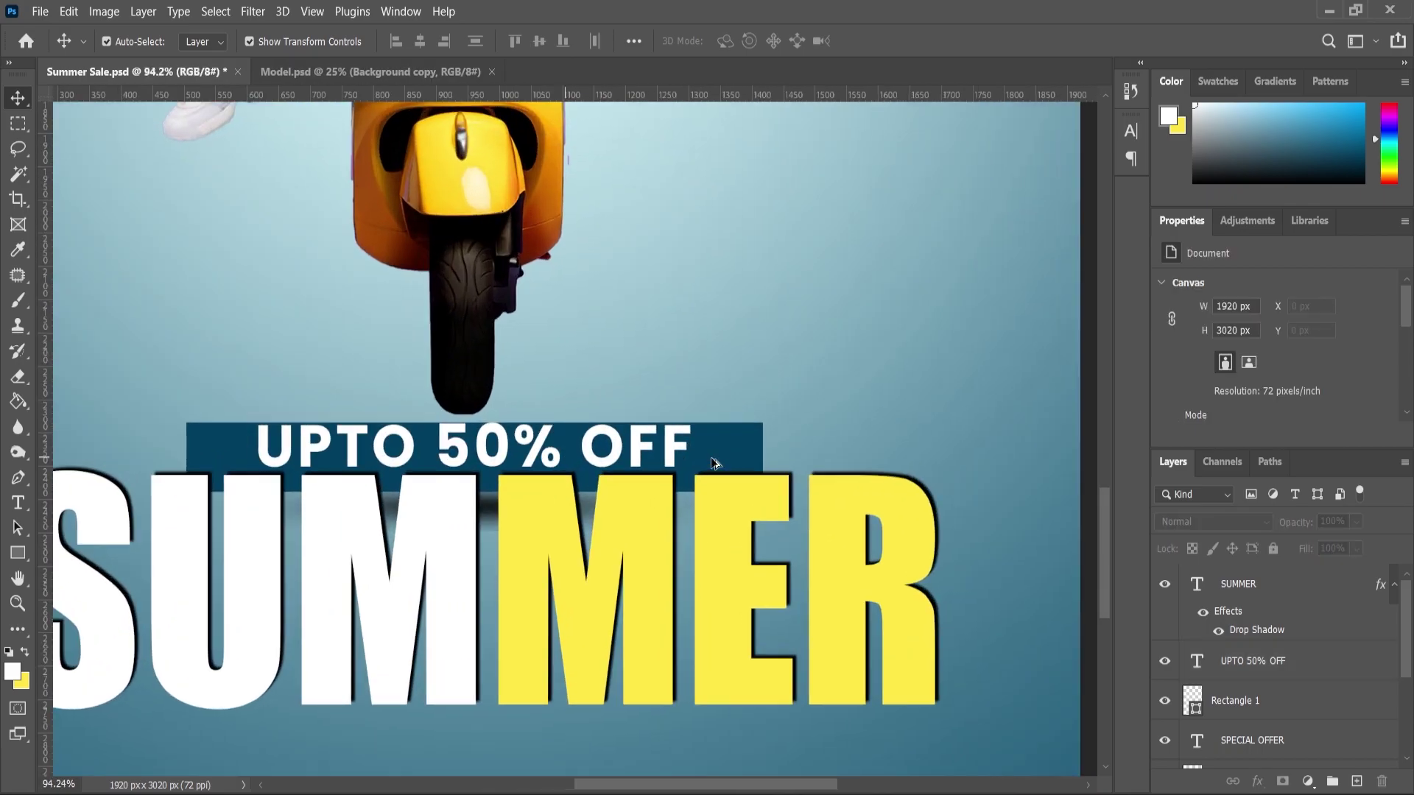
{"action": "left_click", "coordinate": [712, 463]}
{"action": "left_click_drag", "start_coordinate": [450, 418], "coordinate": [451, 400]}
{"action": "left_click_drag", "start_coordinate": [629, 402], "coordinate": [602, 451]}
{"action": "key", "text": "Return"}
Round the corners of the blue rectangle behind the UPTO 50% OFF text.
{"action": "left_click_drag", "start_coordinate": [709, 374], "coordinate": [744, 472]}
{"action": "left_click", "coordinate": [18, 99]}
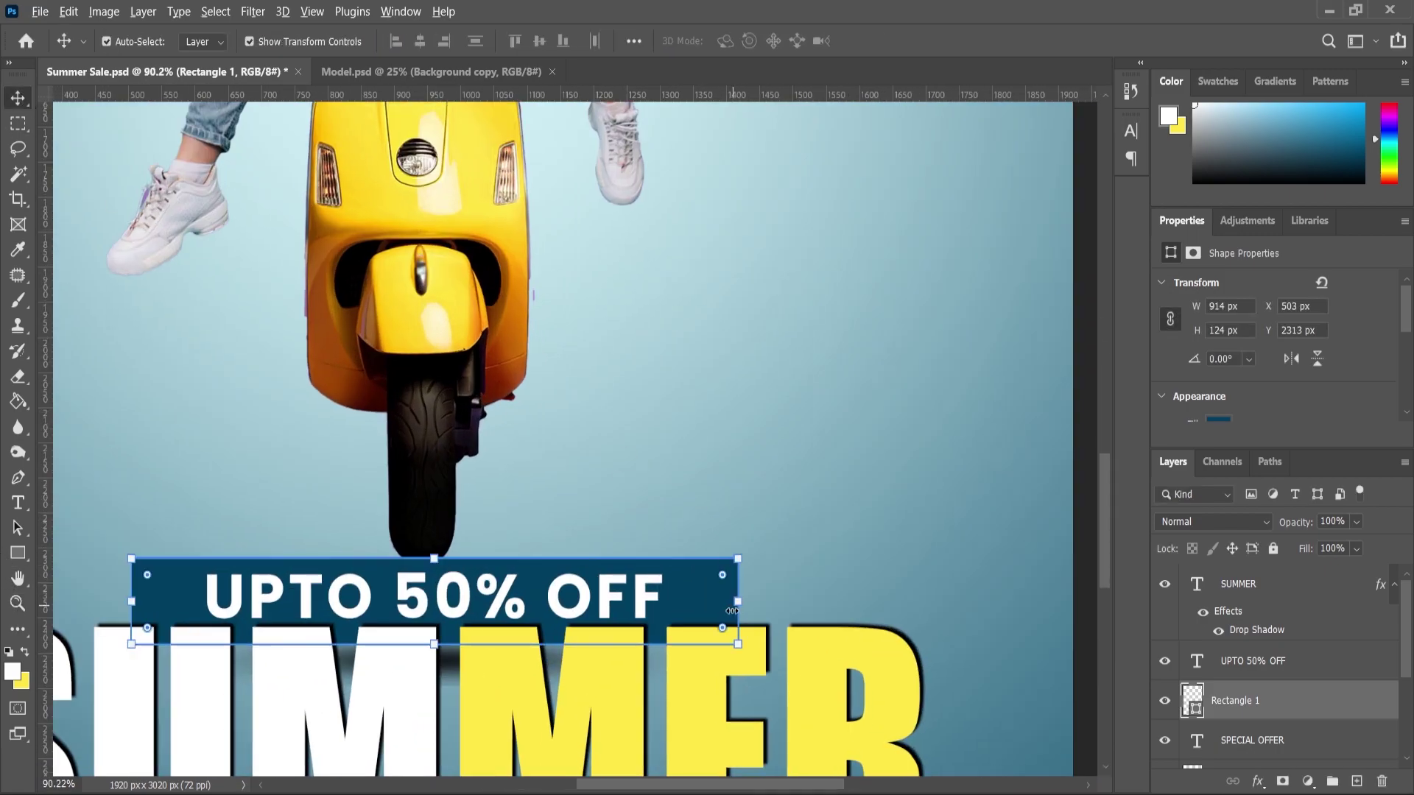
{"action": "scroll", "coordinate": [735, 610], "scroll_direction": "up", "scroll_amount": 2}
{"action": "left_click_drag", "start_coordinate": [728, 558], "coordinate": [715, 573]}
Draw a circle about 41 px wide on the blue banner, just before the word UPTO.
{"action": "left_click", "coordinate": [20, 605]}
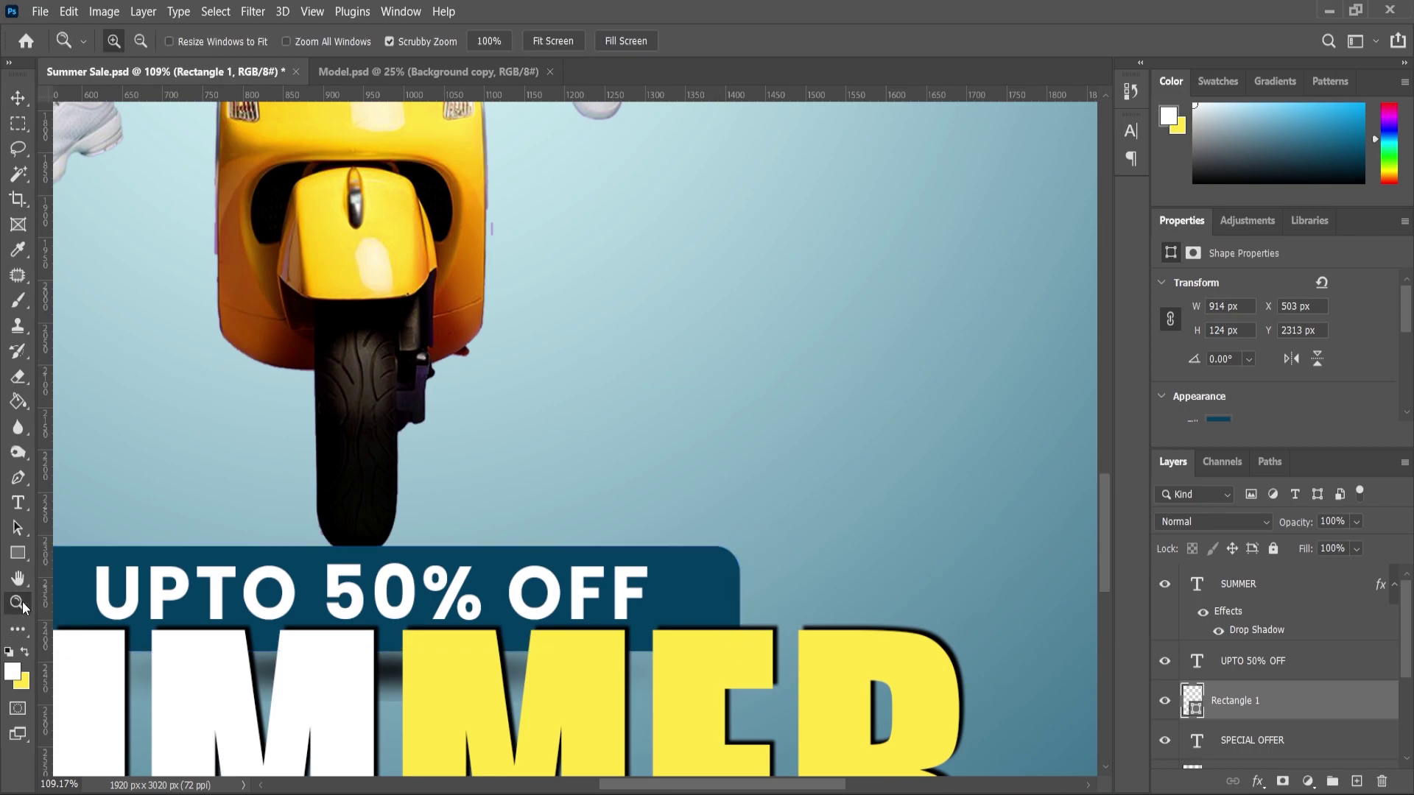
{"action": "scroll", "coordinate": [832, 434], "scroll_direction": "down", "scroll_amount": 9}
{"action": "scroll", "coordinate": [582, 652], "scroll_direction": "up", "scroll_amount": 4}
{"action": "scroll", "coordinate": [583, 658], "scroll_direction": "up", "scroll_amount": 4}
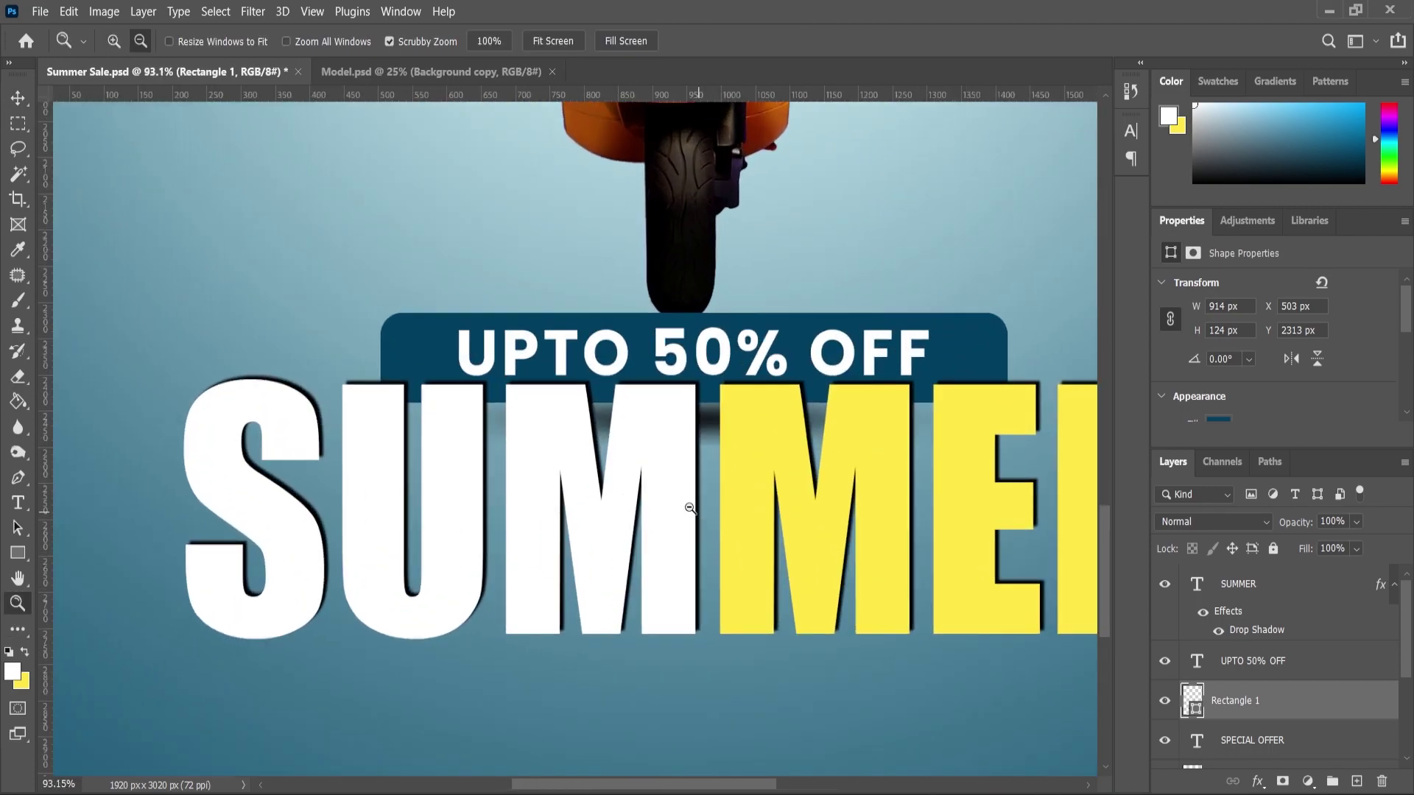
{"action": "left_click", "coordinate": [15, 558]}
{"action": "right_click", "coordinate": [15, 558]}
{"action": "left_click", "coordinate": [81, 566]}
{"action": "scroll", "coordinate": [386, 293], "scroll_direction": "up", "scroll_amount": 5}
{"action": "left_click_drag", "start_coordinate": [329, 299], "coordinate": [399, 374]}
Change the small circle's fill colour to white.
{"action": "scroll", "coordinate": [1267, 413], "scroll_direction": "down", "scroll_amount": 2}
{"action": "left_click", "coordinate": [1219, 379]}
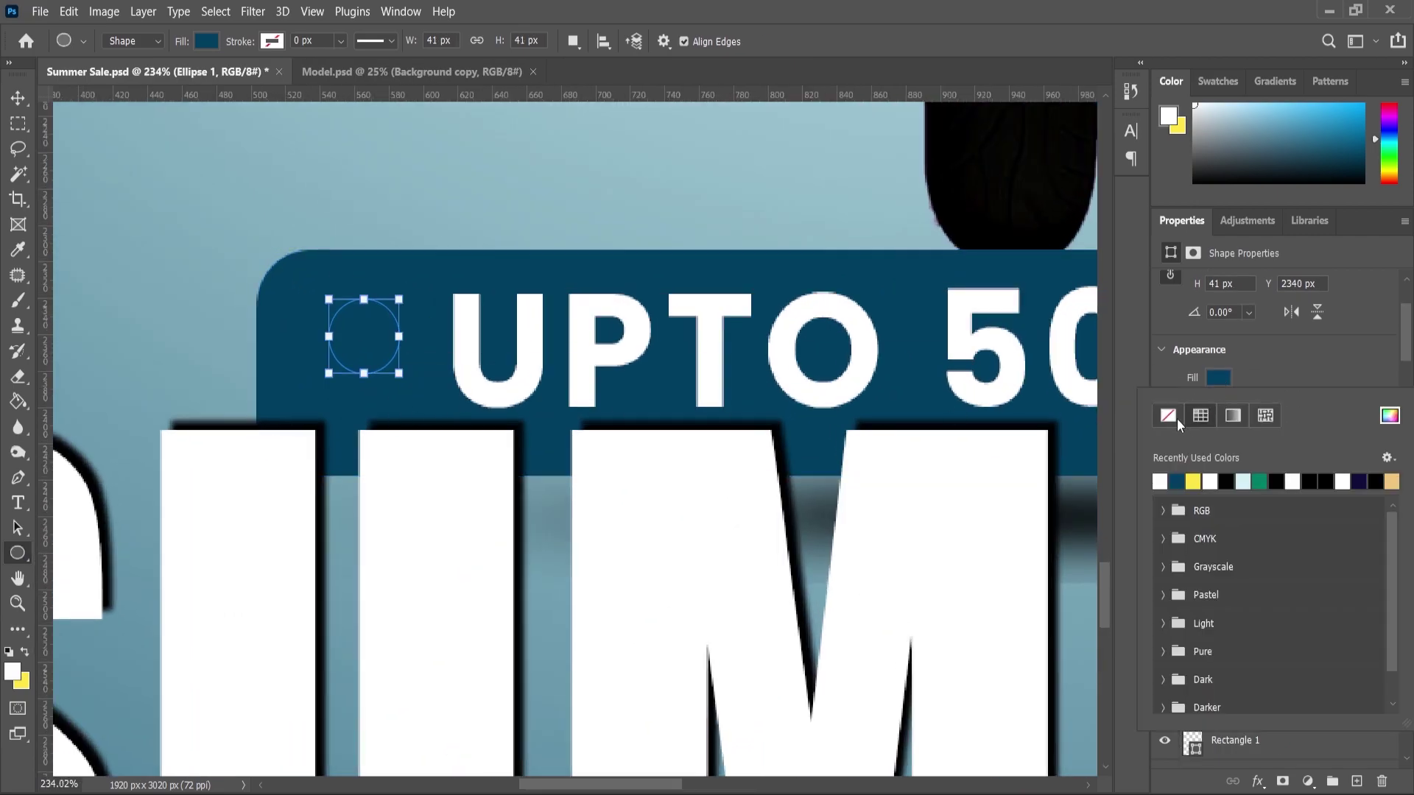
{"action": "double_click", "coordinate": [1161, 481]}
Align the white circle vertically with the blue banner and nudge it up level with the UPTO 50% OFF text.
{"action": "left_click", "coordinate": [18, 98]}
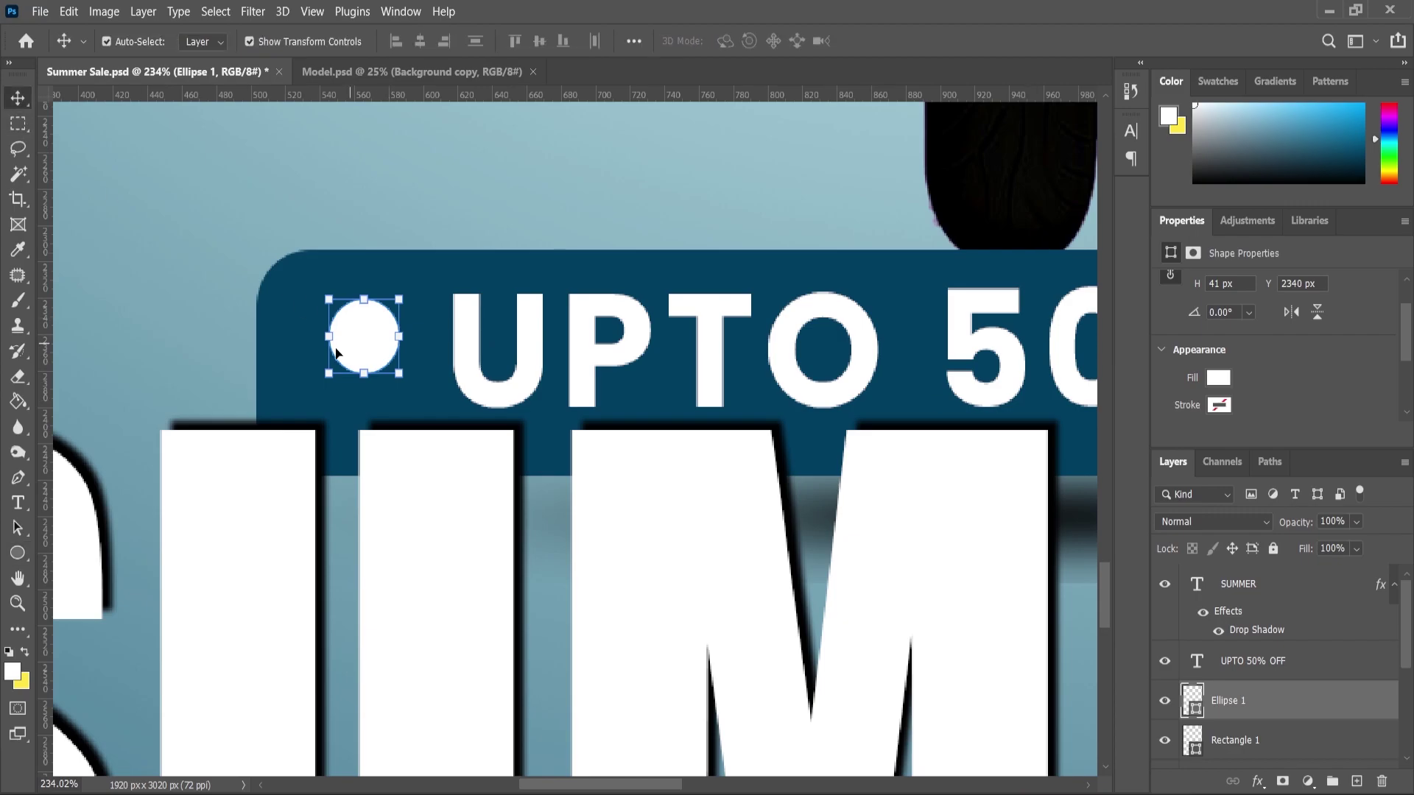
{"action": "left_click", "coordinate": [299, 357], "text": "shift"}
{"action": "left_click", "coordinate": [539, 44]}
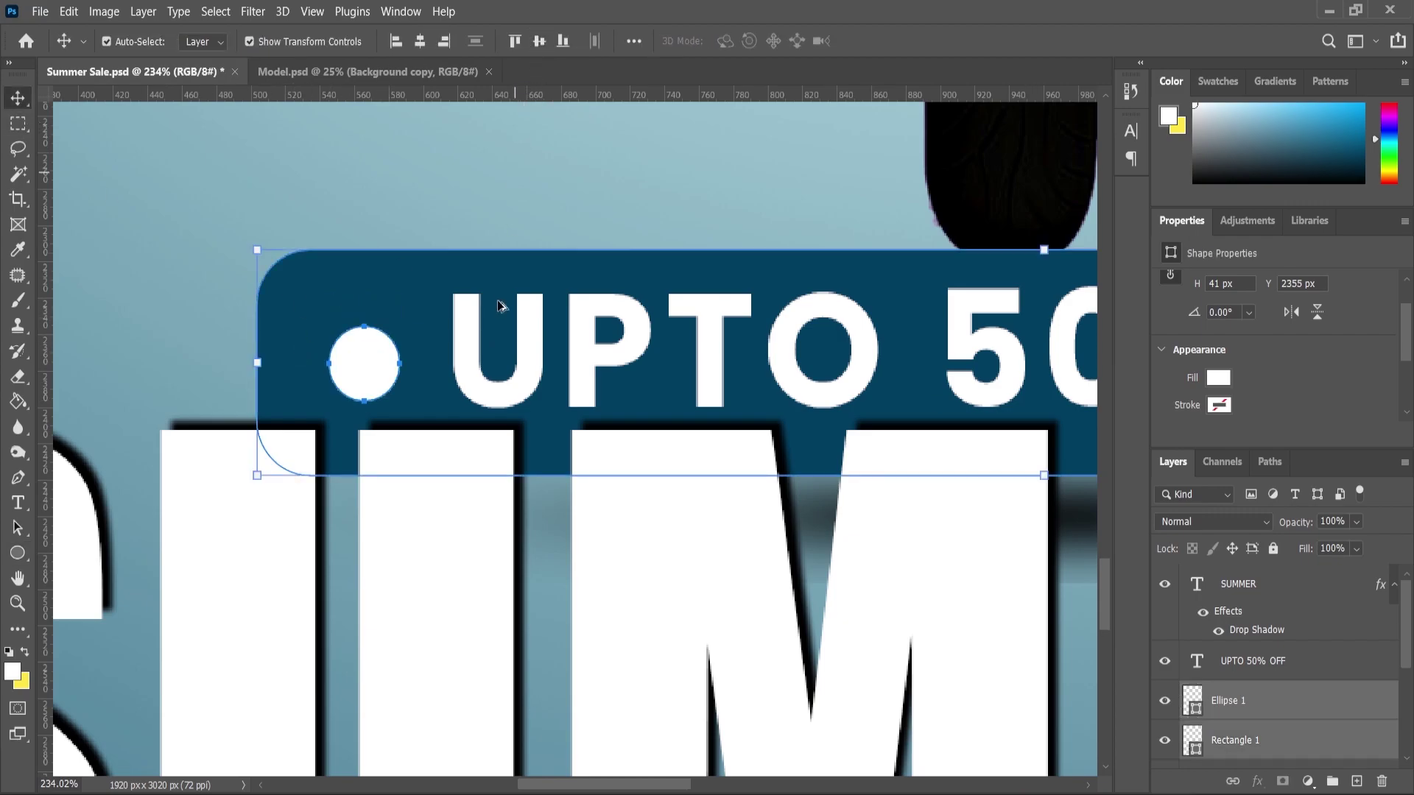
{"action": "scroll", "coordinate": [504, 301], "scroll_direction": "down", "scroll_amount": 13}
{"action": "left_click", "coordinate": [145, 398]}
{"action": "scroll", "coordinate": [775, 344], "scroll_direction": "up", "scroll_amount": 3}
{"action": "scroll", "coordinate": [356, 329], "scroll_direction": "up", "scroll_amount": 10}
{"action": "left_click_drag", "start_coordinate": [433, 392], "coordinate": [431, 377]}
{"action": "scroll", "coordinate": [364, 354], "scroll_direction": "down", "scroll_amount": 3}
{"action": "scroll", "coordinate": [364, 358], "scroll_direction": "down", "scroll_amount": 3}
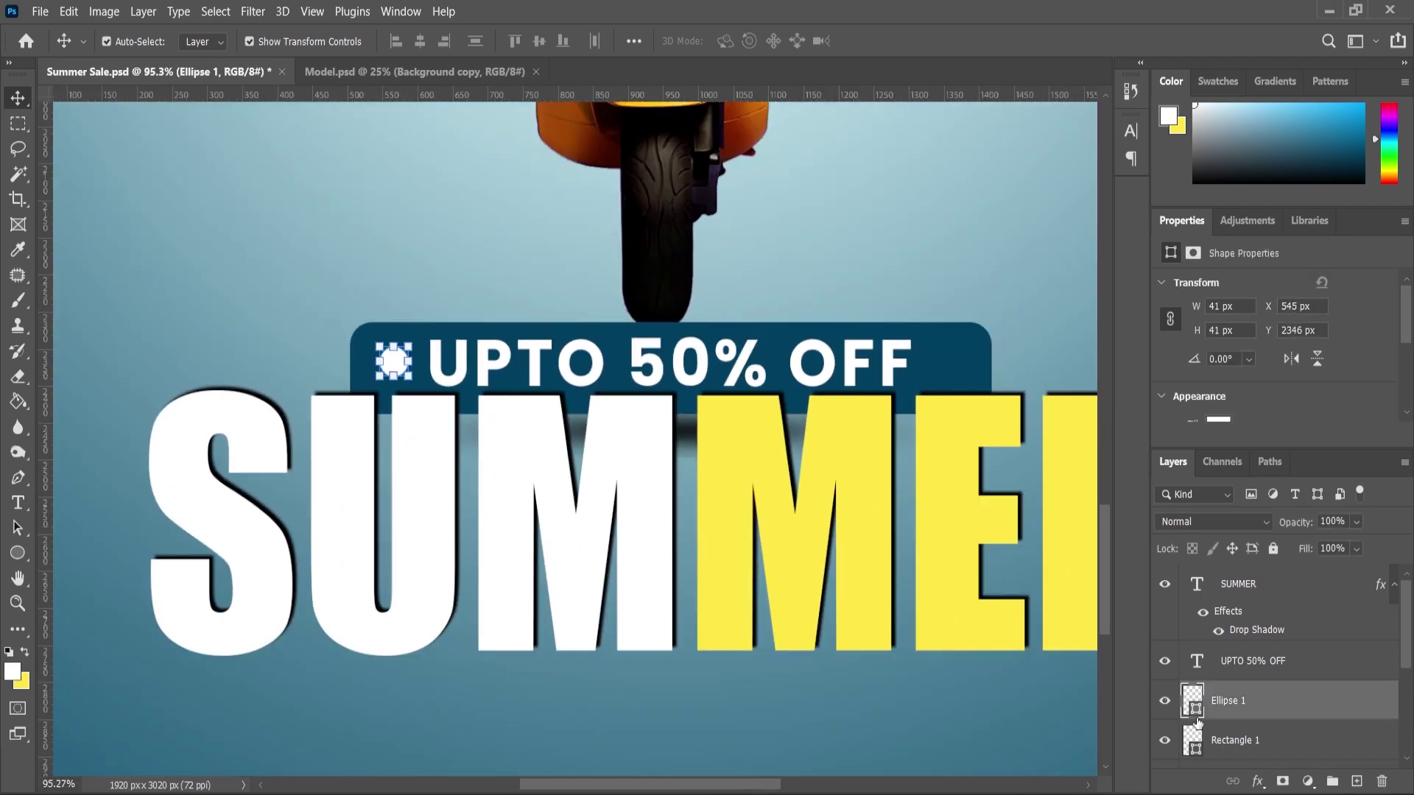
Duplicate the white circle and move the copy to the other end of the banner, just after the word OFF.
{"action": "key", "text": "ctrl+j"}
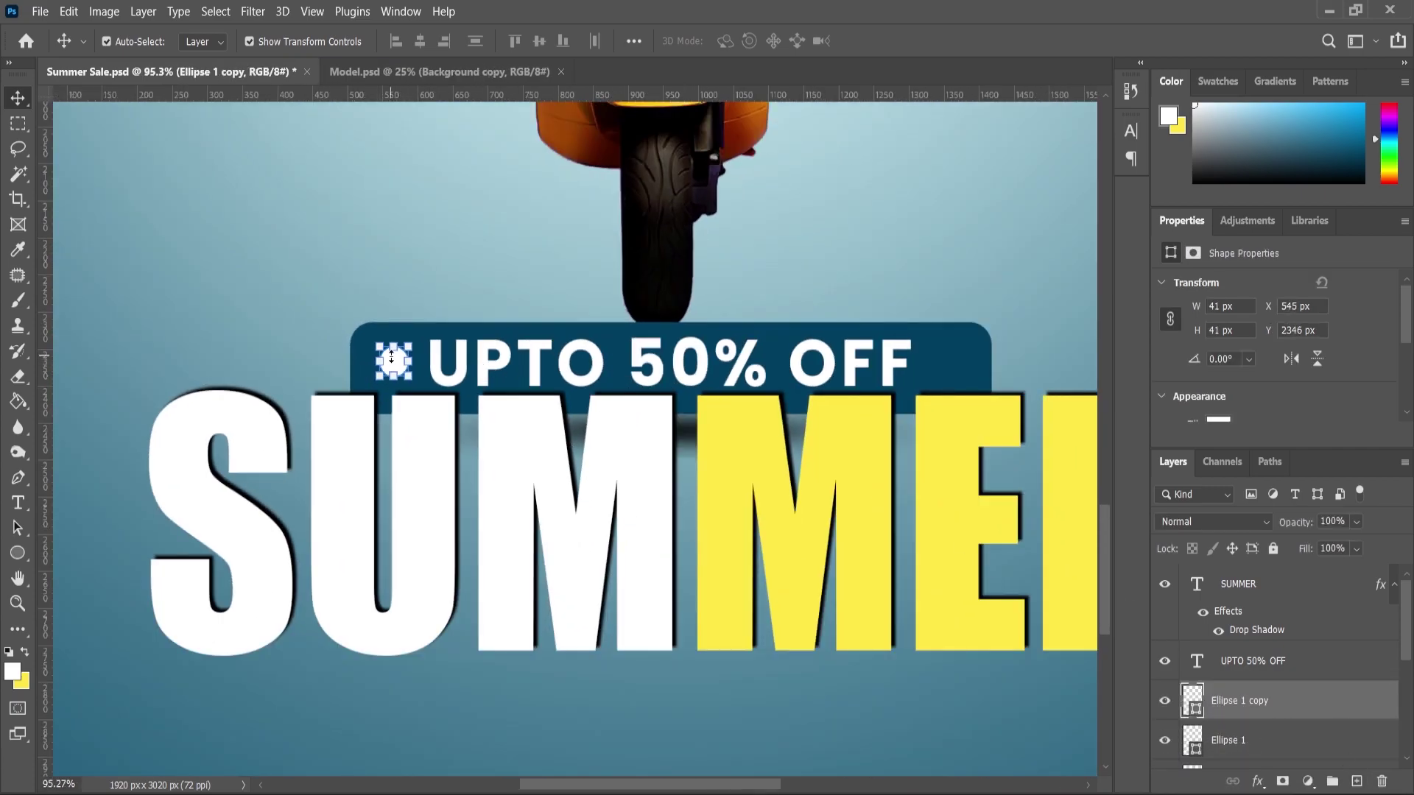
{"action": "left_click_drag", "start_coordinate": [396, 370], "coordinate": [950, 395]}
{"action": "scroll", "coordinate": [552, 411], "scroll_direction": "down", "scroll_amount": 5}
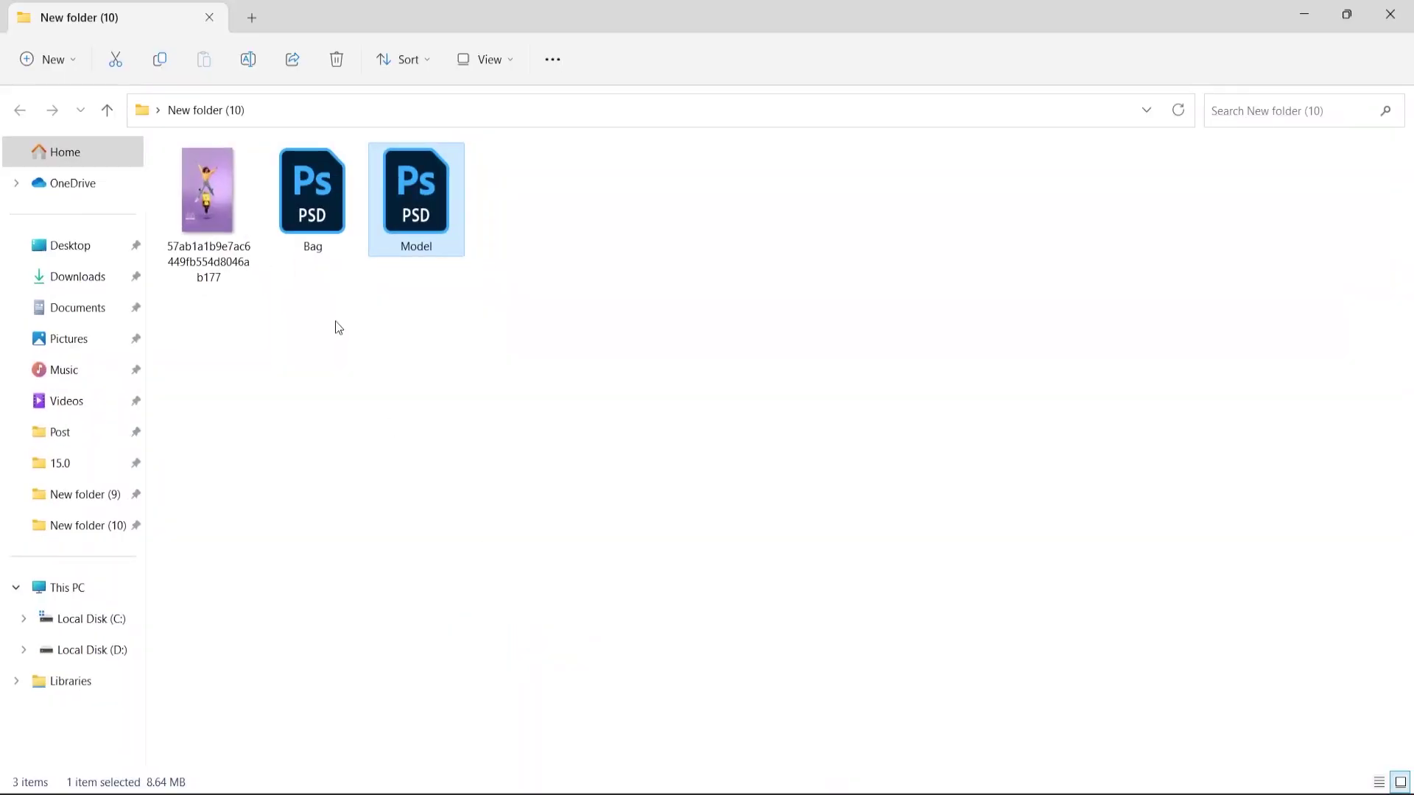
Open the Bag file from File Explorer in Photoshop and bring its red SALE bag layer into the Summer Sale document.
{"action": "double_click", "coordinate": [312, 193]}
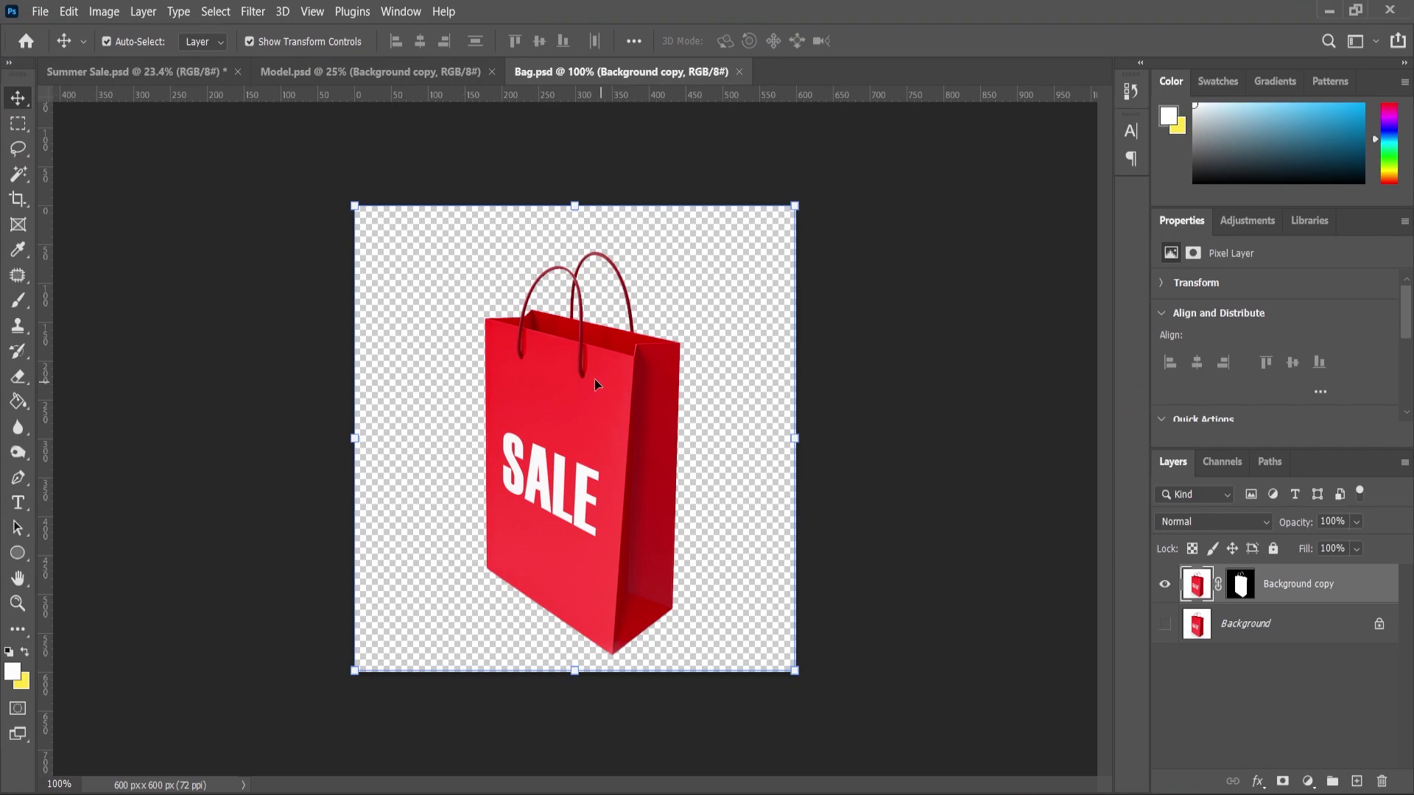
{"action": "left_click_drag", "start_coordinate": [594, 378], "coordinate": [480, 330]}
{"action": "scroll", "coordinate": [486, 327], "scroll_direction": "up", "scroll_amount": 8}
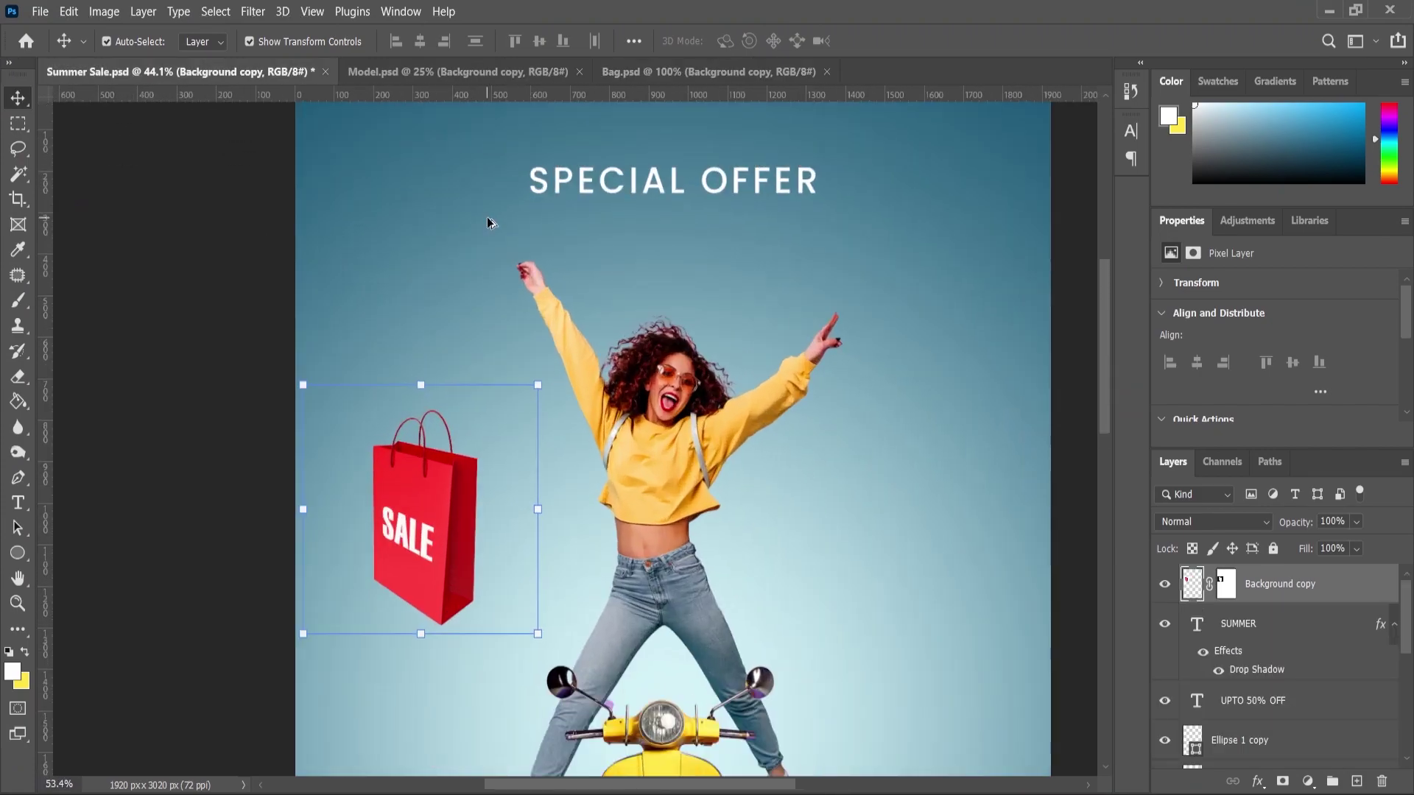
Scale the SALE bag to 59.02%, rotate it to 14.21° and position it hanging from the model's raised hand beside SPECIAL OFFER.
{"action": "left_click_drag", "start_coordinate": [449, 508], "coordinate": [524, 315]}
{"action": "scroll", "coordinate": [621, 226], "scroll_direction": "up", "scroll_amount": 4}
{"action": "left_click_drag", "start_coordinate": [637, 206], "coordinate": [585, 348]}
{"action": "scroll", "coordinate": [562, 284], "scroll_direction": "up", "scroll_amount": 3}
{"action": "left_click_drag", "start_coordinate": [368, 453], "coordinate": [400, 420]}
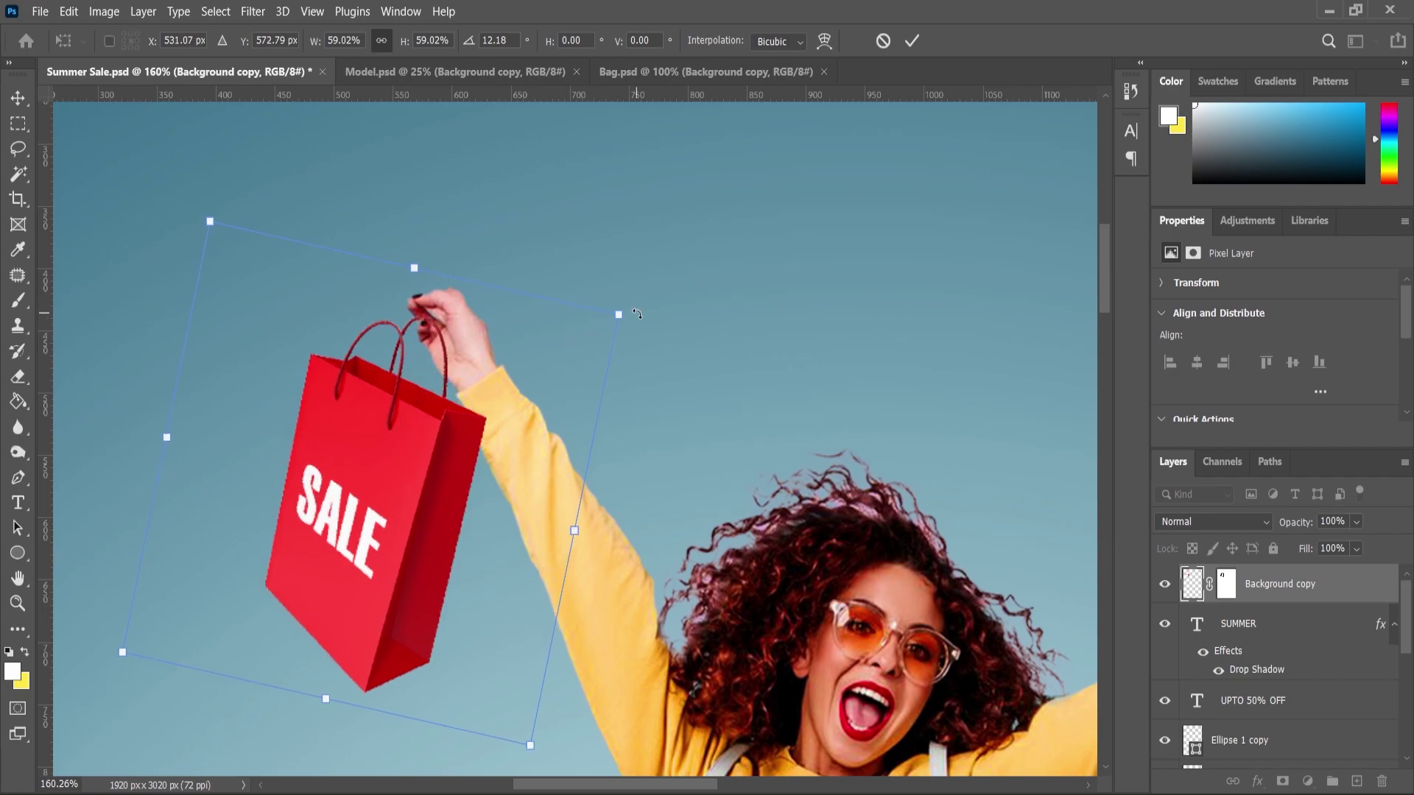
{"action": "left_click_drag", "start_coordinate": [632, 317], "coordinate": [638, 325]}
{"action": "key", "text": "Return"}
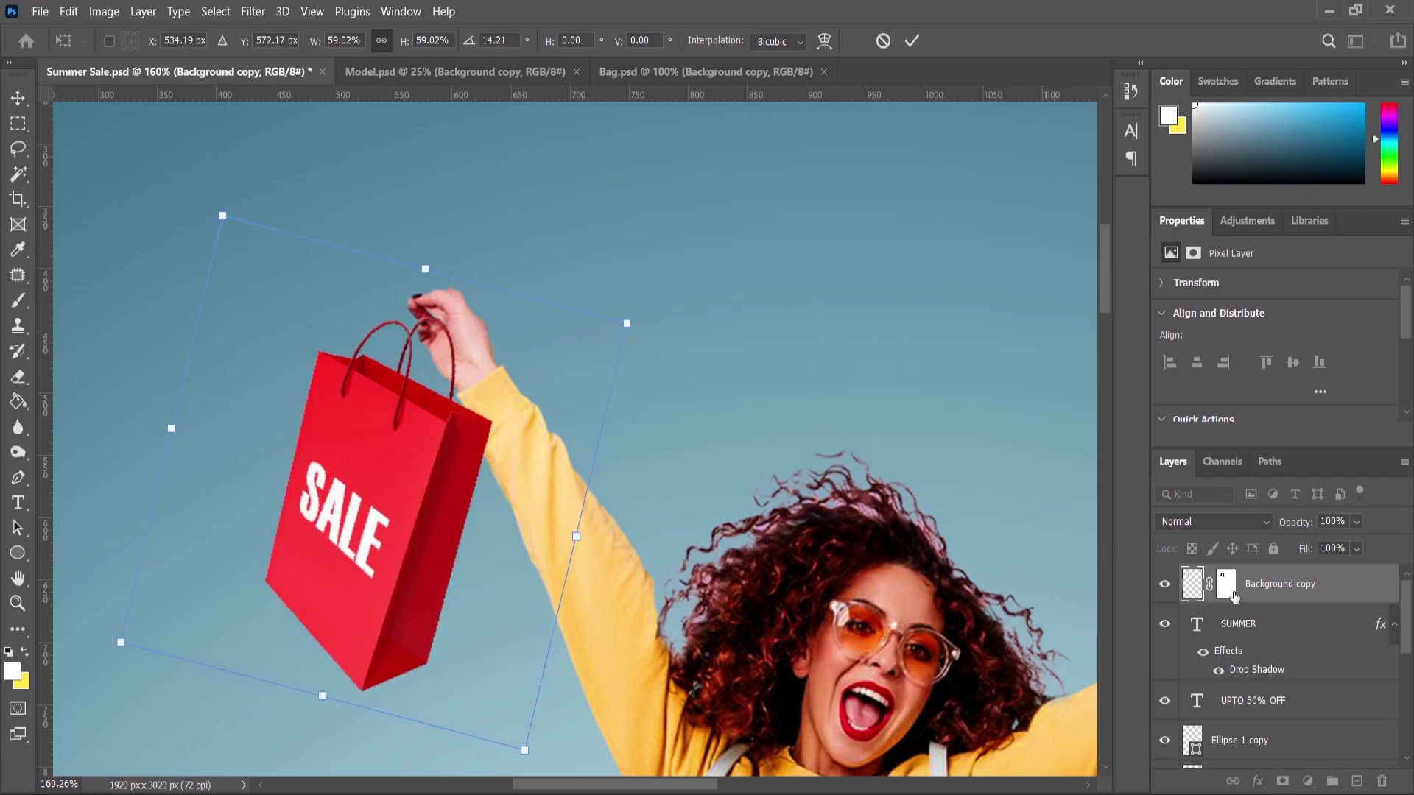
Paint black on the bag's layer mask with an 8 px brush to hide the handle where it crosses the hand.
{"action": "scroll", "coordinate": [435, 405], "scroll_direction": "up", "scroll_amount": 5}
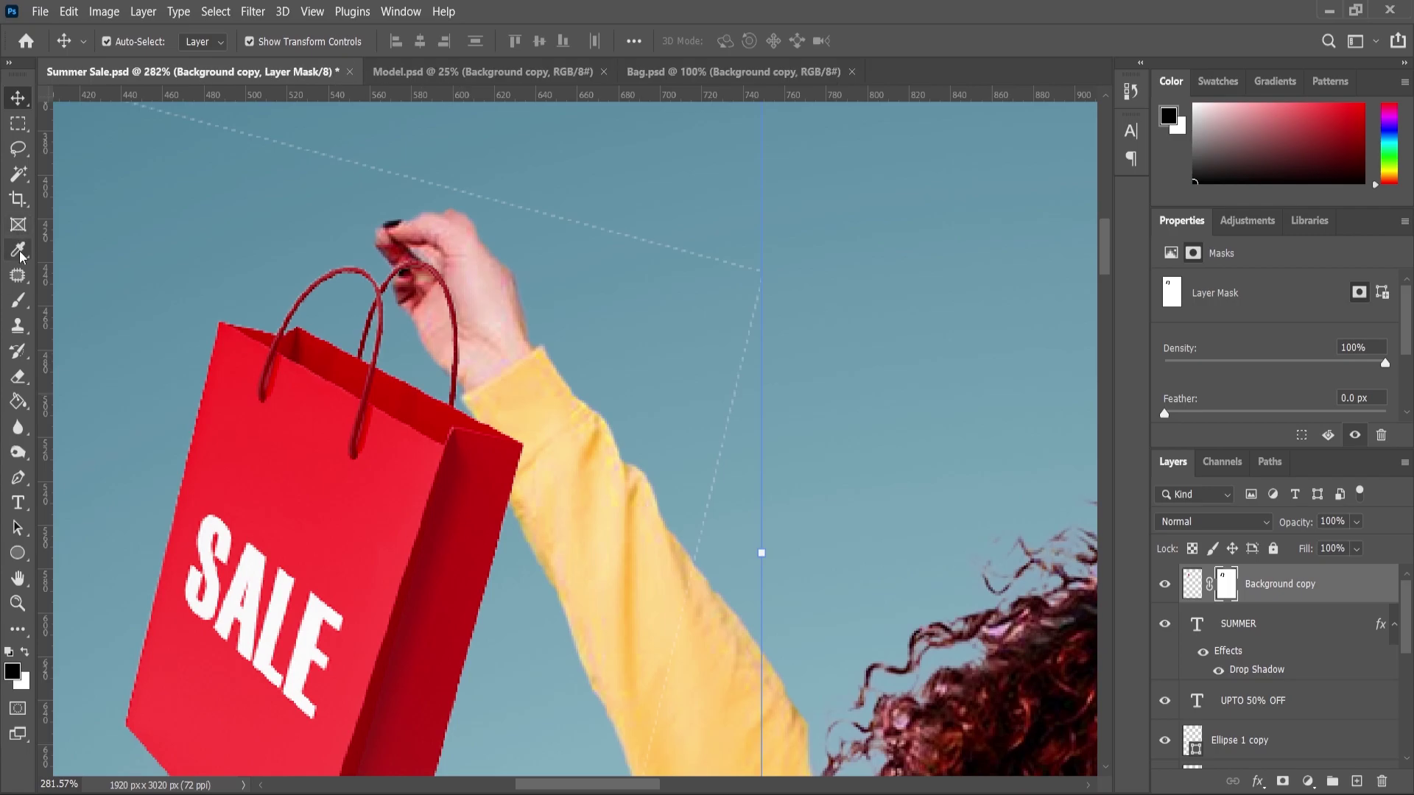
{"action": "left_click", "coordinate": [18, 301]}
{"action": "scroll", "coordinate": [456, 265], "scroll_direction": "down", "scroll_amount": 6}
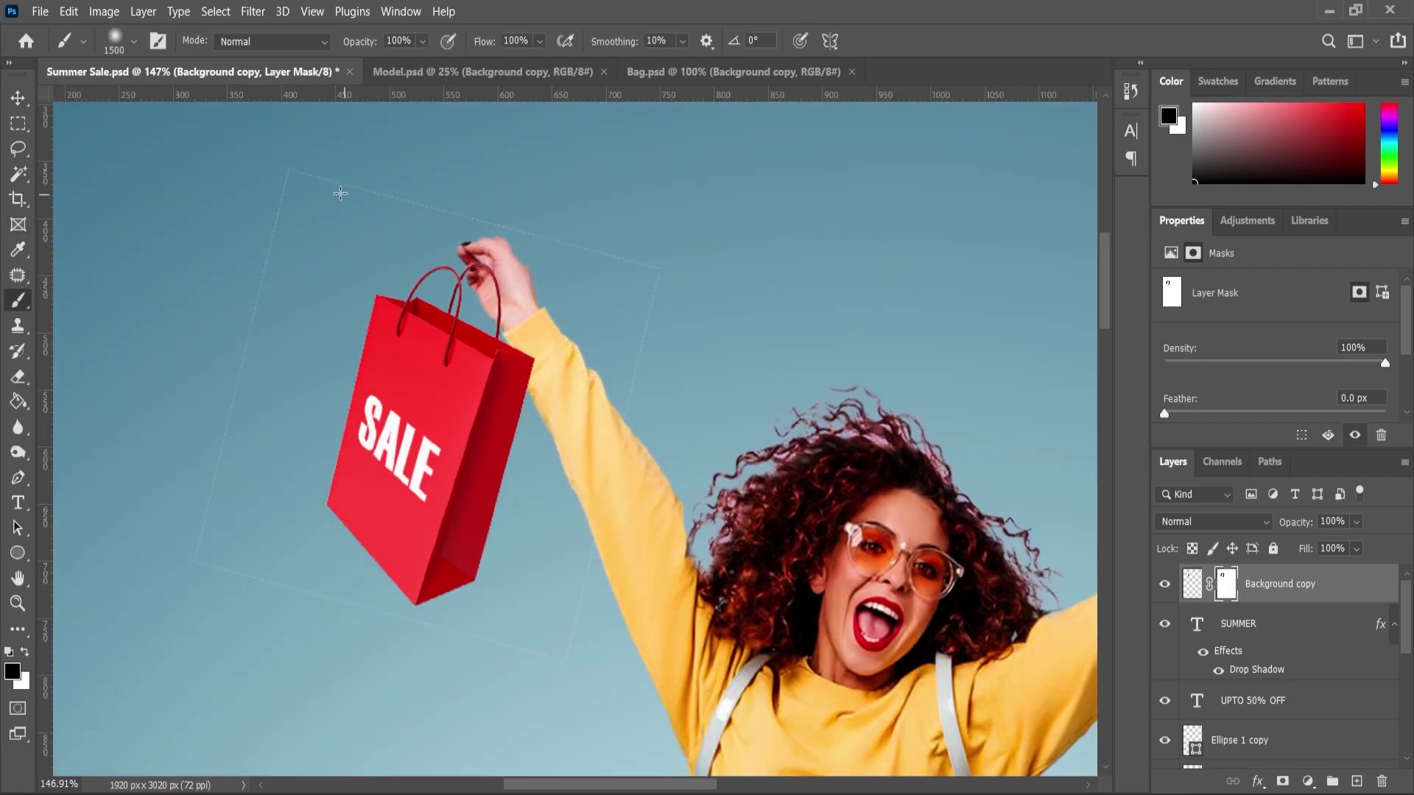
{"action": "right_click", "coordinate": [326, 199]}
{"action": "key", "text": "Return"}
{"action": "scroll", "coordinate": [474, 280], "scroll_direction": "up", "scroll_amount": 4}
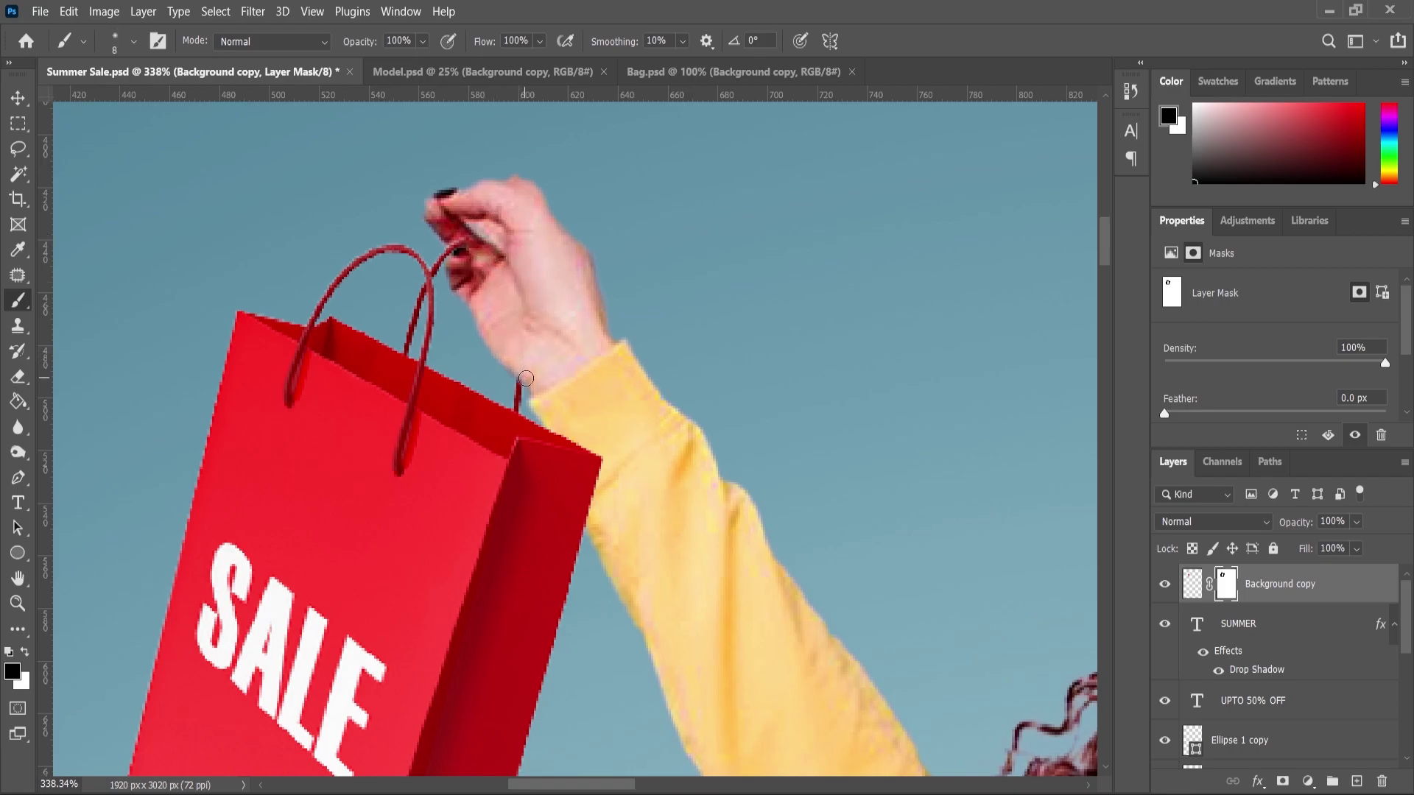
{"action": "scroll", "coordinate": [540, 338], "scroll_direction": "down", "scroll_amount": 6}
{"action": "scroll", "coordinate": [522, 351], "scroll_direction": "up", "scroll_amount": 3}
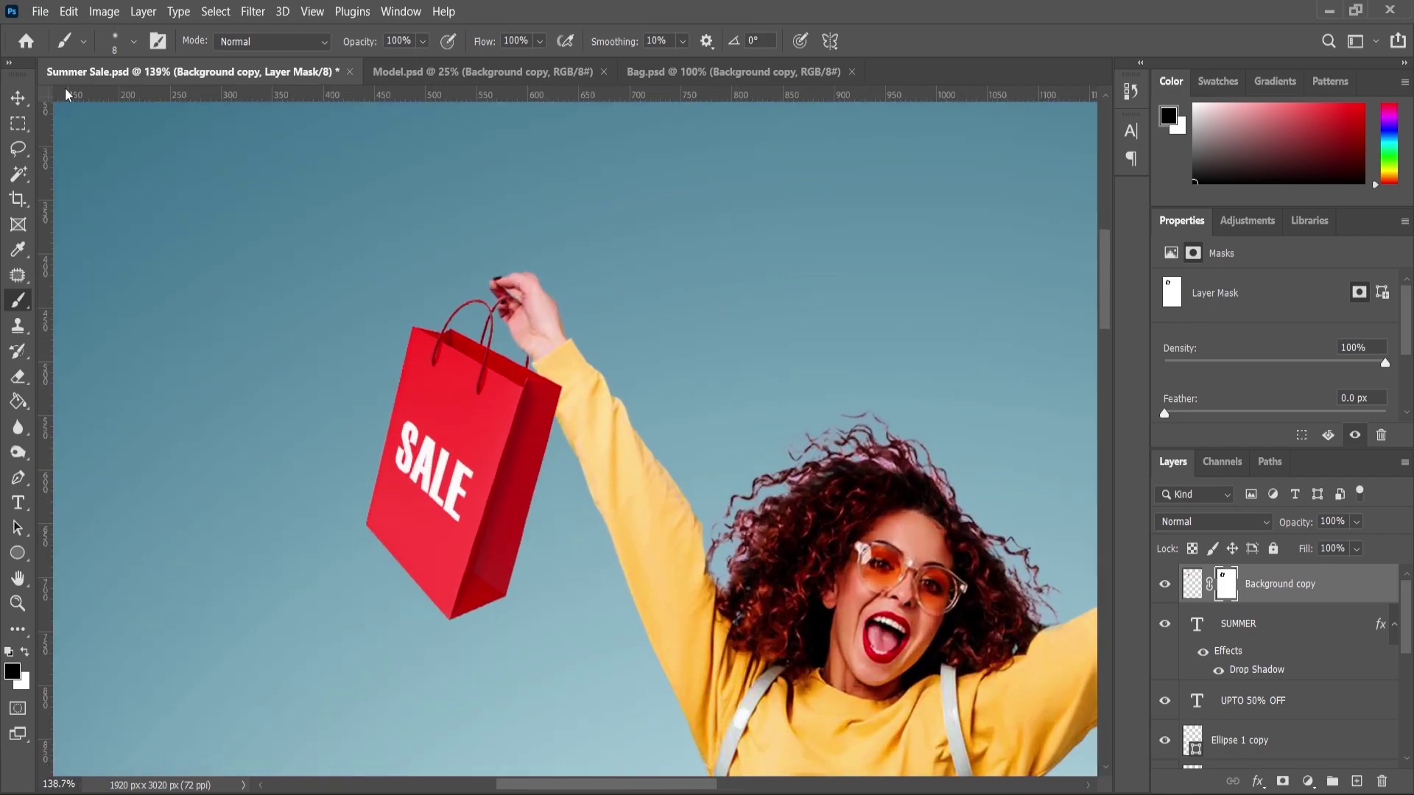
Duplicate the SALE bag layer, place the copy beneath the original, and offset and rotate it slightly so it shows behind the first bag.
{"action": "left_click", "coordinate": [23, 98]}
{"action": "left_click_drag", "start_coordinate": [1244, 612], "coordinate": [1356, 782]}
{"action": "left_click_drag", "start_coordinate": [464, 521], "coordinate": [476, 550]}
{"action": "left_click_drag", "start_coordinate": [1275, 588], "coordinate": [1272, 641]}
{"action": "left_click_drag", "start_coordinate": [477, 635], "coordinate": [477, 645]}
{"action": "left_click_drag", "start_coordinate": [697, 744], "coordinate": [748, 686]}
{"action": "left_click", "coordinate": [18, 604]}
{"action": "left_click", "coordinate": [580, 348], "text": "alt"}
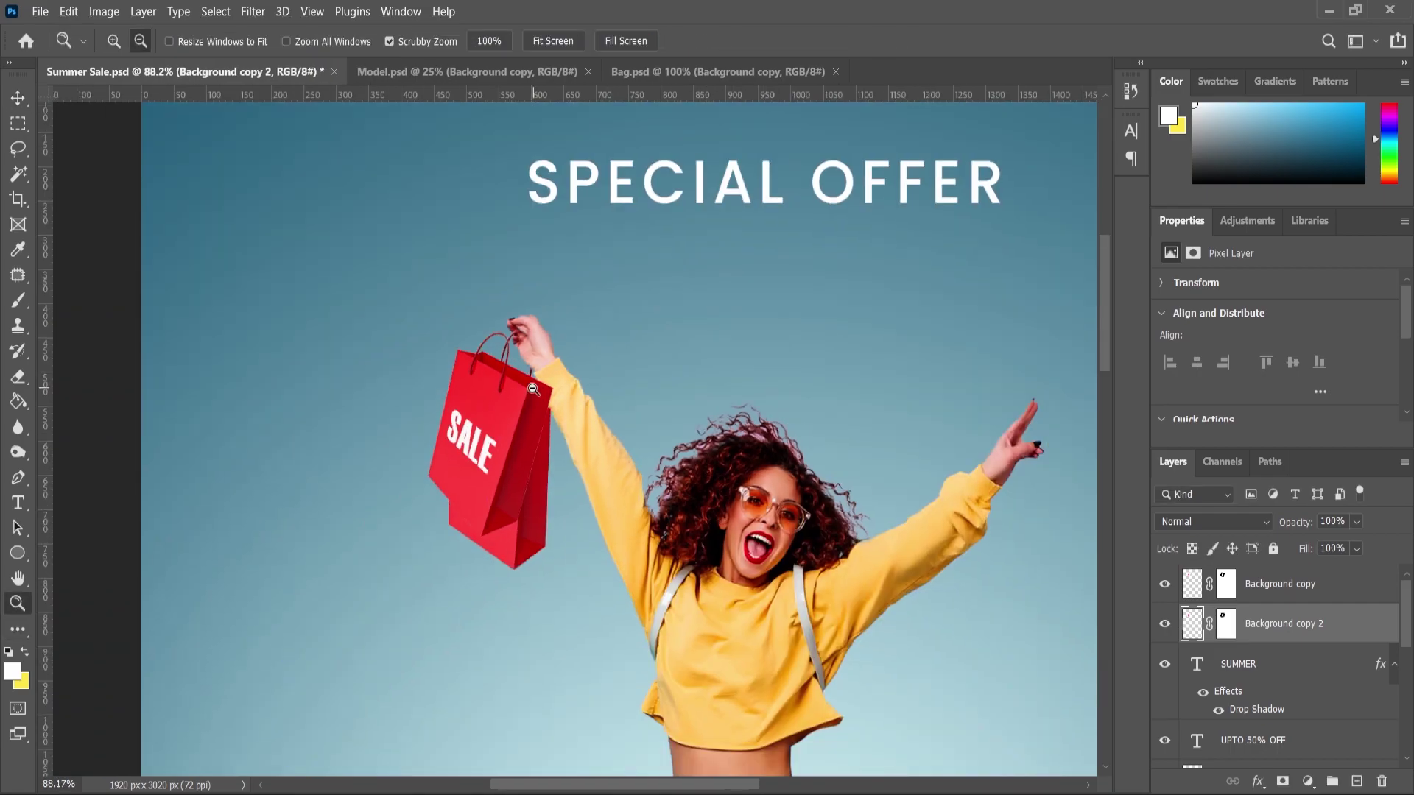
{"action": "scroll", "coordinate": [581, 347], "scroll_direction": "down", "scroll_amount": 2}
{"action": "scroll", "coordinate": [581, 347], "scroll_direction": "up", "scroll_amount": 1}
{"action": "scroll", "coordinate": [580, 348], "scroll_direction": "down", "scroll_amount": 1}
{"action": "scroll", "coordinate": [580, 348], "scroll_direction": "up", "scroll_amount": 2}
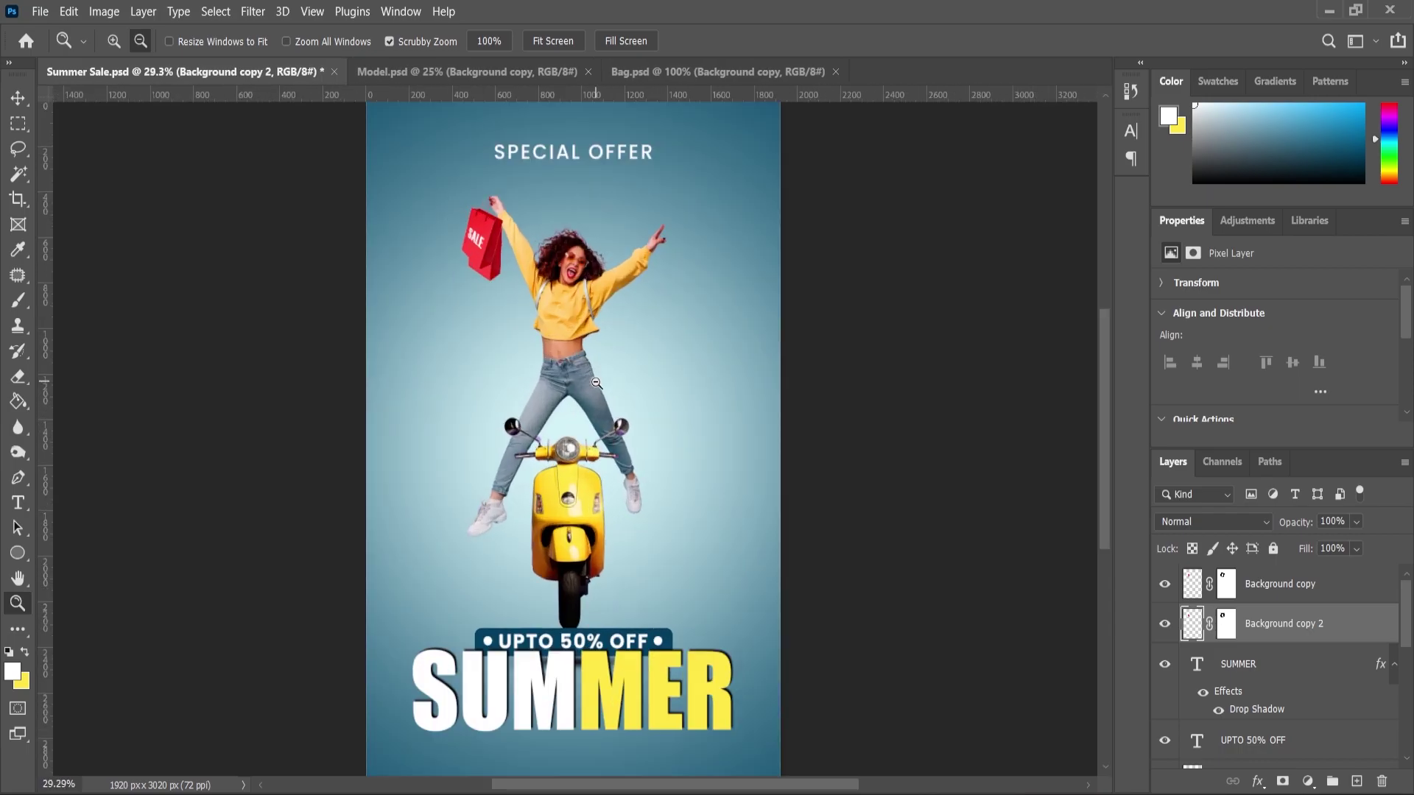
Delete Layer 2, located between the SPECIAL OFFER text and the model photo in the layer stack.
{"action": "scroll", "coordinate": [580, 347], "scroll_direction": "down", "scroll_amount": 2}
{"action": "key", "text": "alt+Tab"}
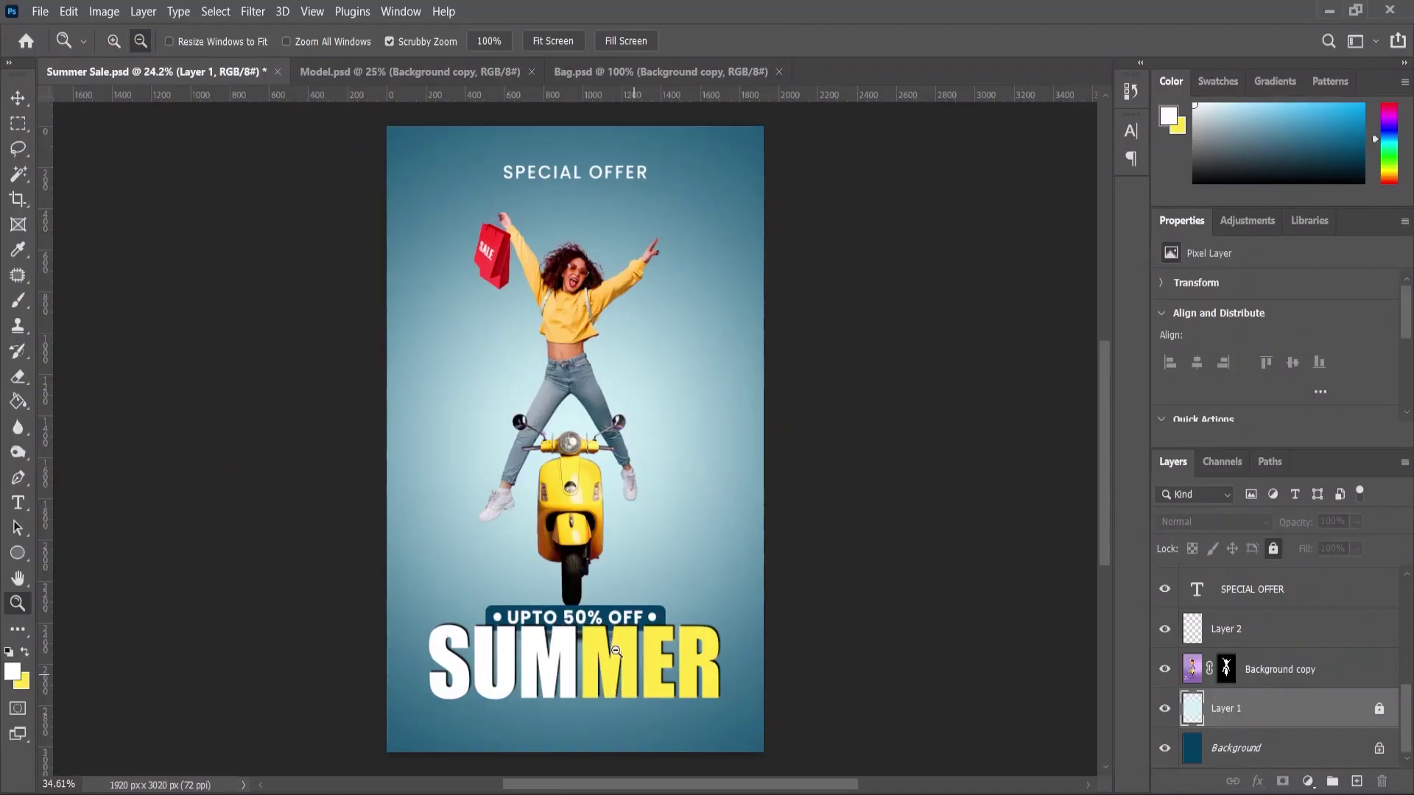
{"action": "scroll", "coordinate": [662, 660], "scroll_direction": "up", "scroll_amount": 1}
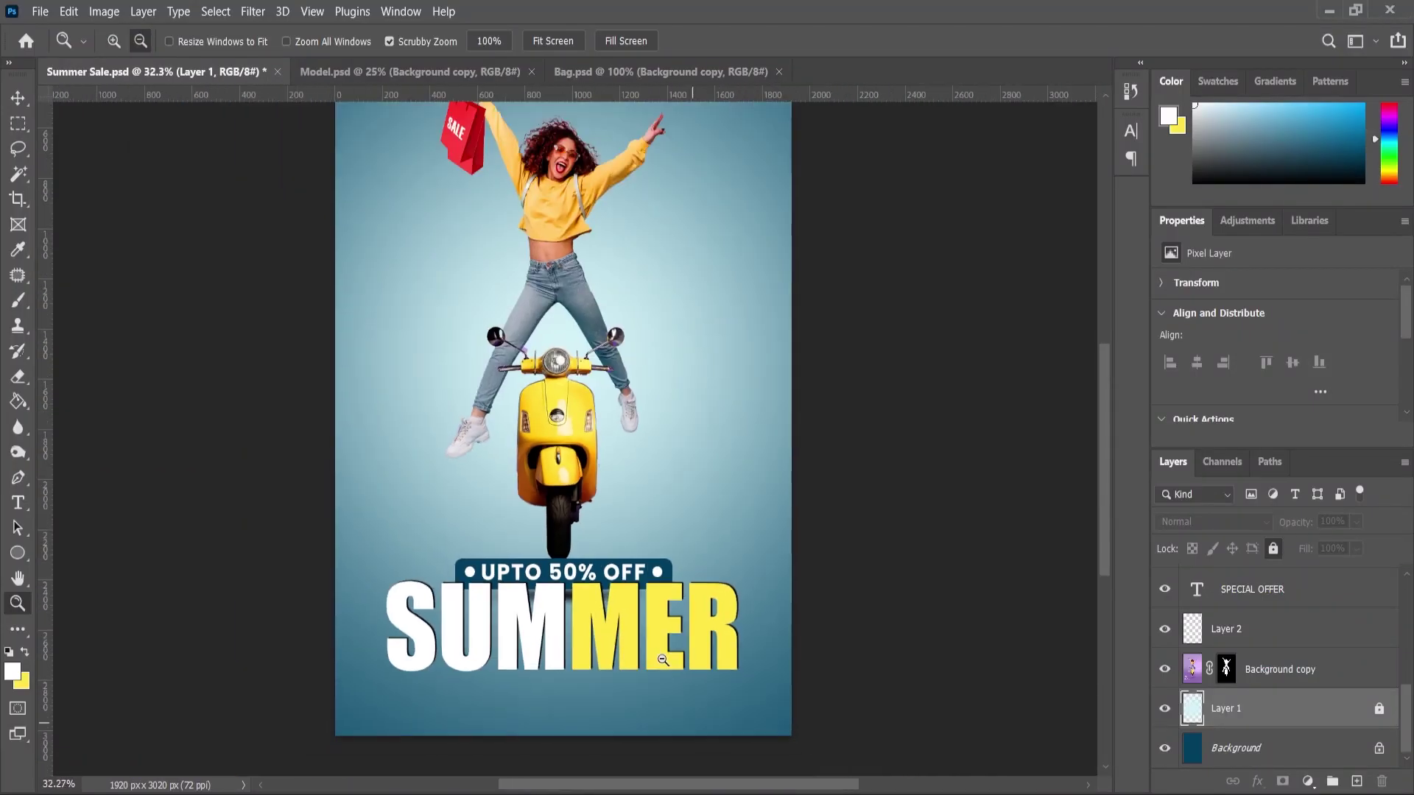
{"action": "left_click", "coordinate": [19, 98]}
{"action": "left_click", "coordinate": [1267, 669]}
{"action": "scroll", "coordinate": [1223, 640], "scroll_direction": "up", "scroll_amount": 1}
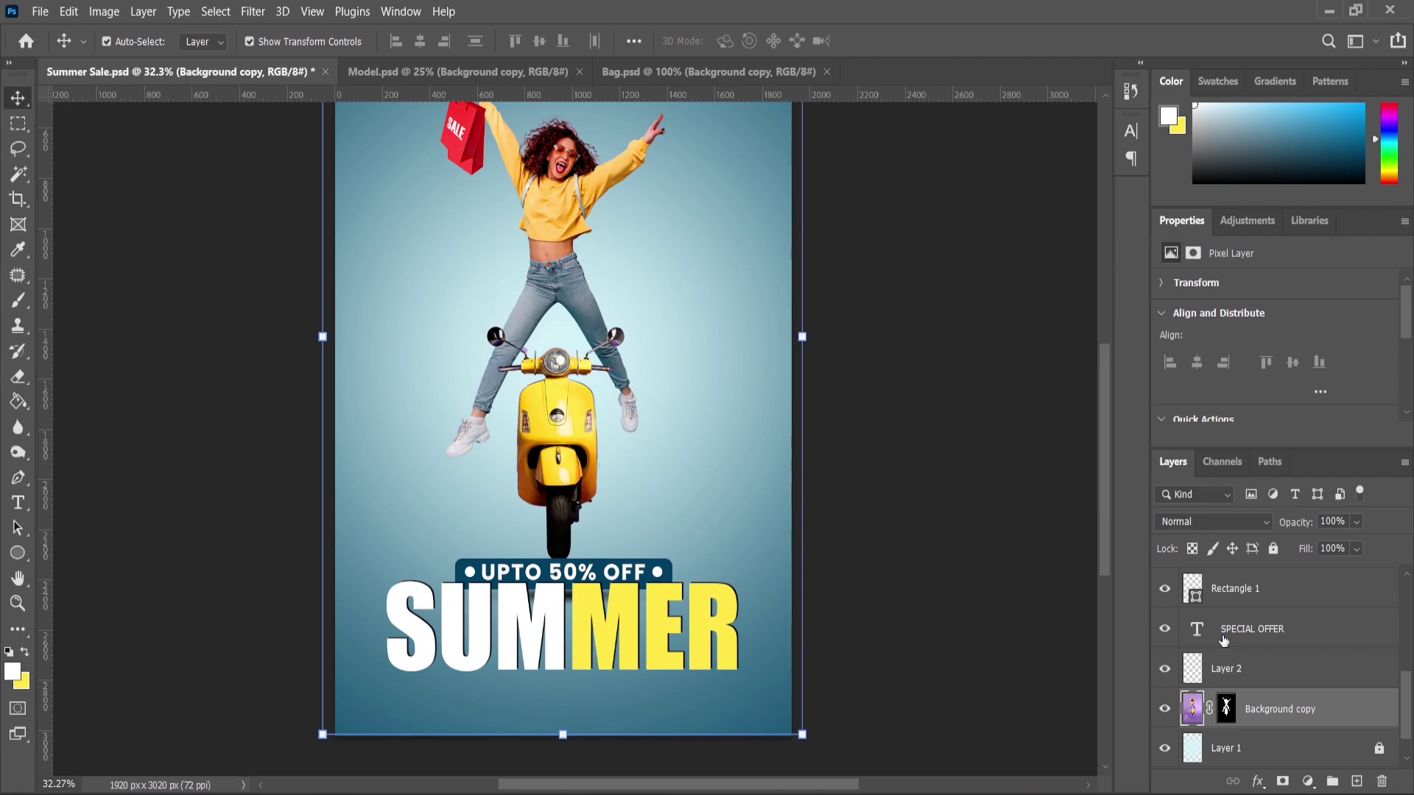
{"action": "left_click", "coordinate": [1228, 675]}
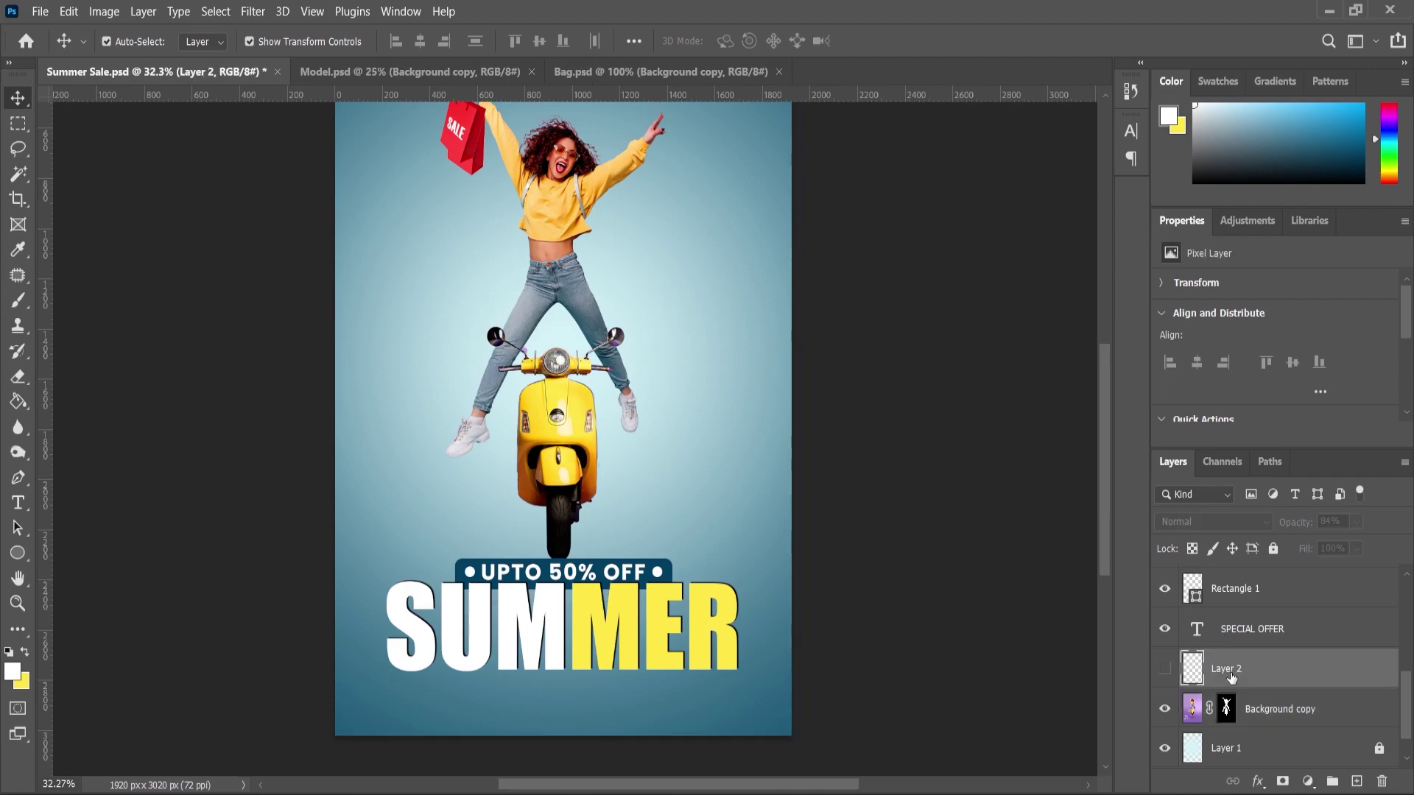
{"action": "key", "text": "Delete"}
{"action": "scroll", "coordinate": [576, 510], "scroll_direction": "down", "scroll_amount": 3}
{"action": "left_click_drag", "start_coordinate": [757, 728], "coordinate": [784, 769]}
{"action": "key", "text": "ctrl+z"}
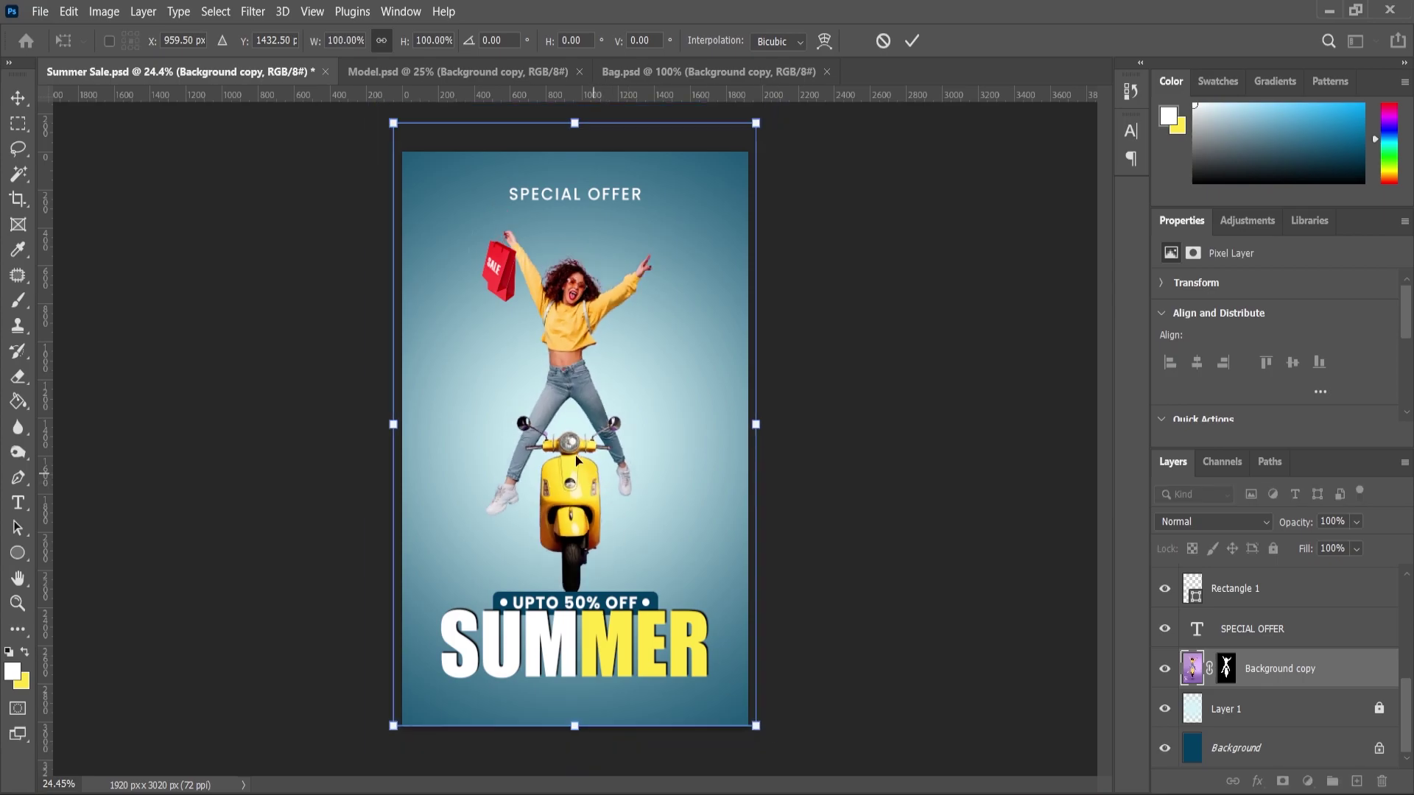
{"action": "scroll", "coordinate": [532, 281], "scroll_direction": "up", "scroll_amount": 5}
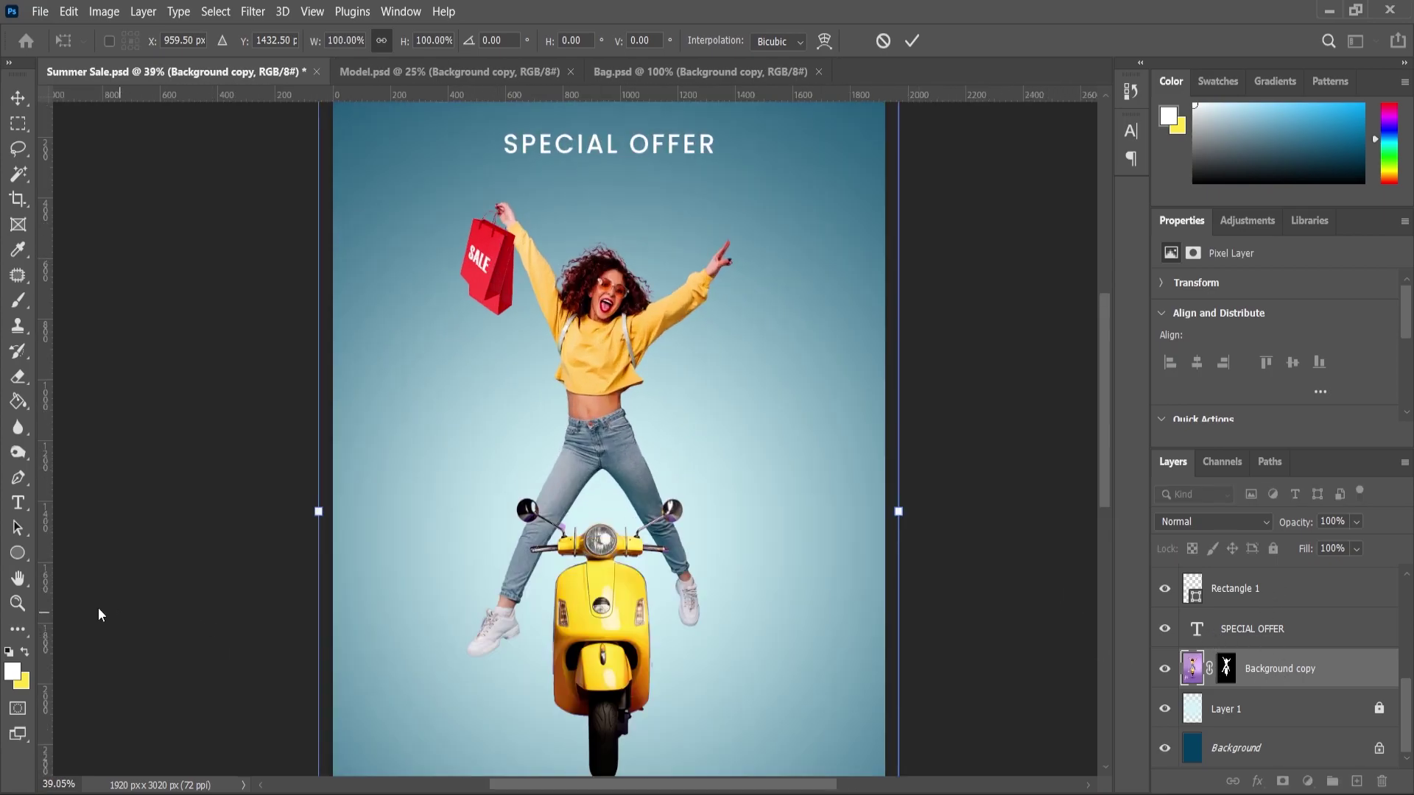
{"action": "key", "text": "Return"}
Scale the model on the scooter together with both SALE bag layers to 124.52% and shift them down behind the SUMMER text.
{"action": "scroll", "coordinate": [417, 226], "scroll_direction": "up", "scroll_amount": 2}
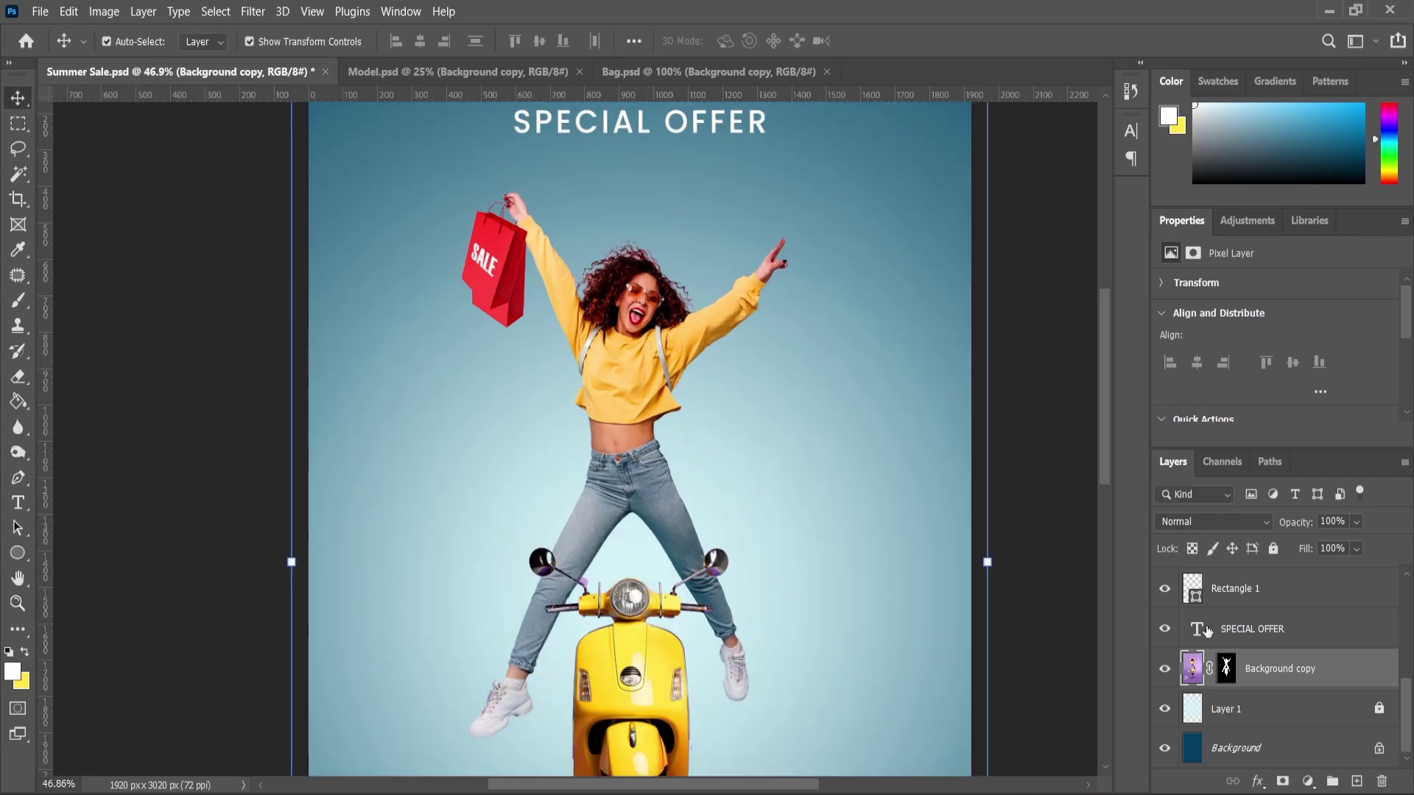
{"action": "left_click", "coordinate": [1220, 626]}
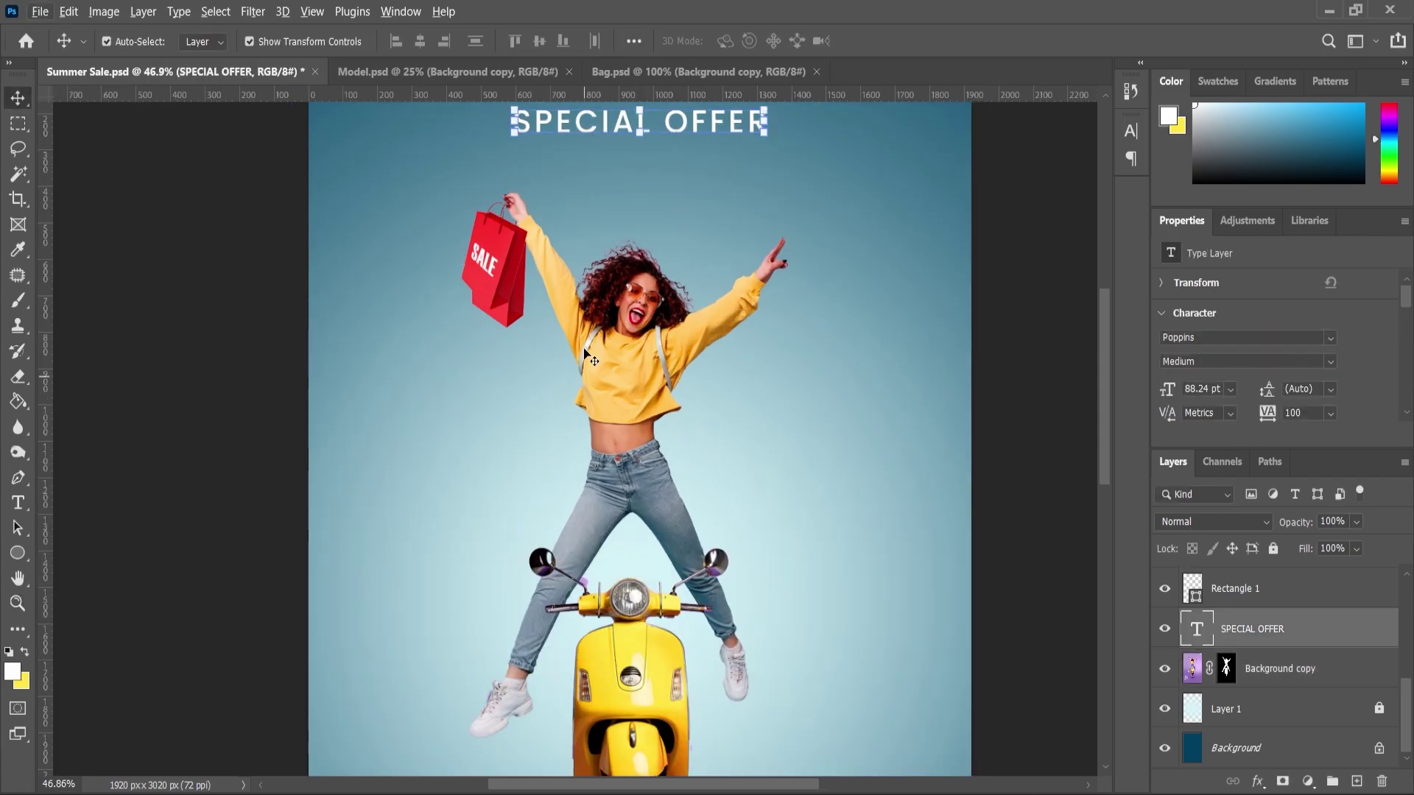
{"action": "left_click", "coordinate": [505, 296]}
{"action": "left_click", "coordinate": [1223, 622], "text": "shift"}
{"action": "scroll", "coordinate": [770, 480], "scroll_direction": "down", "scroll_amount": 2}
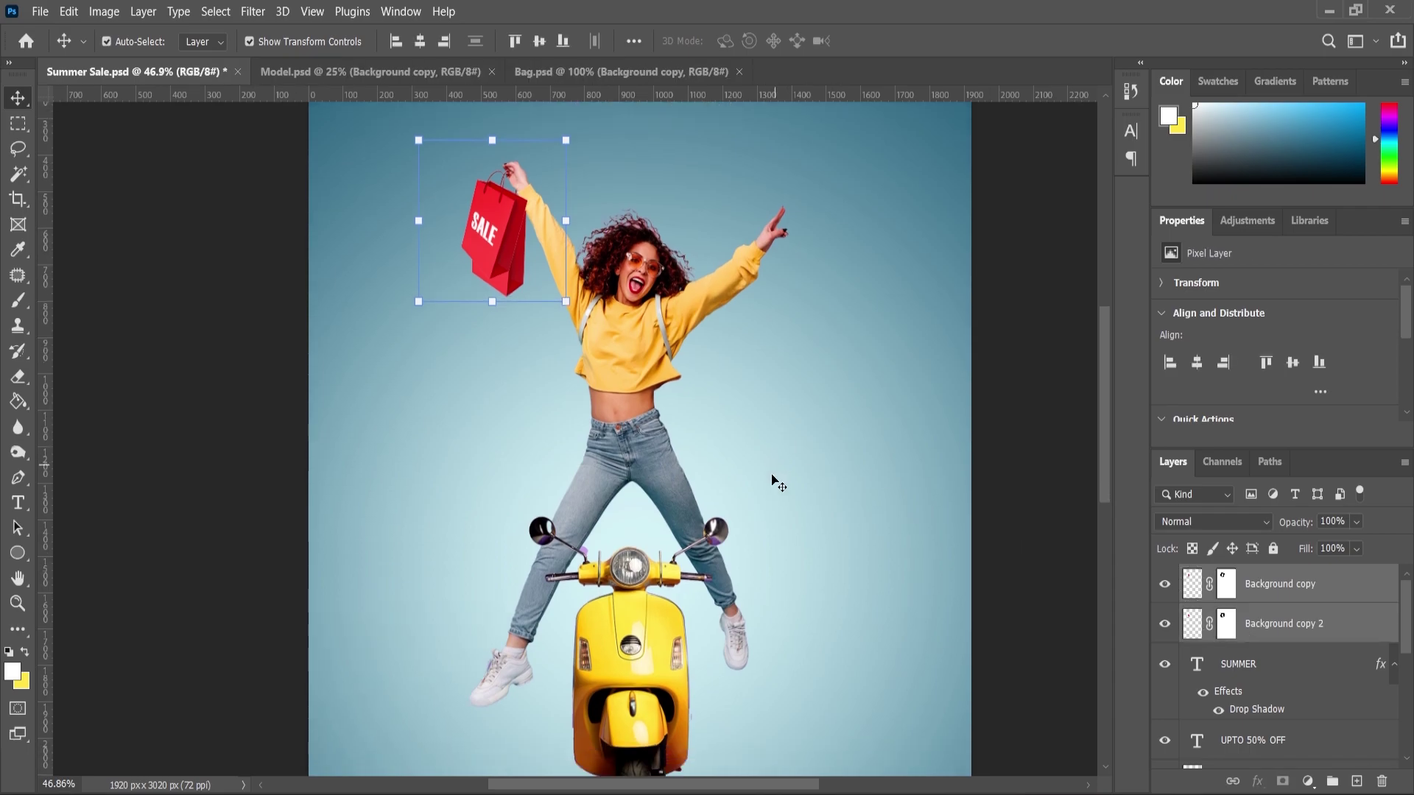
{"action": "scroll", "coordinate": [639, 490], "scroll_direction": "down", "scroll_amount": 2}
{"action": "left_click_drag", "start_coordinate": [741, 146], "coordinate": [775, 92]}
{"action": "scroll", "coordinate": [589, 410], "scroll_direction": "up", "scroll_amount": 1}
{"action": "left_click_drag", "start_coordinate": [570, 464], "coordinate": [576, 509]}
{"action": "left_click_drag", "start_coordinate": [824, 474], "coordinate": [831, 476]}
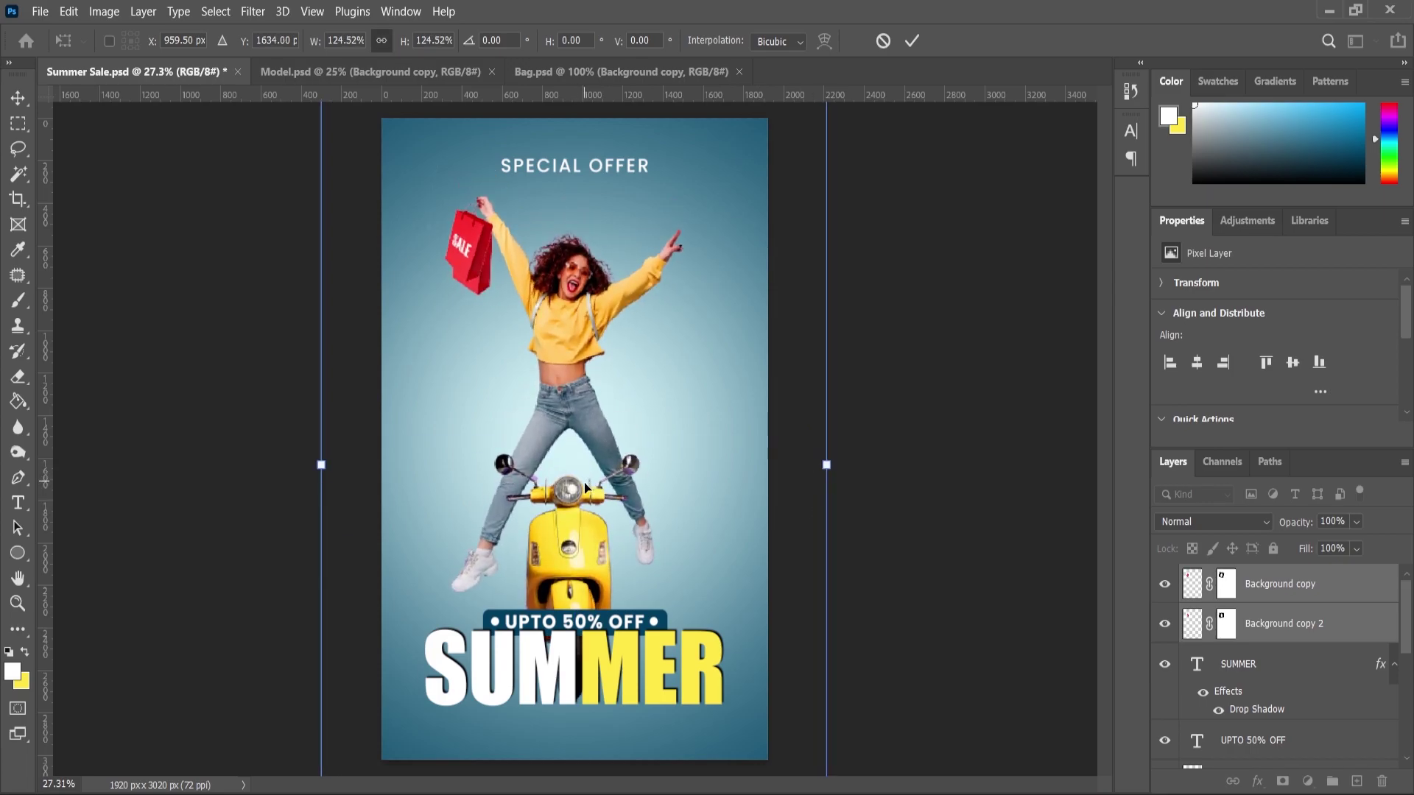
{"action": "left_click_drag", "start_coordinate": [585, 488], "coordinate": [586, 494]}
{"action": "left_click", "coordinate": [24, 610]}
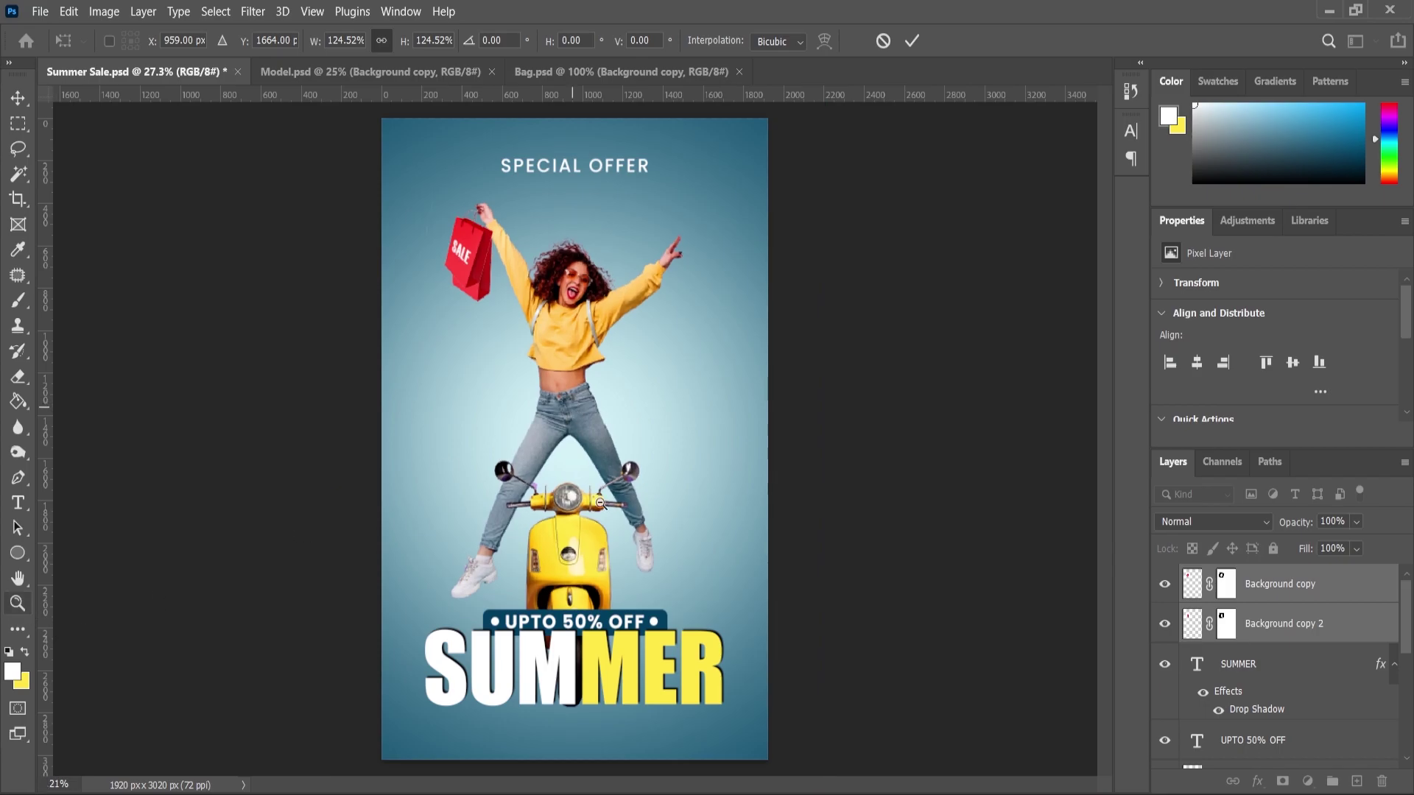
Scale the SUMMER text to 110.85% and reposition it just below the UPTO 50% OFF banner.
{"action": "scroll", "coordinate": [586, 626], "scroll_direction": "up", "scroll_amount": 4}
{"action": "scroll", "coordinate": [587, 641], "scroll_direction": "down", "scroll_amount": 3}
{"action": "scroll", "coordinate": [590, 652], "scroll_direction": "up", "scroll_amount": 3}
{"action": "key", "text": "v"}
{"action": "left_click_drag", "start_coordinate": [628, 626], "coordinate": [628, 641]}
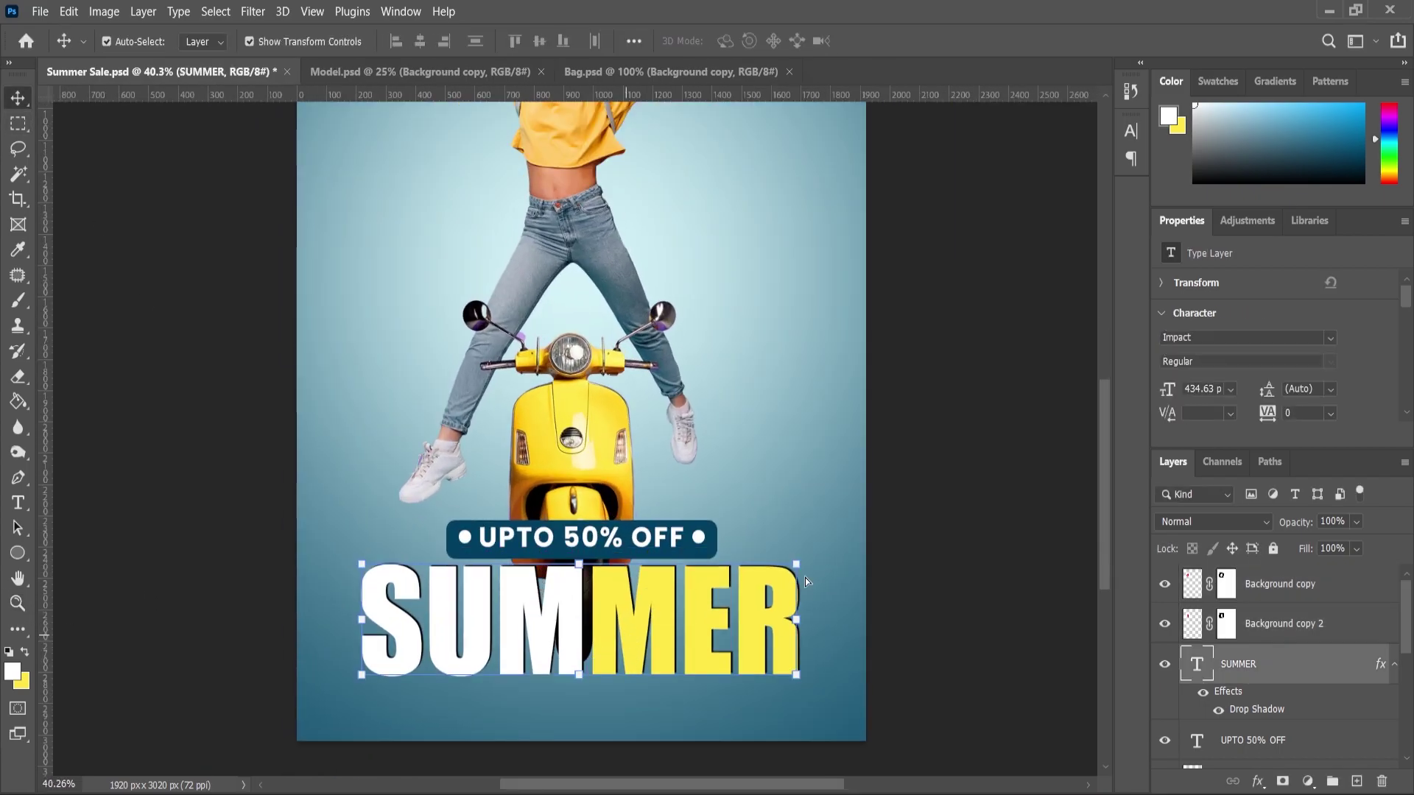
{"action": "key", "text": "ctrl+t"}
{"action": "left_click_drag", "start_coordinate": [805, 552], "coordinate": [828, 544]}
{"action": "left_click_drag", "start_coordinate": [670, 627], "coordinate": [670, 616]}
{"action": "left_click", "coordinate": [15, 611]}
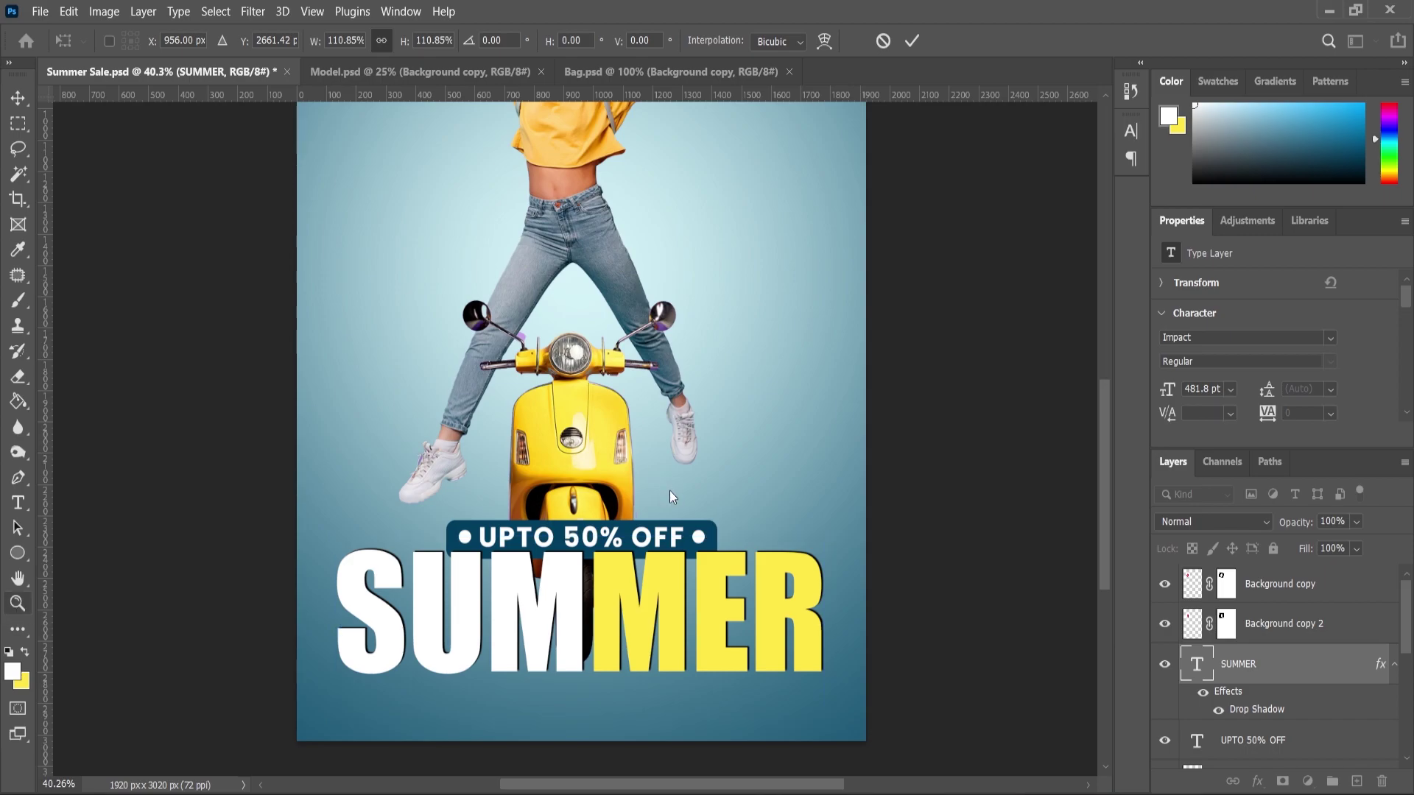
Add a text layer reading "Sale" beside the scooter, near the model's lower leg.
{"action": "scroll", "coordinate": [670, 509], "scroll_direction": "down", "scroll_amount": 5}
{"action": "scroll", "coordinate": [638, 597], "scroll_direction": "up", "scroll_amount": 2}
{"action": "scroll", "coordinate": [48, 506], "scroll_direction": "up", "scroll_amount": 1}
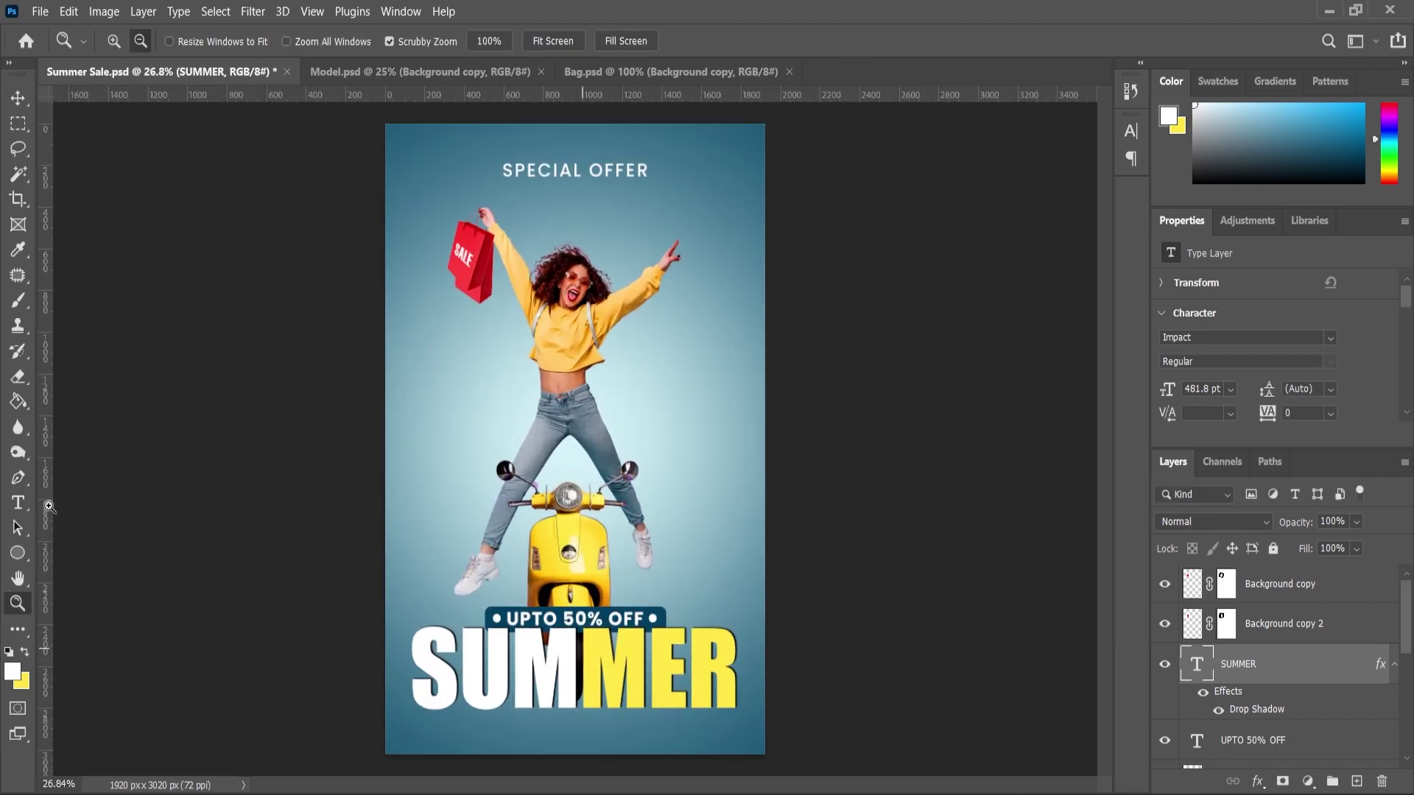
{"action": "left_click", "coordinate": [18, 504]}
{"action": "scroll", "coordinate": [477, 523], "scroll_direction": "up", "scroll_amount": 1}
{"action": "left_click", "coordinate": [472, 521]}
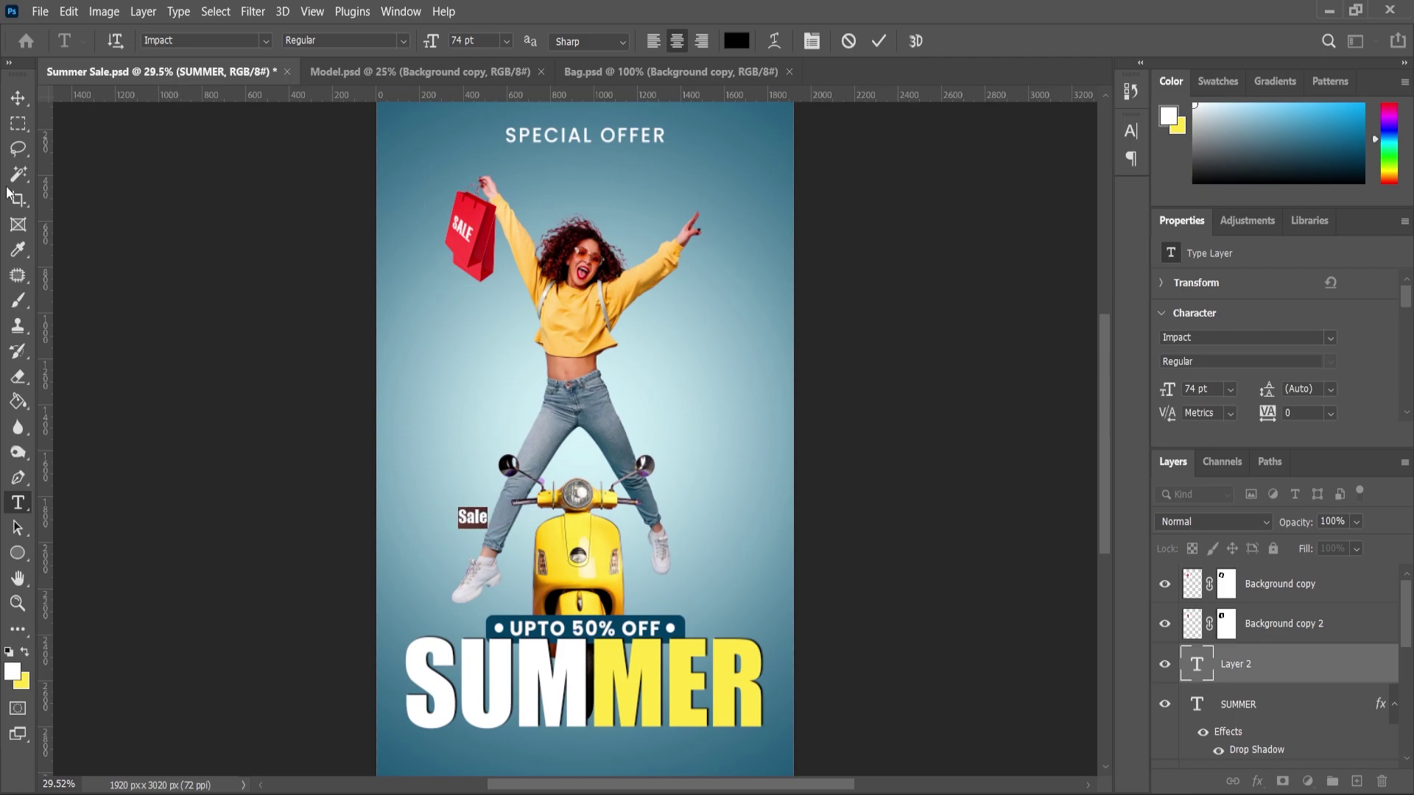
Colour the Sale text with the dark blue sampled from the poster and set its font to Great Sejagad.
{"action": "left_click", "coordinate": [18, 254]}
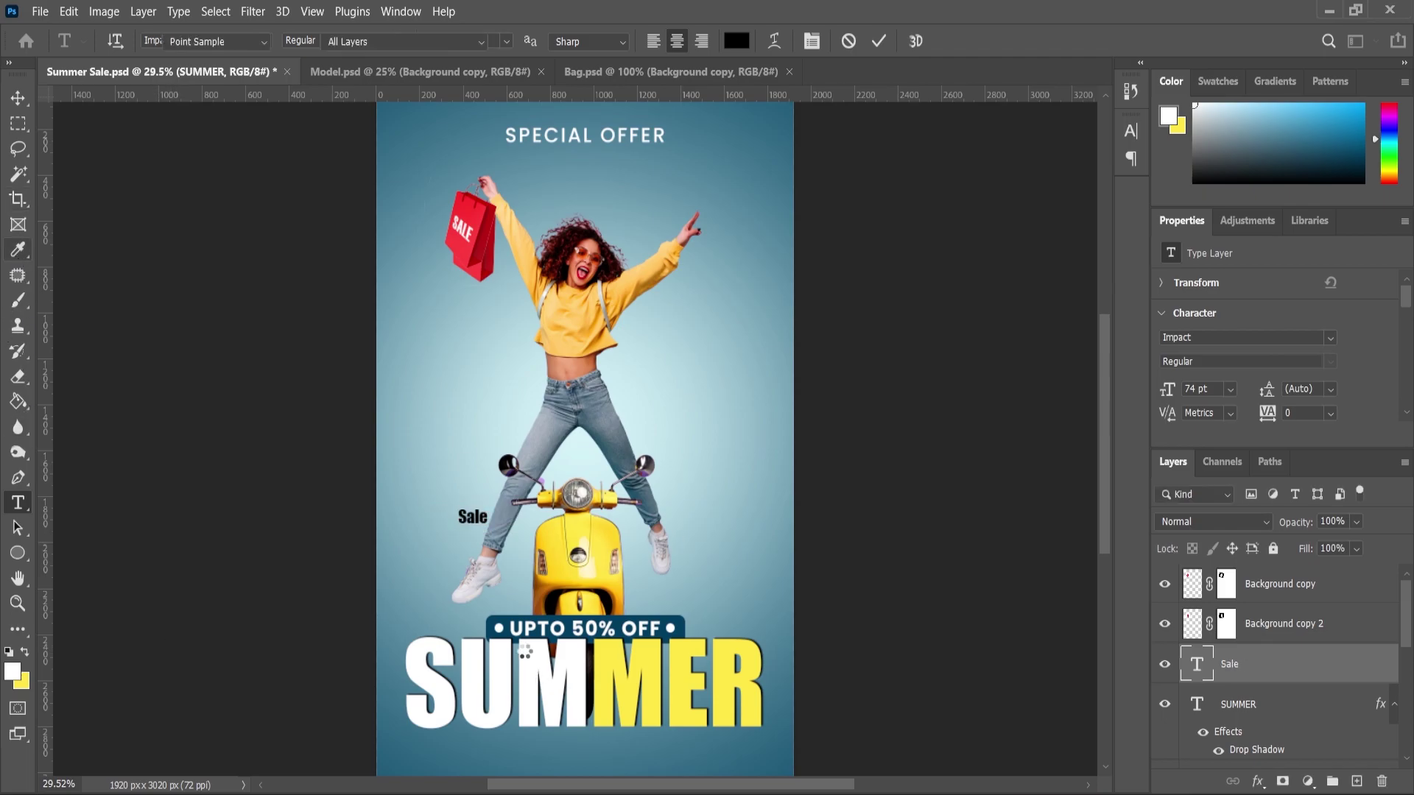
{"action": "scroll", "coordinate": [518, 642], "scroll_direction": "up", "scroll_amount": 4}
{"action": "left_click", "coordinate": [379, 604]}
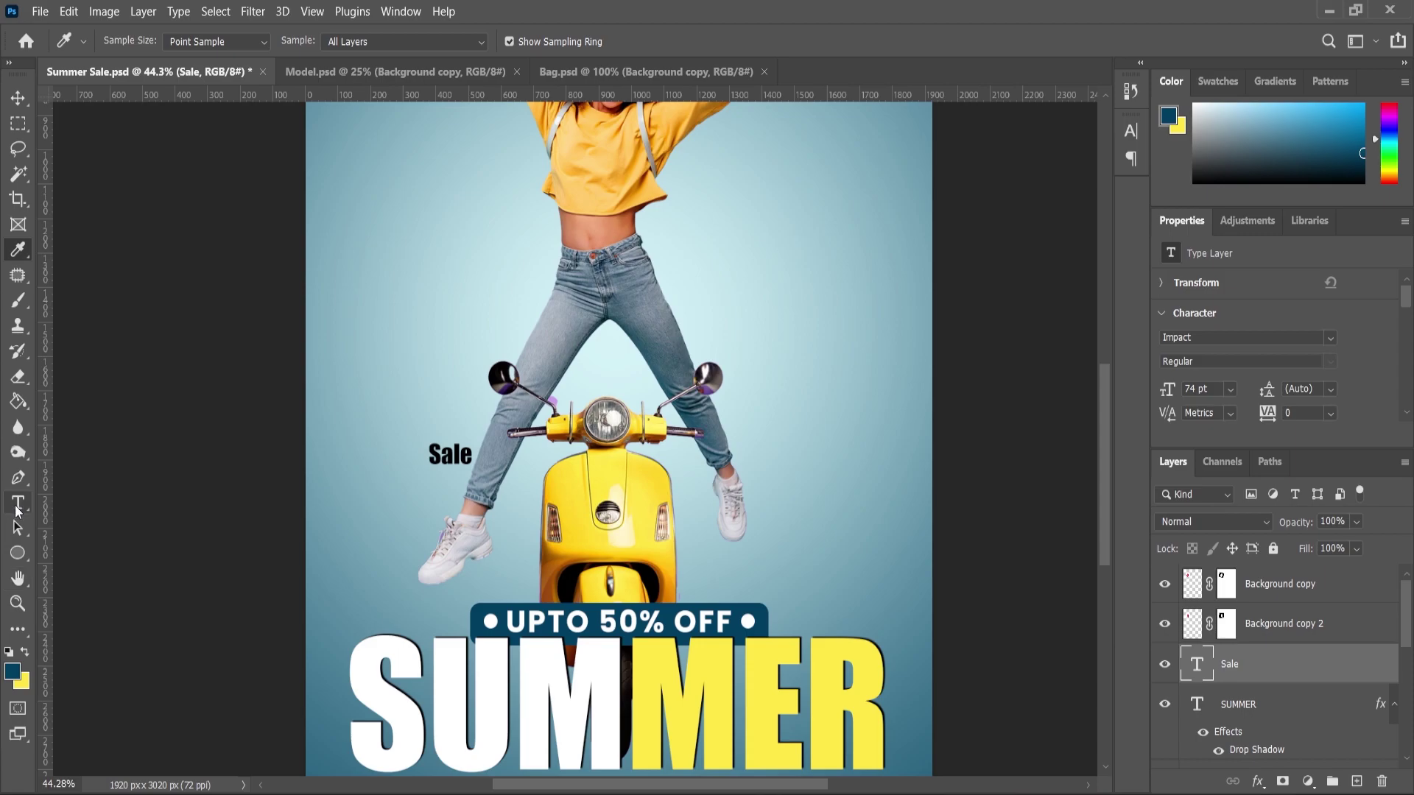
{"action": "left_click", "coordinate": [17, 503]}
{"action": "scroll", "coordinate": [407, 443], "scroll_direction": "up", "scroll_amount": 1}
{"action": "left_click", "coordinate": [455, 458]}
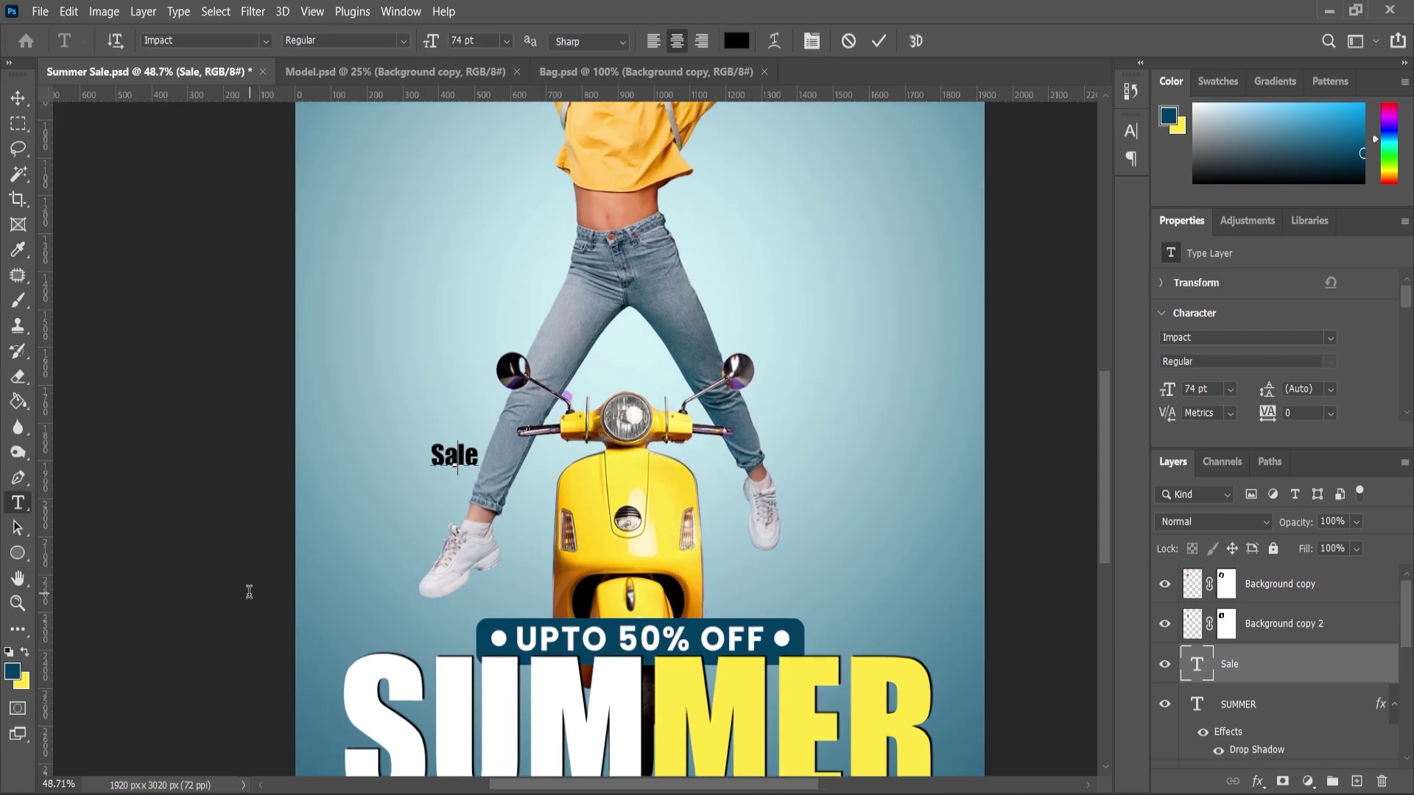
{"action": "left_click", "coordinate": [25, 652]}
{"action": "left_click", "coordinate": [25, 652]}
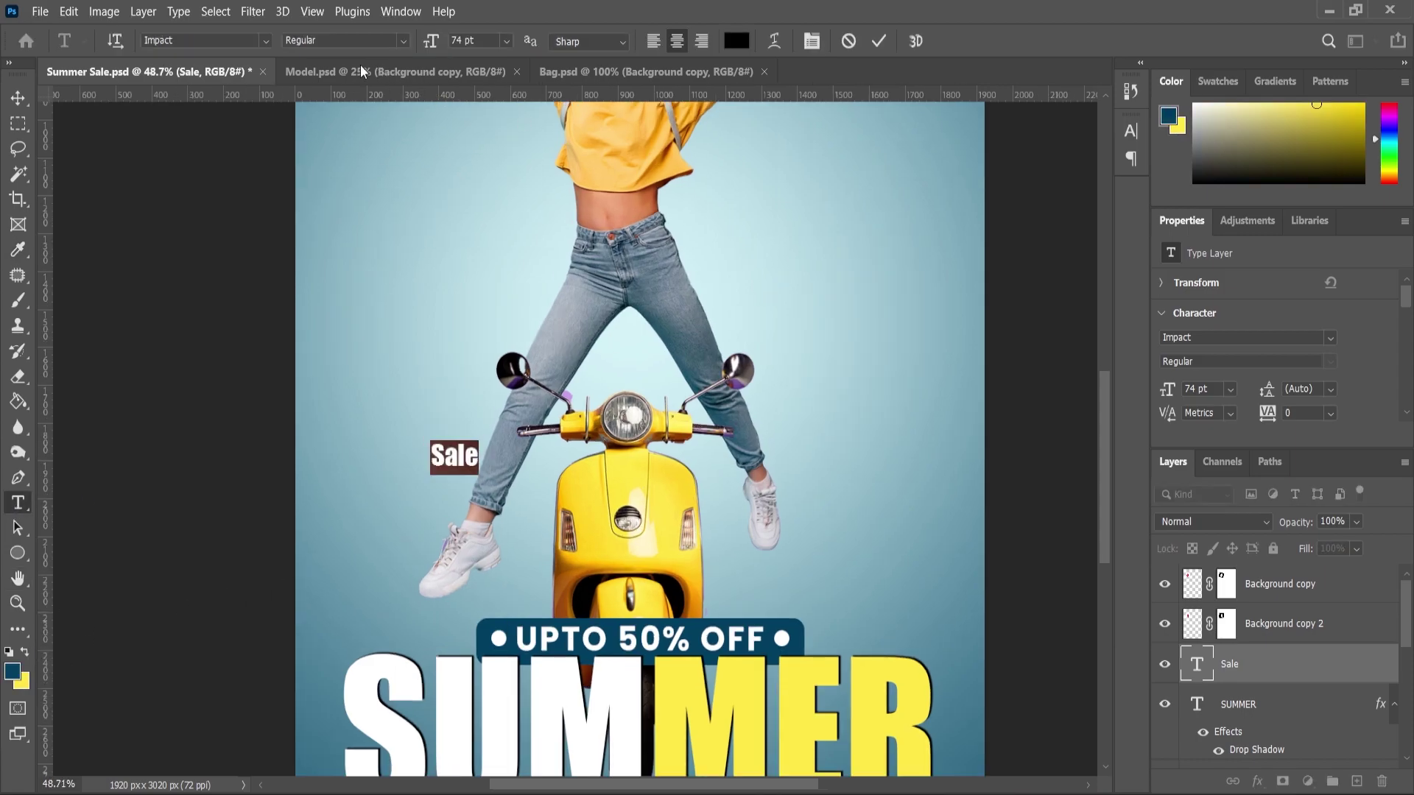
{"action": "left_click", "coordinate": [266, 43]}
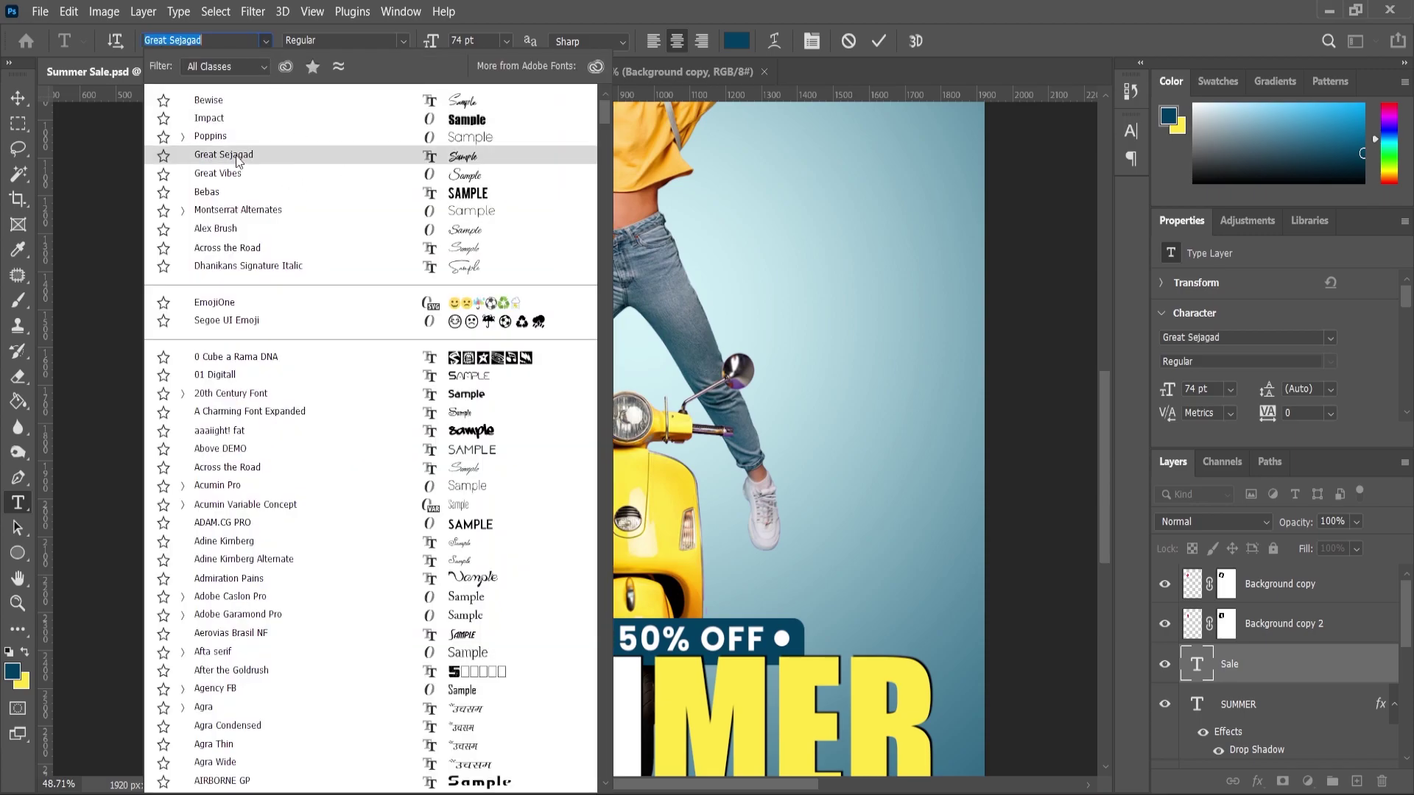
{"action": "left_click", "coordinate": [240, 161]}
Scale the Sale text to 359.92% and place it above the end of SUMMER, beside the UPTO 50% OFF banner.
{"action": "left_click_drag", "start_coordinate": [475, 442], "coordinate": [913, 636]}
{"action": "scroll", "coordinate": [781, 425], "scroll_direction": "down", "scroll_amount": 2}
{"action": "scroll", "coordinate": [781, 425], "scroll_direction": "up", "scroll_amount": 2}
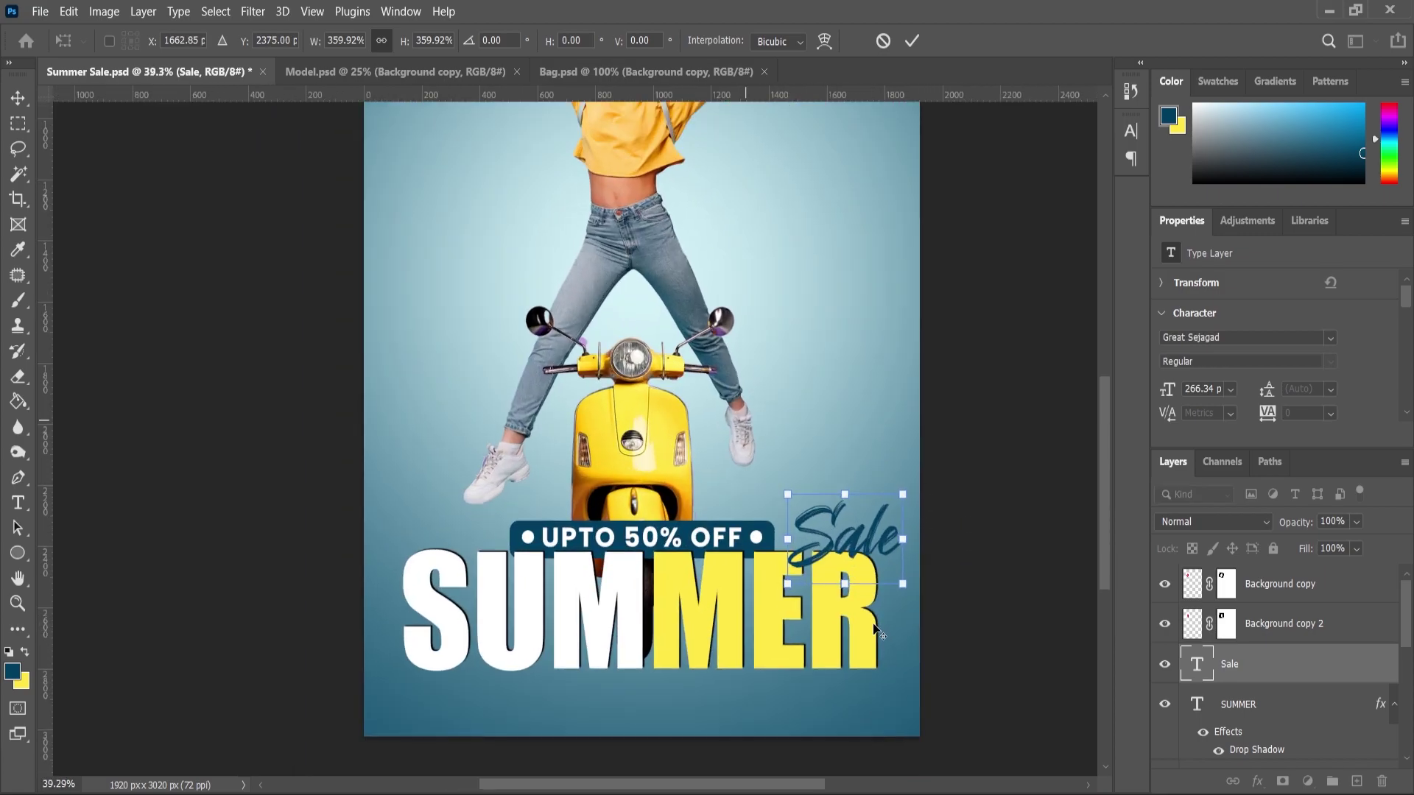
{"action": "left_click_drag", "start_coordinate": [851, 527], "coordinate": [848, 485]}
{"action": "scroll", "coordinate": [767, 508], "scroll_direction": "down", "scroll_amount": 3}
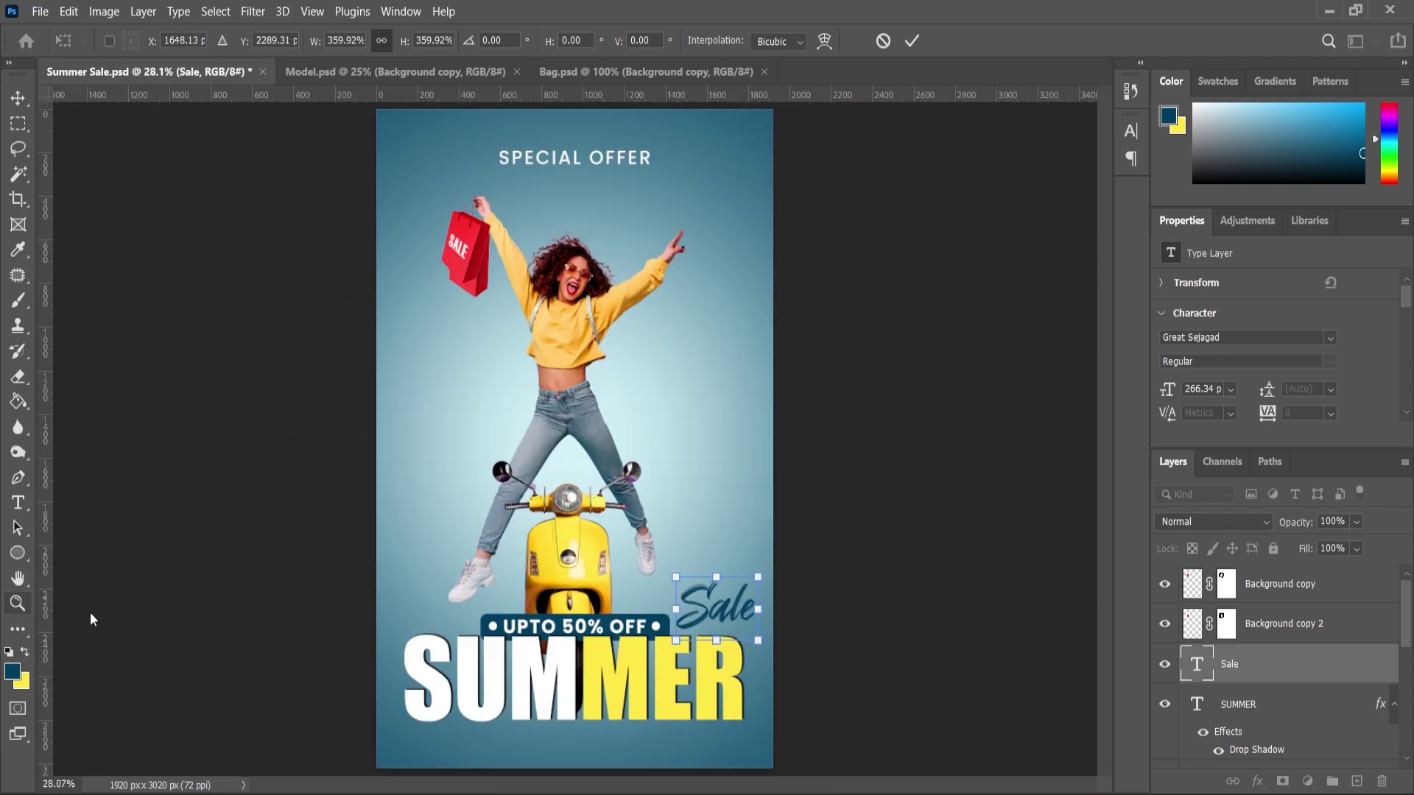
{"action": "key", "text": "Return"}
Open the Sale text's layer style, turn off the Stroke effect and enable Drop Shadow instead.
{"action": "scroll", "coordinate": [756, 675], "scroll_direction": "up", "scroll_amount": 1}
{"action": "left_click", "coordinate": [1257, 781]}
{"action": "left_click", "coordinate": [1287, 639]}
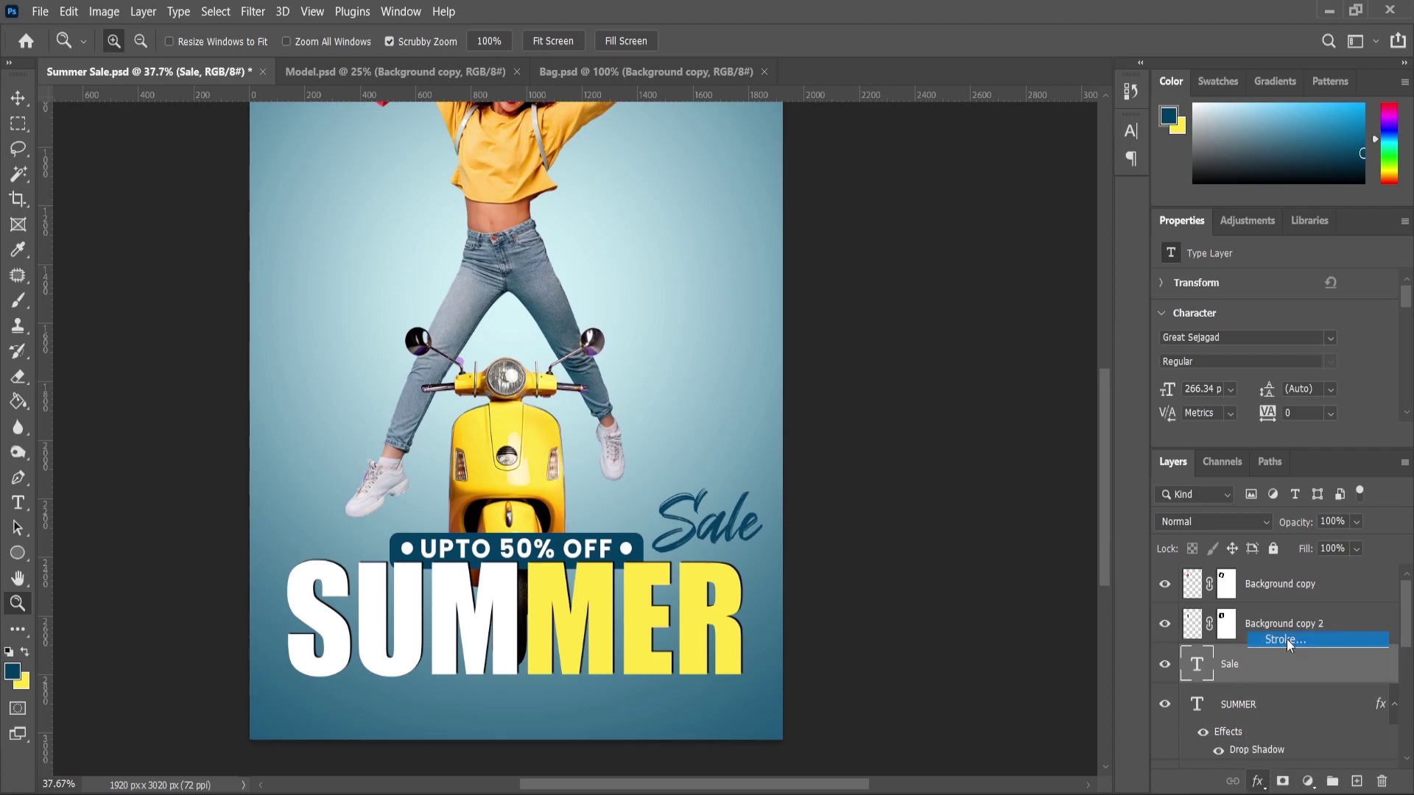
{"action": "left_click_drag", "start_coordinate": [993, 323], "coordinate": [1048, 392]}
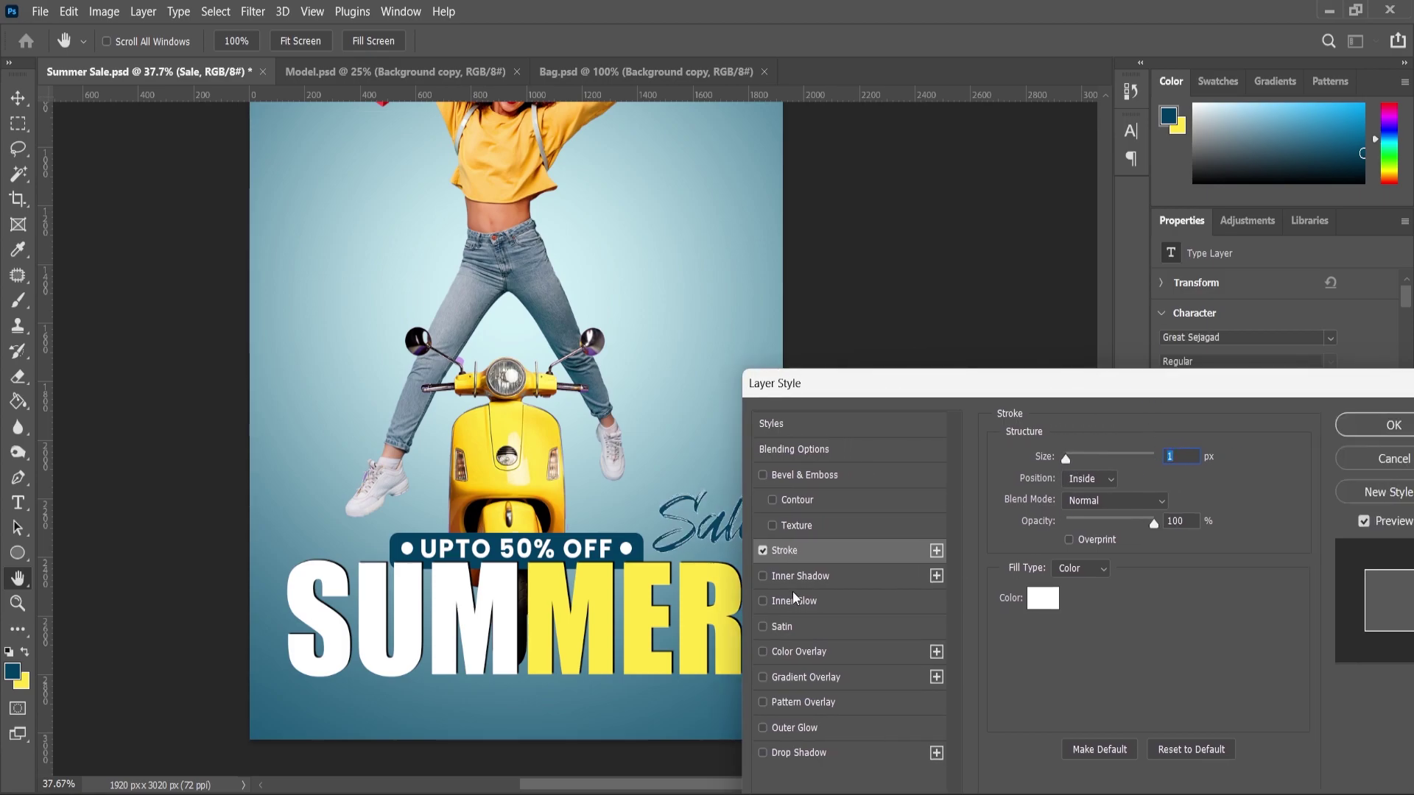
{"action": "left_click", "coordinate": [762, 552]}
{"action": "left_click", "coordinate": [763, 752]}
{"action": "left_click", "coordinate": [793, 753]}
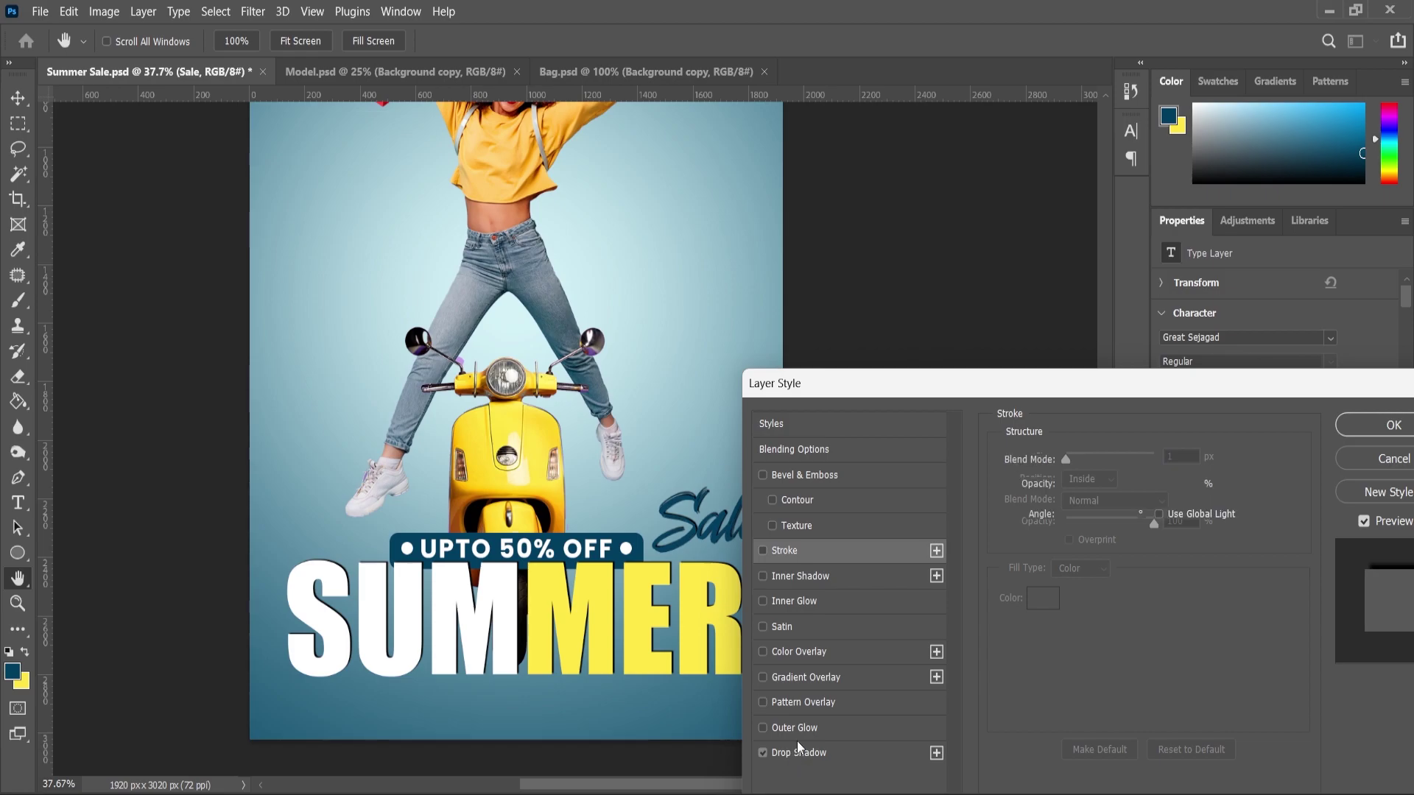
Set the Sale text's drop shadow to a distance of 26 px and a size of 27 px, with reduced opacity.
{"action": "left_click_drag", "start_coordinate": [979, 400], "coordinate": [1067, 404]}
{"action": "left_click_drag", "start_coordinate": [1161, 551], "coordinate": [1173, 554]}
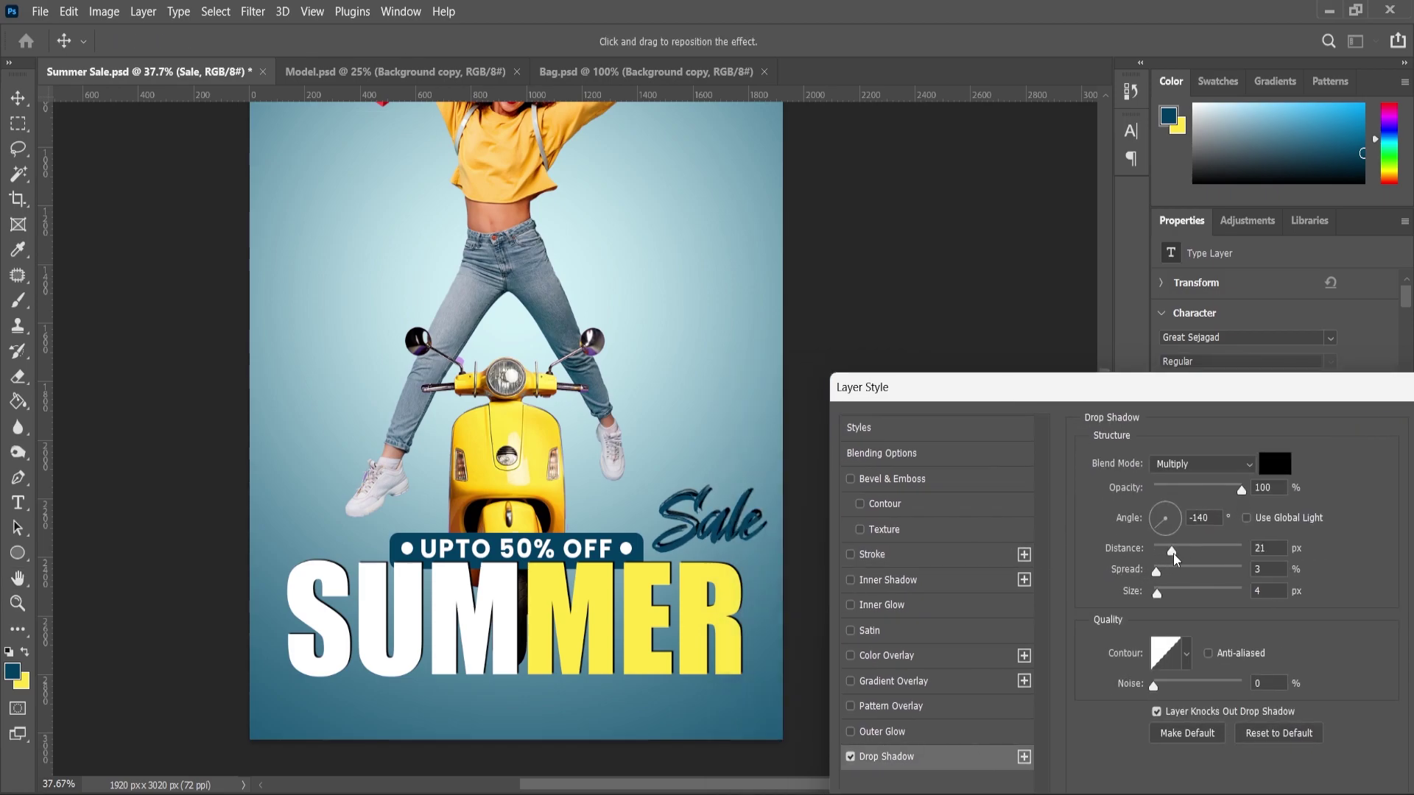
{"action": "left_click_drag", "start_coordinate": [1240, 497], "coordinate": [1185, 497]}
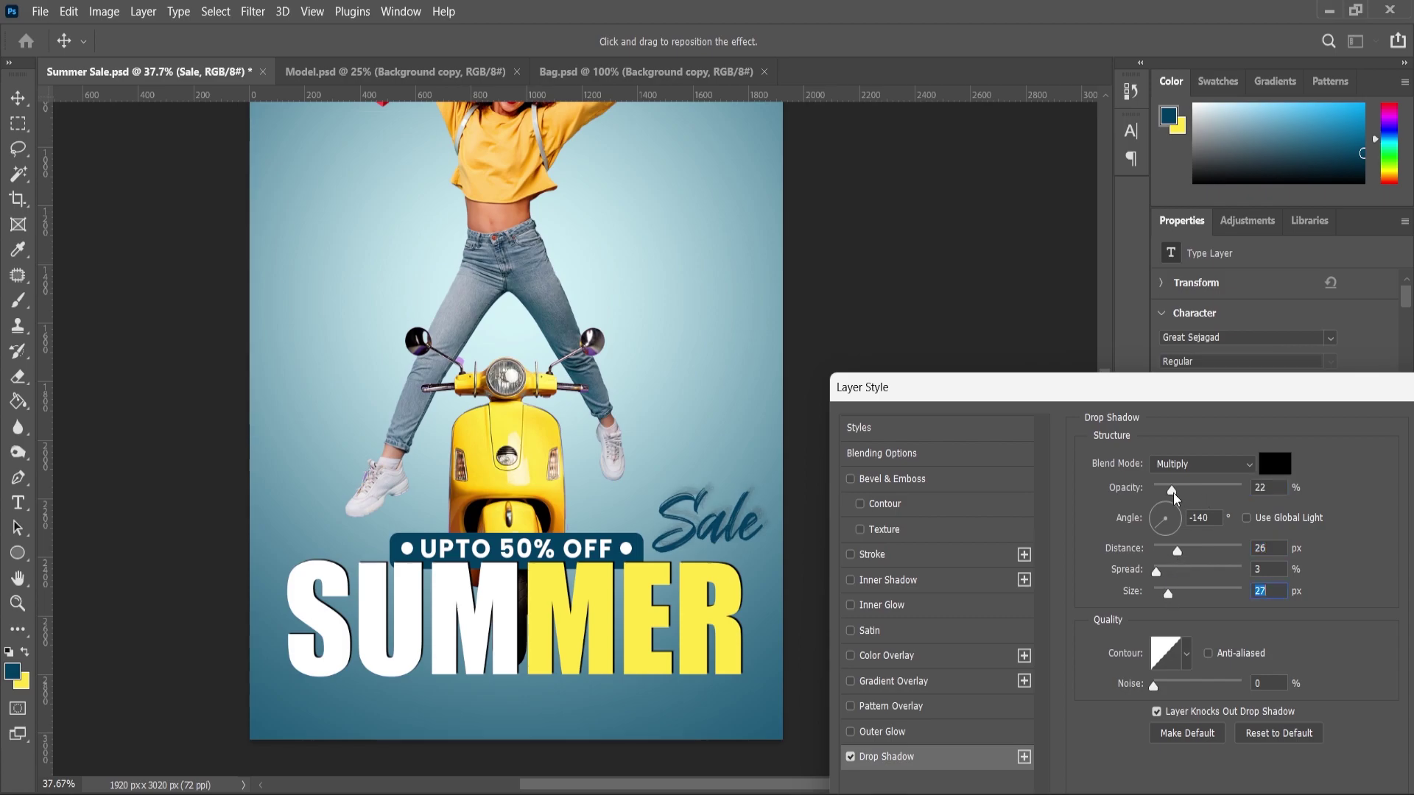
{"action": "left_click_drag", "start_coordinate": [1149, 391], "coordinate": [997, 421]}
{"action": "left_click", "coordinate": [1329, 426]}
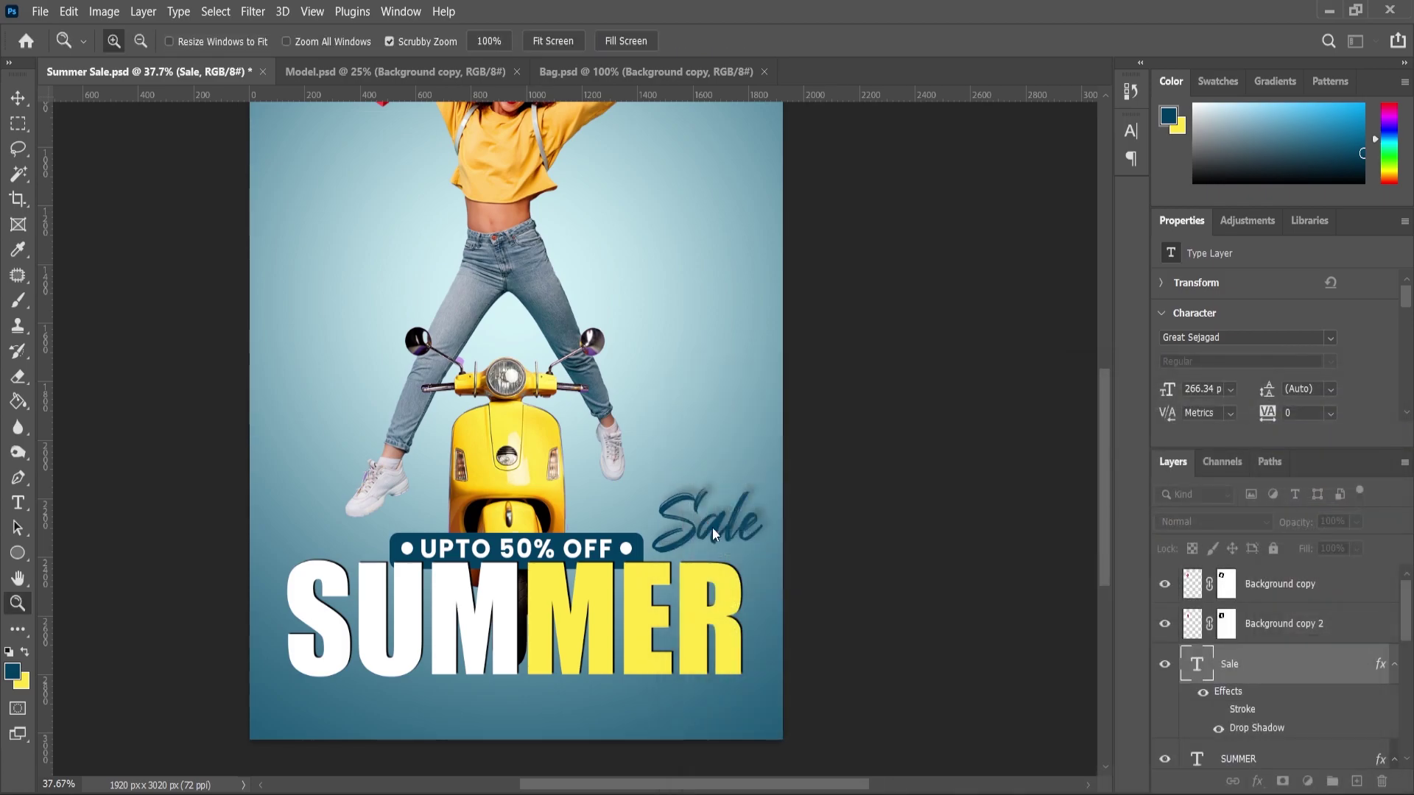
Recolour the whole Sale text white (ffffff).
{"action": "scroll", "coordinate": [701, 512], "scroll_direction": "up", "scroll_amount": 1}
{"action": "left_click", "coordinate": [19, 503]}
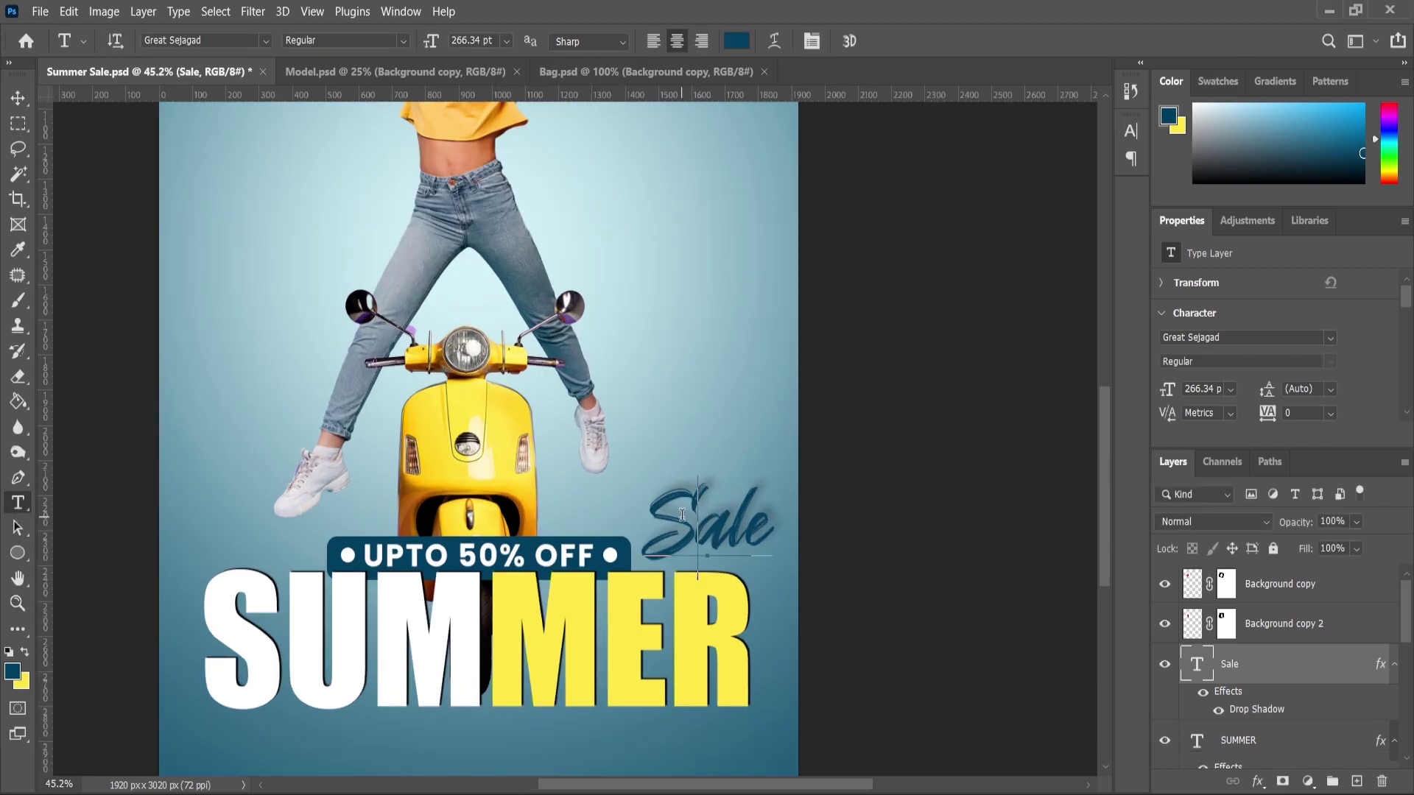
{"action": "key", "text": "ctrl+a"}
{"action": "left_click", "coordinate": [15, 672]}
{"action": "left_click_drag", "start_coordinate": [792, 332], "coordinate": [702, 244]}
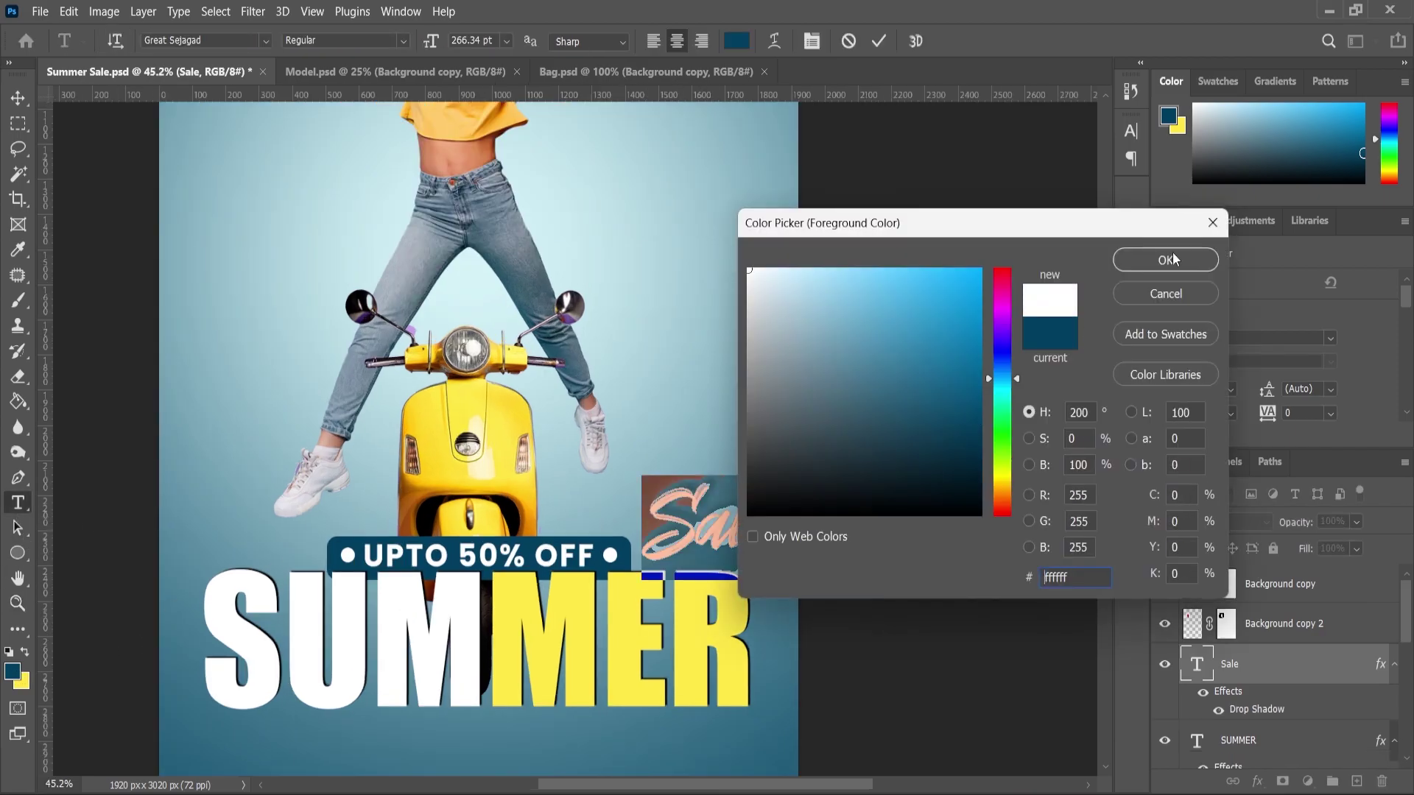
{"action": "left_click", "coordinate": [1172, 257]}
{"action": "left_click", "coordinate": [22, 605]}
Draw a white rounded rectangle about 438 px wide and 65 px high below the SUMMER text.
{"action": "scroll", "coordinate": [689, 423], "scroll_direction": "down", "scroll_amount": 4}
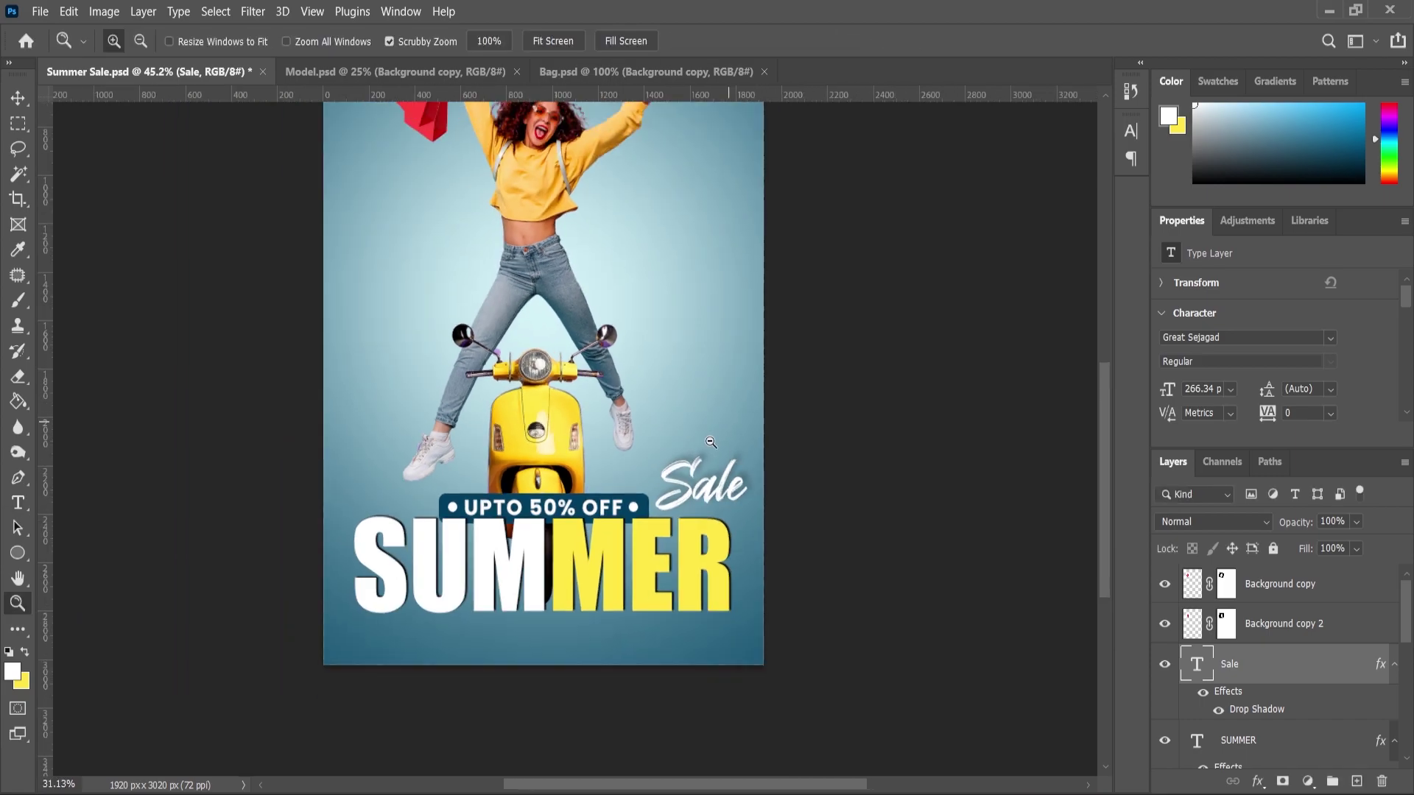
{"action": "scroll", "coordinate": [671, 605], "scroll_direction": "up", "scroll_amount": 4}
{"action": "scroll", "coordinate": [685, 254], "scroll_direction": "down", "scroll_amount": 5}
{"action": "scroll", "coordinate": [635, 579], "scroll_direction": "up", "scroll_amount": 3}
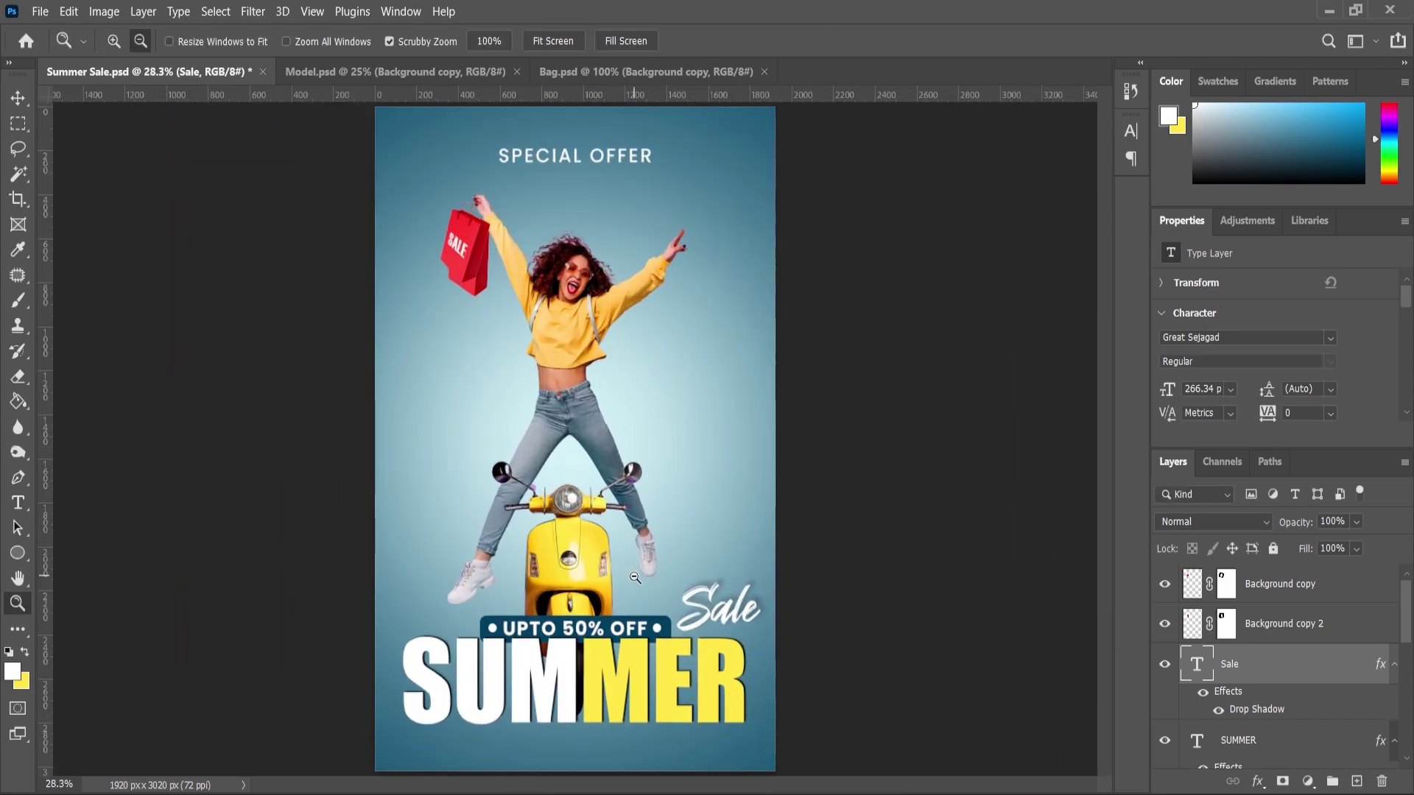
{"action": "scroll", "coordinate": [584, 613], "scroll_direction": "up", "scroll_amount": 2}
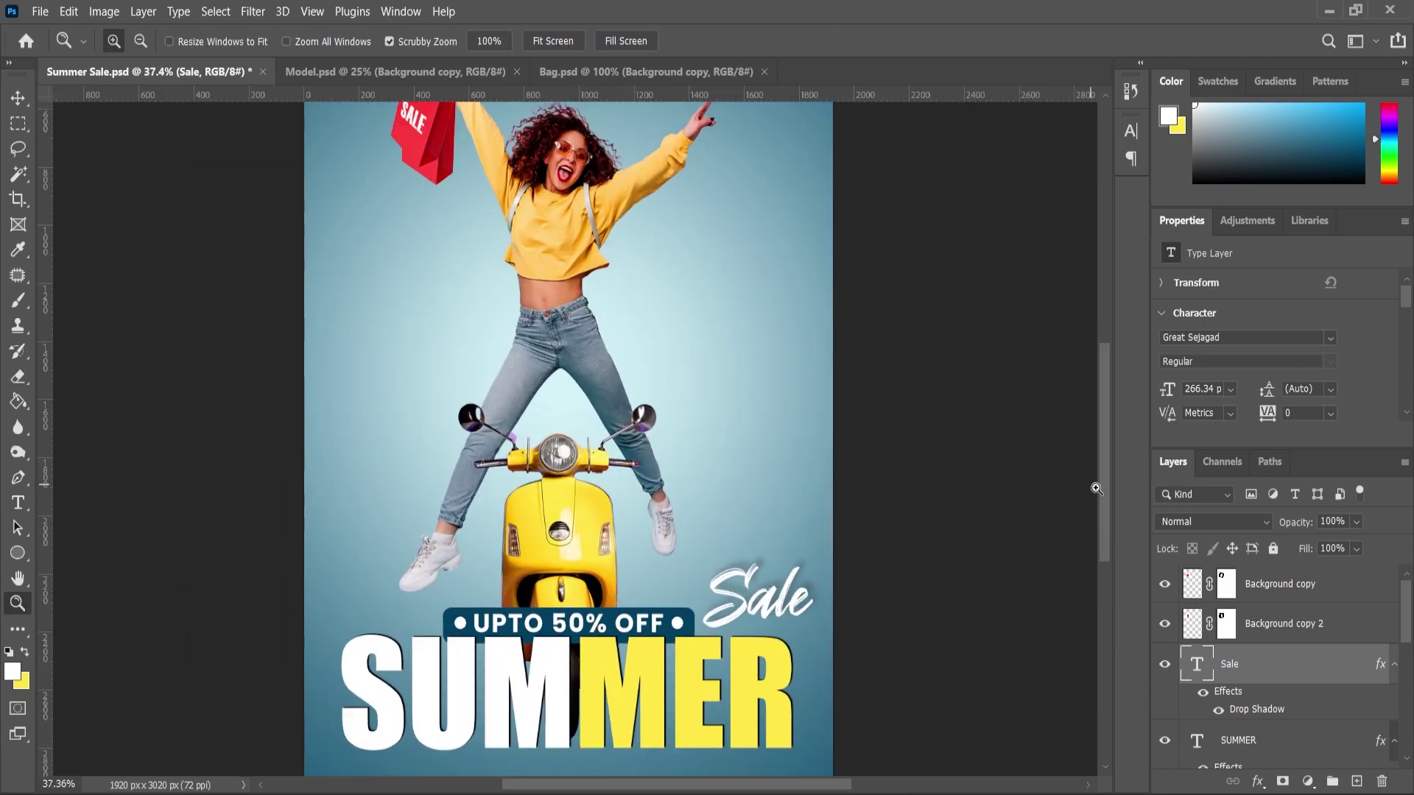
{"action": "left_click_drag", "start_coordinate": [1103, 520], "coordinate": [1105, 582]}
{"action": "left_click", "coordinate": [17, 553]}
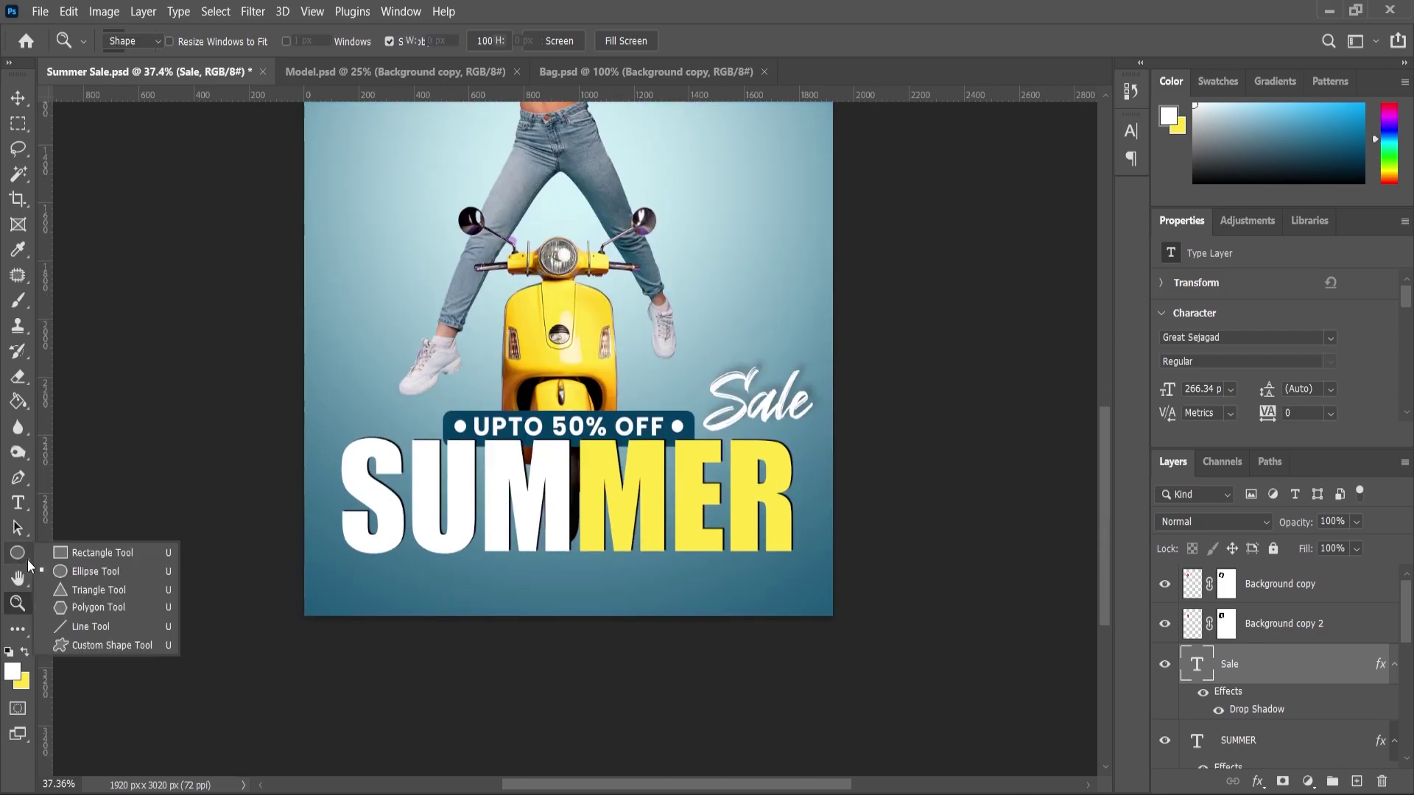
{"action": "left_click", "coordinate": [74, 559]}
{"action": "left_click_drag", "start_coordinate": [491, 581], "coordinate": [612, 600]}
{"action": "scroll", "coordinate": [570, 610], "scroll_direction": "up", "scroll_amount": 3}
{"action": "scroll", "coordinate": [570, 610], "scroll_direction": "down", "scroll_amount": 3}
Centre the white rounded rectangle horizontally on the canvas below the SUMMER text.
{"action": "left_click", "coordinate": [16, 103]}
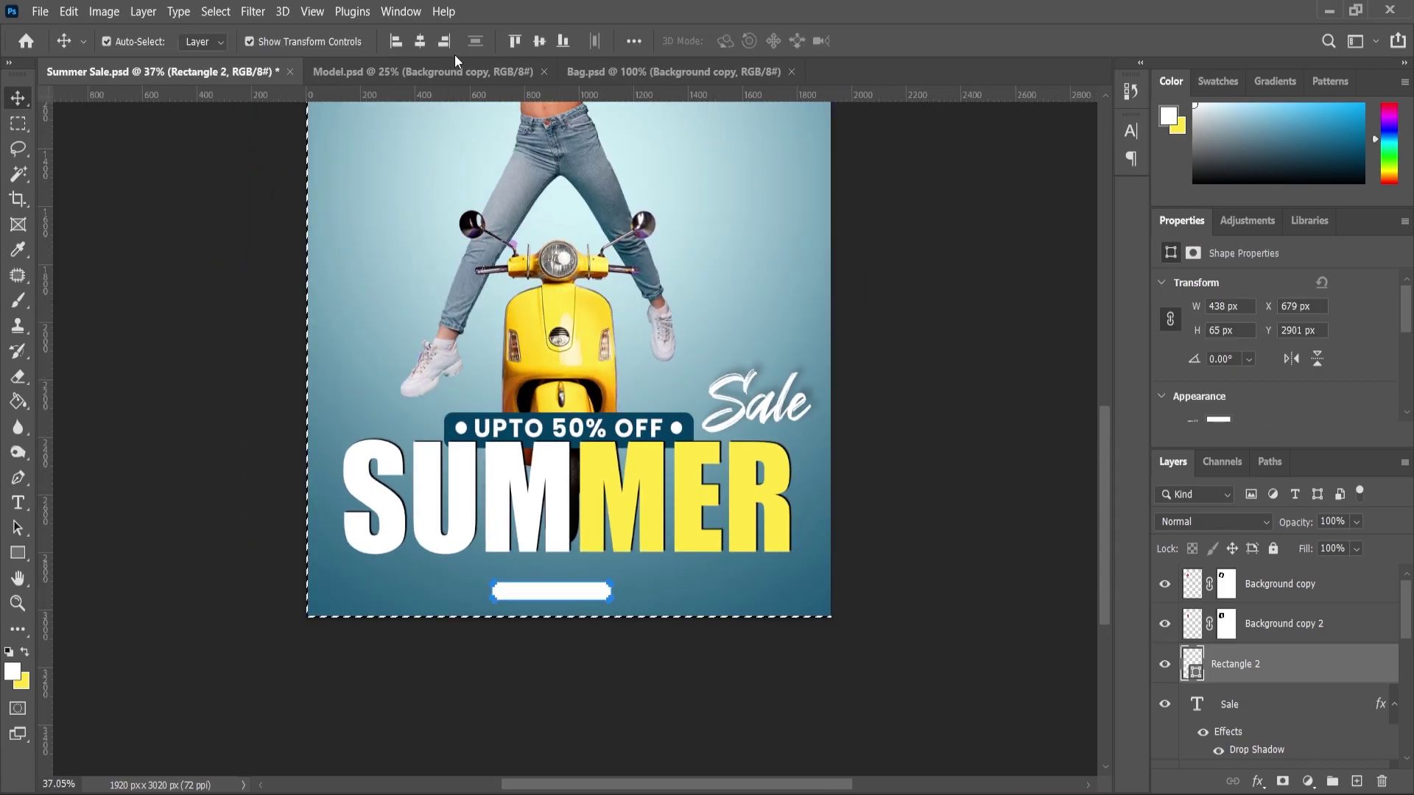
{"action": "left_click_drag", "start_coordinate": [651, 711], "coordinate": [668, 711]}
{"action": "left_click", "coordinate": [667, 711]}
{"action": "scroll", "coordinate": [641, 640], "scroll_direction": "down", "scroll_amount": 3}
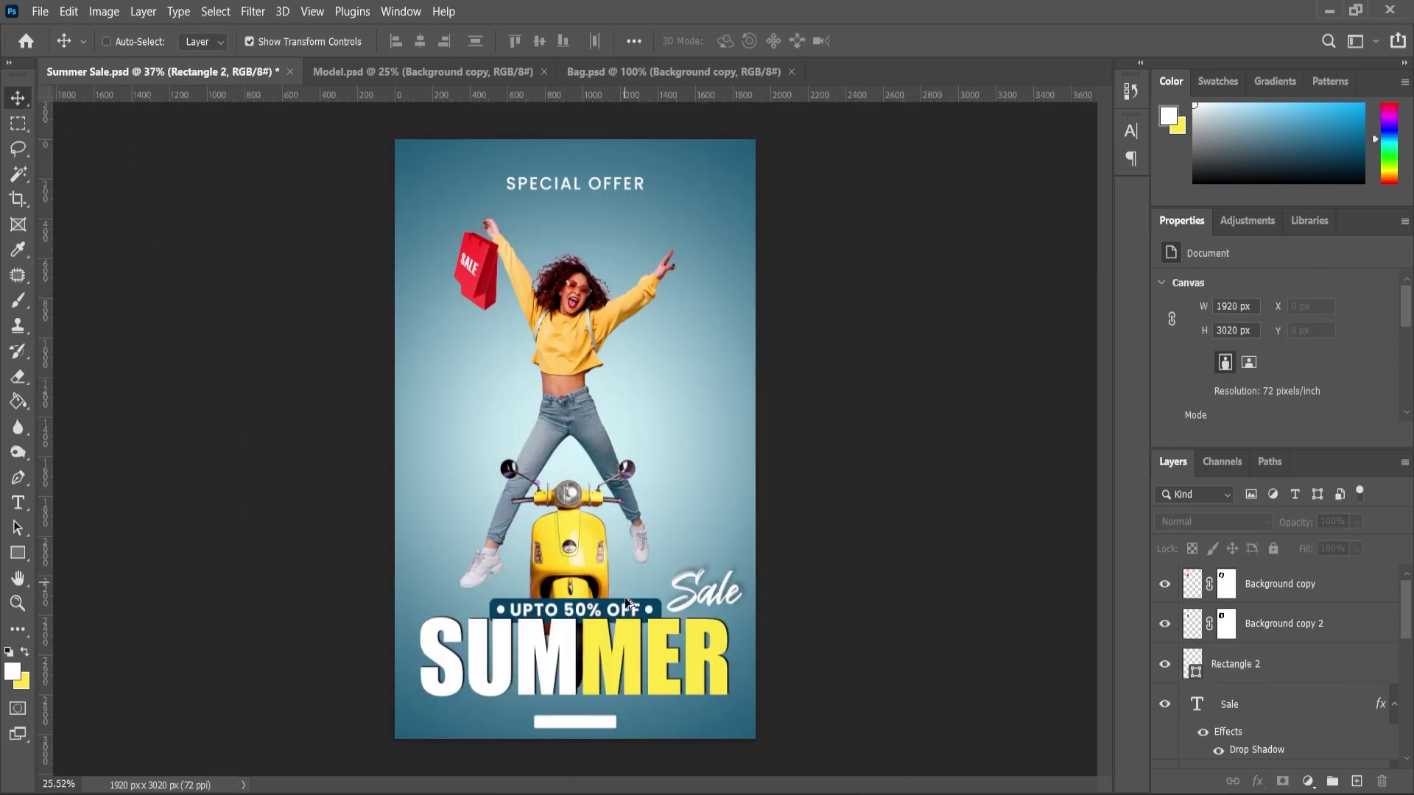
{"action": "scroll", "coordinate": [620, 631], "scroll_direction": "up", "scroll_amount": 7}
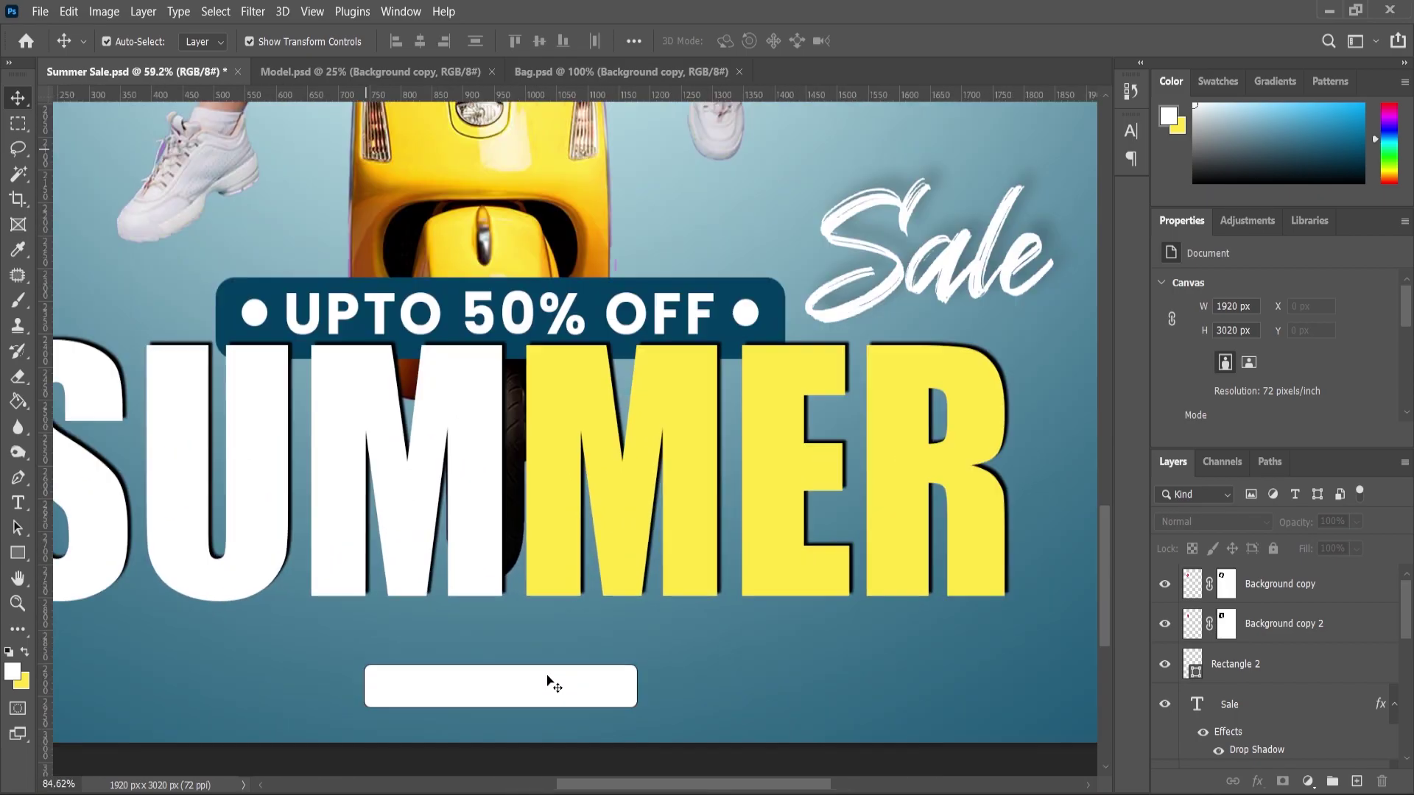
Raise the white rectangle to Y 2865 px and fully round its ends into a pill shape.
{"action": "scroll", "coordinate": [547, 676], "scroll_direction": "up", "scroll_amount": 3}
{"action": "left_click", "coordinate": [563, 682]}
{"action": "mouse_move", "coordinate": [650, 676]}
{"action": "left_mouse_down"}
{"action": "mouse_move", "coordinate": [587, 683]}
{"action": "mouse_move", "coordinate": [572, 656]}
{"action": "left_mouse_up"}
{"action": "scroll", "coordinate": [1225, 409], "scroll_direction": "down", "scroll_amount": 1}
{"action": "left_click", "coordinate": [1220, 406]}
{"action": "left_click", "coordinate": [1325, 383]}
{"action": "scroll", "coordinate": [520, 405], "scroll_direction": "down", "scroll_amount": 2}
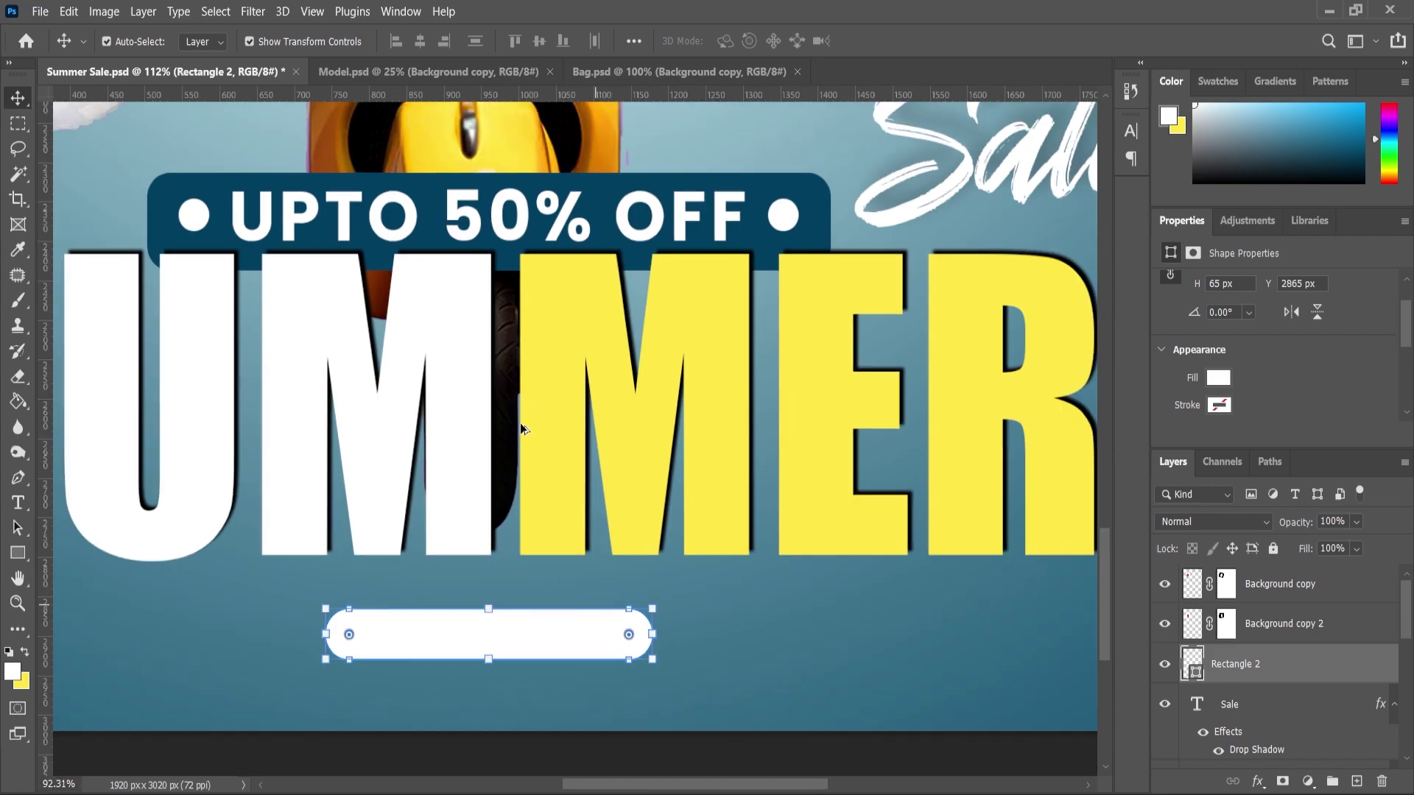
{"action": "left_click", "coordinate": [17, 503]}
{"action": "left_click", "coordinate": [388, 624]}
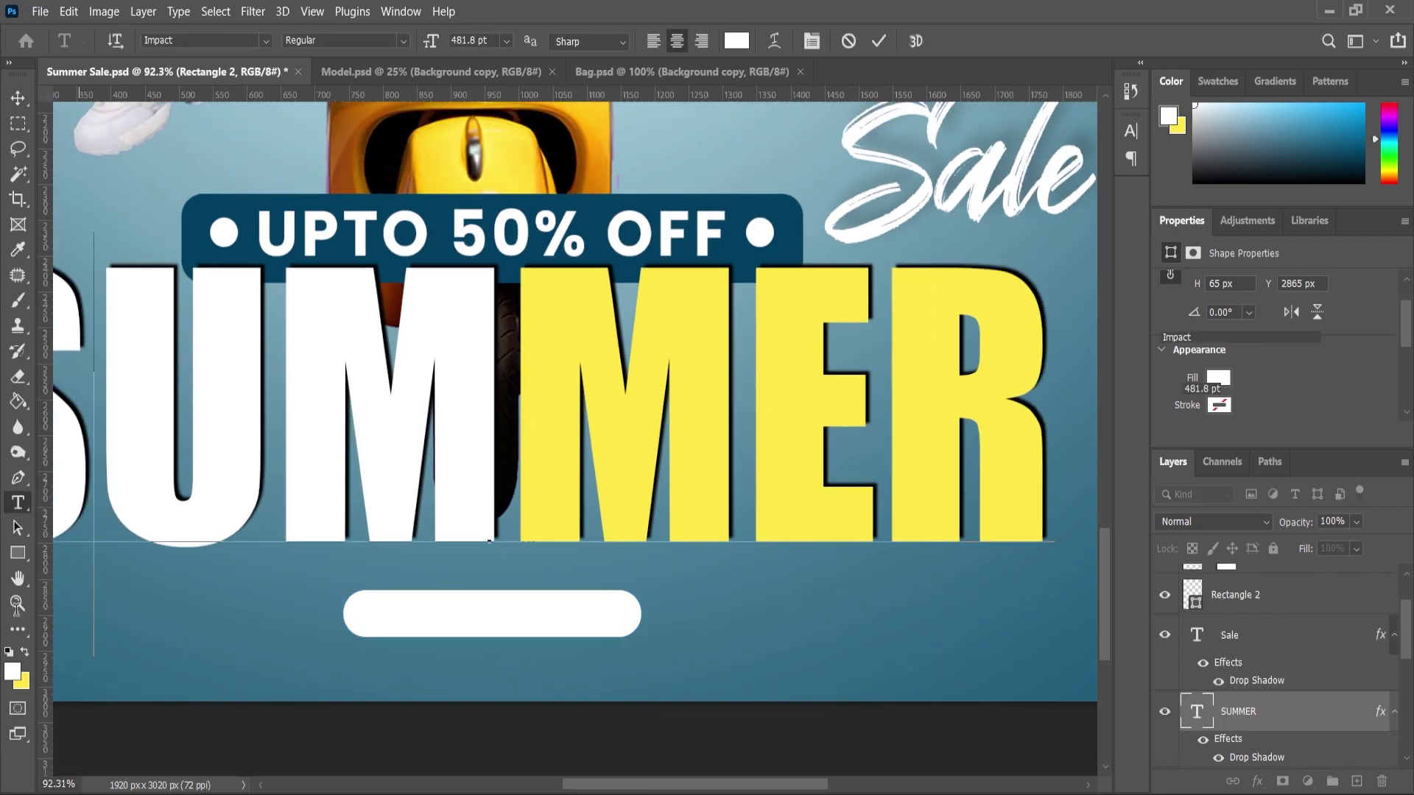
{"action": "left_click", "coordinate": [17, 602]}
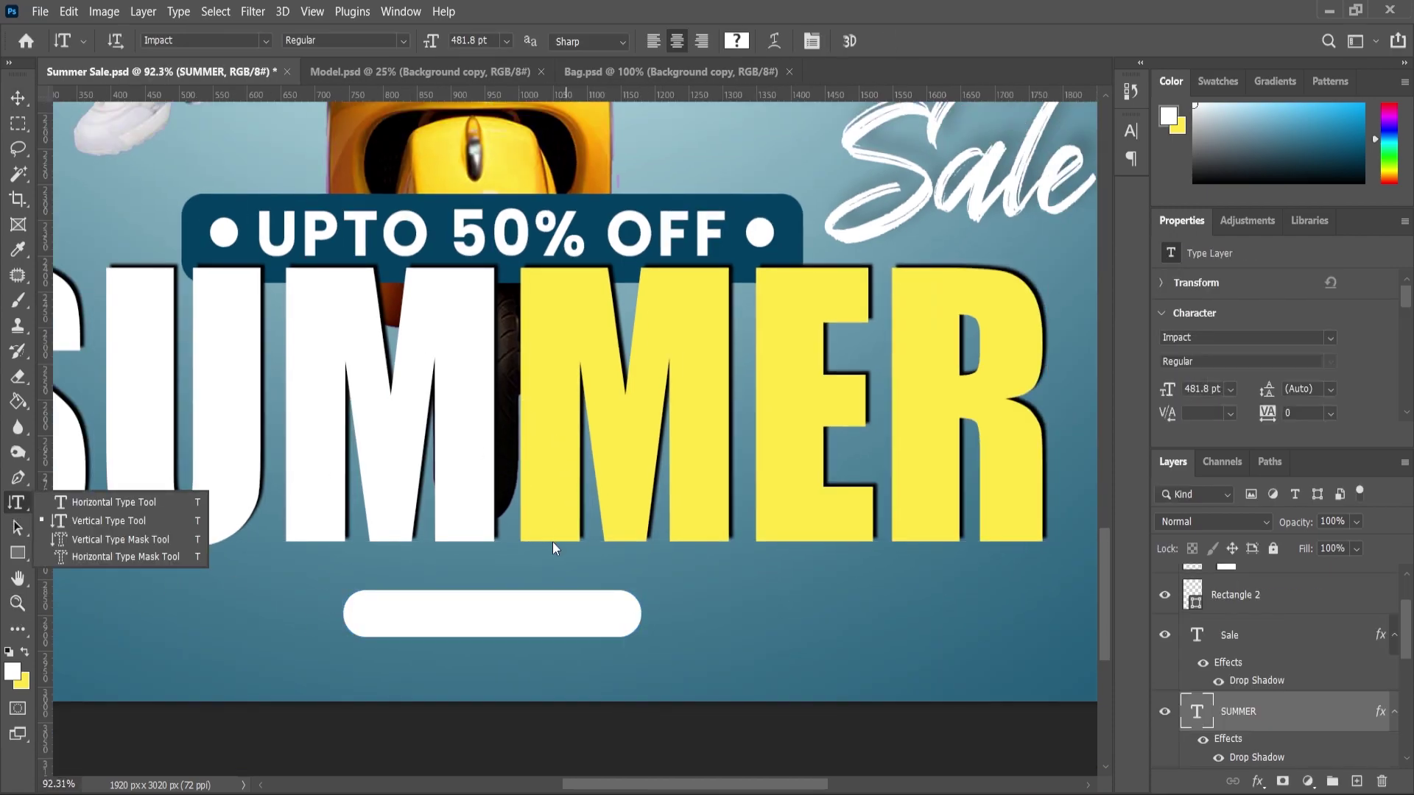
Add black horizontal text reading SHOP NOW over the scooter area and set its font to Poppins Medium.
{"action": "scroll", "coordinate": [567, 499], "scroll_direction": "down", "scroll_amount": 5}
{"action": "left_click", "coordinate": [131, 502]}
{"action": "left_click", "coordinate": [471, 259]}
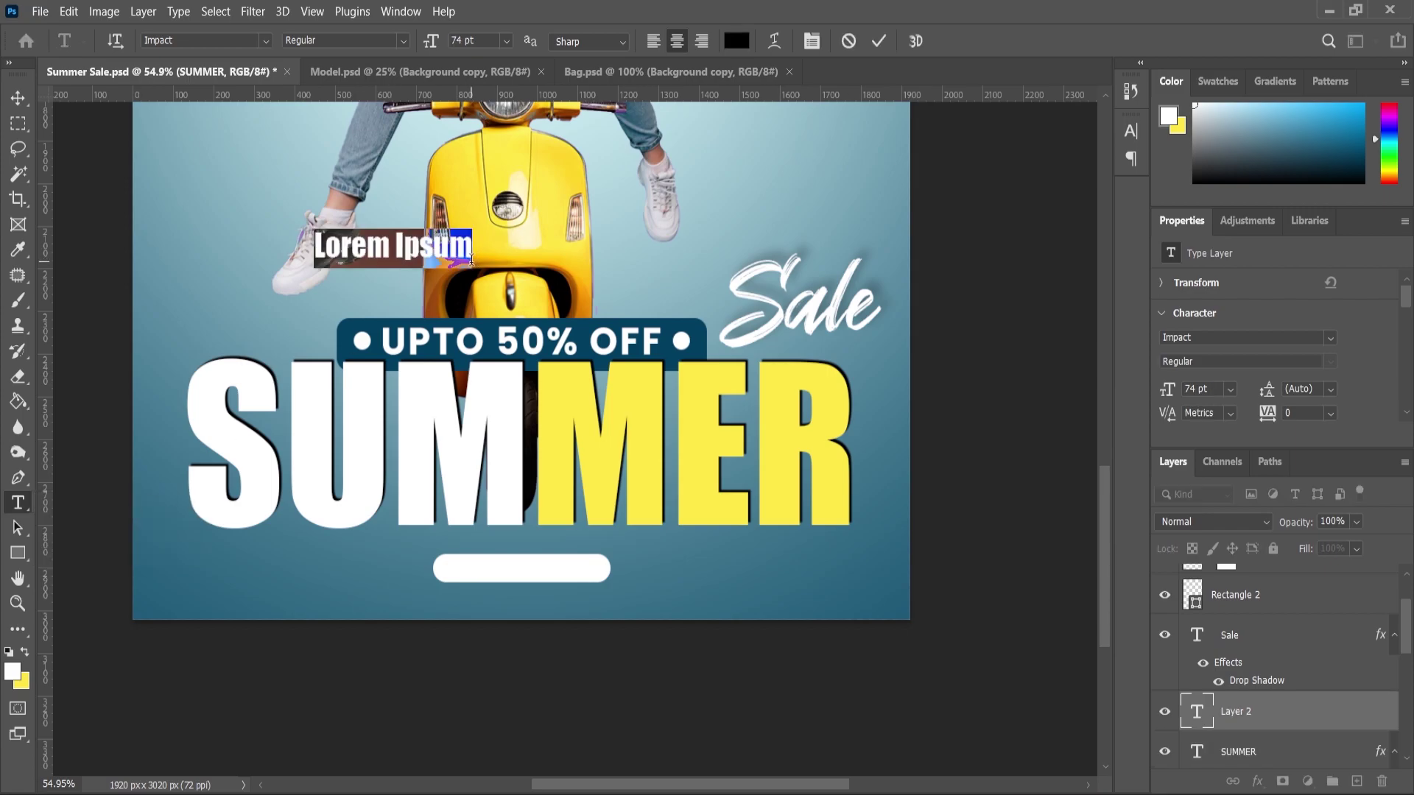
{"action": "type", "text": "SHOP NOW"}
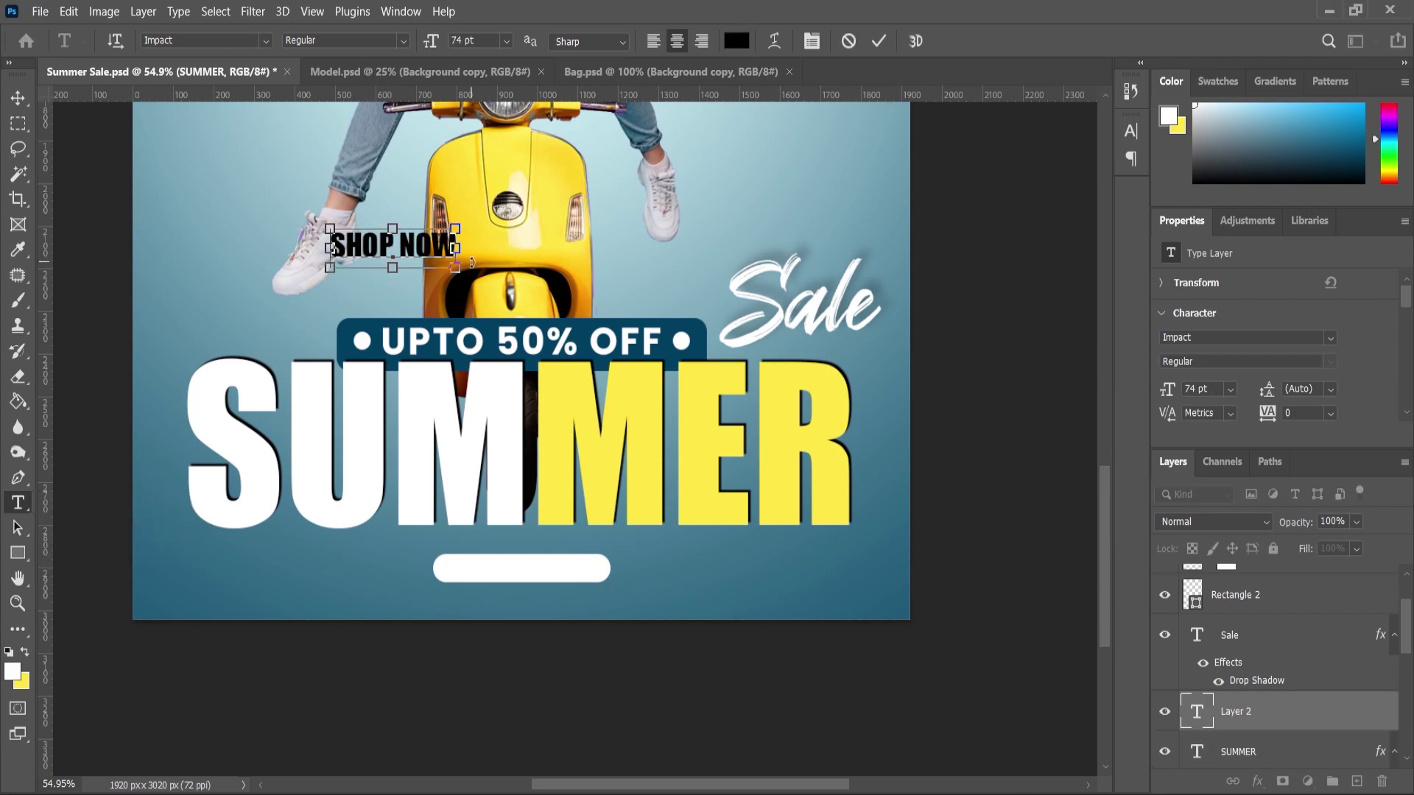
{"action": "left_click", "coordinate": [247, 41]}
{"action": "type", "text": "POPP"}
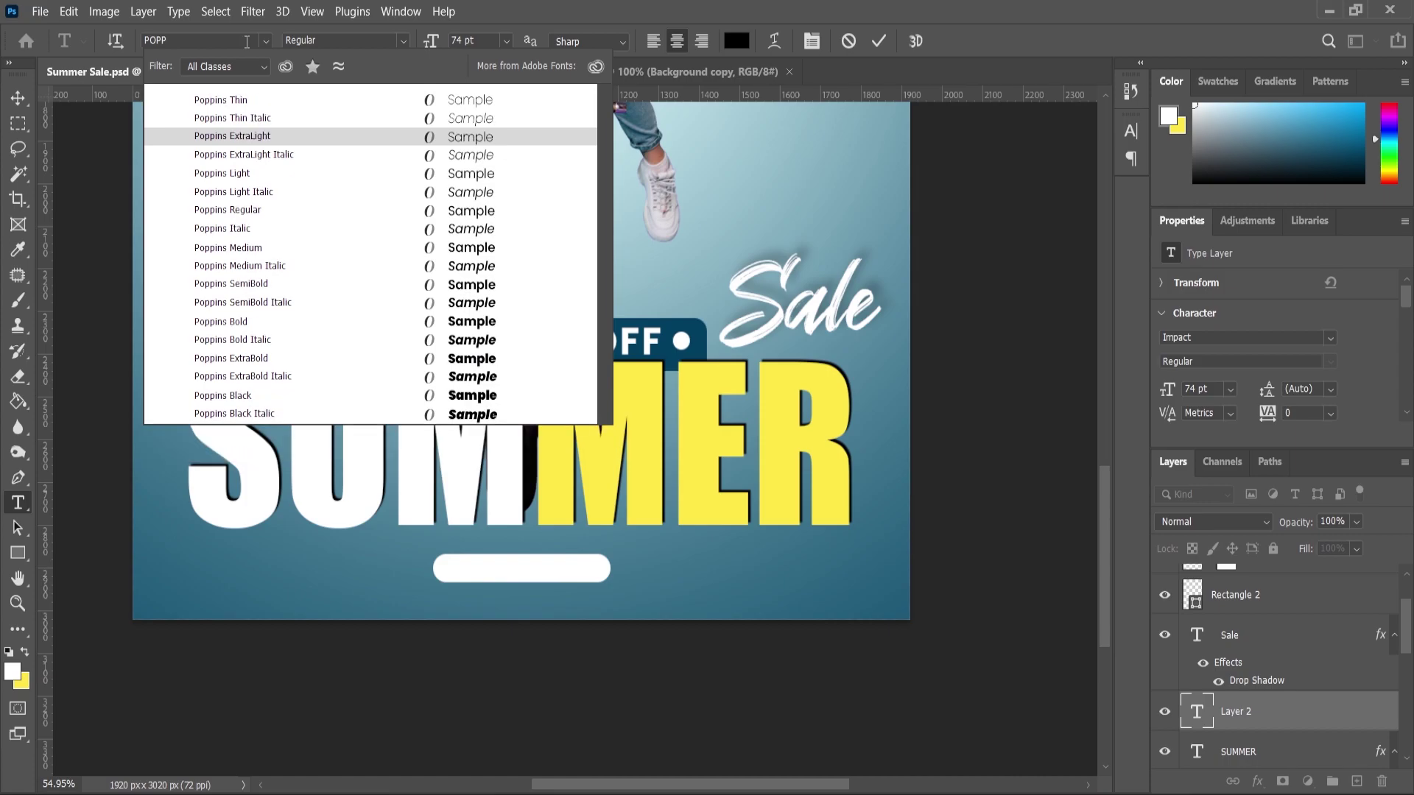
{"action": "left_click", "coordinate": [269, 249]}
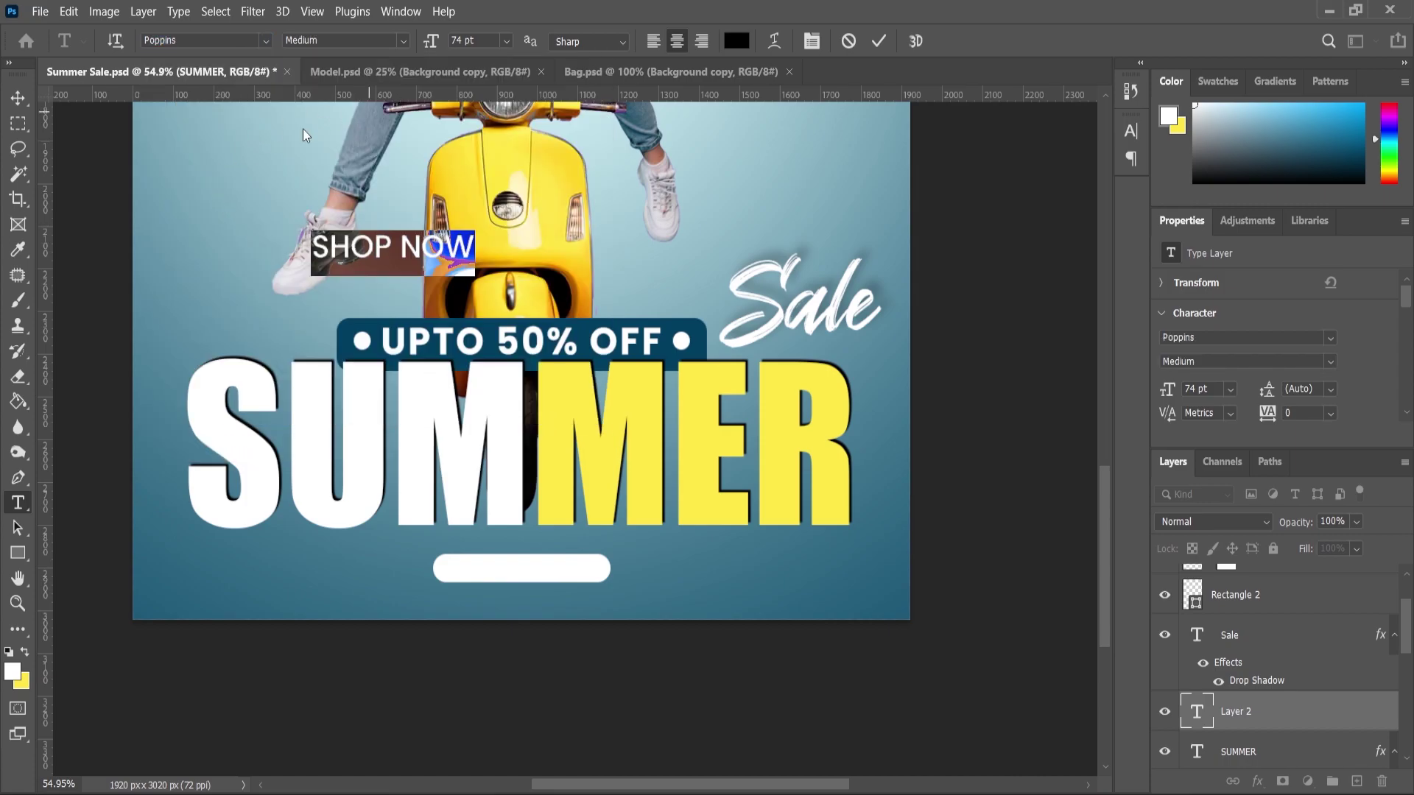
Move the SHOP NOW text onto the white pill and place its layer directly above Rectangle 2.
{"action": "left_click", "coordinate": [18, 98]}
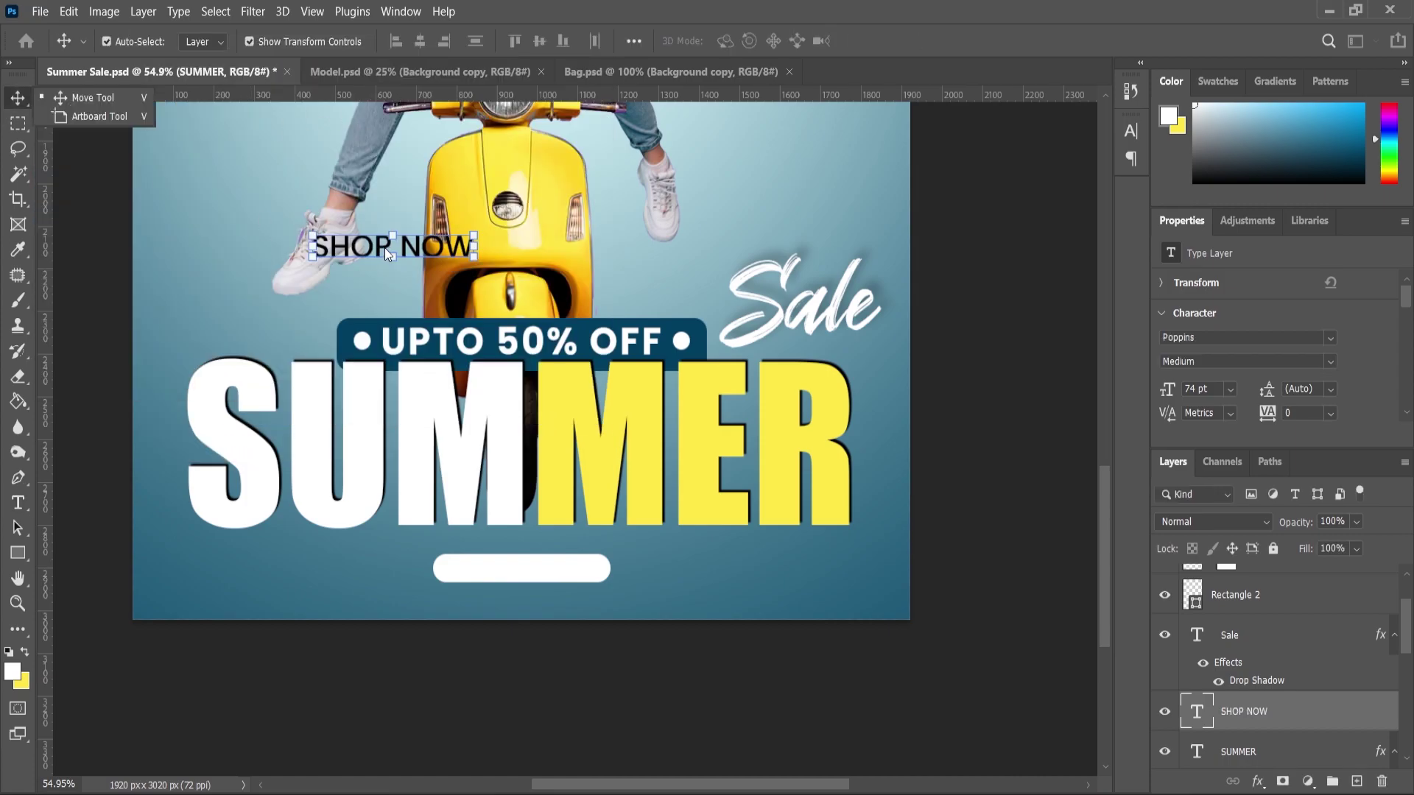
{"action": "left_click_drag", "start_coordinate": [397, 247], "coordinate": [535, 572]}
{"action": "left_click_drag", "start_coordinate": [1244, 711], "coordinate": [1243, 592]}
{"action": "scroll", "coordinate": [545, 596], "scroll_direction": "up", "scroll_amount": 5}
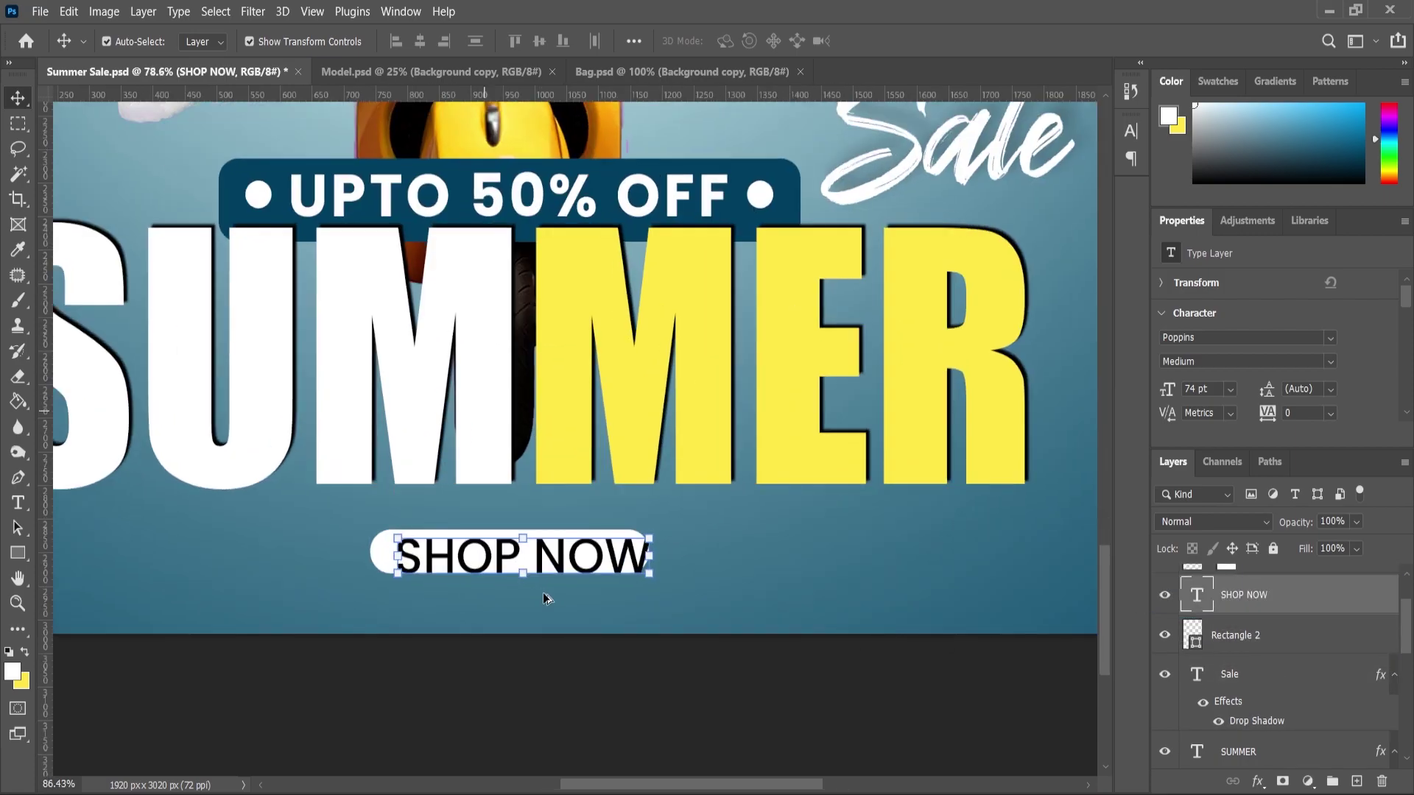
Scale the SHOP NOW text to about 85% so it fits inside the pill and centre it there.
{"action": "left_click", "coordinate": [744, 496]}
{"action": "left_click_drag", "start_coordinate": [746, 481], "coordinate": [731, 547]}
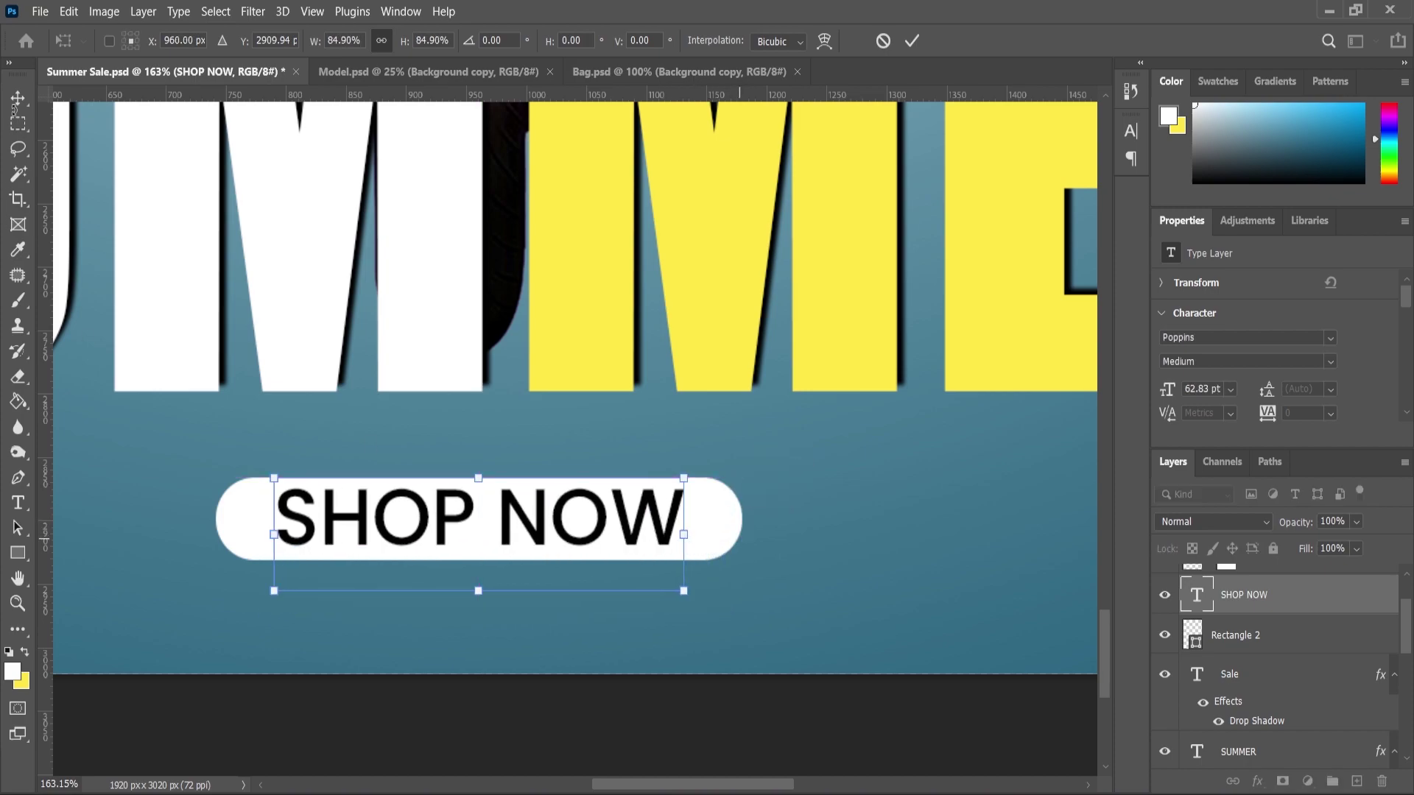
{"action": "key", "text": "Return"}
{"action": "left_click", "coordinate": [742, 497], "text": "shift"}
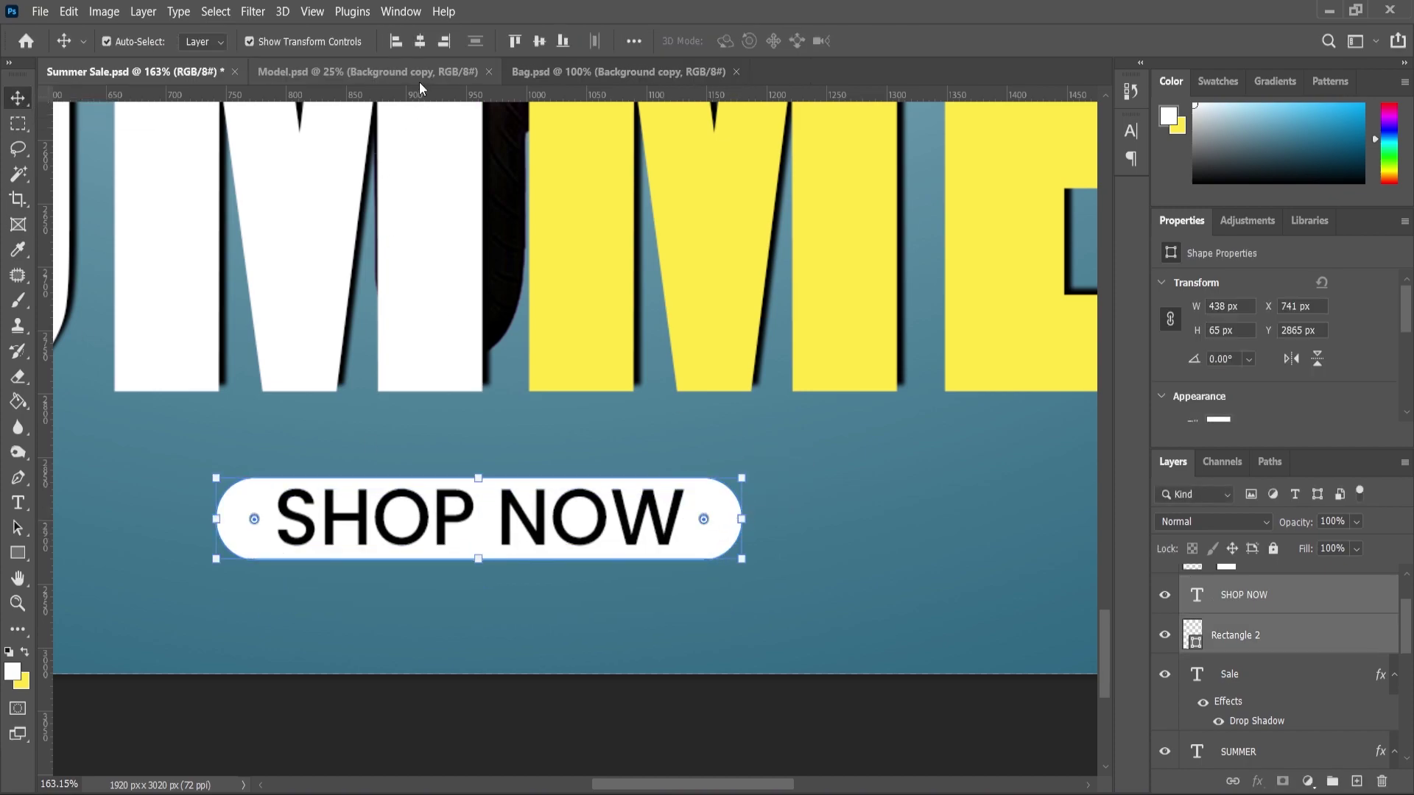
{"action": "left_click", "coordinate": [879, 565]}
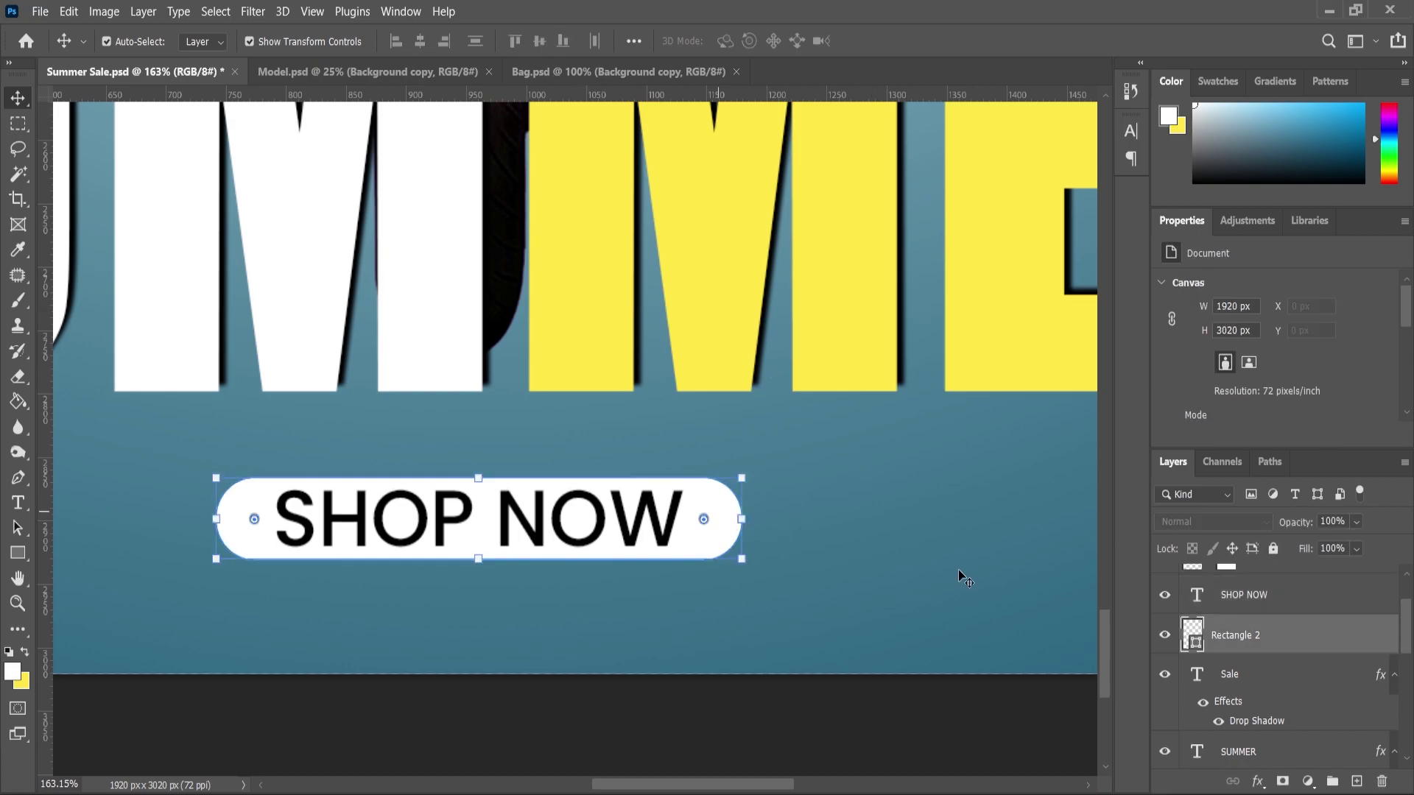
Give the white pill a drop shadow with a distance of 4 px, a size of 27 px and increased opacity.
{"action": "left_click", "coordinate": [1245, 635]}
{"action": "left_click", "coordinate": [1258, 781]}
{"action": "left_click", "coordinate": [1300, 767]}
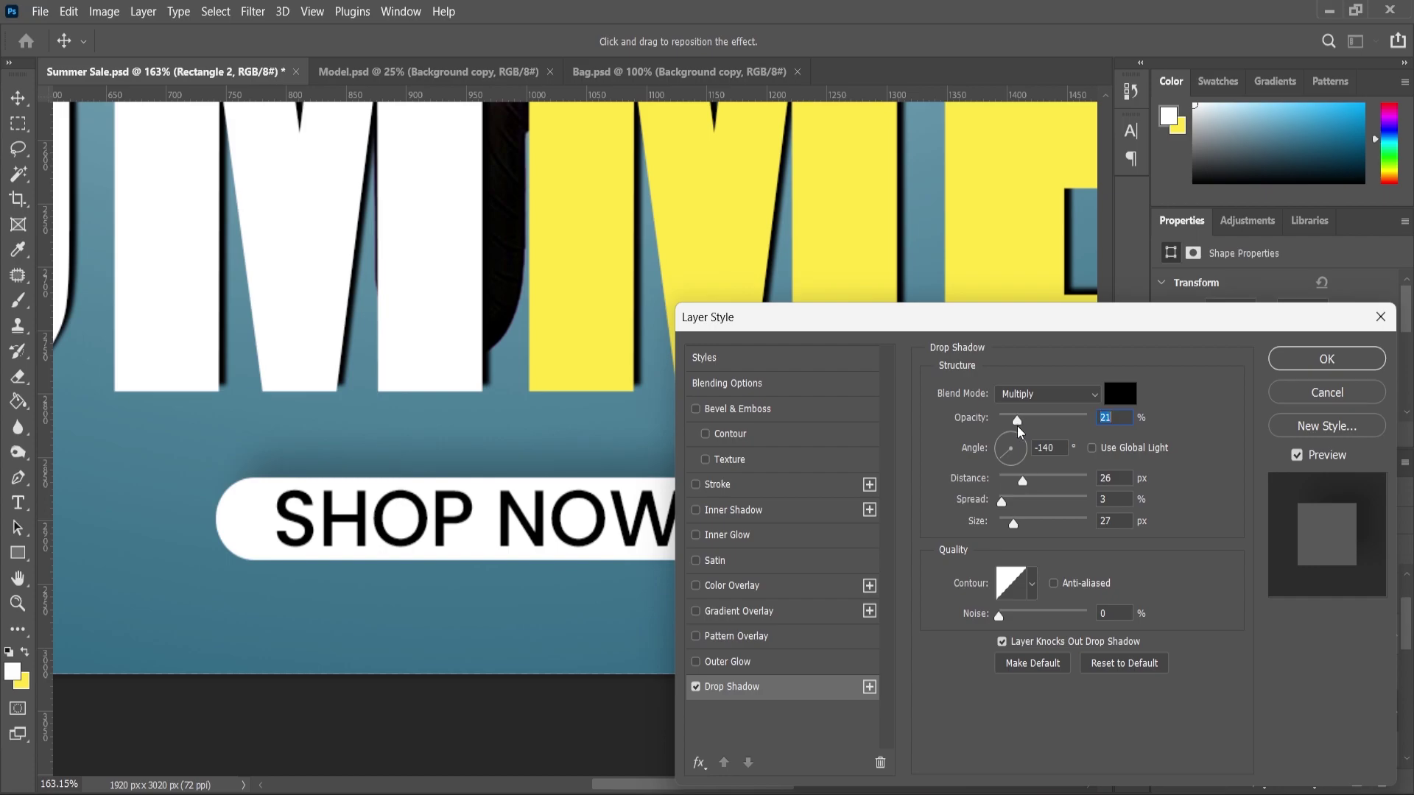
{"action": "left_click_drag", "start_coordinate": [1005, 528], "coordinate": [1014, 524]}
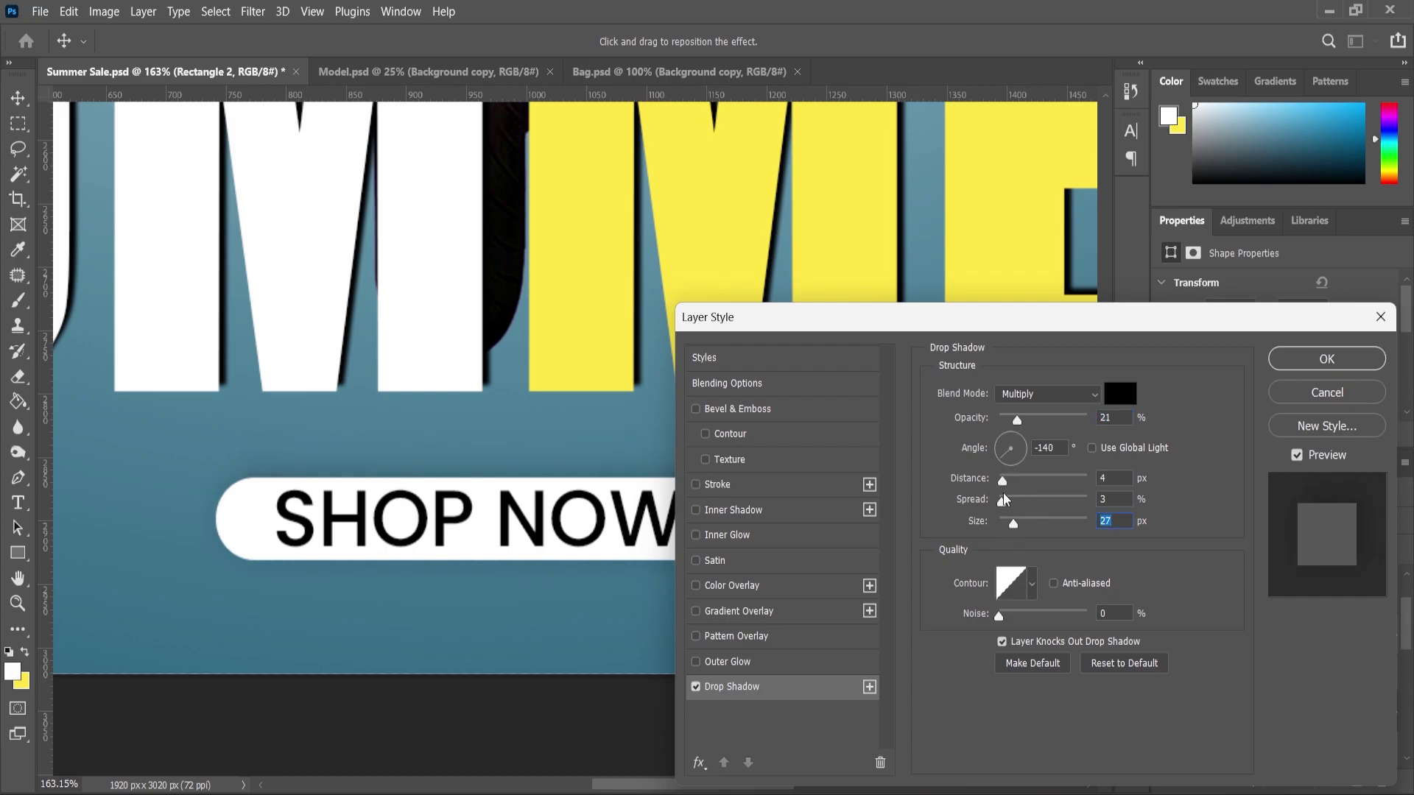
{"action": "left_click_drag", "start_coordinate": [1024, 428], "coordinate": [1056, 431]}
{"action": "left_click", "coordinate": [1326, 360]}
Shrink the SHOP NOW text to about 88% around its centre within the pill.
{"action": "mouse_move", "coordinate": [679, 503]}
{"action": "left_mouse_down"}
{"action": "mouse_move", "coordinate": [685, 475]}
{"action": "mouse_move", "coordinate": [659, 486]}
{"action": "left_mouse_up"}
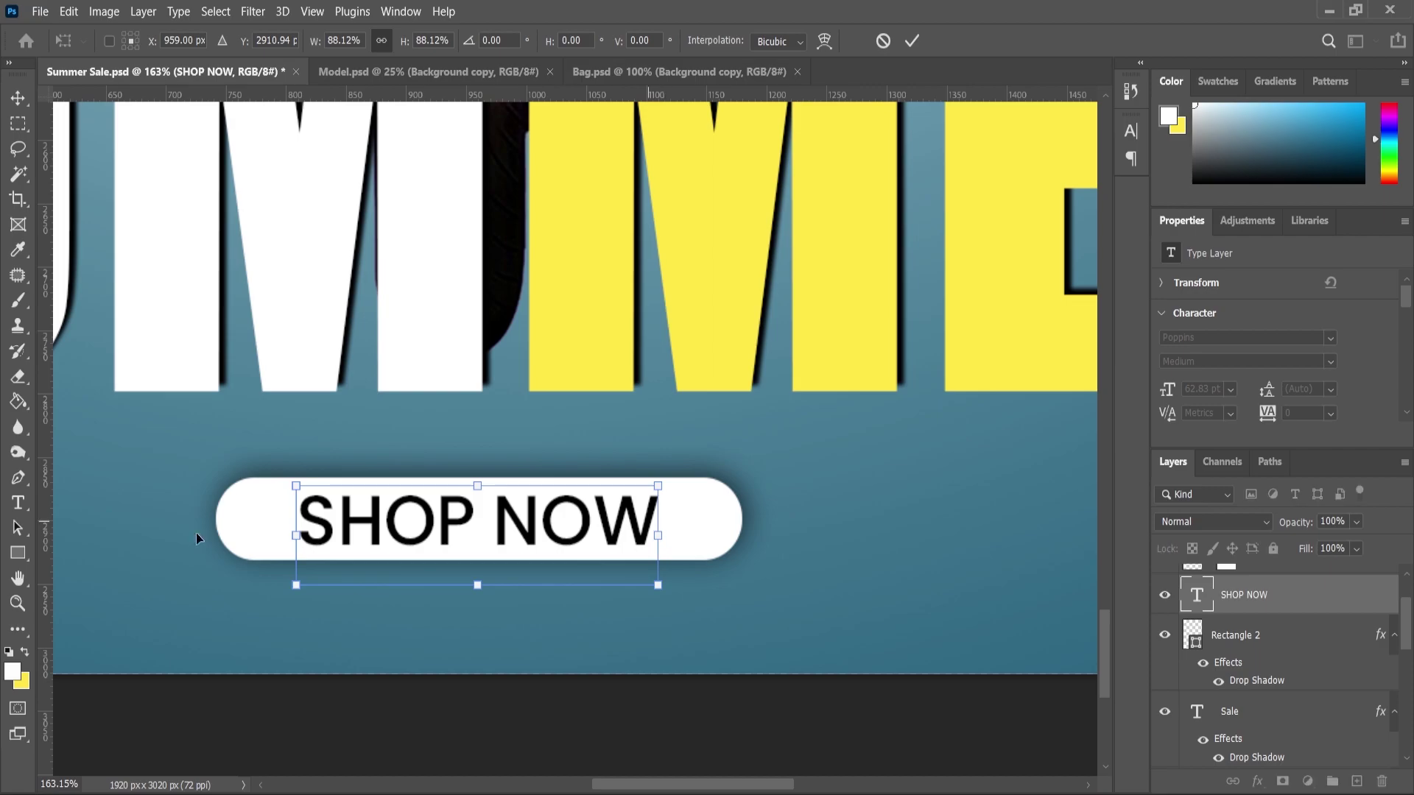
{"action": "left_click", "coordinate": [20, 612]}
{"action": "left_click_drag", "start_coordinate": [639, 436], "coordinate": [581, 436]}
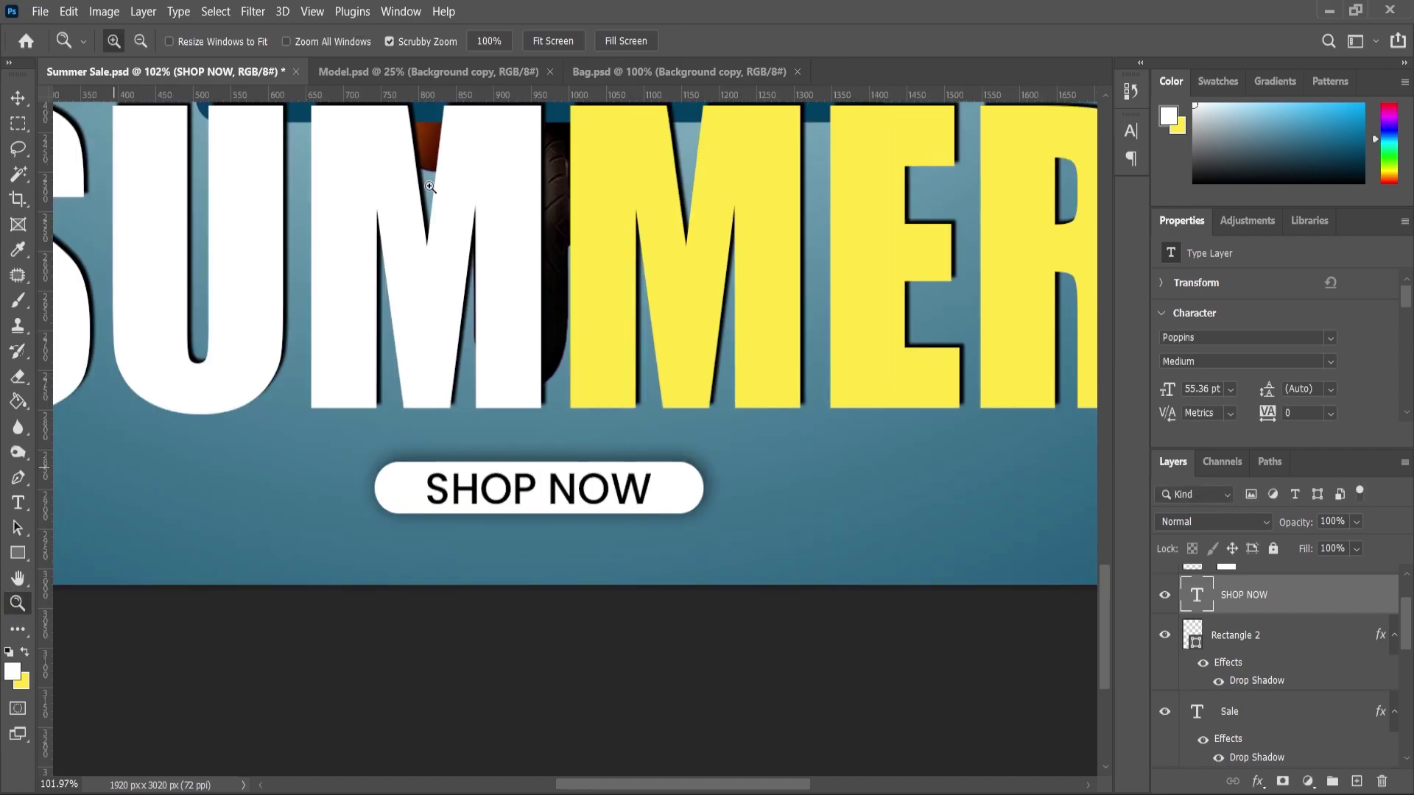
{"action": "left_click", "coordinate": [553, 49]}
{"action": "key", "text": "v"}
Place the ppuntitos dot-pattern image from the folder into the poster directly above the Layer 1 background.
{"action": "left_click", "coordinate": [686, 426]}
{"action": "scroll", "coordinate": [688, 430], "scroll_direction": "down", "scroll_amount": 2}
{"action": "scroll", "coordinate": [689, 429], "scroll_direction": "up", "scroll_amount": 1}
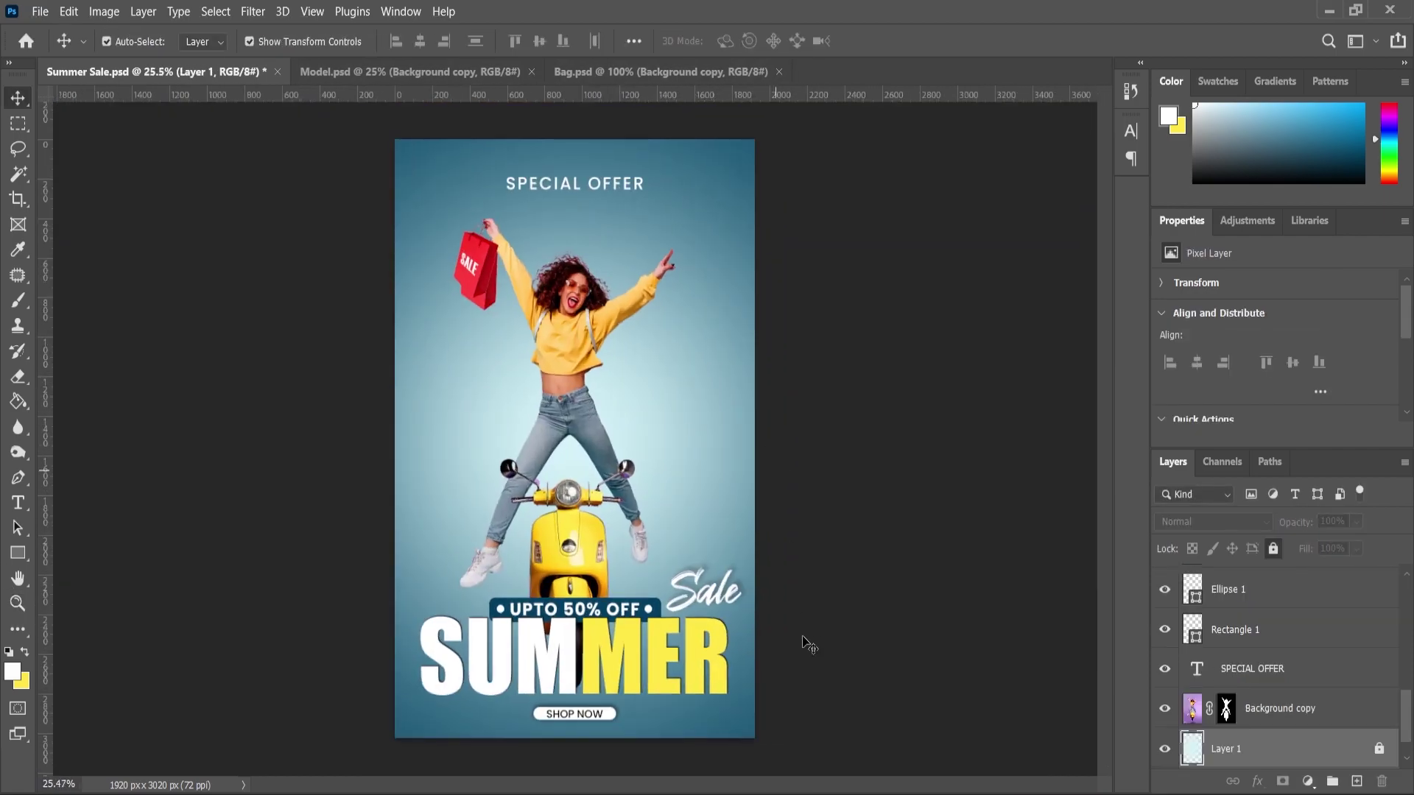
{"action": "key", "text": "alt+Tab"}
{"action": "left_click", "coordinate": [537, 218]}
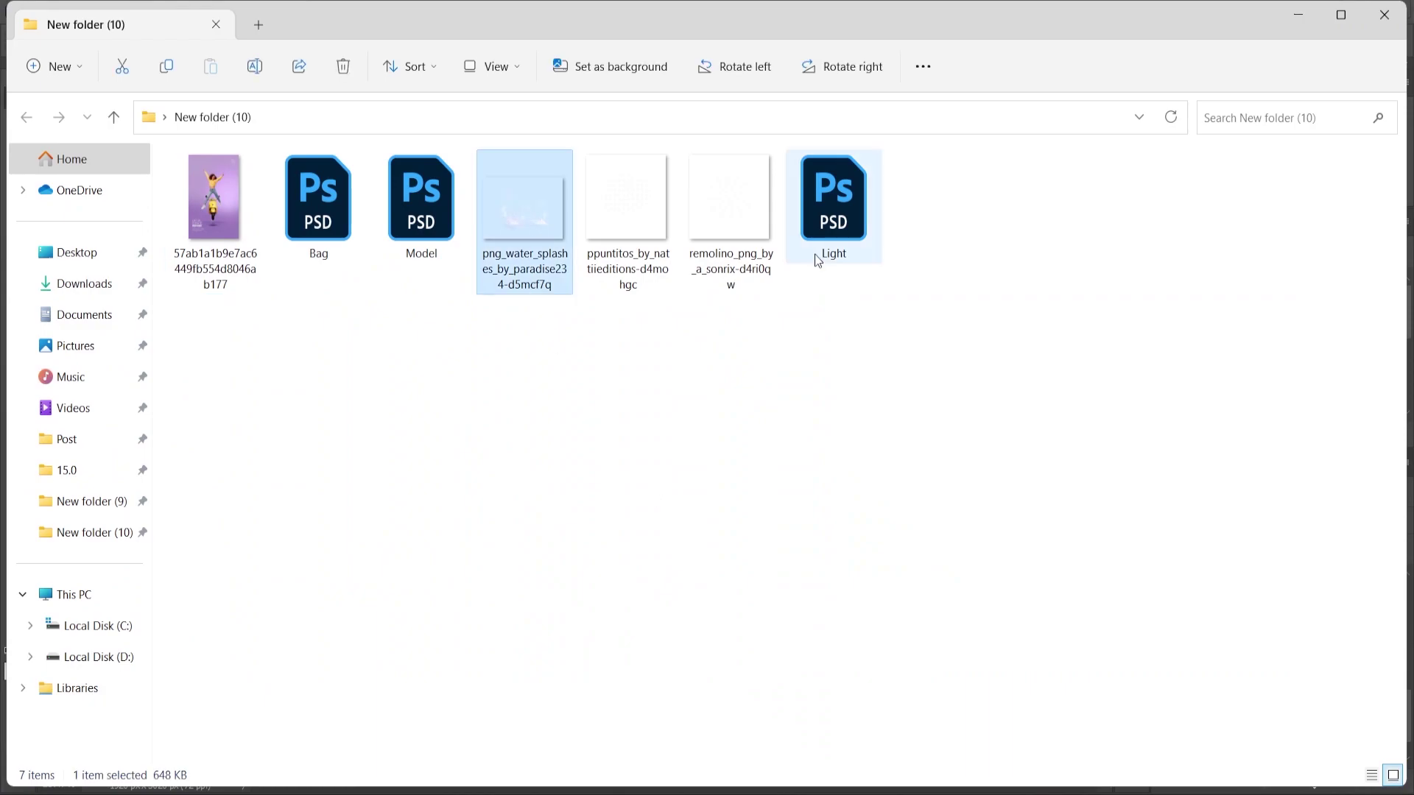
{"action": "left_click", "coordinate": [657, 214]}
{"action": "left_click_drag", "start_coordinate": [657, 214], "coordinate": [605, 505]}
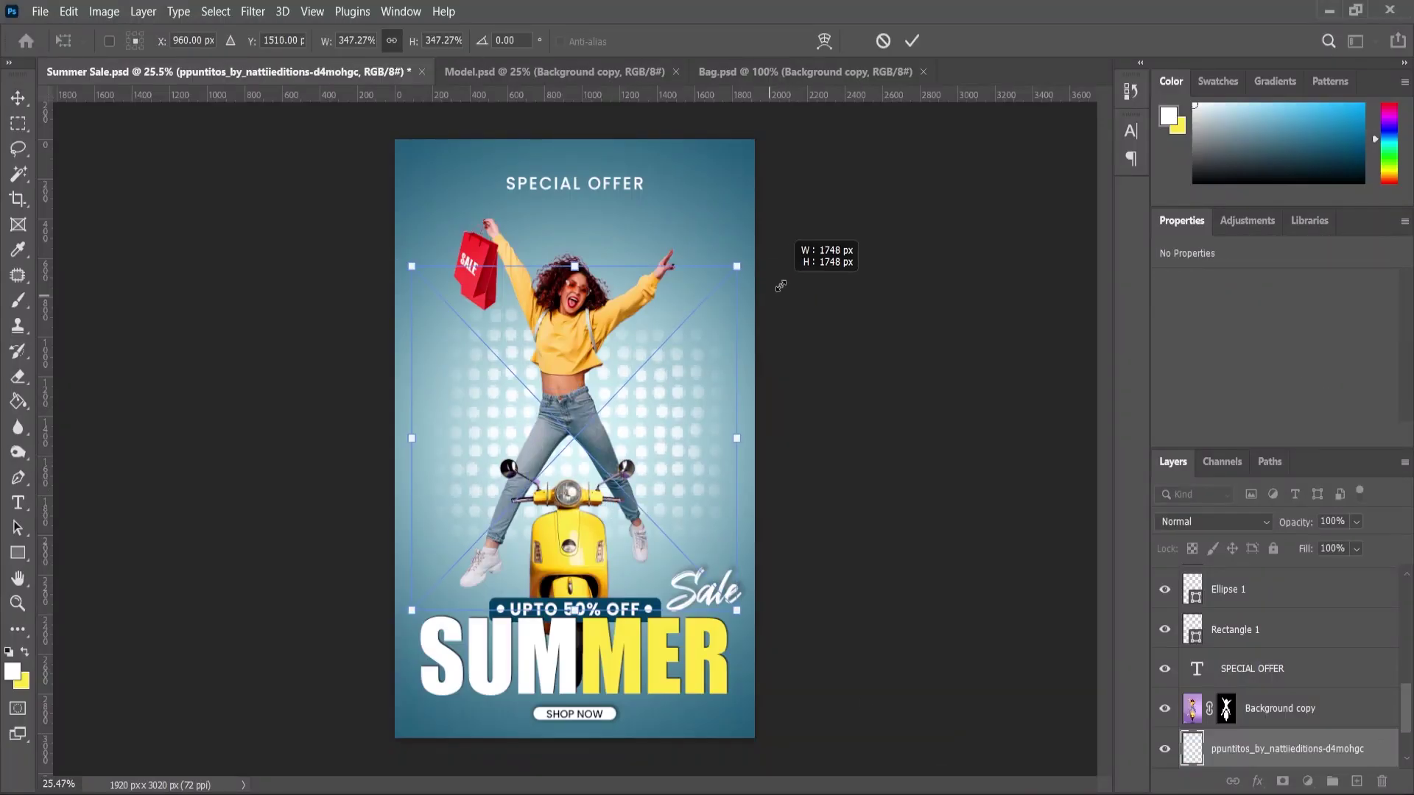
Enlarge the dot pattern to about 392% behind the model and lower its opacity to 38%.
{"action": "left_click_drag", "start_coordinate": [692, 419], "coordinate": [688, 386]}
{"action": "key", "text": "Return"}
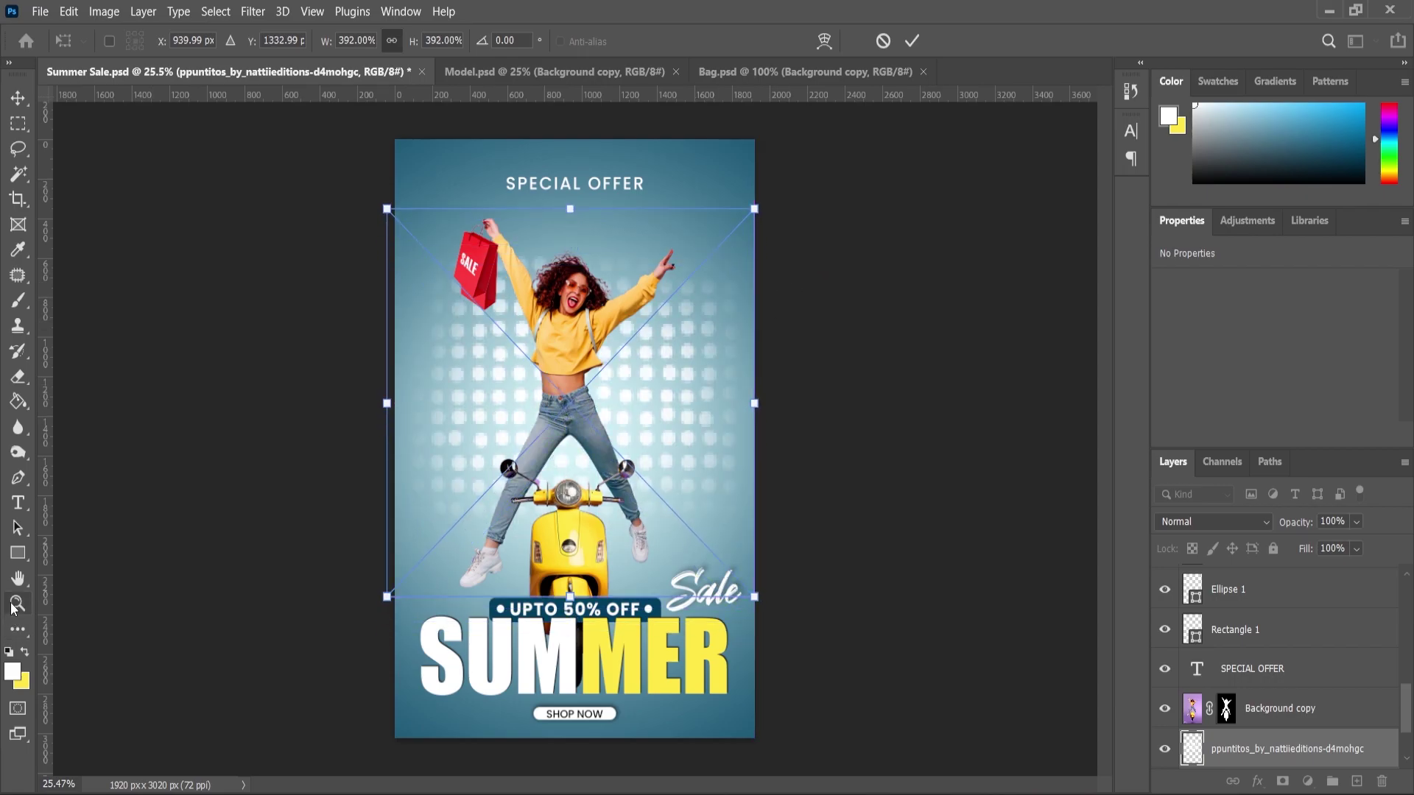
{"action": "scroll", "coordinate": [580, 413], "scroll_direction": "down", "scroll_amount": 1}
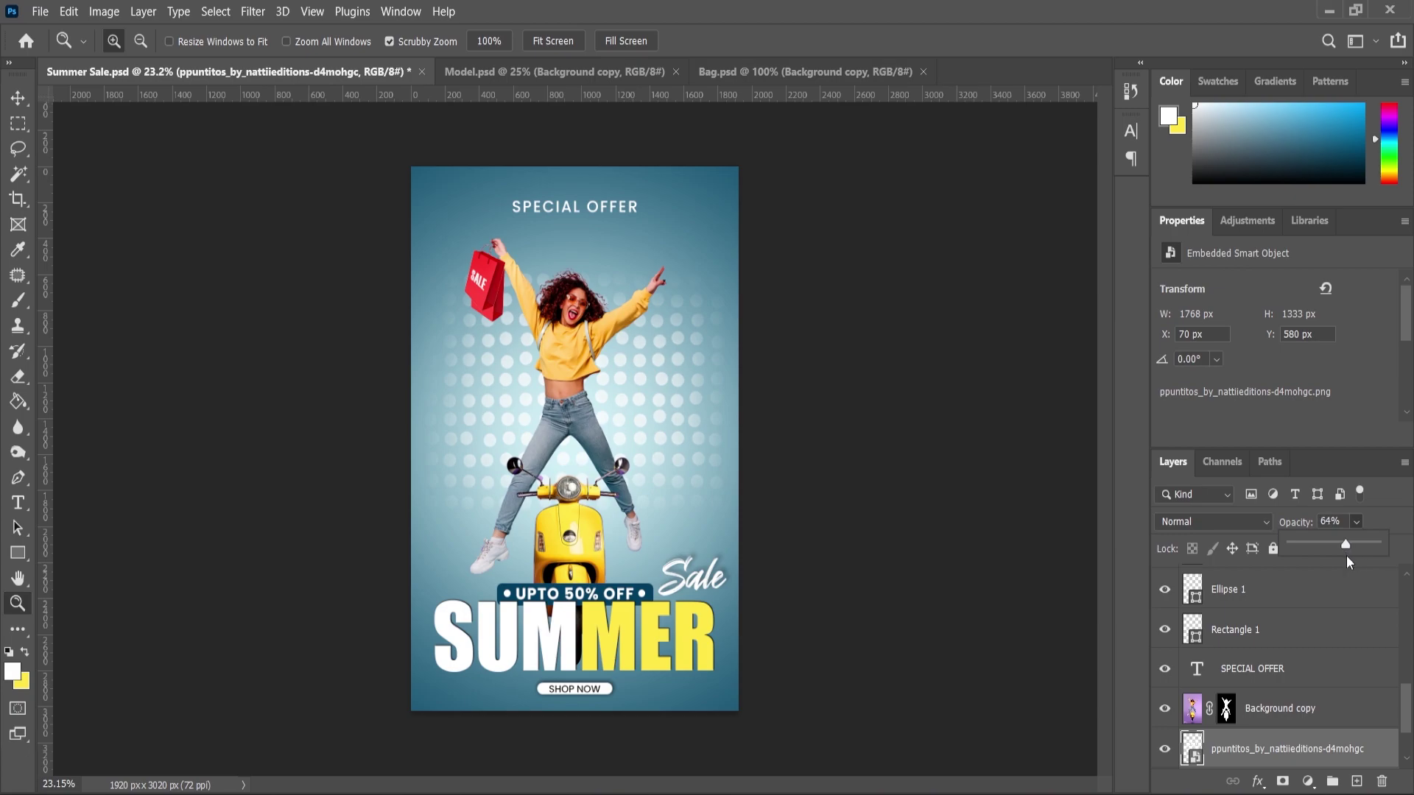
{"action": "left_click_drag", "start_coordinate": [1324, 553], "coordinate": [1323, 552]}
Place the png_water_splashes image above the dot pattern and enlarge it to about 253% across the poster's lower part.
{"action": "key", "text": "alt+Tab"}
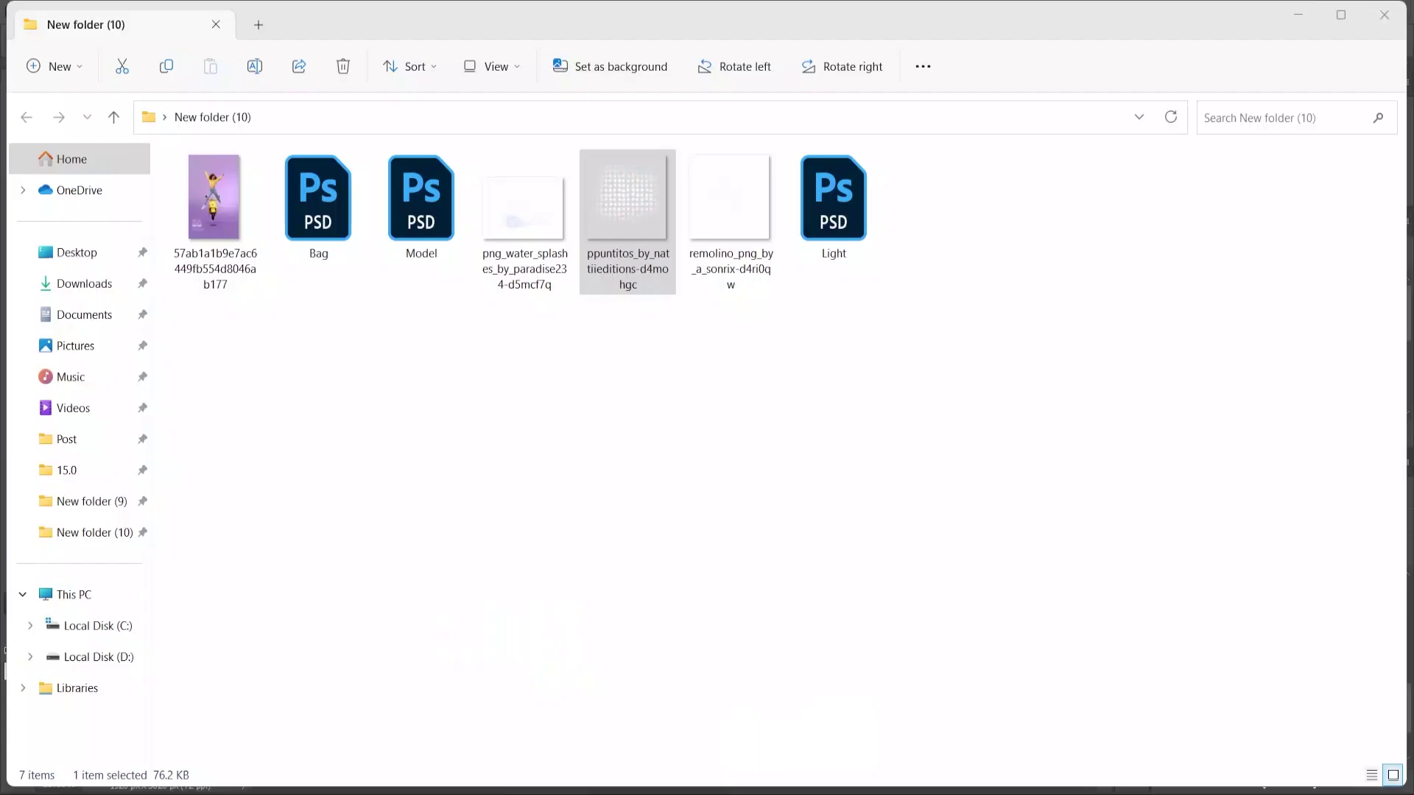
{"action": "left_click", "coordinate": [525, 221]}
{"action": "left_click_drag", "start_coordinate": [522, 236], "coordinate": [570, 676]}
{"action": "left_click_drag", "start_coordinate": [664, 370], "coordinate": [739, 311]}
{"action": "left_click_drag", "start_coordinate": [646, 499], "coordinate": [638, 753]}
{"action": "left_click_drag", "start_coordinate": [739, 455], "coordinate": [796, 413]}
{"action": "scroll", "coordinate": [549, 593], "scroll_direction": "up", "scroll_amount": 3}
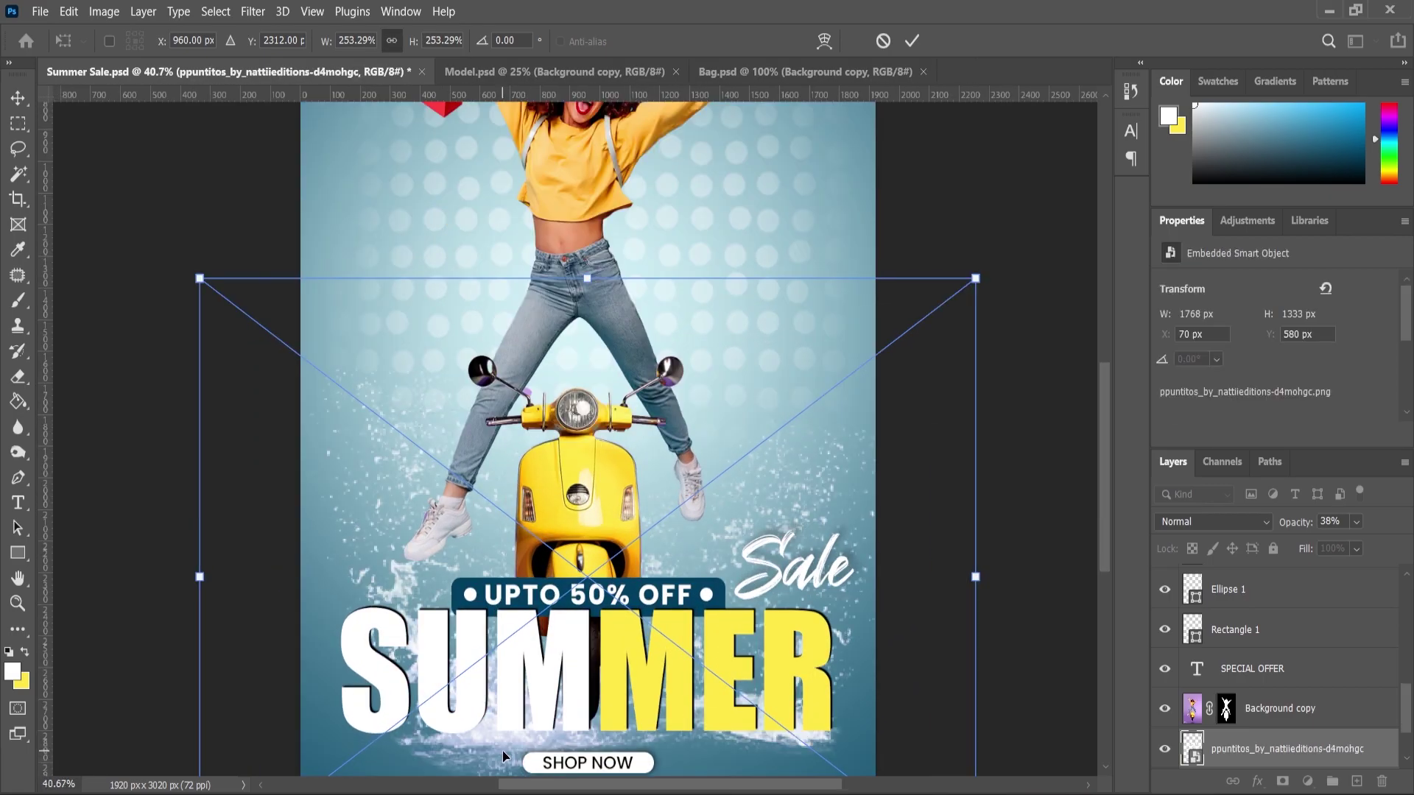
Shift the water splashes up and left by about 86 and 41 px and reduce them to about 238%.
{"action": "left_click_drag", "start_coordinate": [495, 743], "coordinate": [480, 719]}
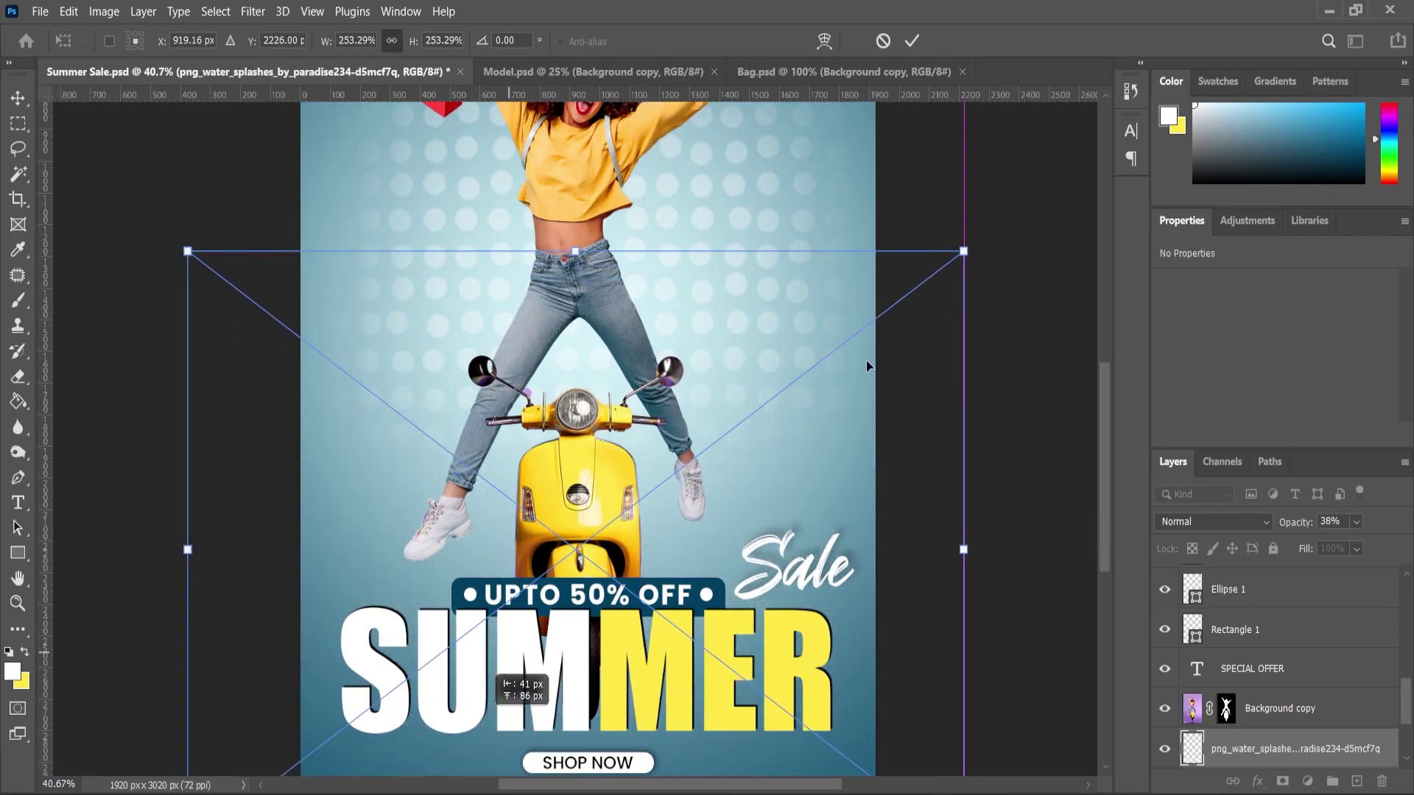
{"action": "left_click_drag", "start_coordinate": [966, 252], "coordinate": [942, 268]}
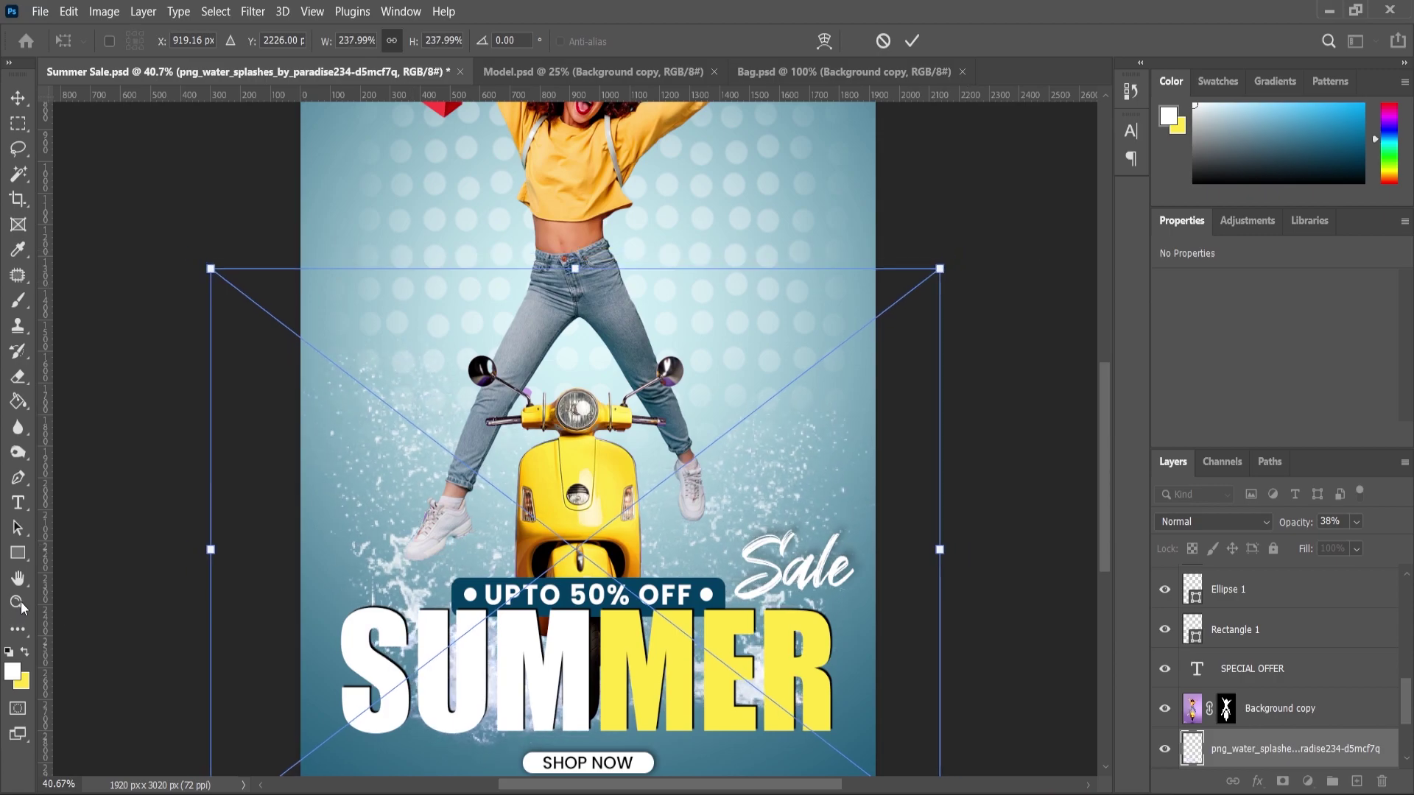
{"action": "scroll", "coordinate": [645, 487], "scroll_direction": "down", "scroll_amount": 1}
{"action": "key", "text": "Return"}
{"action": "scroll", "coordinate": [645, 487], "scroll_direction": "down", "scroll_amount": 4}
{"action": "scroll", "coordinate": [619, 556], "scroll_direction": "up", "scroll_amount": 2}
{"action": "scroll", "coordinate": [618, 556], "scroll_direction": "down", "scroll_amount": 2}
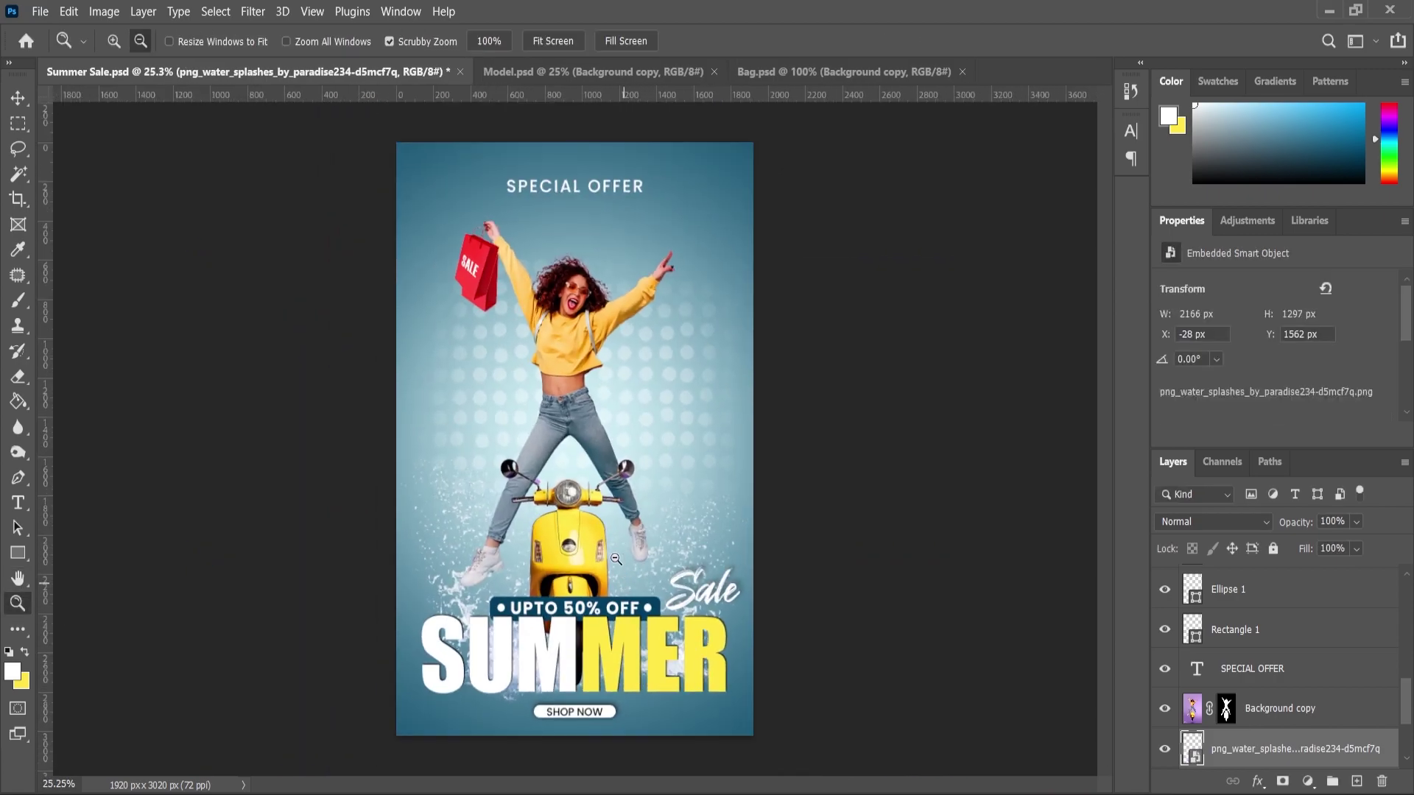
{"action": "scroll", "coordinate": [634, 538], "scroll_direction": "up", "scroll_amount": 1}
Open the Light PSD file and copy its Lights layer into the Summer Sale poster above the Background copy layer.
{"action": "mouse_move", "coordinate": [795, 793]}
{"action": "left_click", "coordinate": [806, 711]}
{"action": "left_click", "coordinate": [832, 412]}
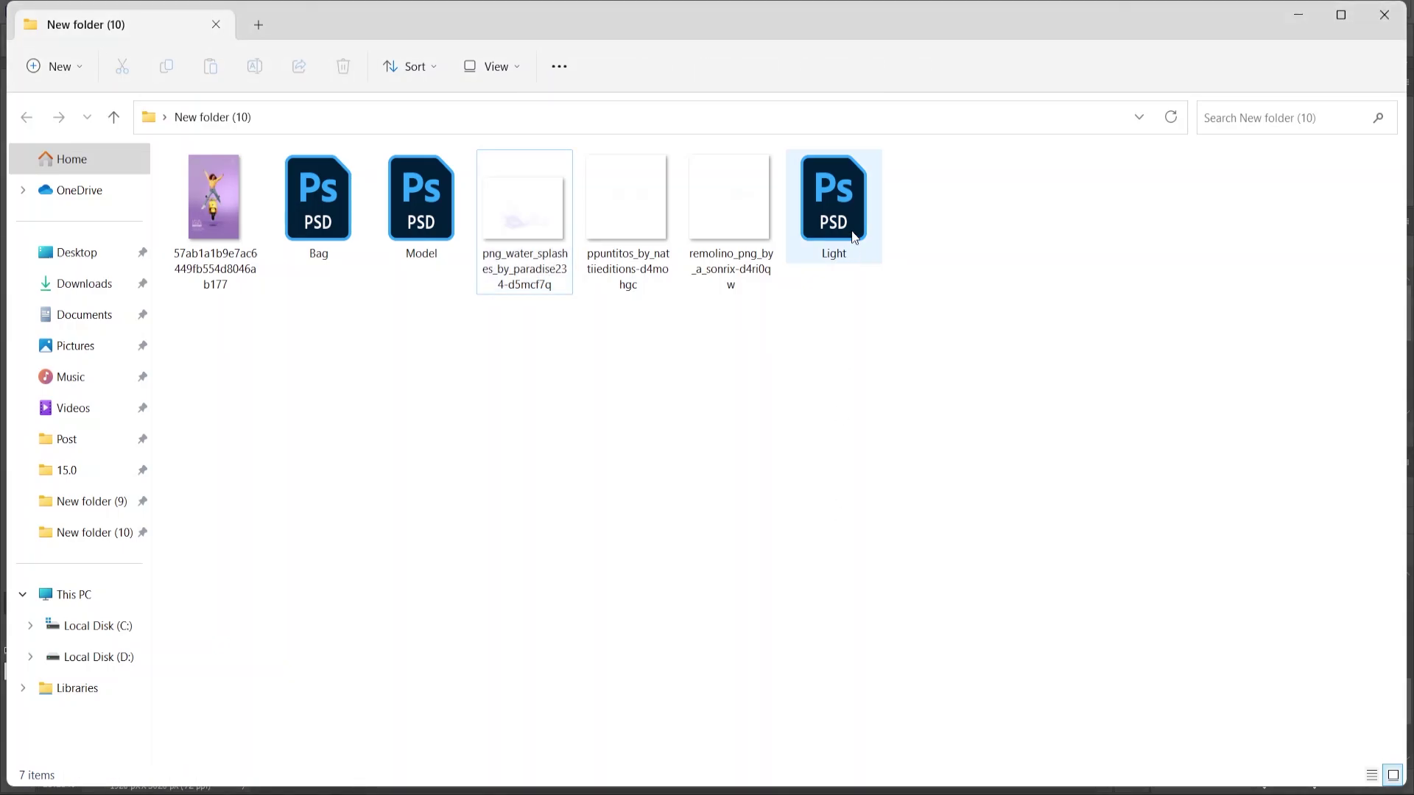
{"action": "double_click", "coordinate": [854, 237]}
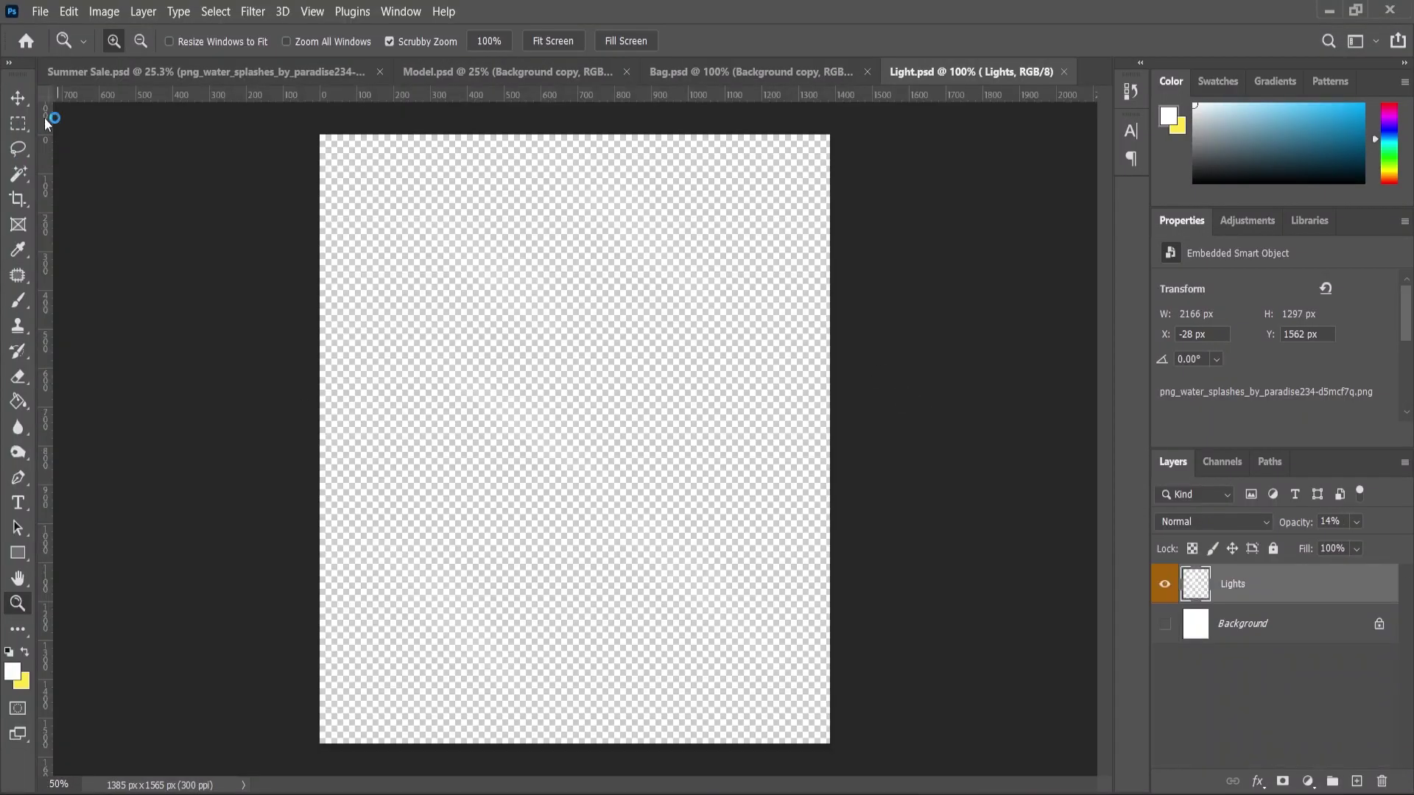
{"action": "key", "text": "v"}
{"action": "left_click", "coordinate": [197, 72]}
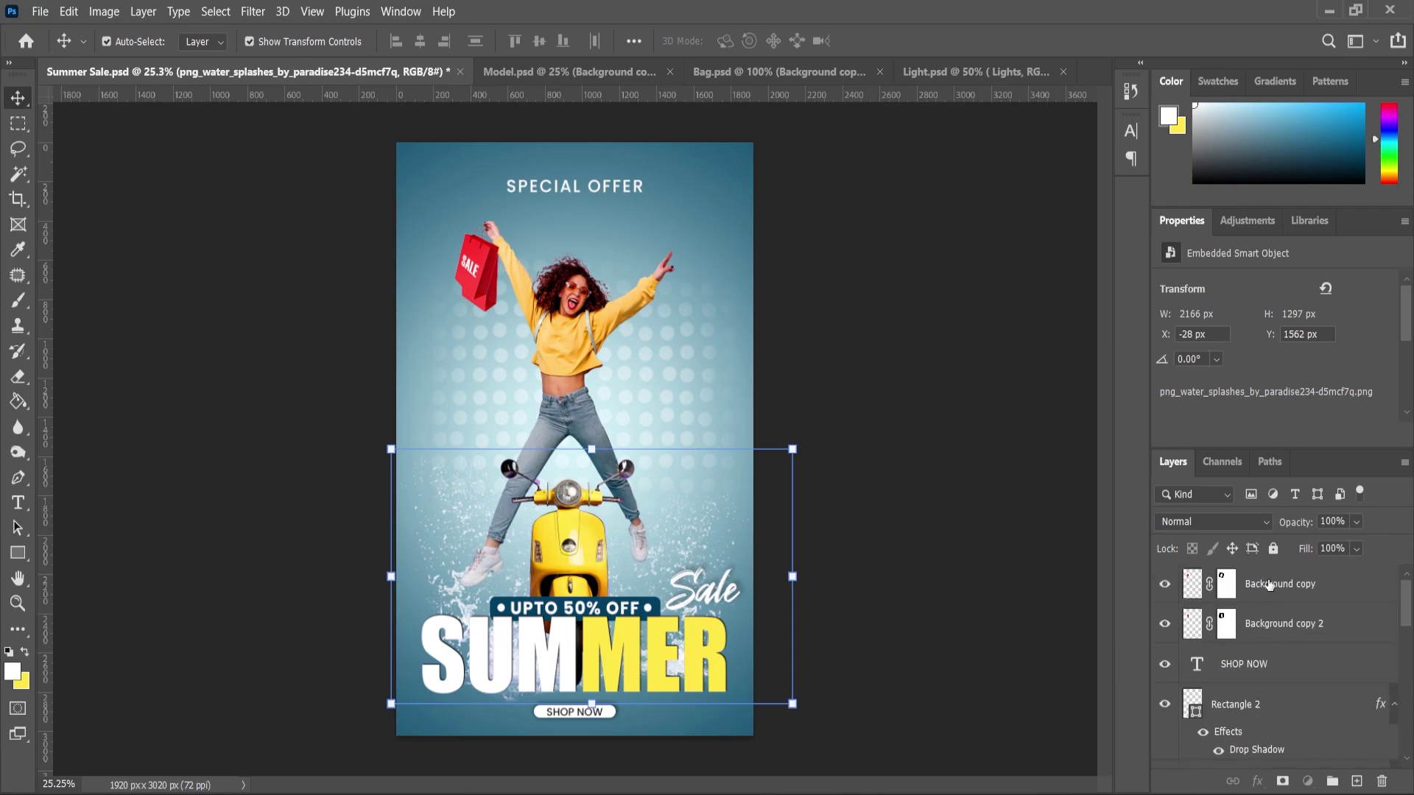
{"action": "left_click", "coordinate": [1269, 586]}
{"action": "key", "text": "ctrl+v"}
Enlarge the Lights layer to about 197% to cover the whole poster and set its opacity to 27%.
{"action": "left_click_drag", "start_coordinate": [711, 288], "coordinate": [843, 148]}
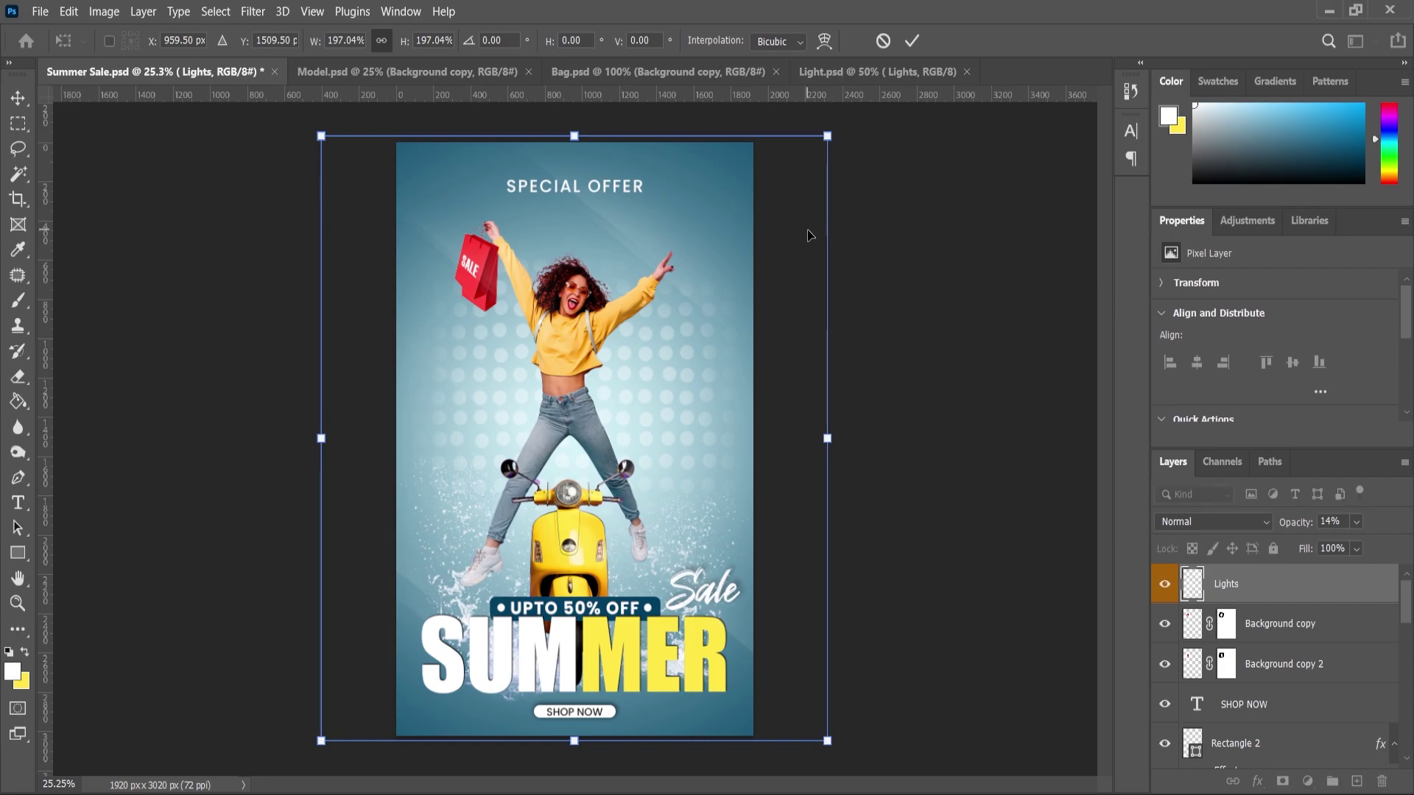
{"action": "key", "text": "Return"}
{"action": "left_click_drag", "start_coordinate": [1332, 542], "coordinate": [1339, 546]}
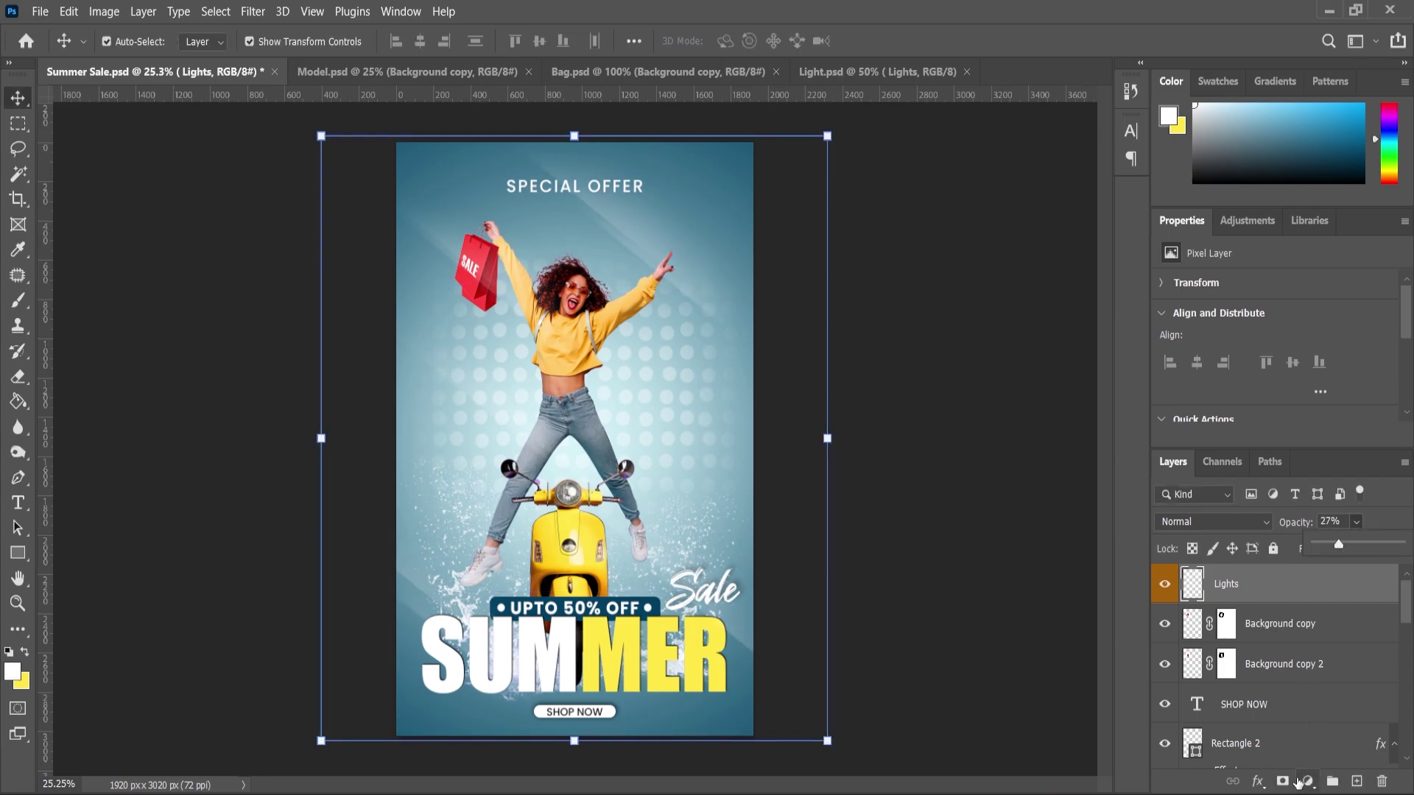
Add a Levels adjustment above all layers with midtones 0.90 and shadows 17, and compare the poster with and without it.
{"action": "left_click", "coordinate": [1297, 782]}
{"action": "left_click", "coordinate": [1297, 517]}
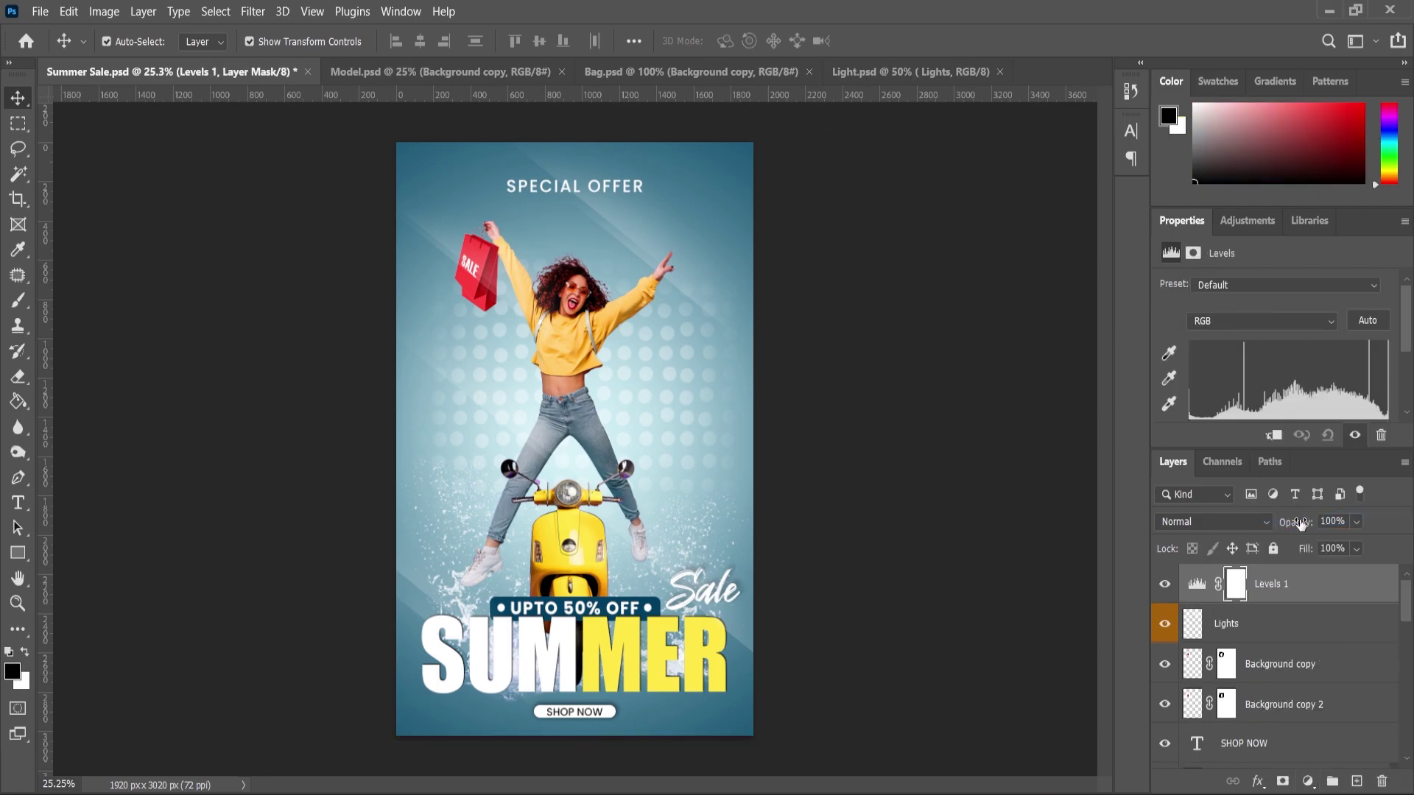
{"action": "scroll", "coordinate": [1296, 396], "scroll_direction": "down", "scroll_amount": 2}
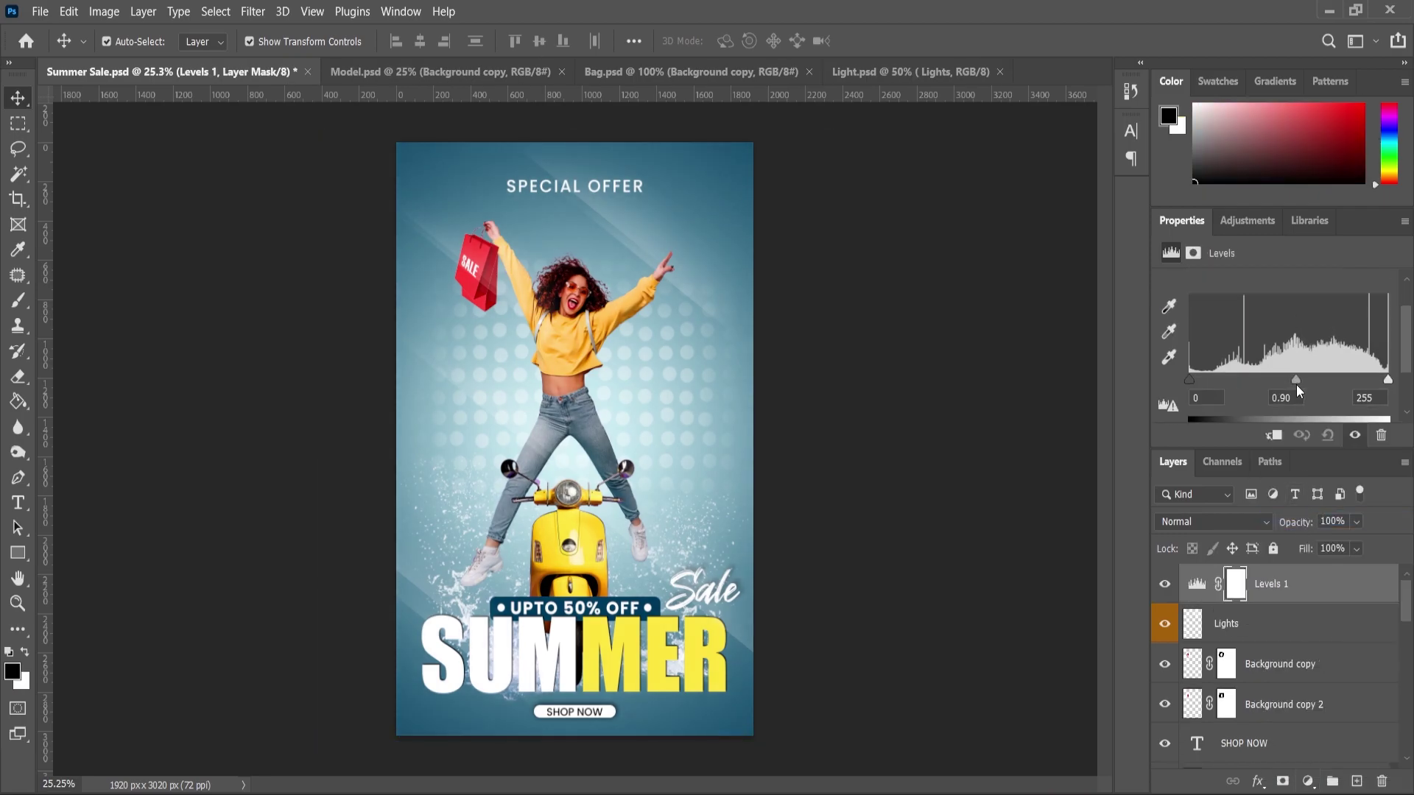
{"action": "left_click_drag", "start_coordinate": [1191, 378], "coordinate": [1202, 383]}
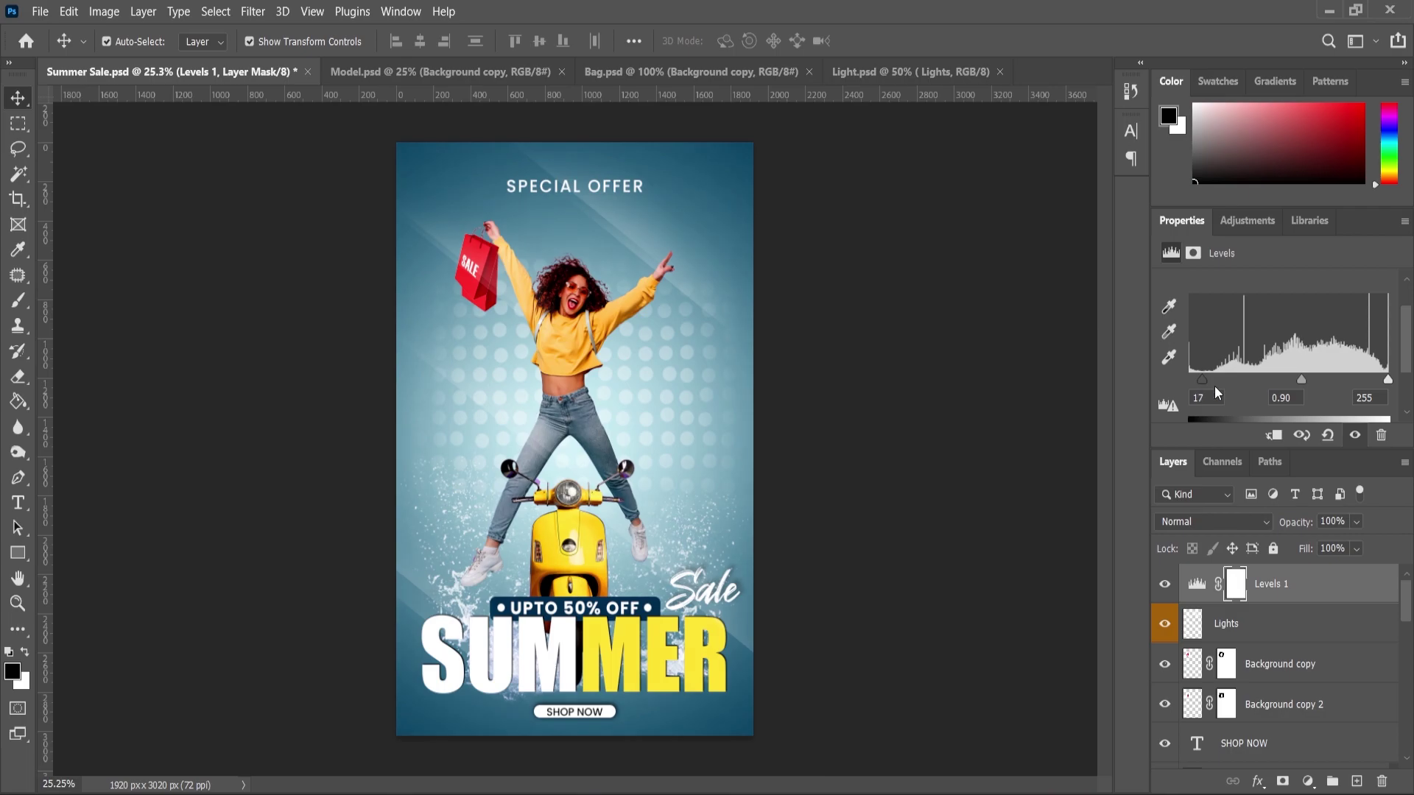
{"action": "left_click", "coordinate": [1165, 585]}
{"action": "left_click", "coordinate": [1165, 585]}
{"action": "scroll", "coordinate": [836, 493], "scroll_direction": "up", "scroll_amount": 1}
{"action": "scroll", "coordinate": [836, 494], "scroll_direction": "up", "scroll_amount": 1}
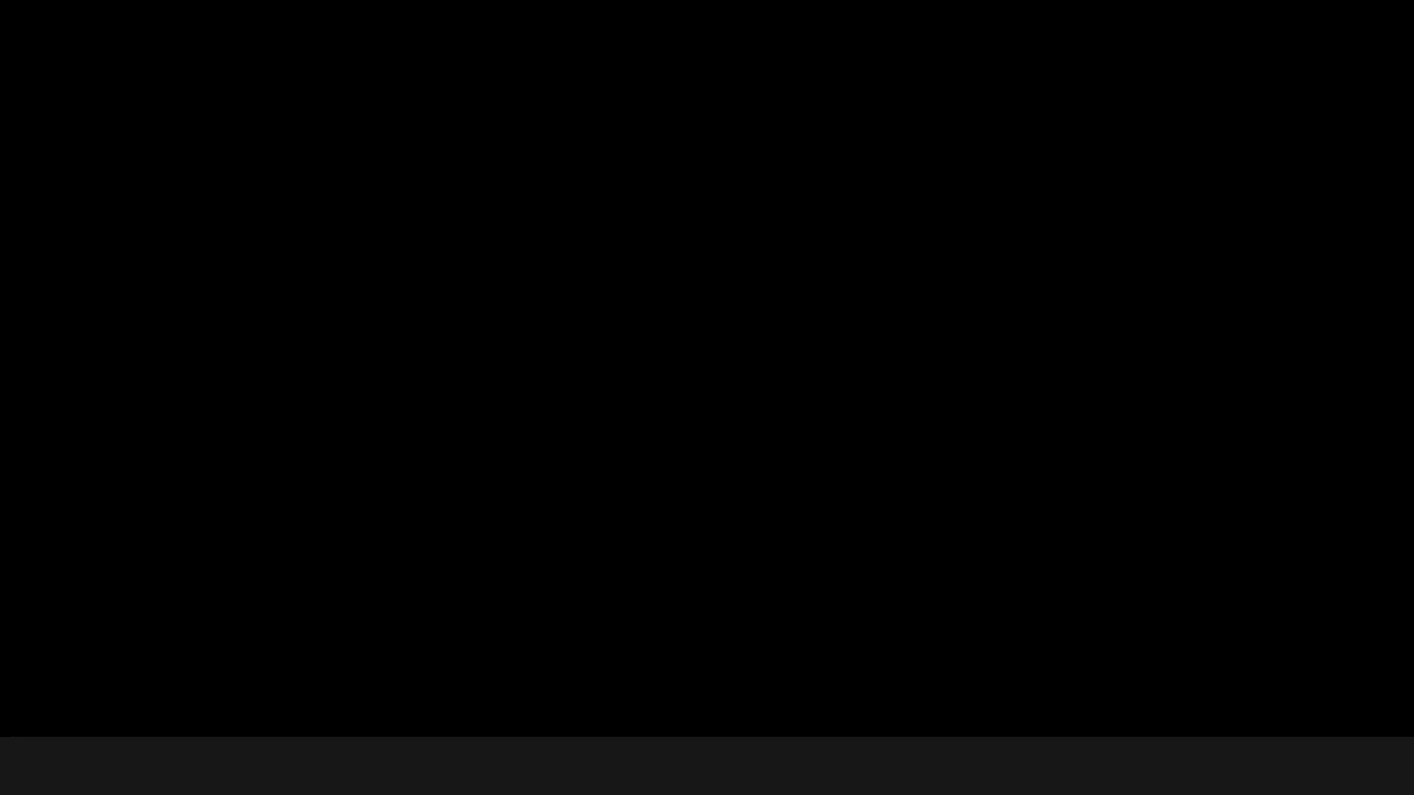